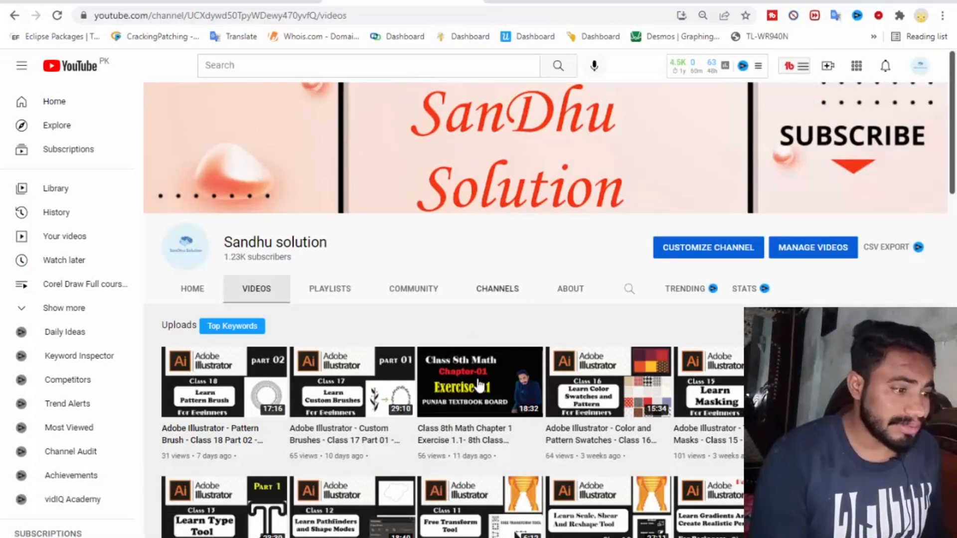
# Step: Look through the channel's uploaded Adobe Illustrator class videos
pyautogui.scroll(-1, 496, 367)
pyautogui.scroll(-1, 497, 368)
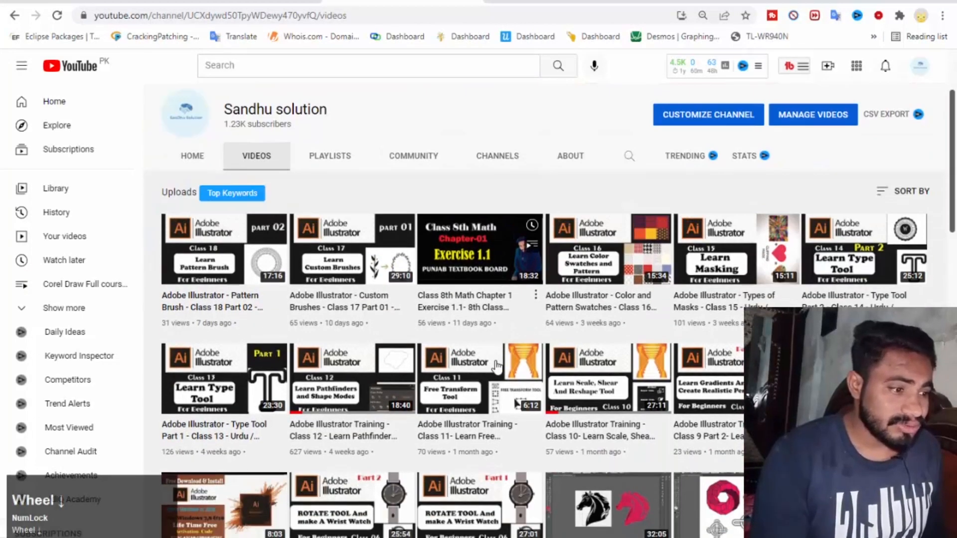
pyautogui.scroll(-2, 497, 367)
pyautogui.scroll(-1, 497, 368)
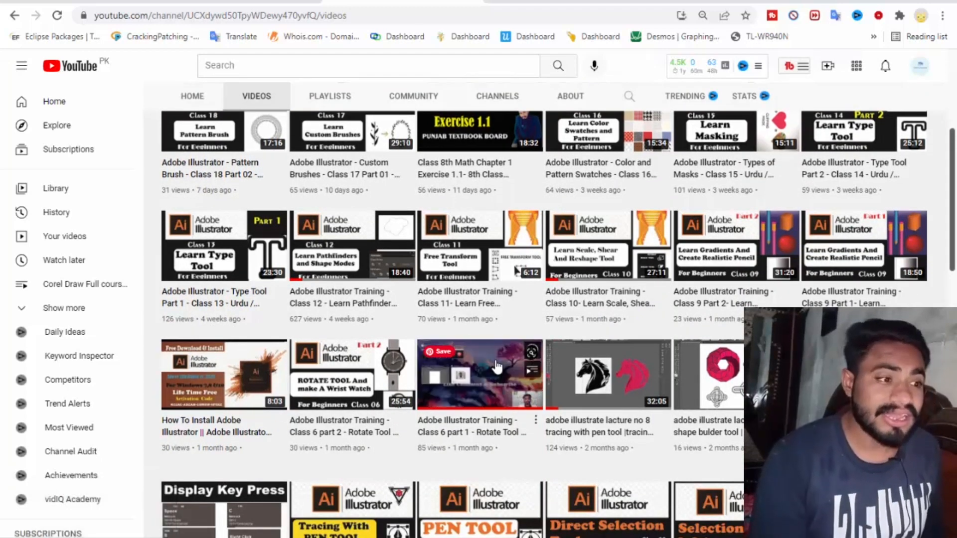
pyautogui.scroll(-4, 598, 252)
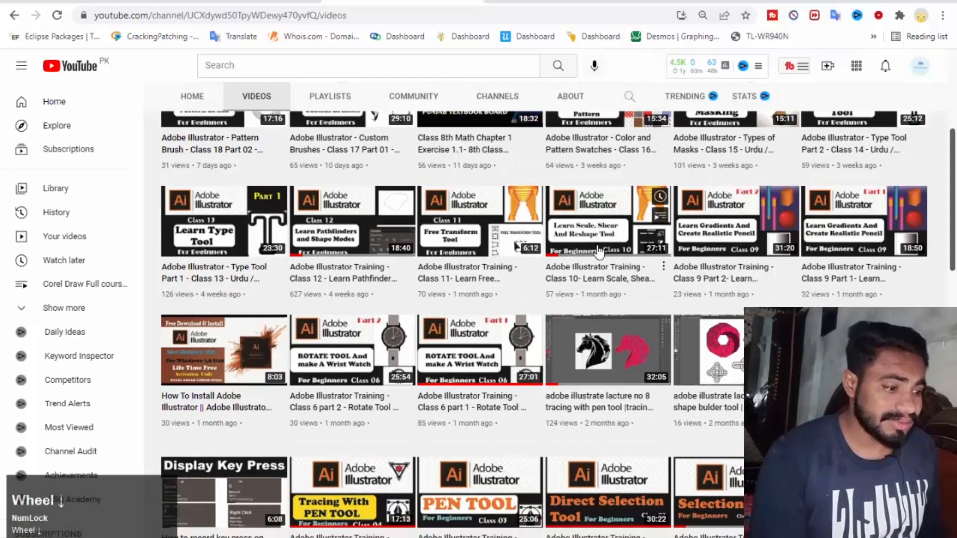
pyautogui.scroll(10, 598, 253)
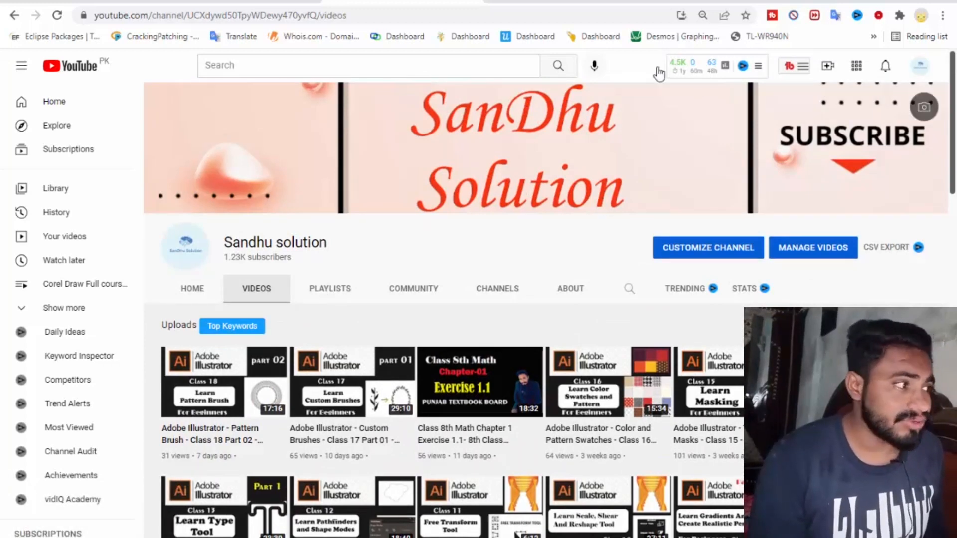
# Step: Switch to Adobe Illustrator and create a new portrait A4 document with its units set to points
pyautogui.click(882, 0)
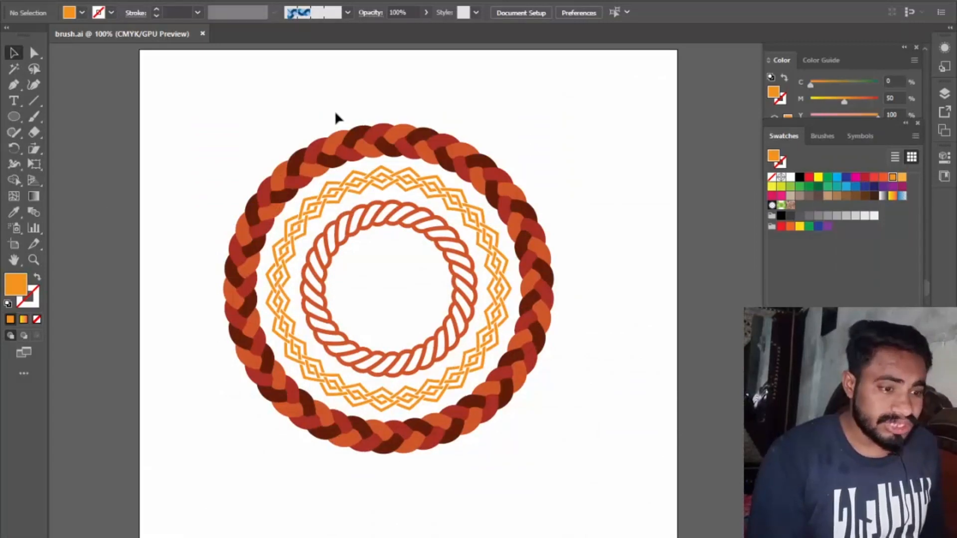
pyautogui.press('ctrl')
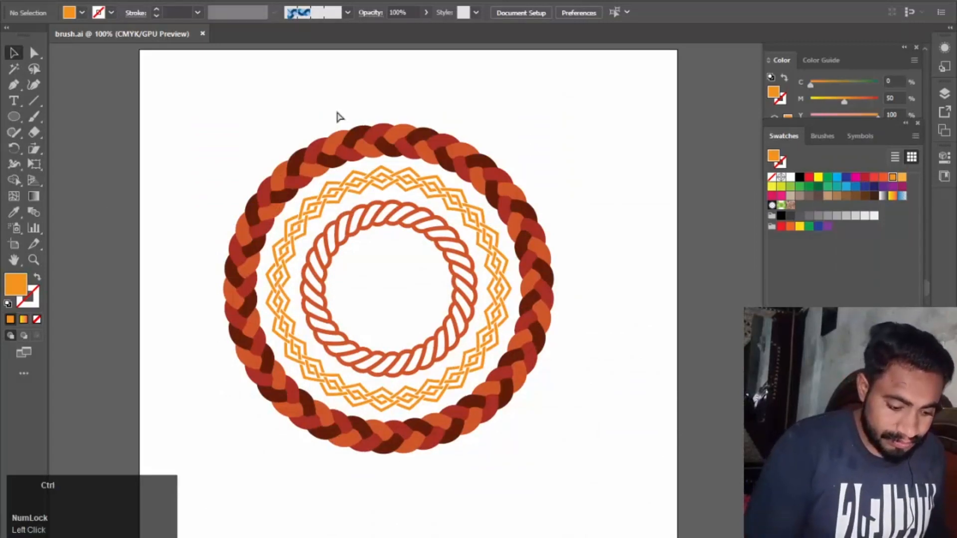
pyautogui.hotkey('ctrl', 'n')
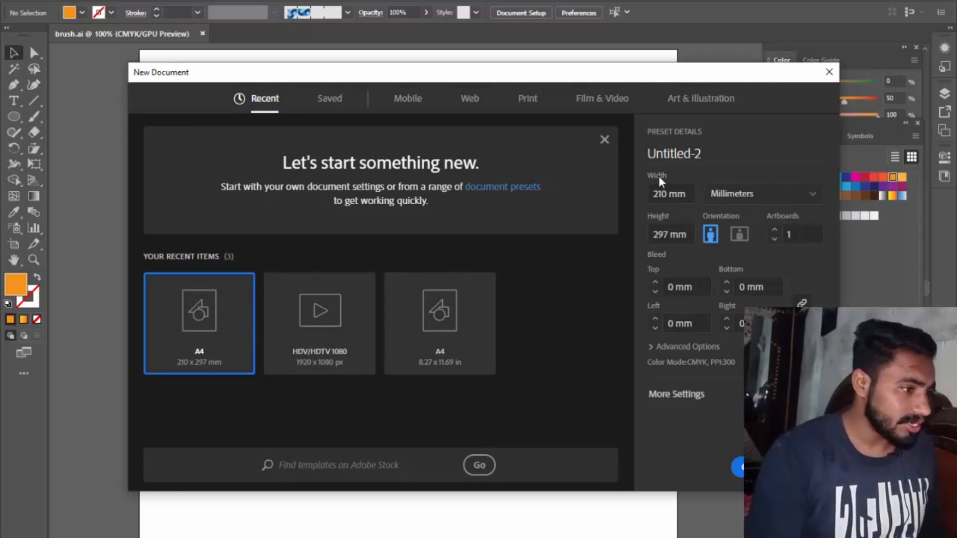
pyautogui.click(804, 199)
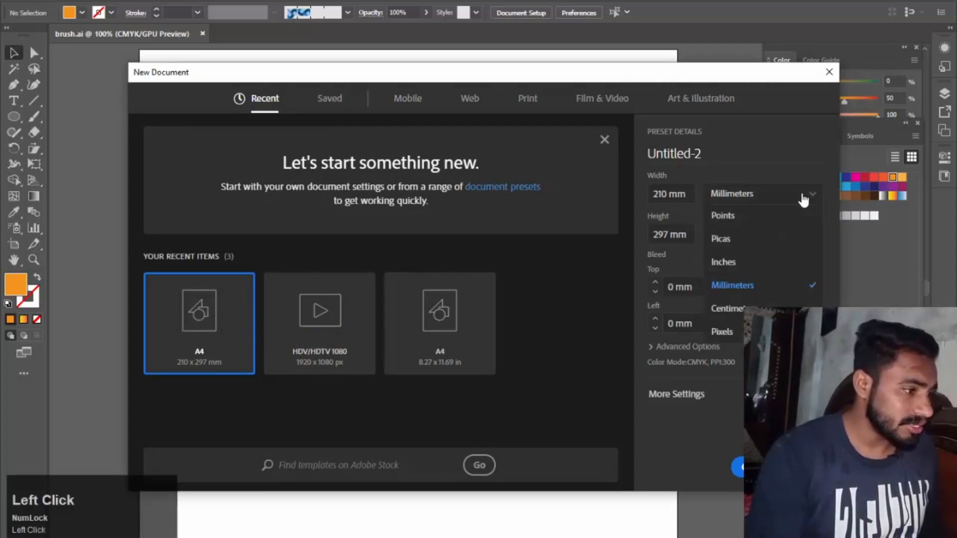
pyautogui.click(732, 217)
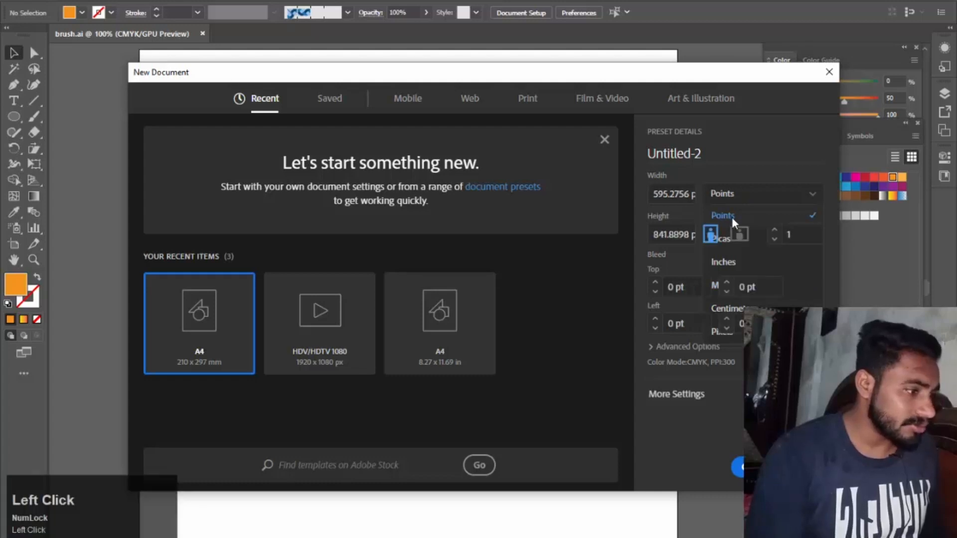
pyautogui.click(737, 467)
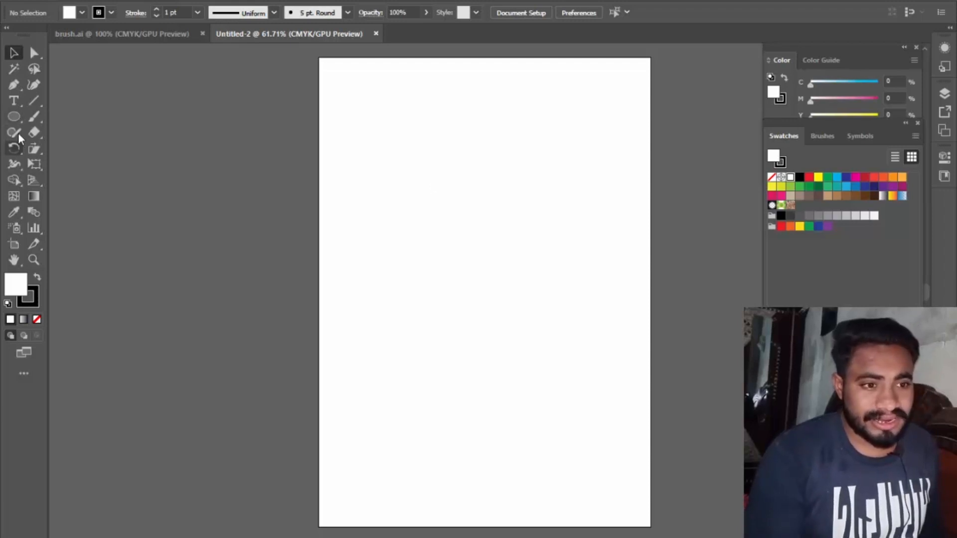
# Step: Draw a long, thin horizontal rectangle in the upper part of the artboard
pyautogui.moveTo(16, 112); pyautogui.dragTo(70, 121)
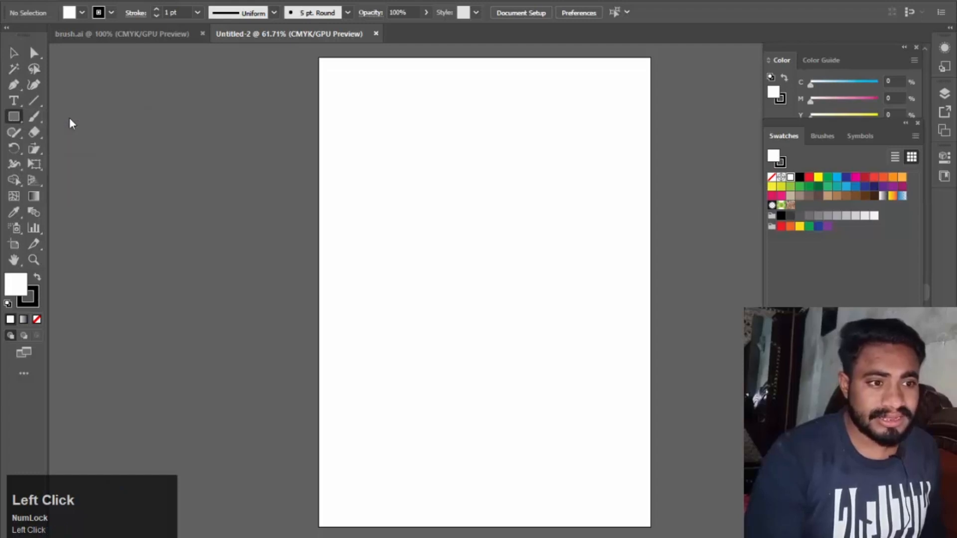
pyautogui.moveTo(372, 177); pyautogui.dragTo(480, 192)
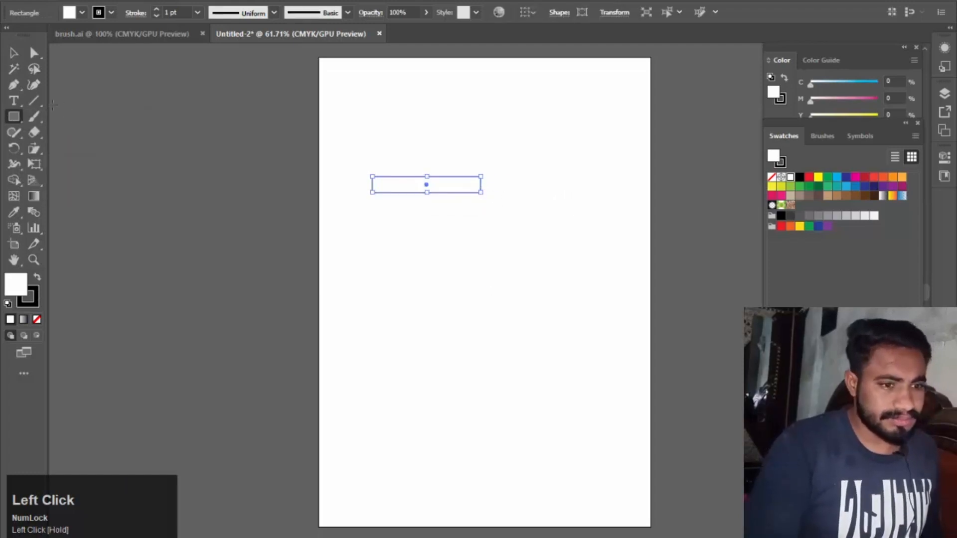
pyautogui.click(13, 52)
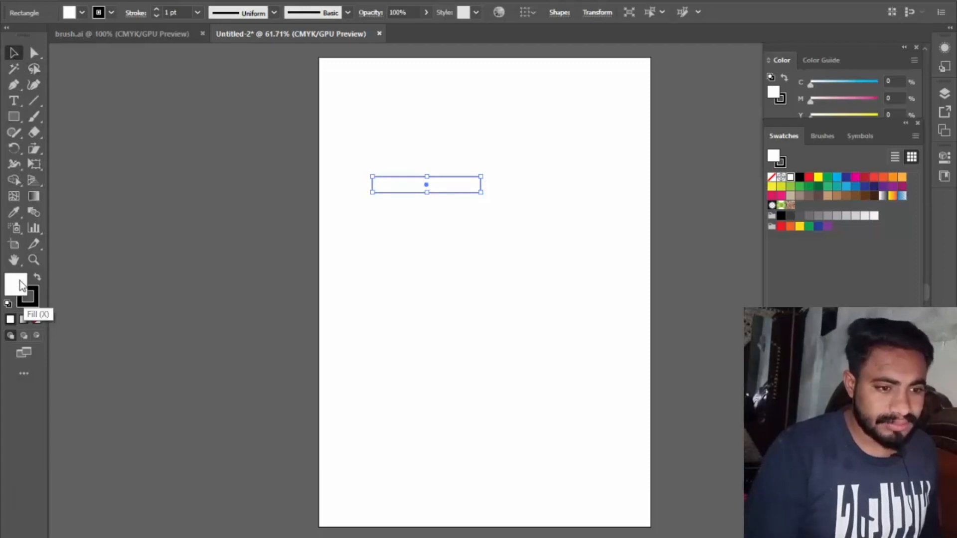
# Step: Give the rectangle a black fill, remove its stroke and deselect it
pyautogui.click(22, 278)
pyautogui.click(37, 277)
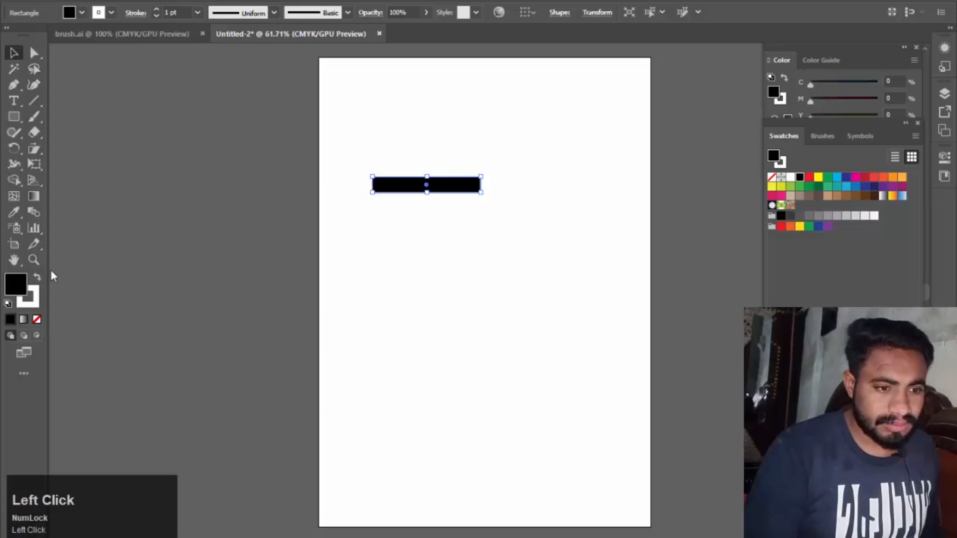
pyautogui.click(35, 302)
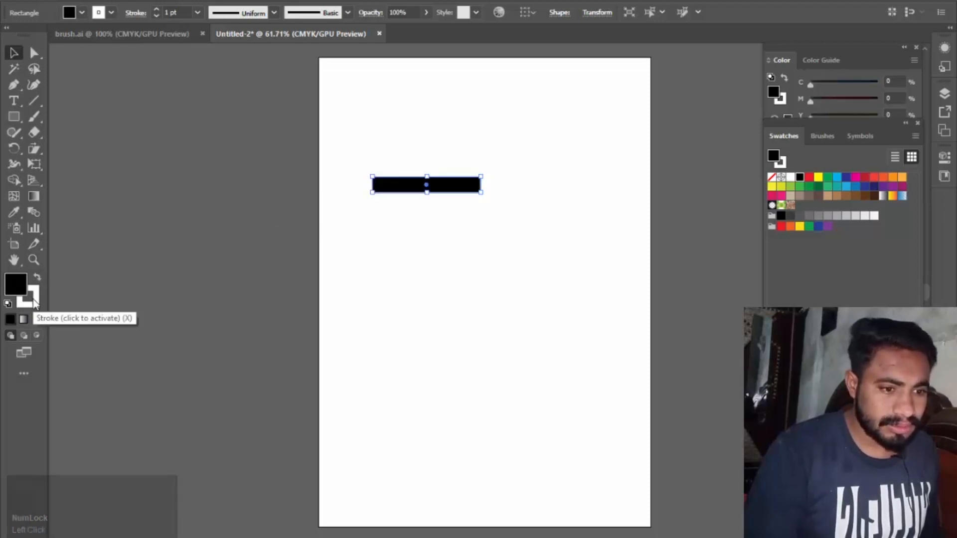
pyautogui.click(37, 320)
pyautogui.click(371, 300)
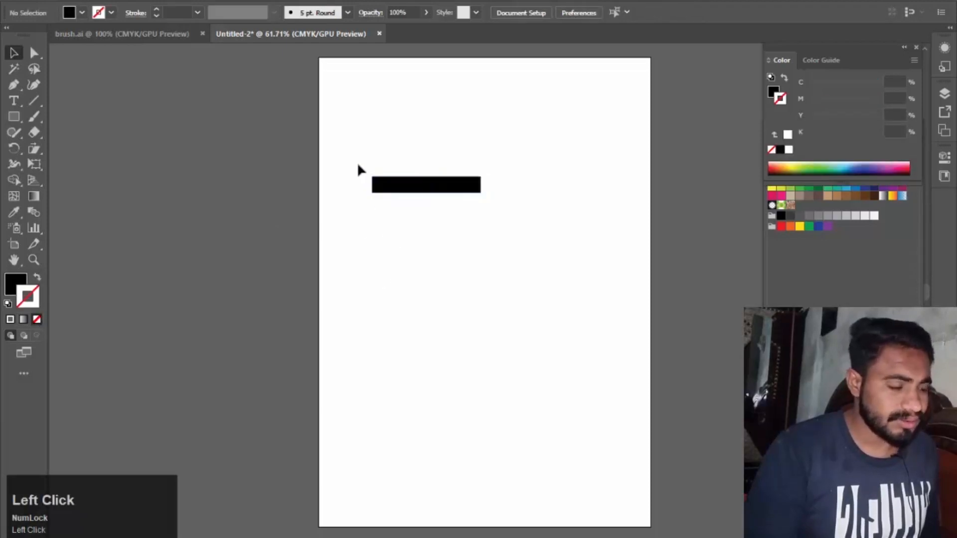
# Step: Duplicate the black bar straight below the original with a small gap, and select both bars
pyautogui.moveTo(357, 141); pyautogui.dragTo(523, 257)
pyautogui.moveTo(426, 185); pyautogui.dragTo(427, 221)
pyautogui.click(526, 212)
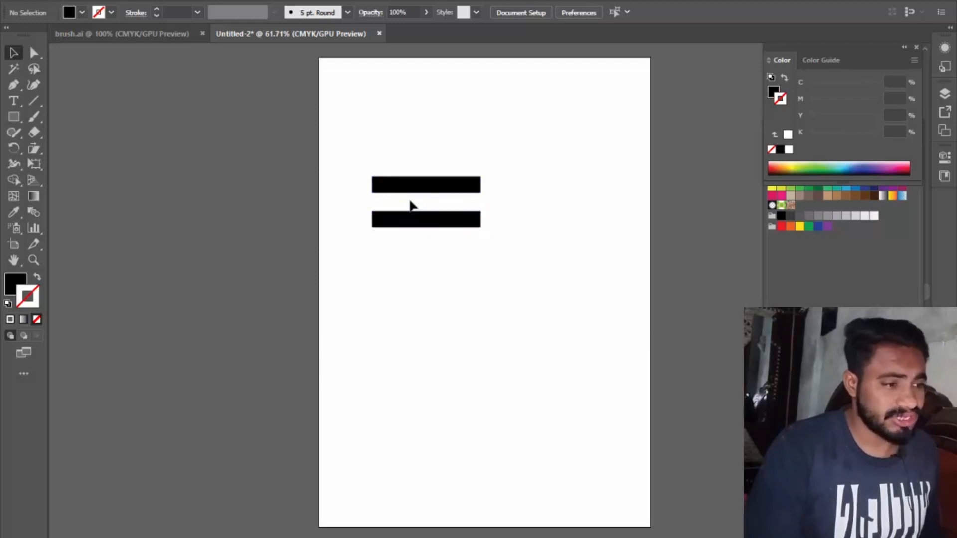
pyautogui.moveTo(350, 156); pyautogui.dragTo(513, 292)
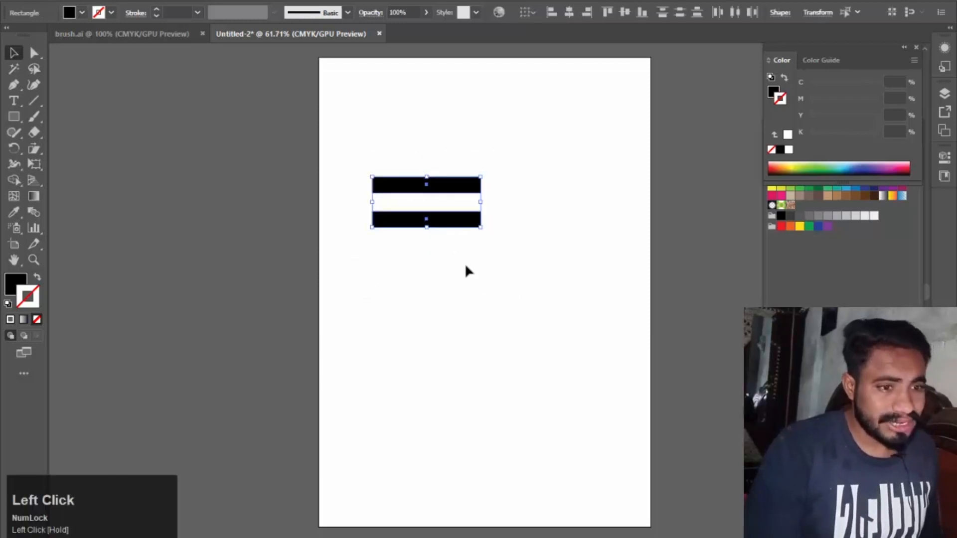
# Step: Try to shear the two bars vertically by their upper-right corner
pyautogui.click(39, 150)
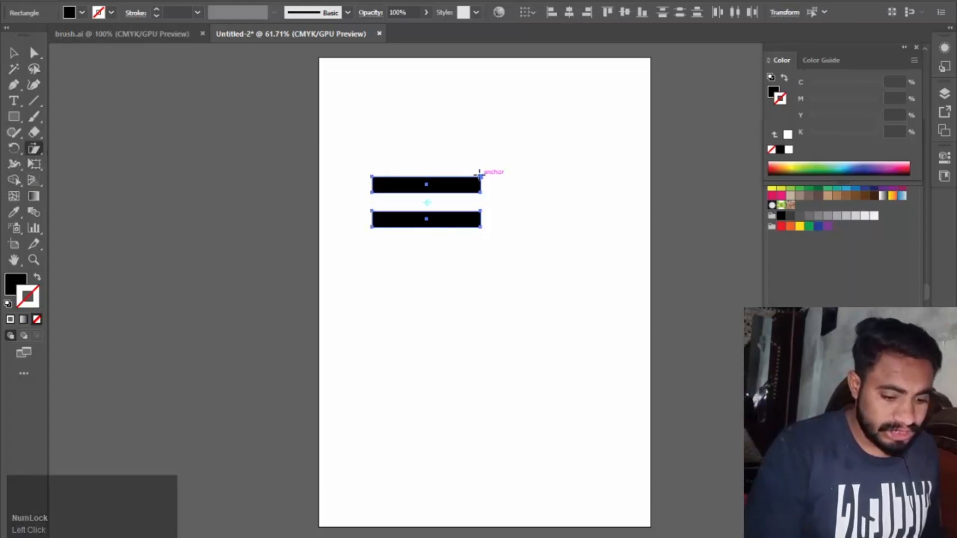
pyautogui.moveTo(479, 172); pyautogui.dragTo(480, 149)
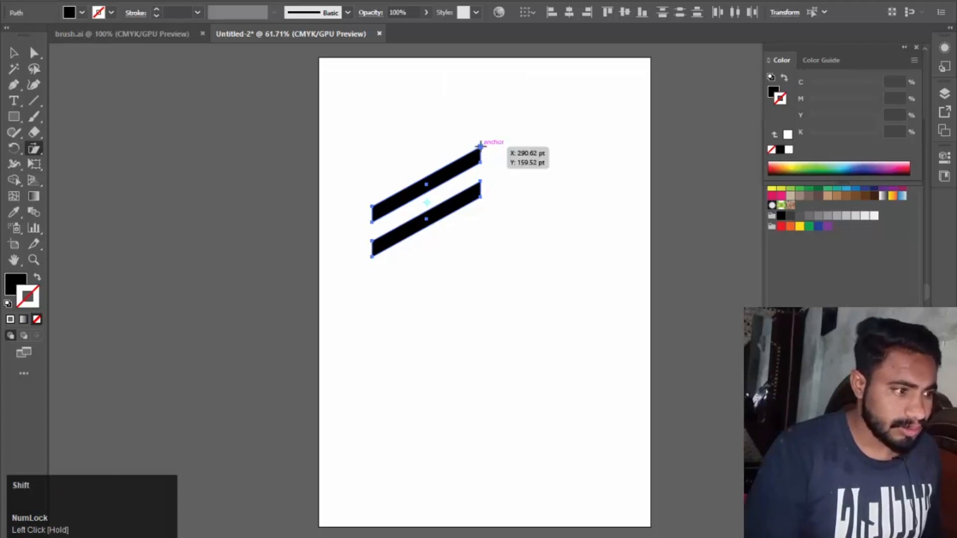
pyautogui.moveTo(482, 158); pyautogui.dragTo(482, 154)
pyautogui.hotkey('ctrl', 'z')
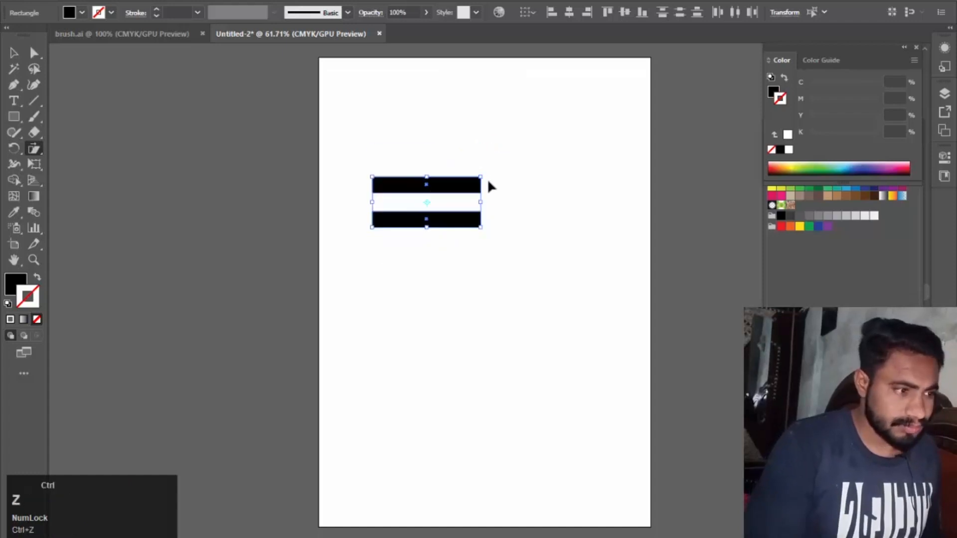
# Step: Shear both bars vertically about their common centre into parallel diagonal strips rising toward the right
pyautogui.click(52, 145)
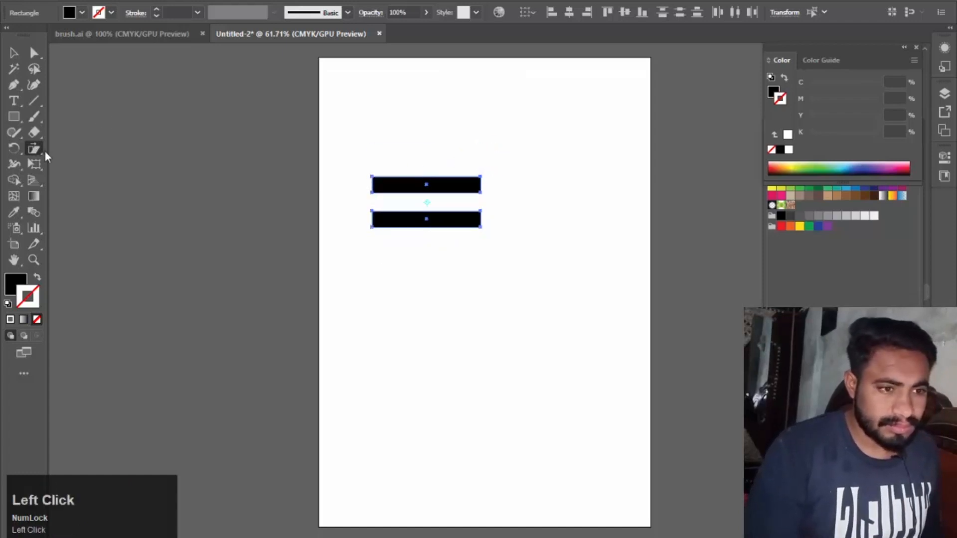
pyautogui.moveTo(482, 173); pyautogui.dragTo(479, 148)
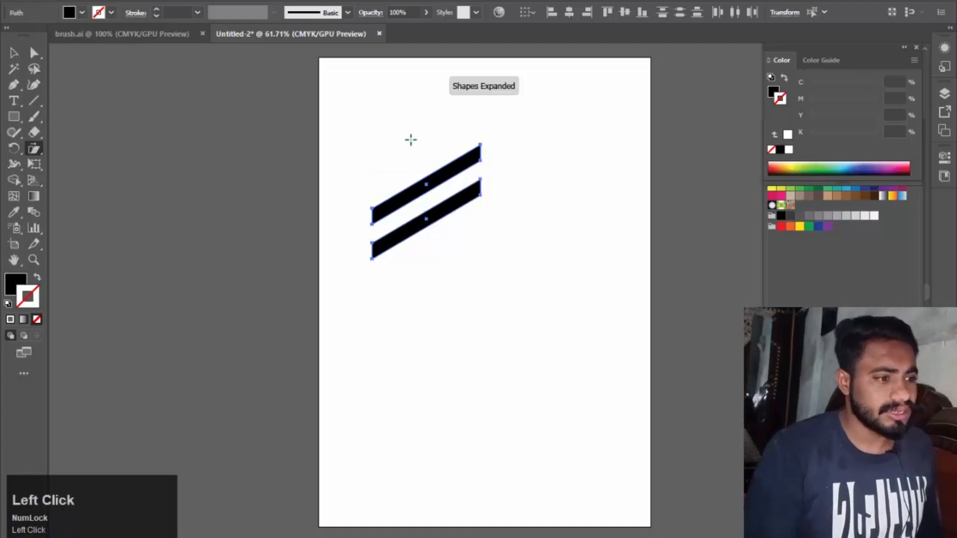
pyautogui.click(14, 52)
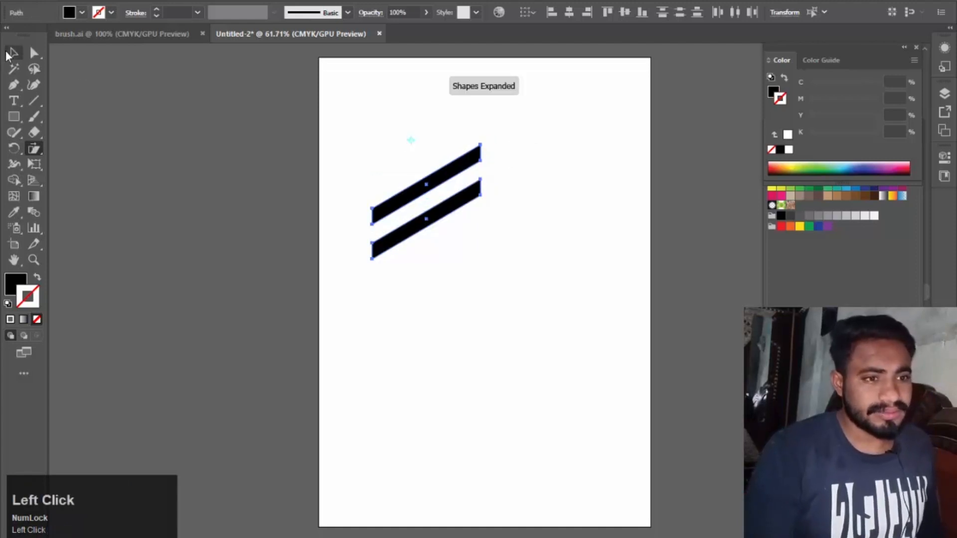
# Step: Reflect a copy of the two diagonal strips across the vertical axis so the pairs cross each other
pyautogui.rightClick(433, 185)
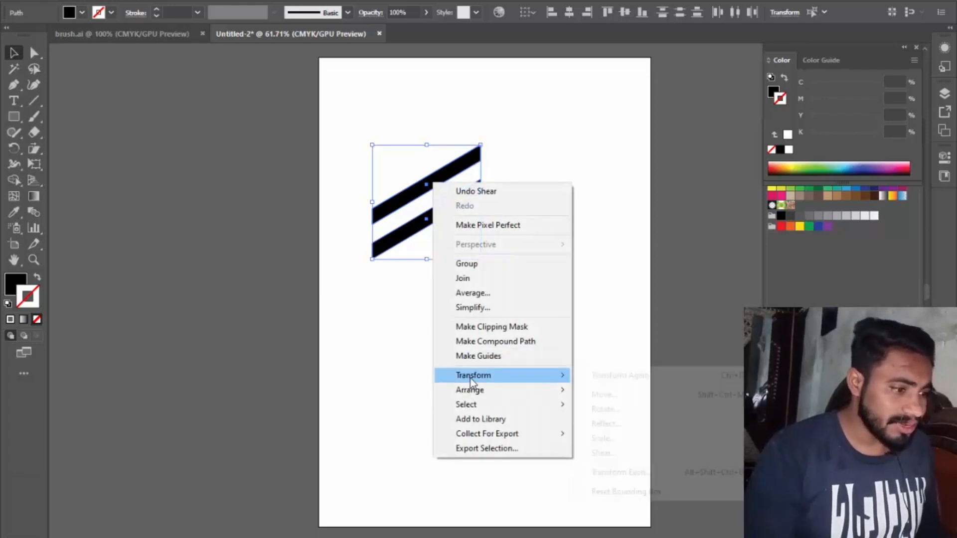
pyautogui.moveTo(470, 378)
pyautogui.click(611, 427)
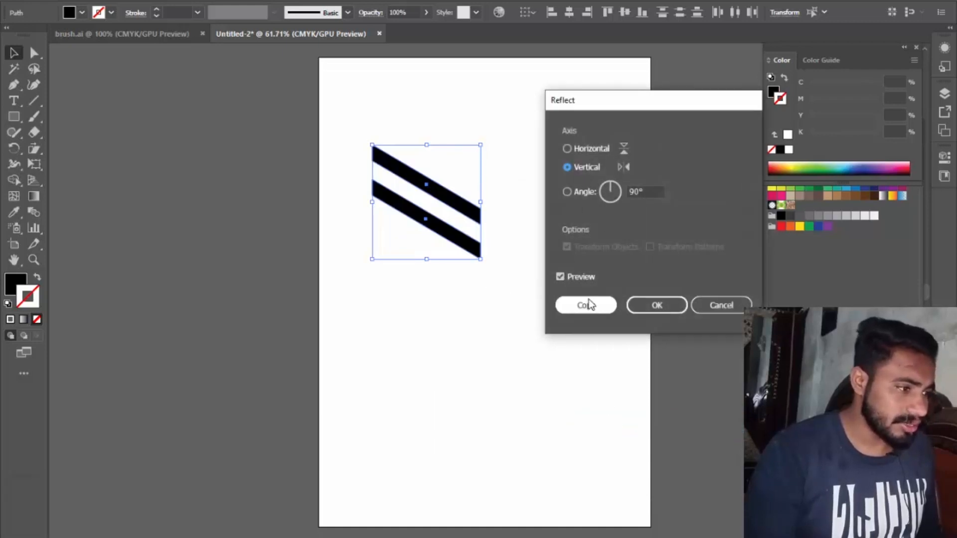
pyautogui.click(597, 311)
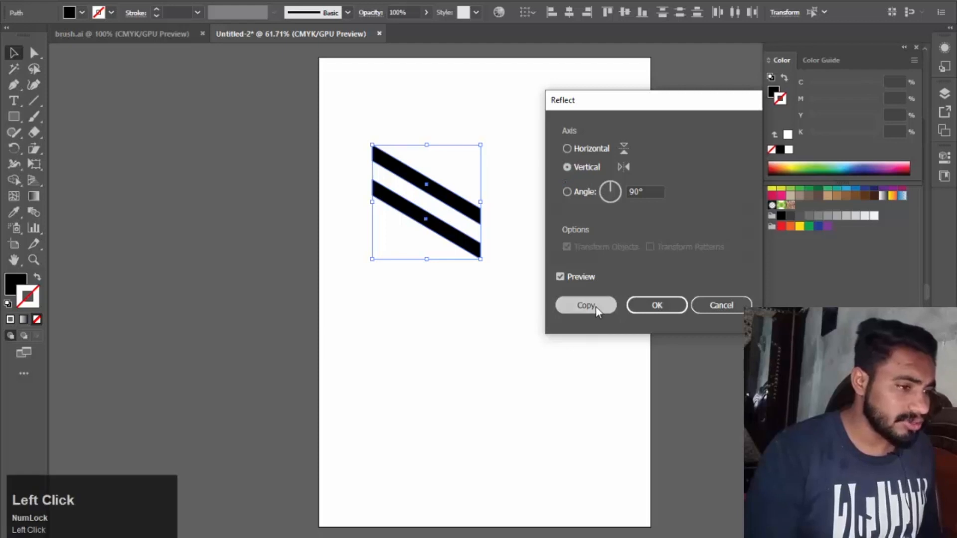
pyautogui.click(499, 296)
# Step: Offset the paths of all crossing strips by 7 pt with miter joins, and select the strips together with their offset outlines
pyautogui.moveTo(357, 115); pyautogui.dragTo(547, 344)
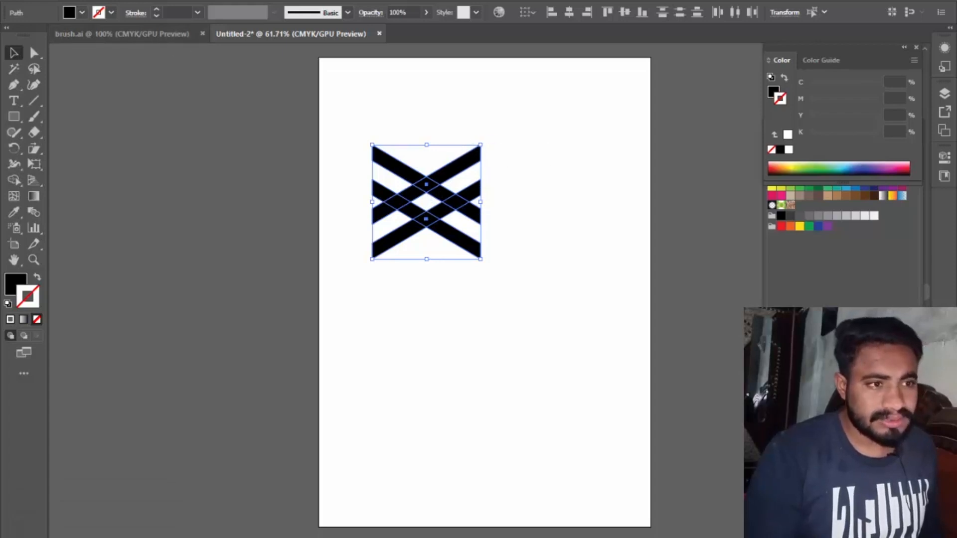
pyautogui.moveTo(344, 105); pyautogui.dragTo(547, 319)
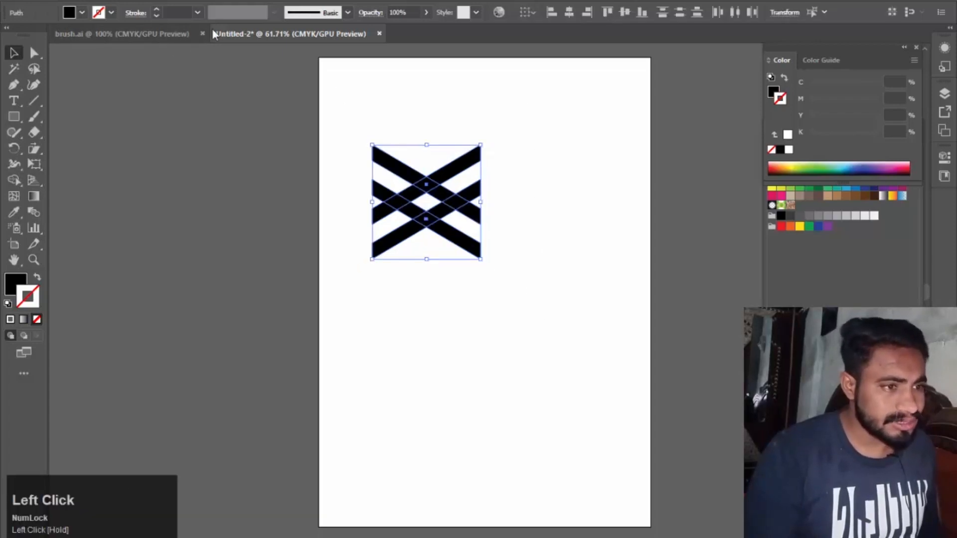
pyautogui.click(130, 1)
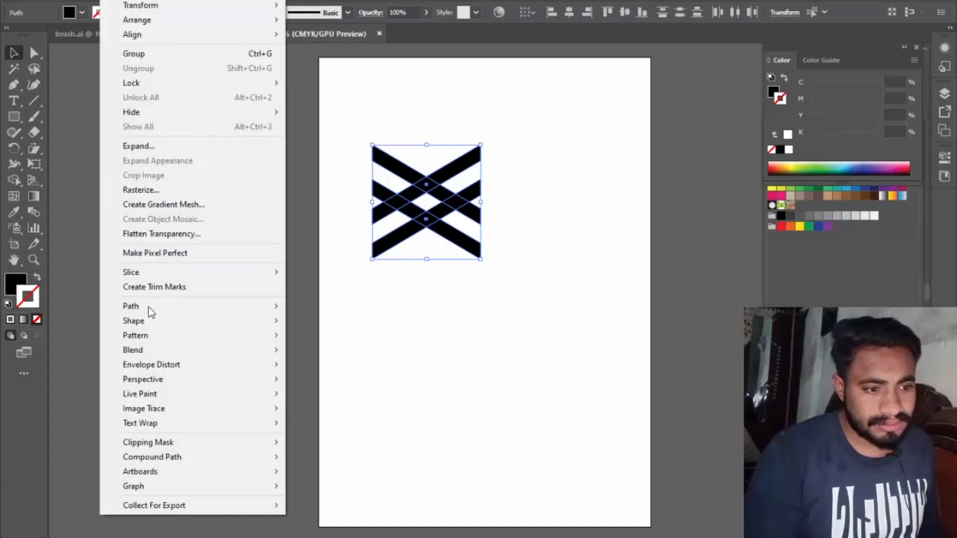
pyautogui.moveTo(149, 307)
pyautogui.click(354, 354)
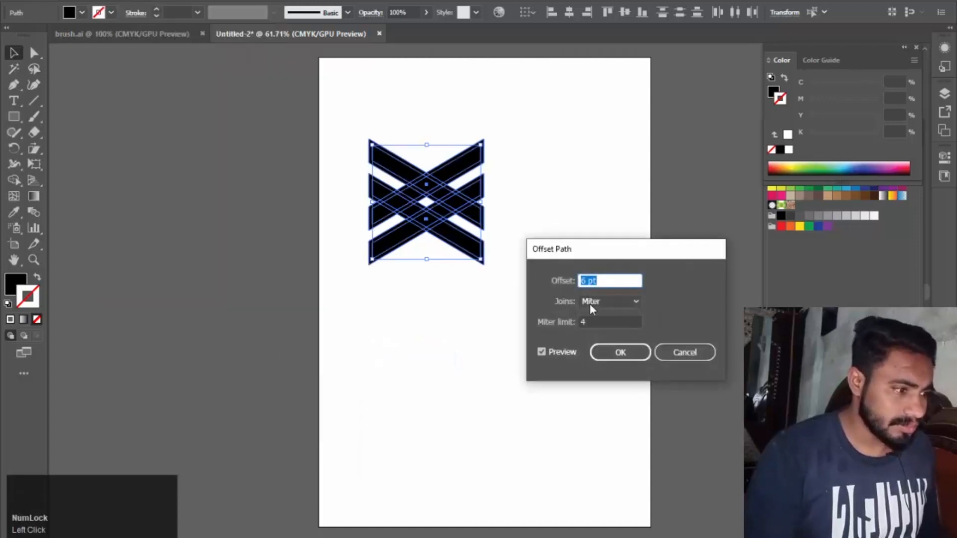
pyautogui.scroll(1, 588, 281)
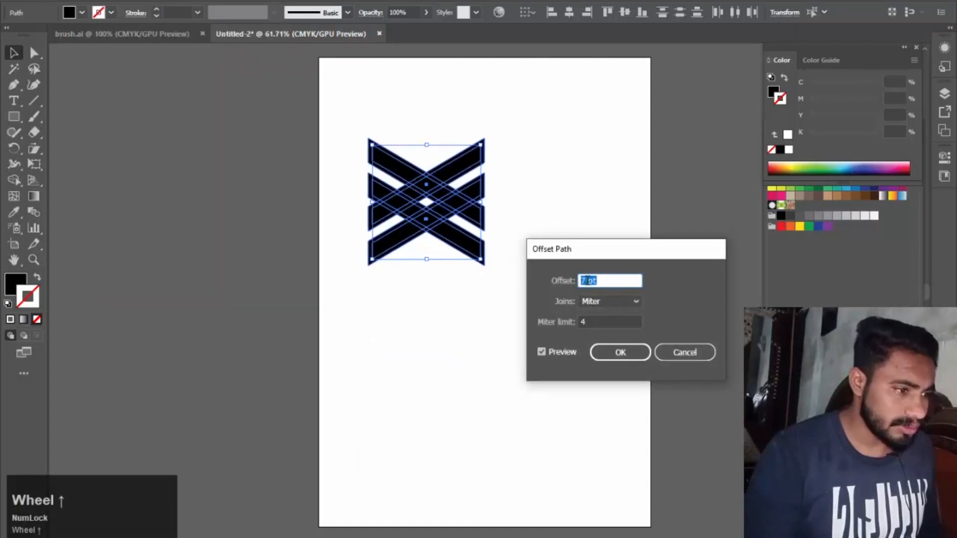
pyautogui.scroll(1, 587, 280)
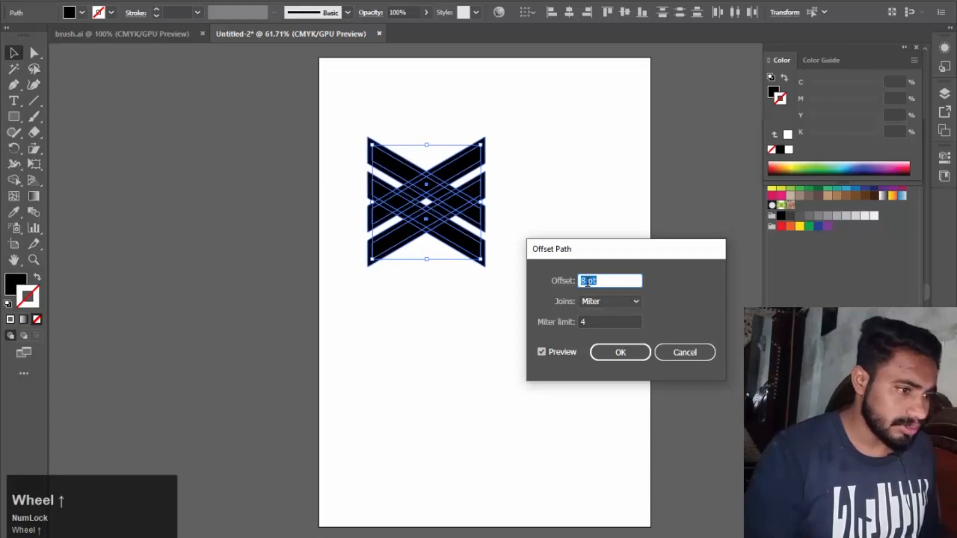
pyautogui.scroll(-1, 587, 282)
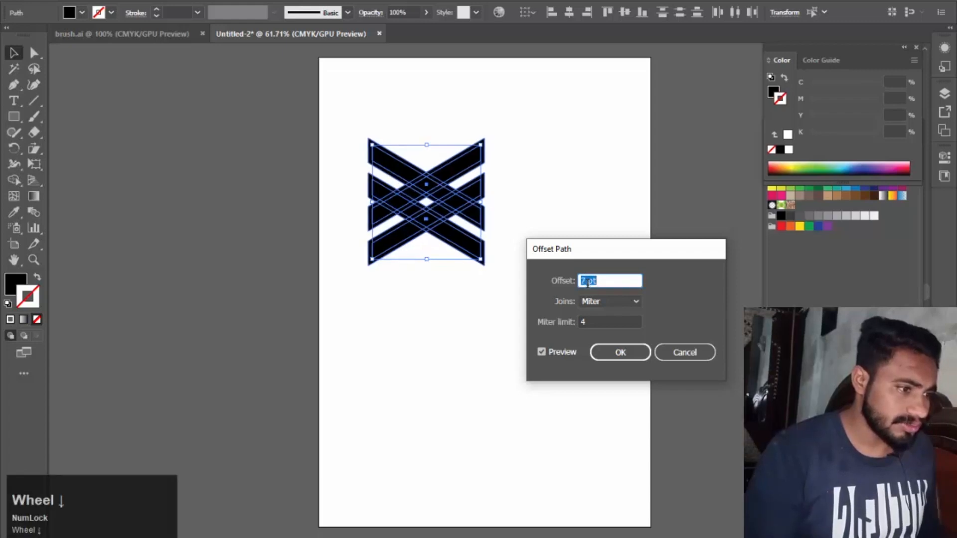
pyautogui.click(621, 352)
pyautogui.moveTo(322, 101); pyautogui.dragTo(614, 358)
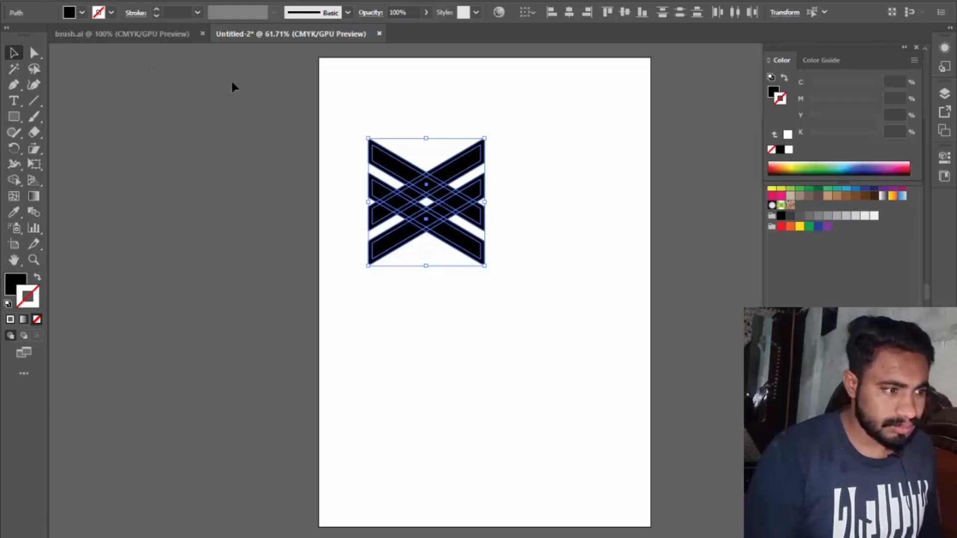
# Step: Cut away eight alternating border segments at the strip crossings with the Shape Builder tool to form an over-and-under weave
pyautogui.keyDown('alt'); pyautogui.scroll(-5, 345, 156); pyautogui.keyUp('alt')
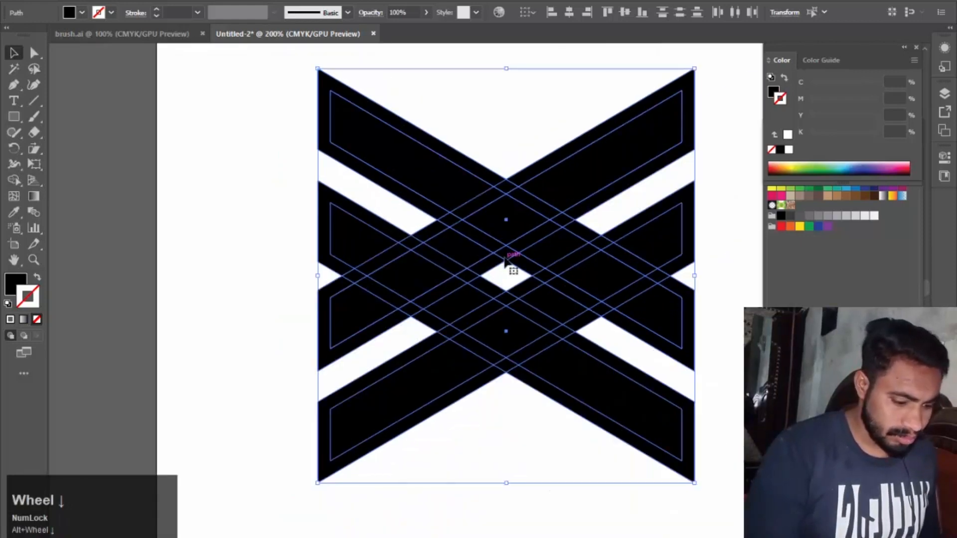
pyautogui.moveTo(513, 267); pyautogui.dragTo(457, 217)
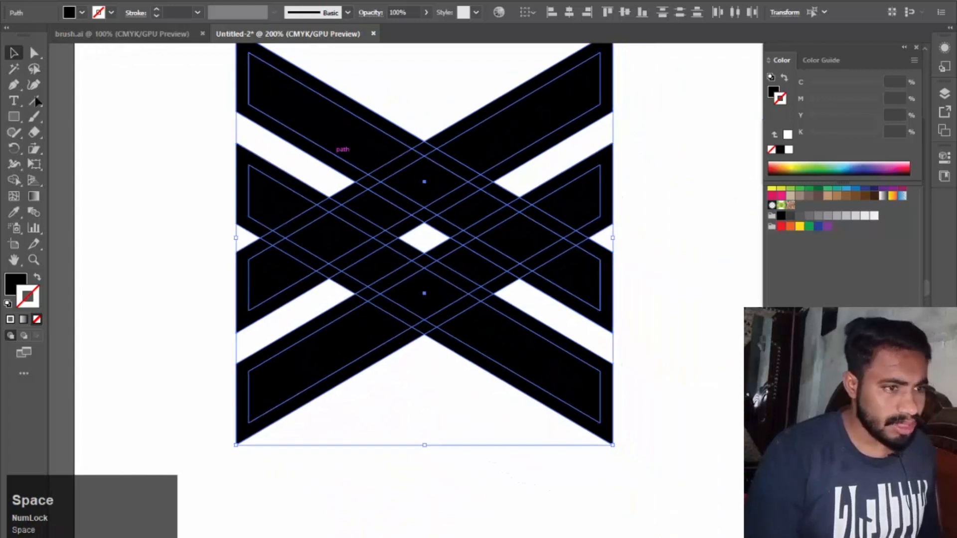
pyautogui.click(13, 181)
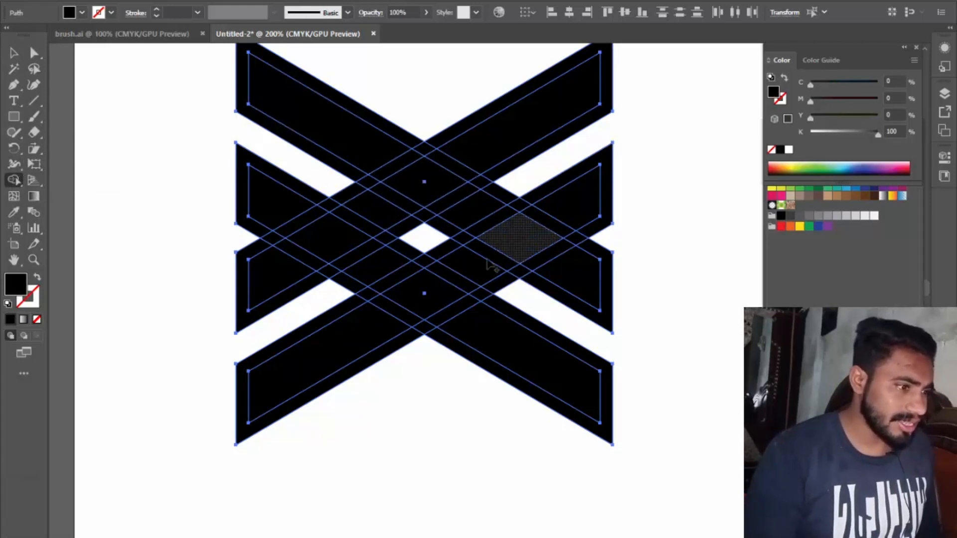
pyautogui.keyDown('alt'); pyautogui.click(399, 165); pyautogui.keyUp('alt')
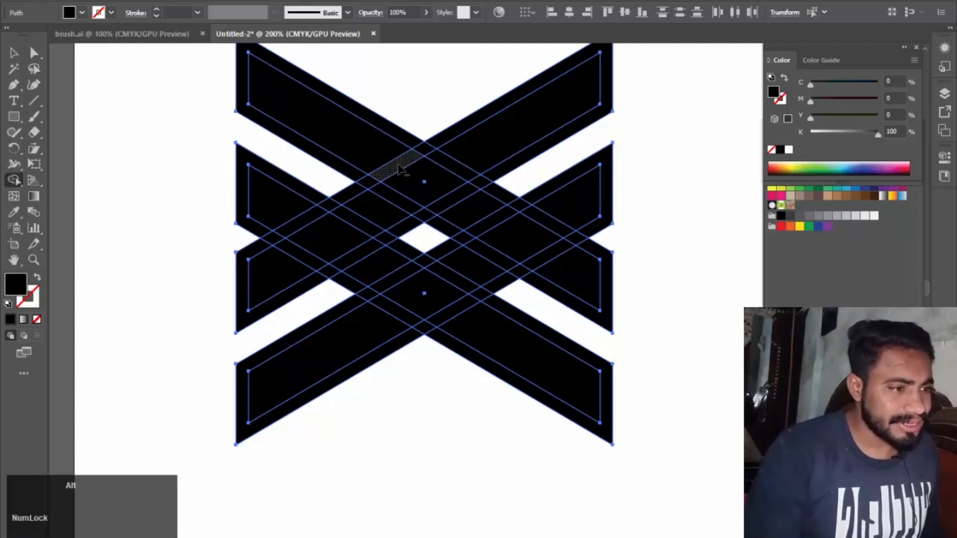
pyautogui.keyDown('alt'); pyautogui.click(399, 168); pyautogui.keyUp('alt')
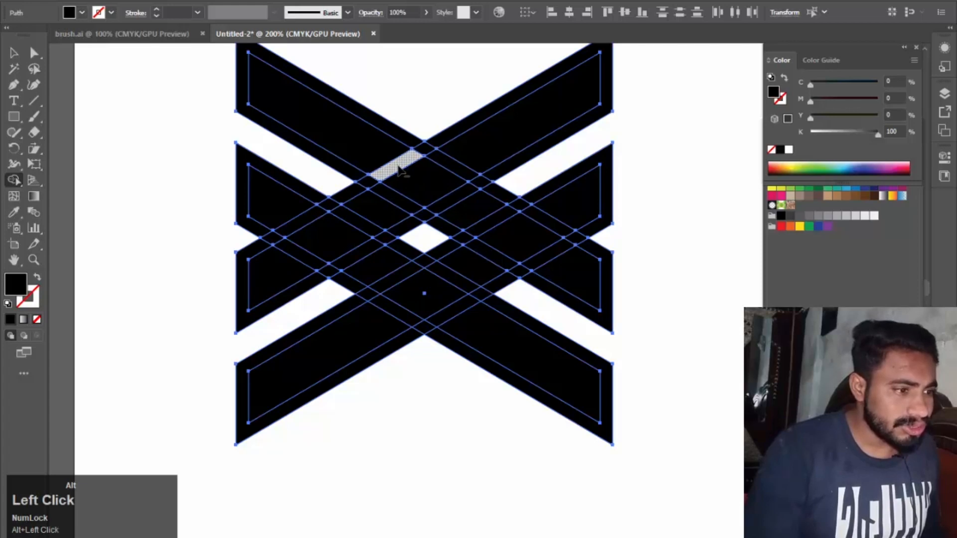
pyautogui.keyDown('alt'); pyautogui.click(459, 200); pyautogui.keyUp('alt')
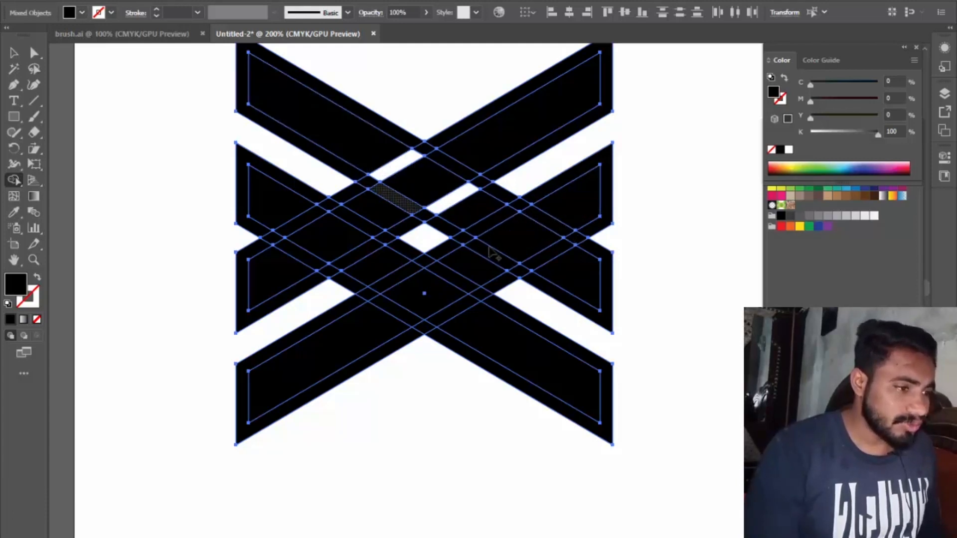
pyautogui.keyDown('alt'); pyautogui.click(549, 223); pyautogui.keyUp('alt')
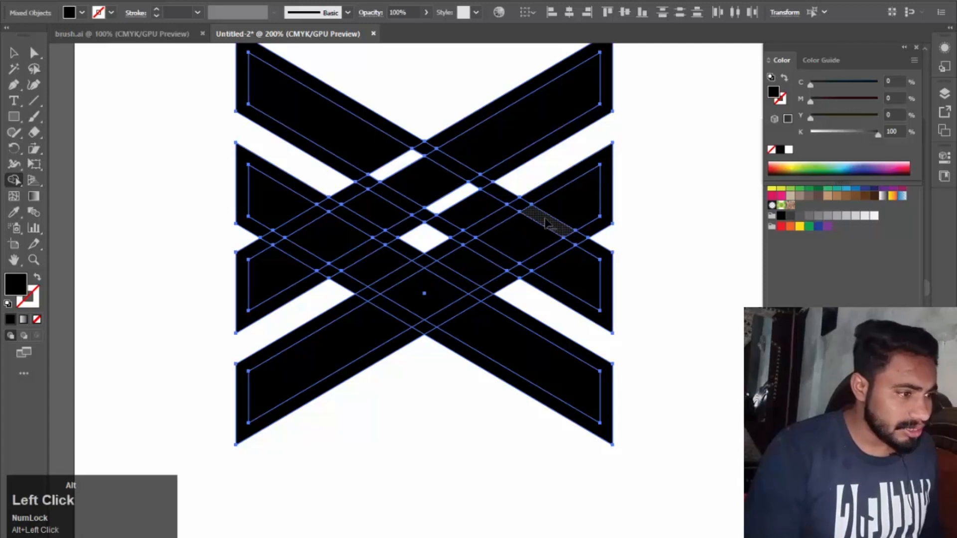
pyautogui.keyDown('alt'); pyautogui.click(491, 255); pyautogui.keyUp('alt')
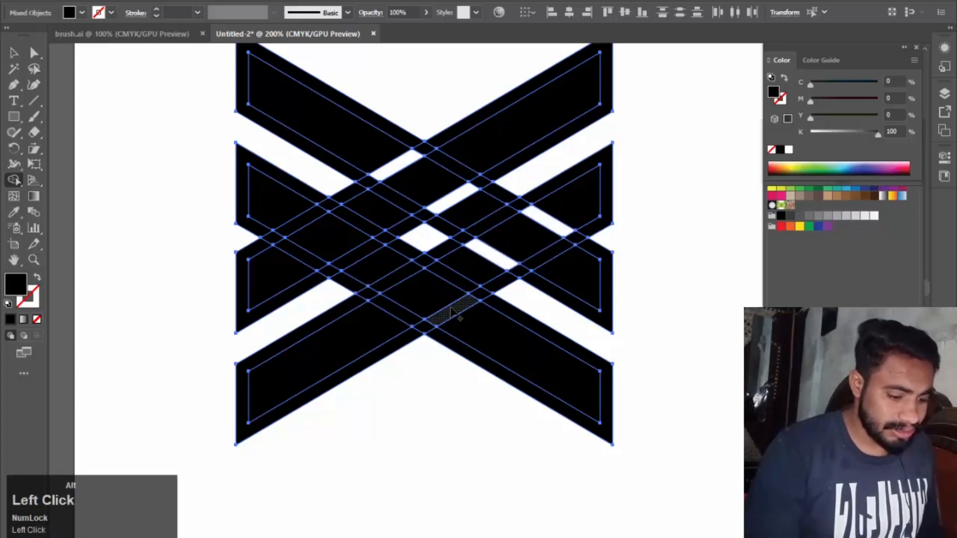
pyautogui.keyDown('alt'); pyautogui.click(454, 313); pyautogui.keyUp('alt')
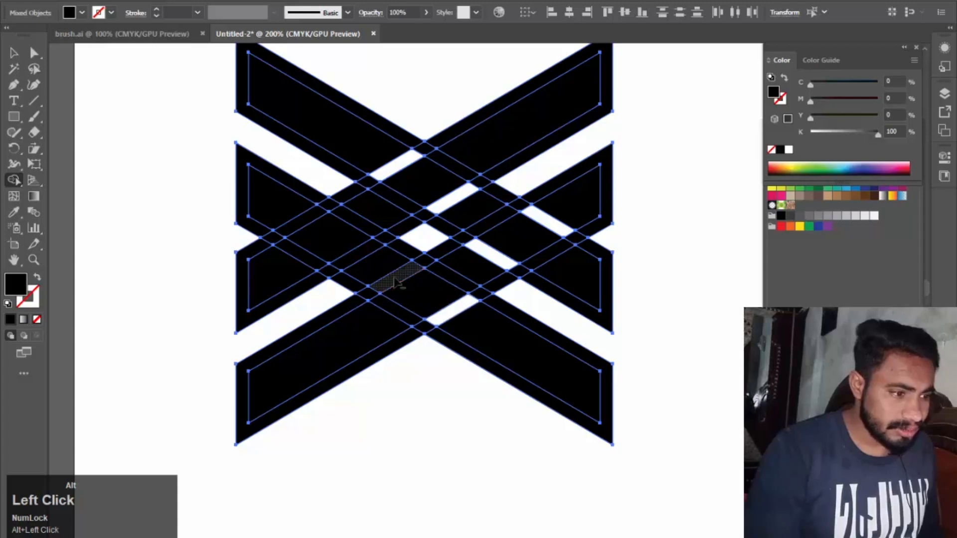
pyautogui.keyDown('alt'); pyautogui.click(396, 280); pyautogui.keyUp('alt')
pyautogui.keyDown('alt'); pyautogui.click(363, 226); pyautogui.keyUp('alt')
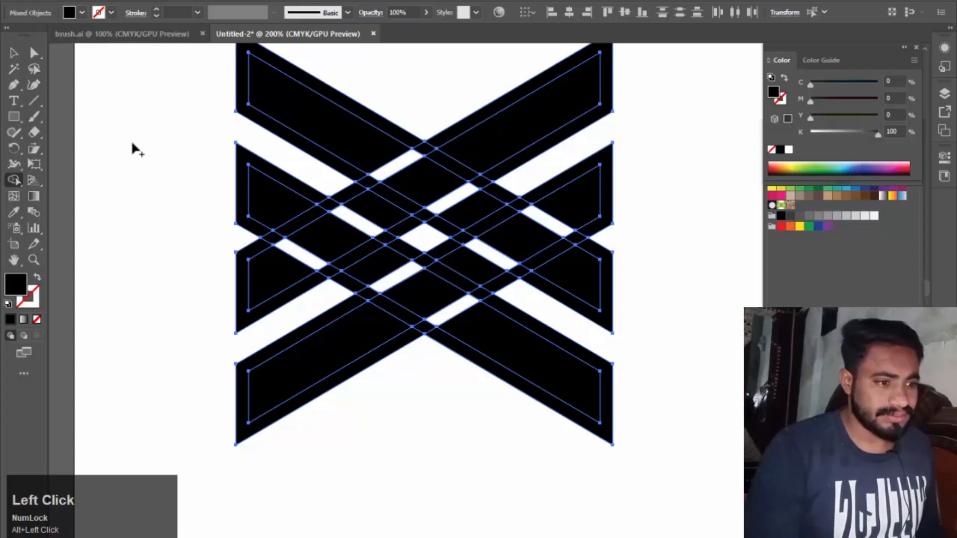
# Step: Select all the woven strip artwork, ungroup it, and clear the selection
pyautogui.click(15, 54)
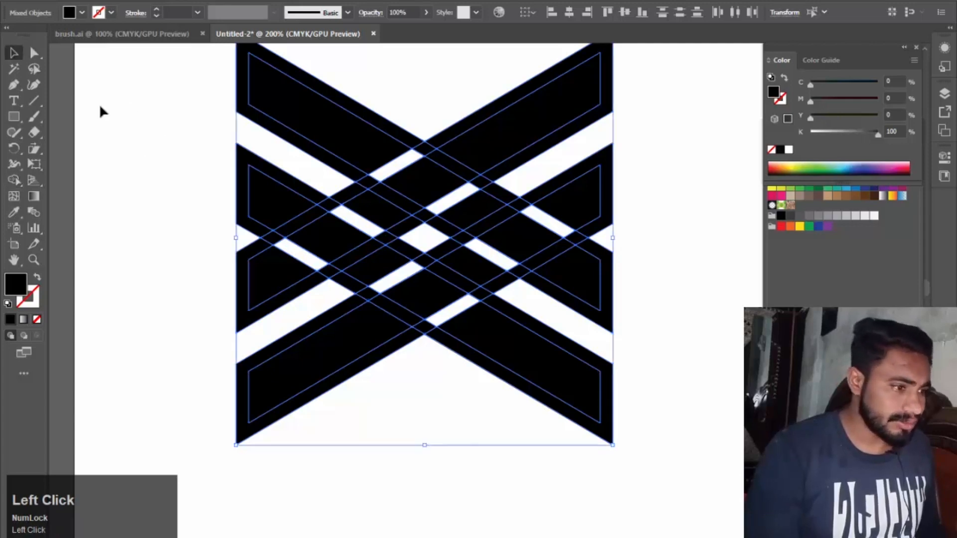
pyautogui.keyDown('alt'); pyautogui.scroll(-1, 252, 166); pyautogui.keyUp('alt')
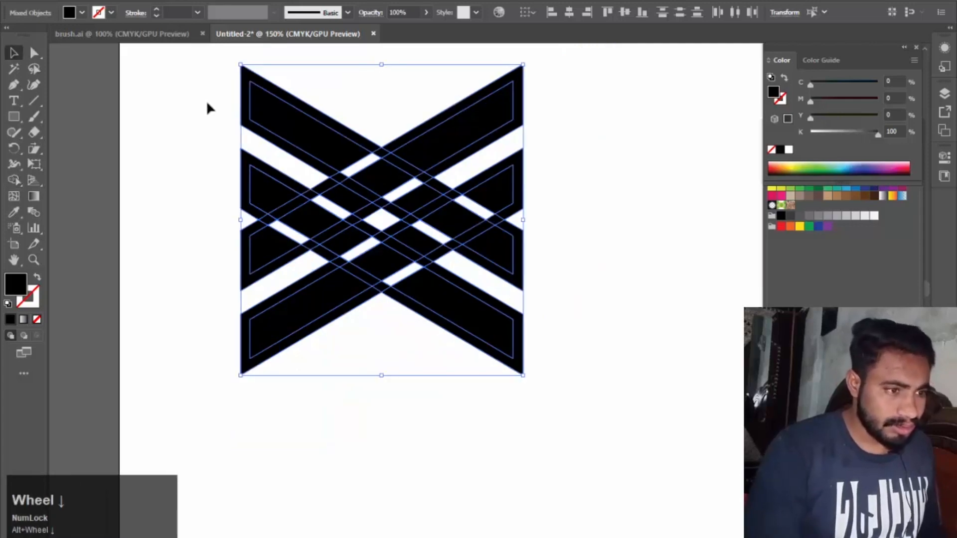
pyautogui.click(599, 420)
pyautogui.moveTo(597, 418); pyautogui.dragTo(210, 85)
pyautogui.click(112, 0)
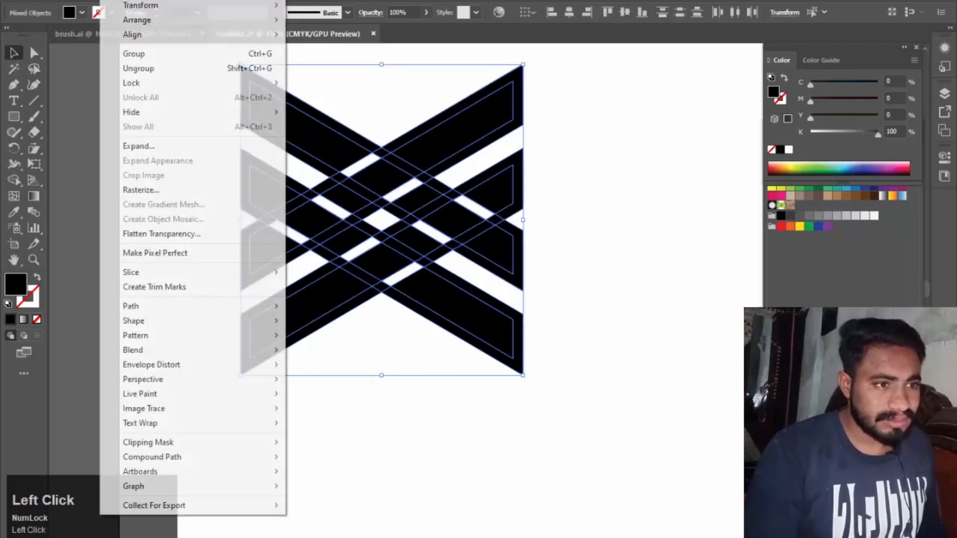
pyautogui.click(153, 67)
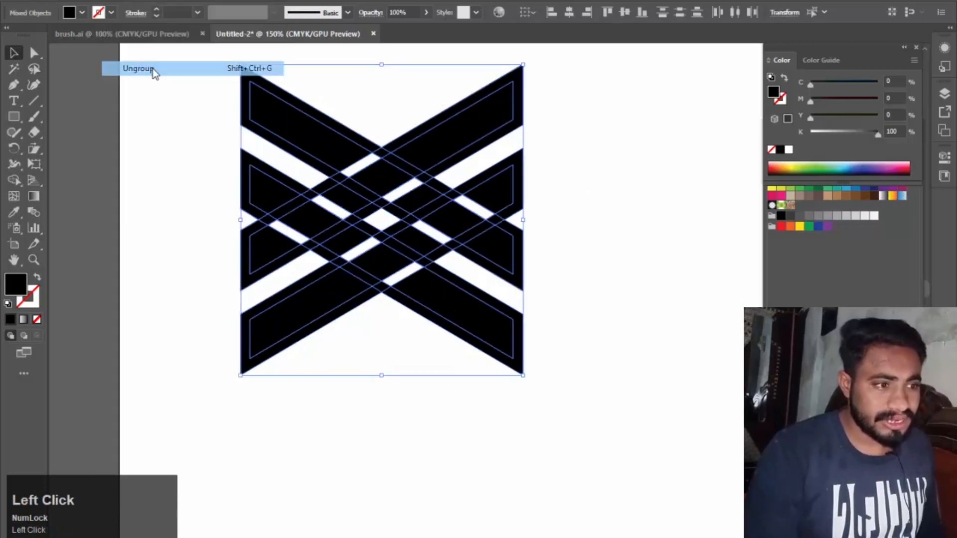
pyautogui.click(605, 123)
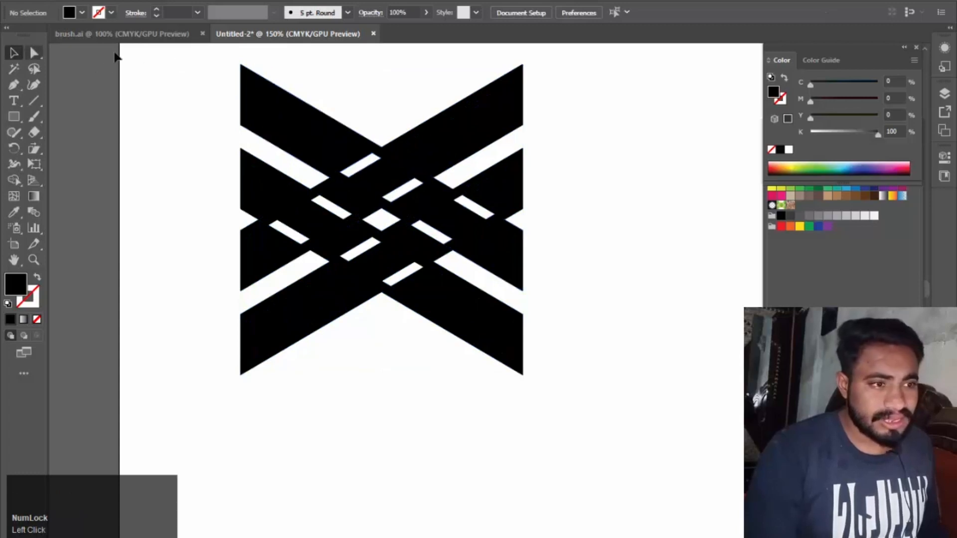
# Step: Delete the four outer offset outlines around the diagonal strips, leaving only the inner woven strips
pyautogui.click(249, 75)
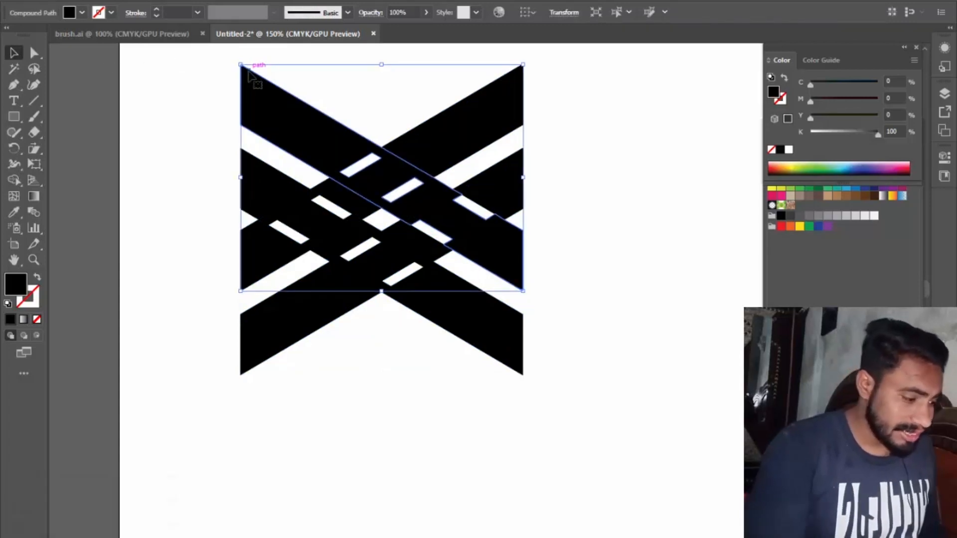
pyautogui.press('Delete')
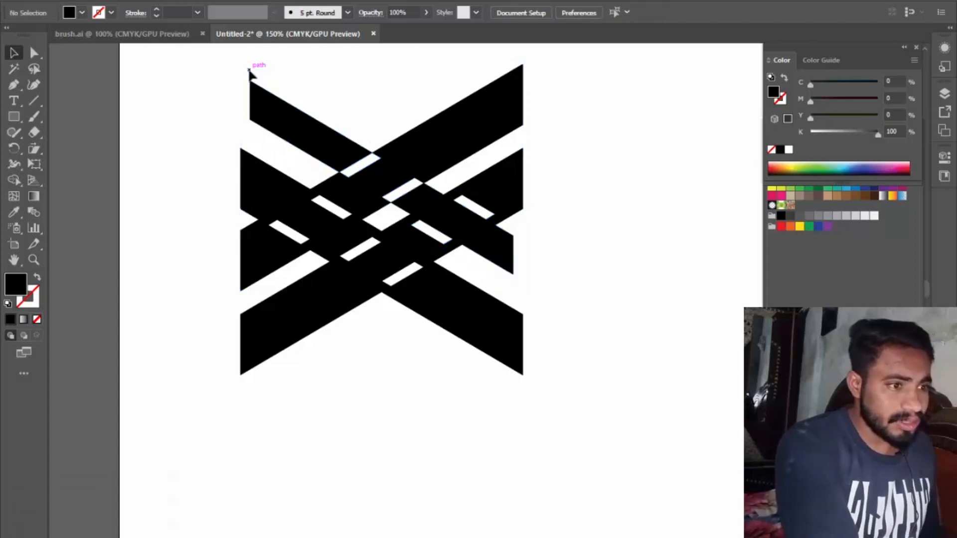
pyautogui.click(522, 89)
pyautogui.press('Delete')
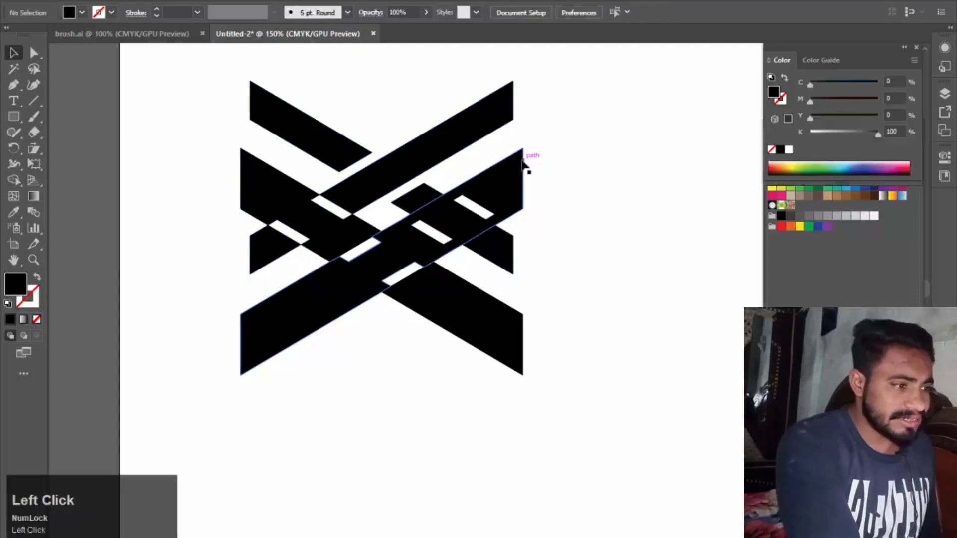
pyautogui.click(527, 166)
pyautogui.press('Delete')
pyautogui.click(521, 327)
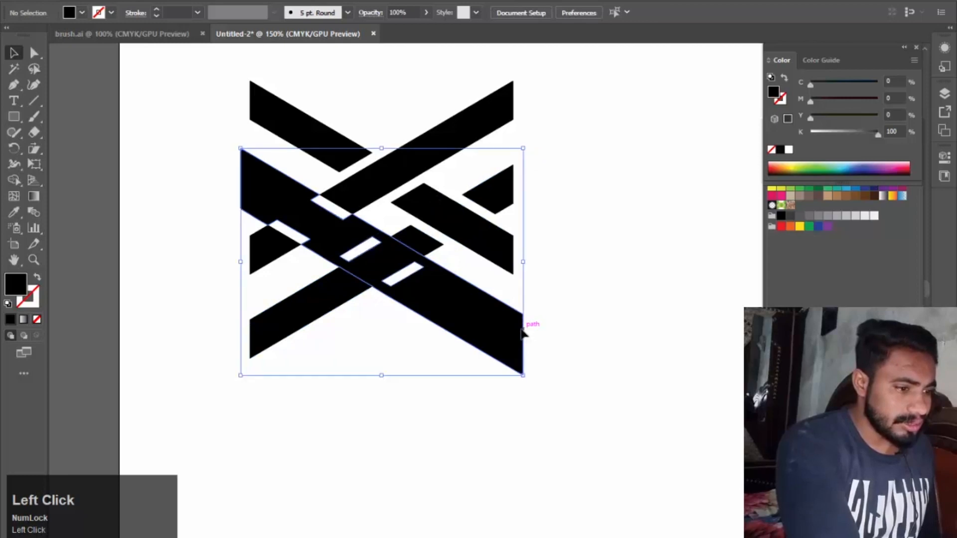
pyautogui.press('Delete')
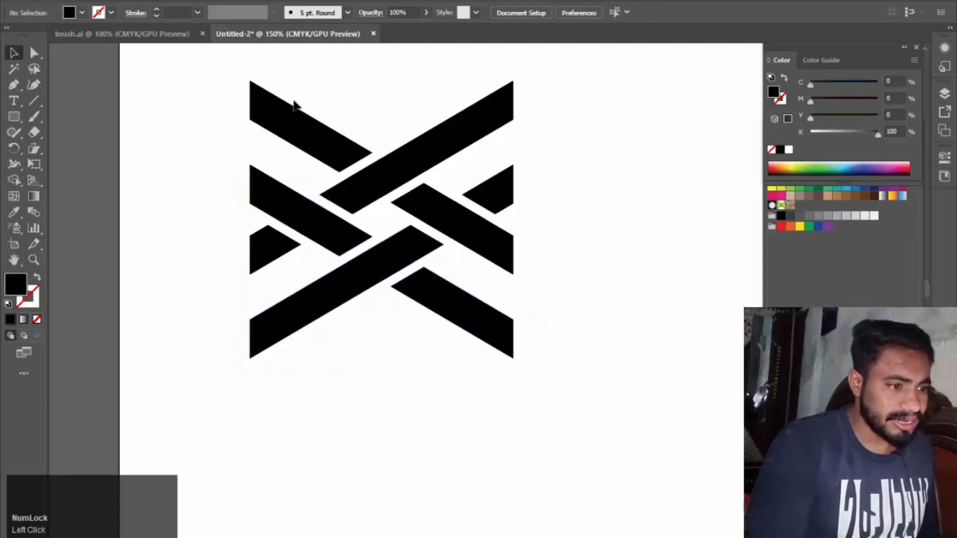
# Step: Scale the whole woven motif down proportionally to about a quarter of its size and deselect it
pyautogui.moveTo(214, 74); pyautogui.dragTo(597, 381)
pyautogui.moveTo(514, 219); pyautogui.dragTo(320, 221)
pyautogui.click(426, 201)
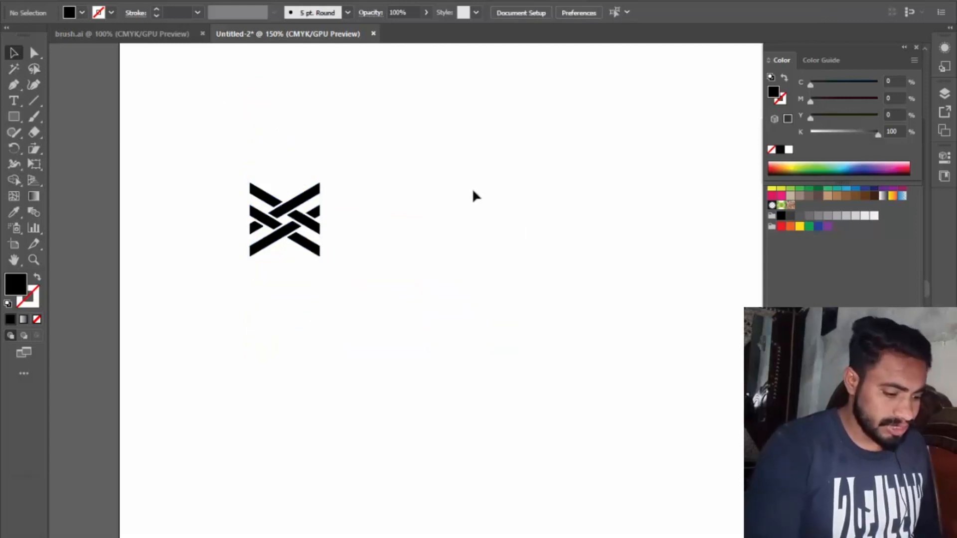
pyautogui.click(373, 283)
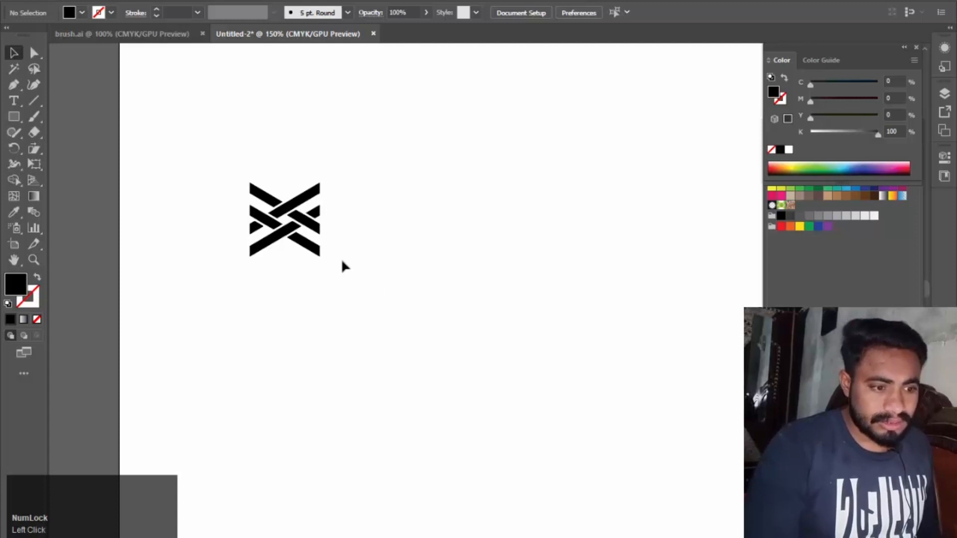
pyautogui.scroll(-2, 359, 220)
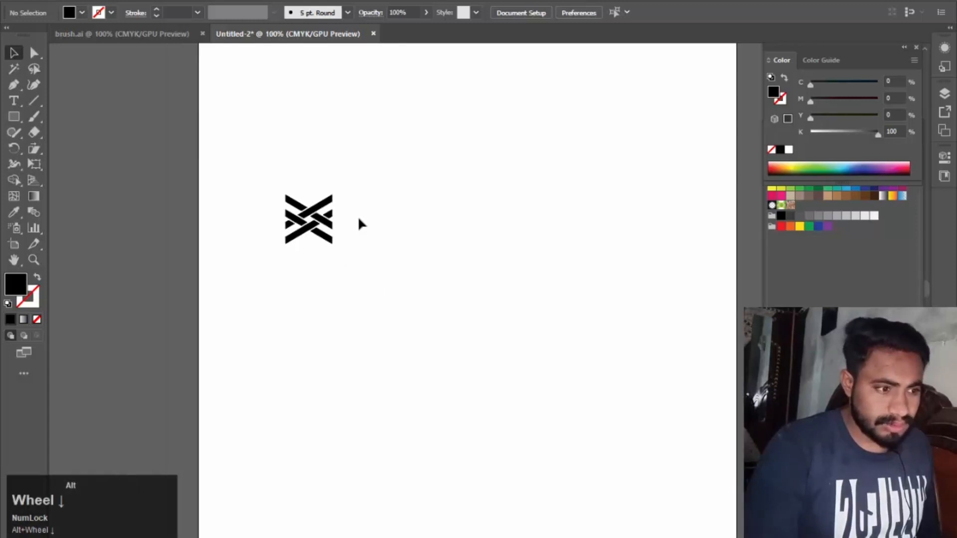
pyautogui.scroll(-1, 360, 223)
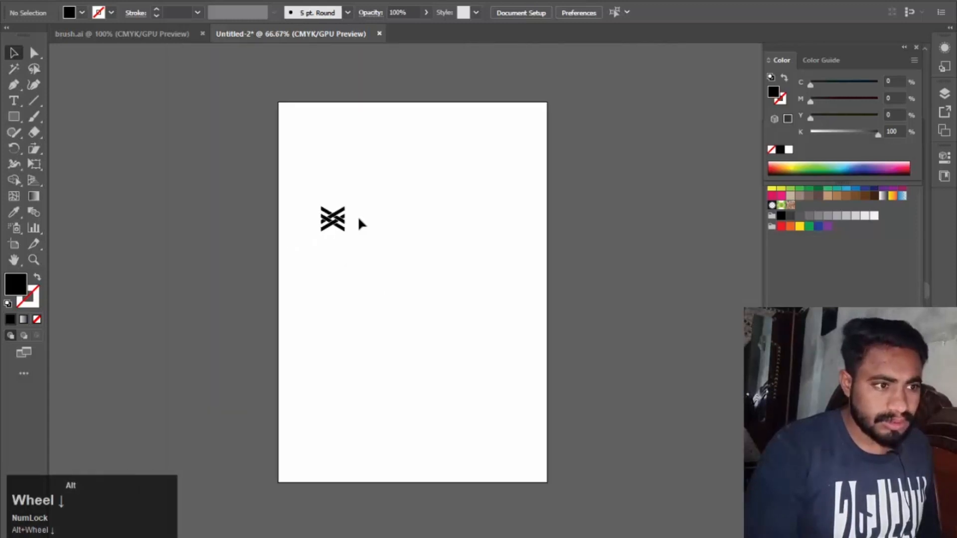
pyautogui.scroll(2, 361, 223)
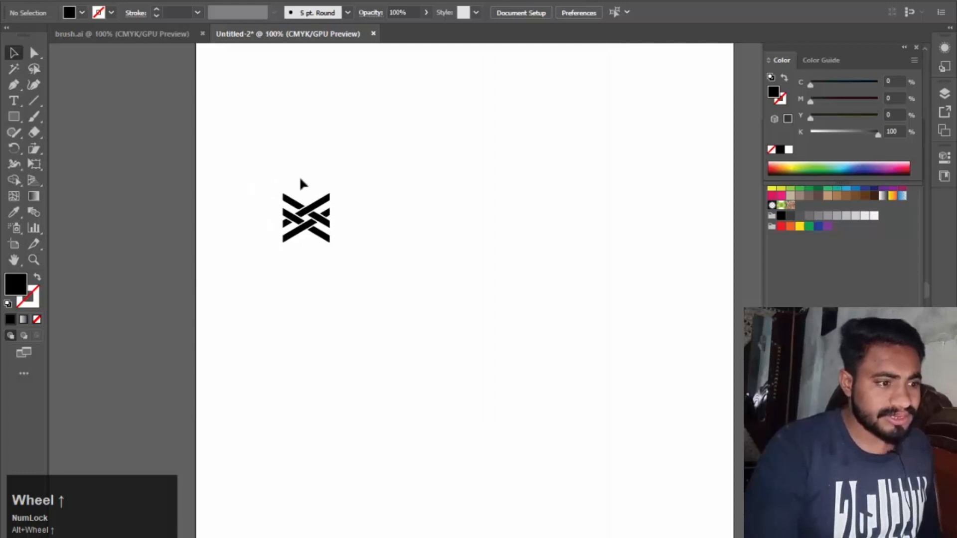
# Step: Scale the woven motif down further to about two thirds of its size and undo the stray change to one piece
pyautogui.moveTo(273, 161); pyautogui.dragTo(327, 240)
pyautogui.moveTo(332, 191); pyautogui.dragTo(310, 222)
pyautogui.click(350, 209)
pyautogui.hotkey('ctrl', 'z')
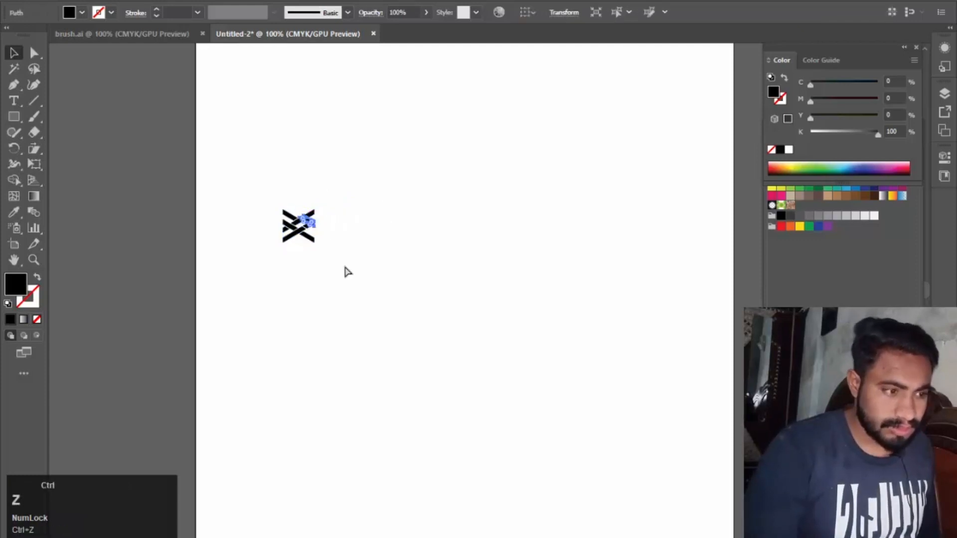
pyautogui.click(366, 252)
# Step: Group all pieces of the woven motif and move the group to the artboard's upper-left corner
pyautogui.moveTo(230, 160); pyautogui.dragTo(377, 294)
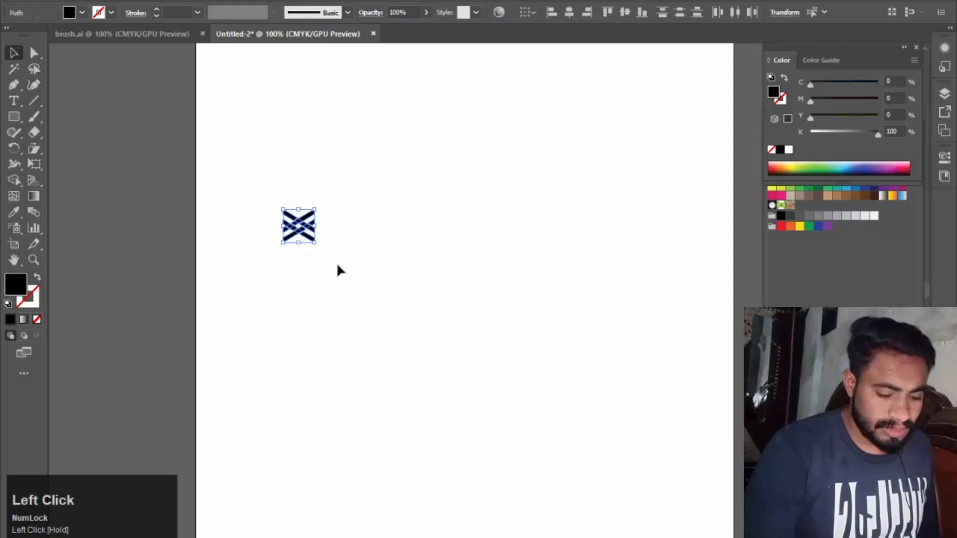
pyautogui.hotkey('ctrl', 'g')
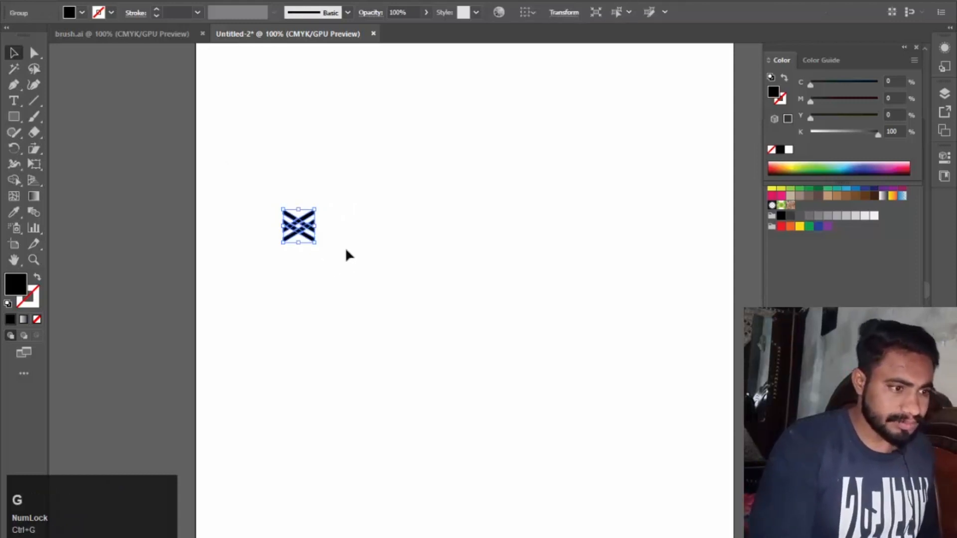
pyautogui.click(297, 226)
pyautogui.moveTo(297, 226); pyautogui.dragTo(237, 75)
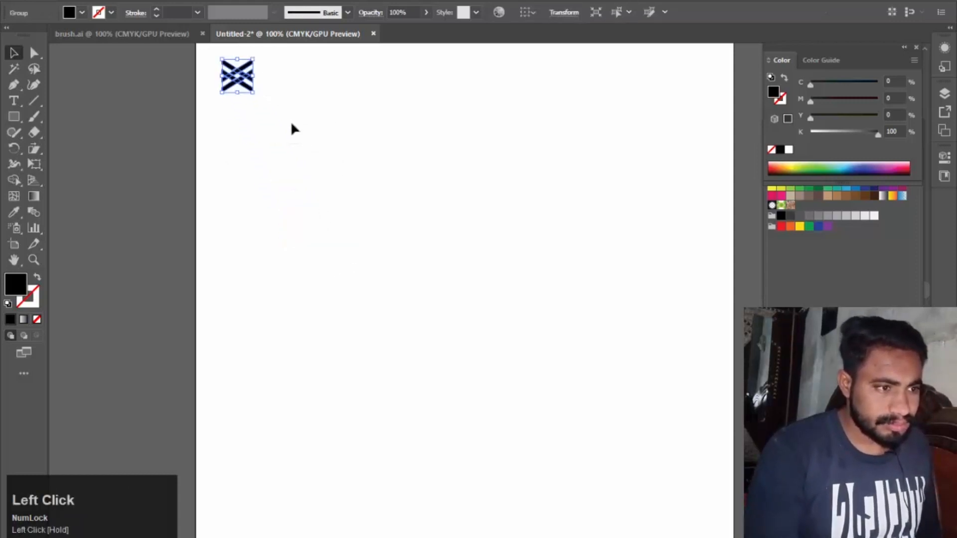
# Step: Create a Pattern Brush from the grouped motif, with the colorization method set to Tints
pyautogui.click(816, 208)
pyautogui.click(821, 136)
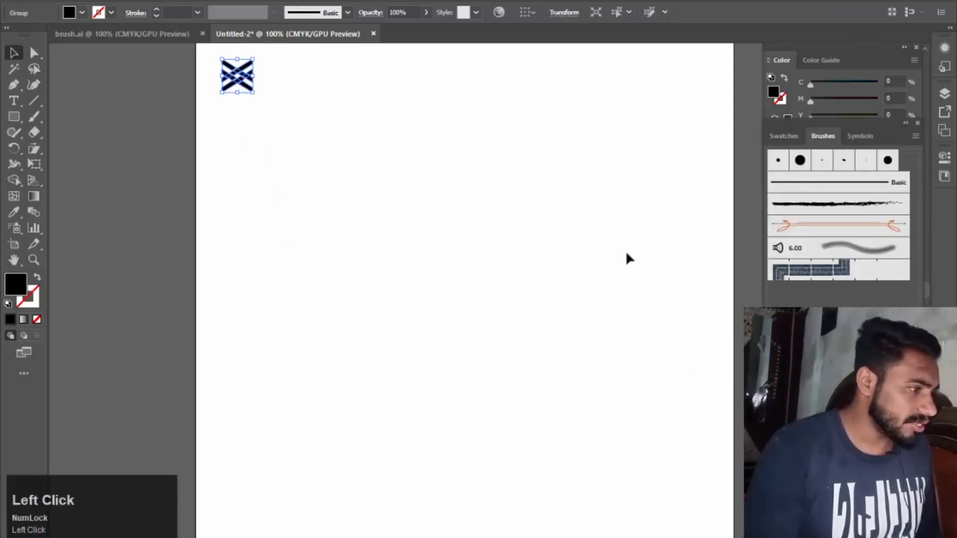
pyautogui.moveTo(250, 80)
pyautogui.mouseDown()
pyautogui.moveTo(498, 235)
pyautogui.moveTo(778, 294)
pyautogui.mouseUp()
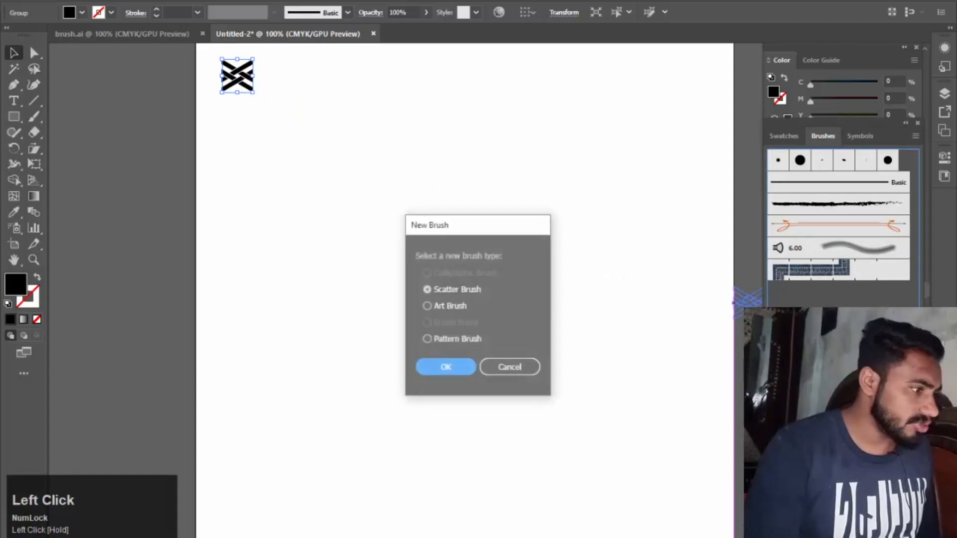
pyautogui.click(427, 339)
pyautogui.click(443, 368)
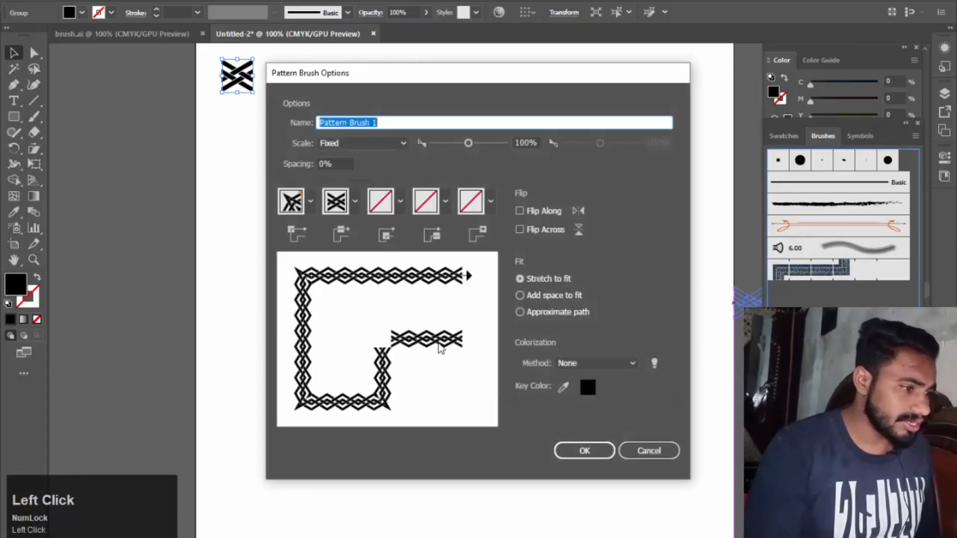
pyautogui.click(629, 363)
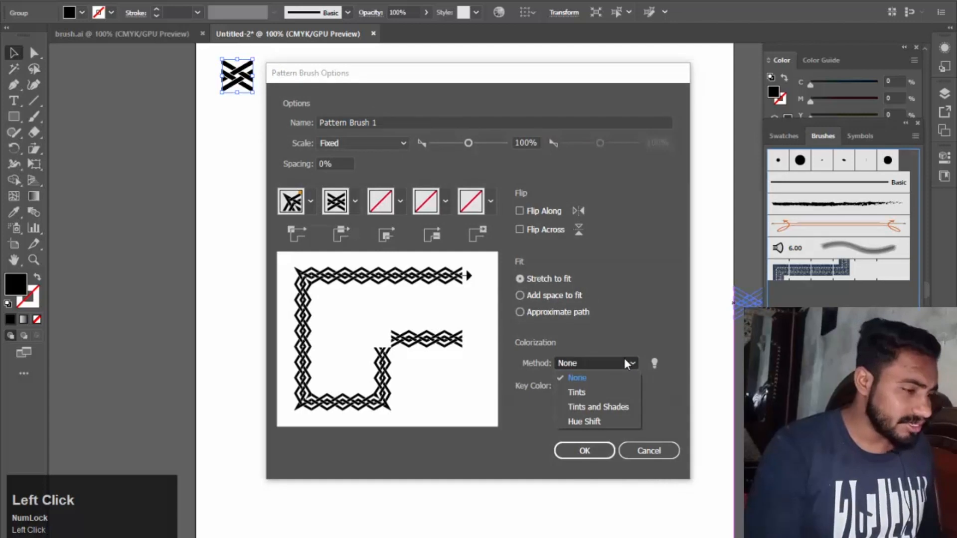
pyautogui.click(580, 395)
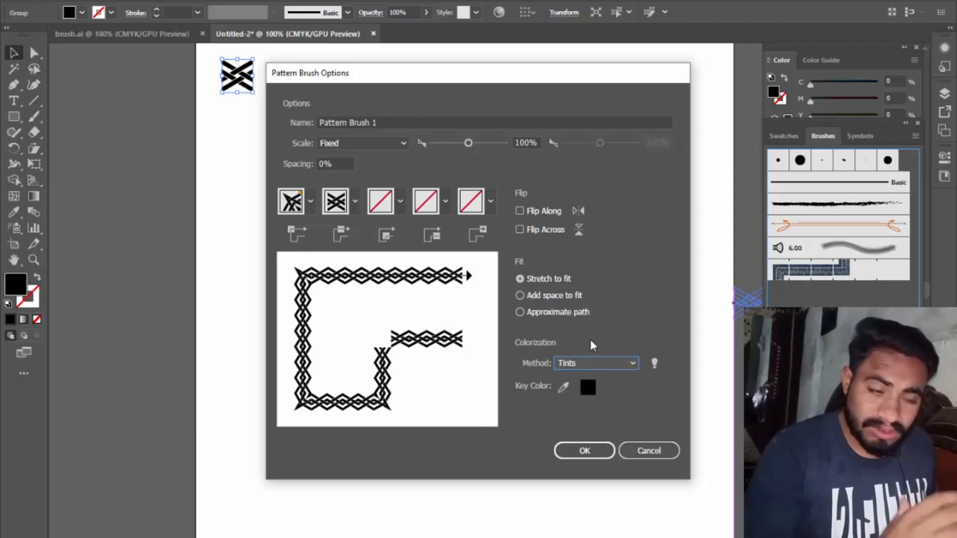
pyautogui.click(581, 449)
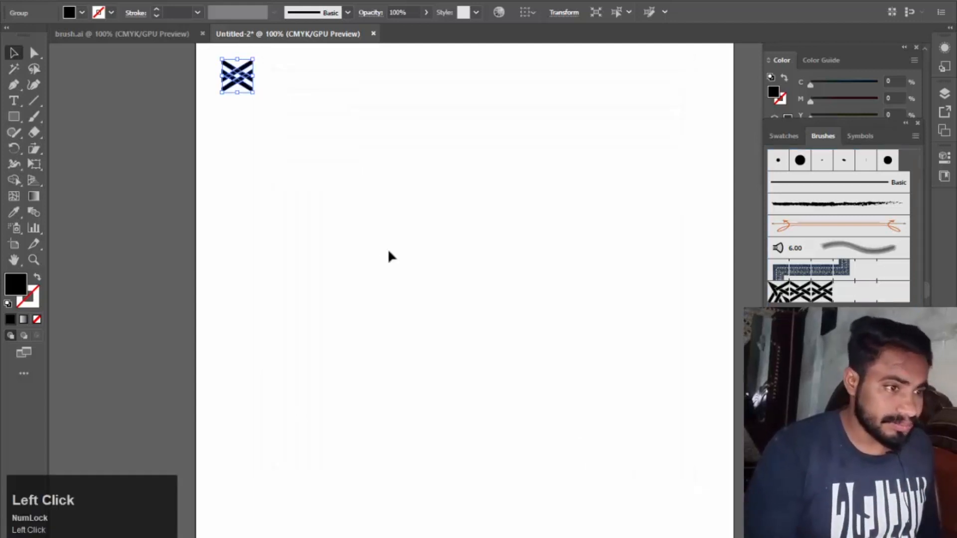
# Step: Draw a circle about 243 pt in diameter on the artboard and swap its fill and stroke, leaving a black outline without fill
pyautogui.click(15, 116)
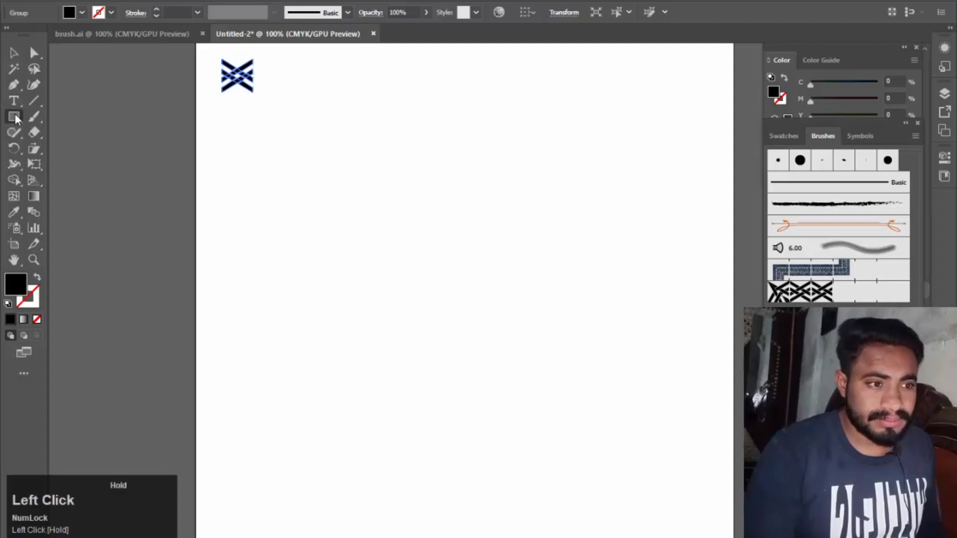
pyautogui.moveTo(14, 112); pyautogui.dragTo(73, 148)
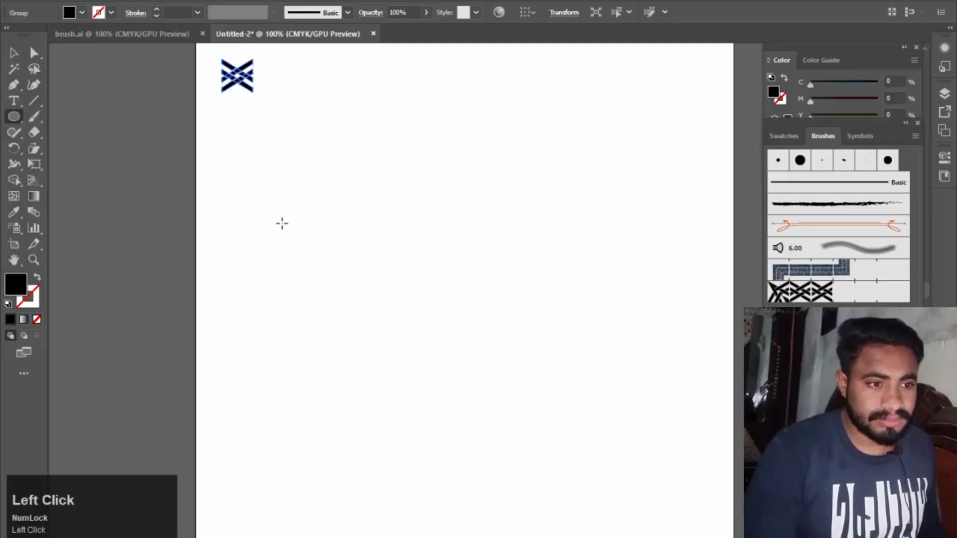
pyautogui.moveTo(338, 215); pyautogui.dragTo(556, 404)
pyautogui.click(37, 278)
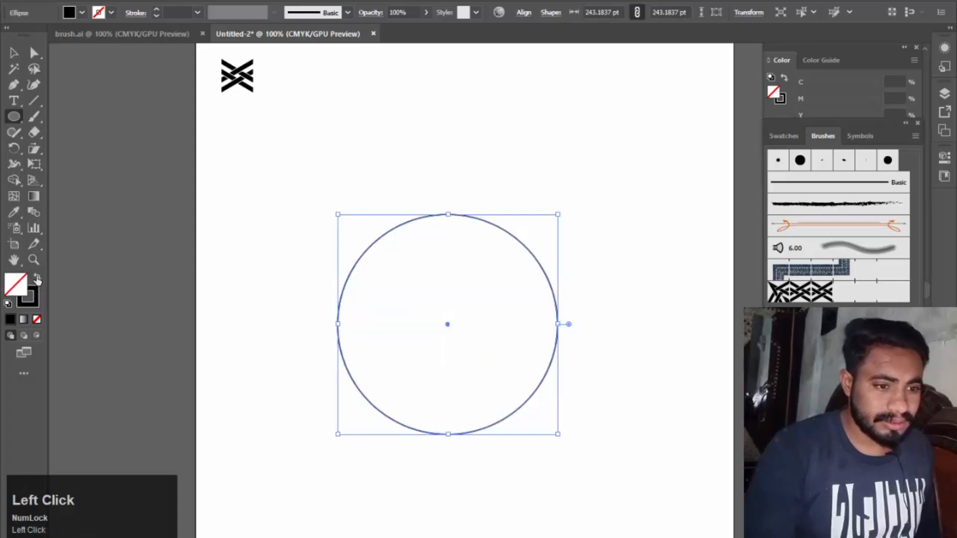
# Step: Apply the woven pattern brush to the circle, raise its stroke weight to 4 pt, and deselect it
pyautogui.click(15, 52)
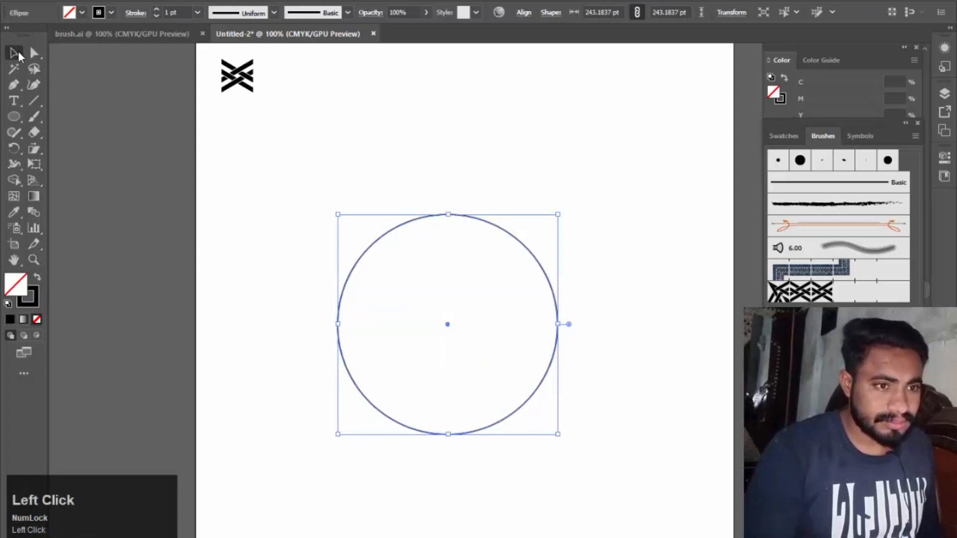
pyautogui.click(809, 298)
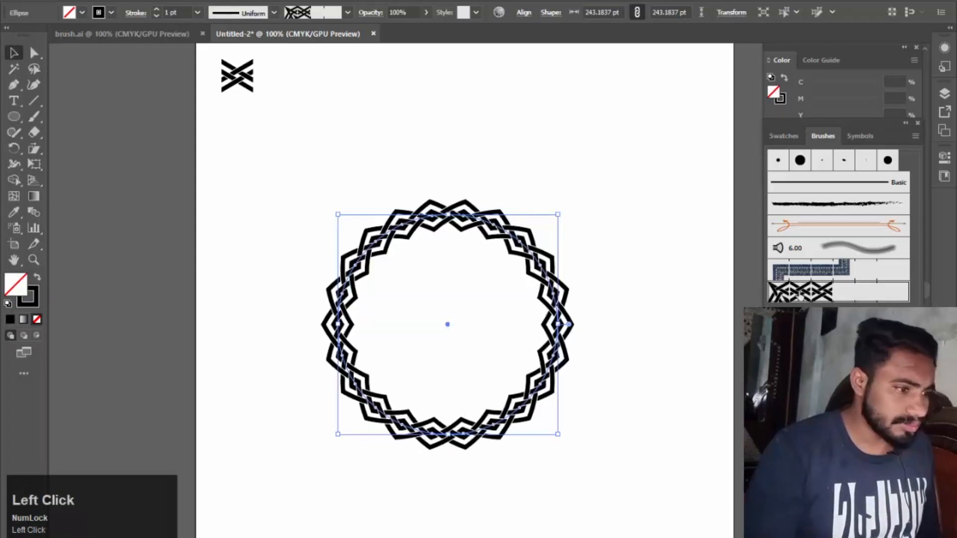
pyautogui.scroll(1, 184, 12)
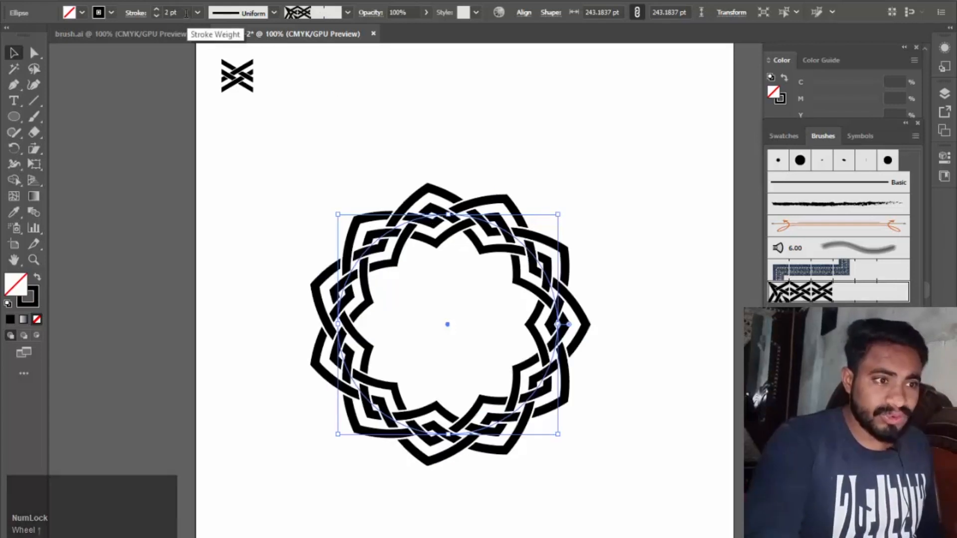
pyautogui.scroll(1, 186, 13)
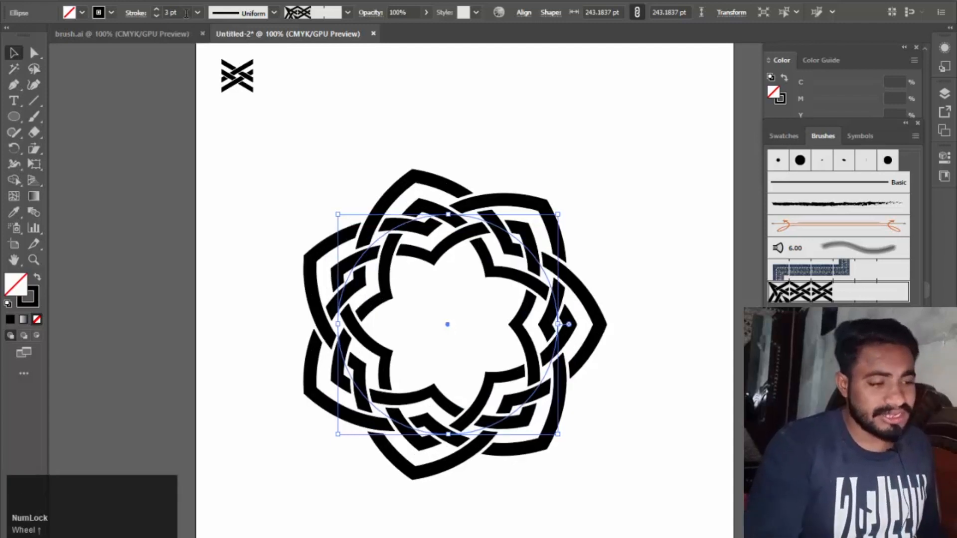
pyautogui.scroll(1, 186, 13)
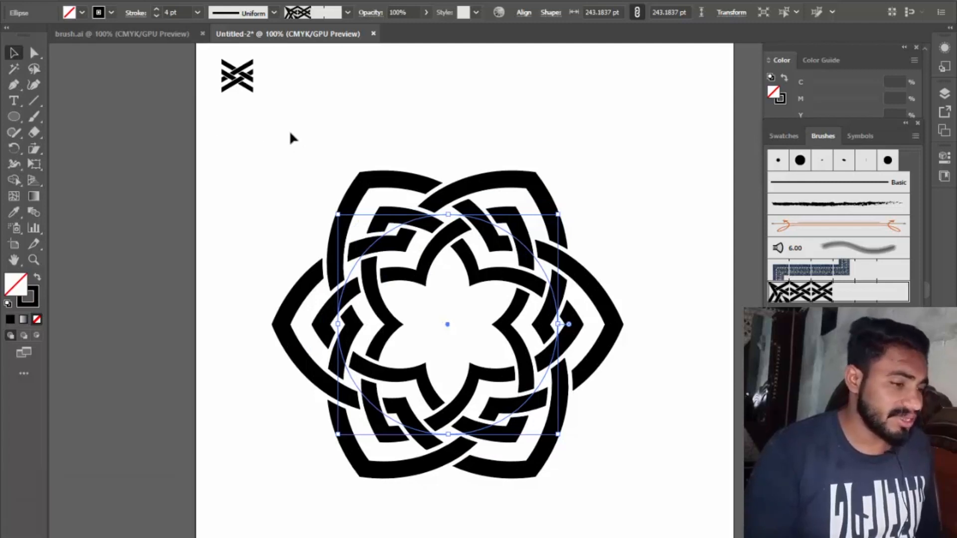
pyautogui.click(388, 134)
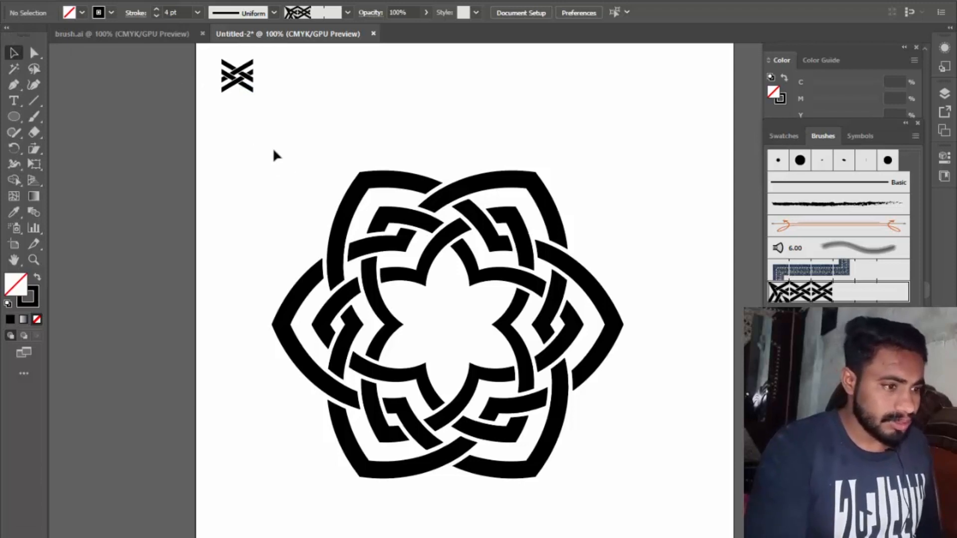
# Step: Move the brushed circle ornament left so it sits mostly off the artboard, and deselect it
pyautogui.moveTo(265, 142); pyautogui.dragTo(520, 355)
pyautogui.moveTo(443, 300)
pyautogui.mouseDown()
pyautogui.moveTo(308, 221)
pyautogui.moveTo(149, 180)
pyautogui.moveTo(112, 195)
pyautogui.moveTo(79, 184)
pyautogui.mouseUp()
pyautogui.click(393, 206)
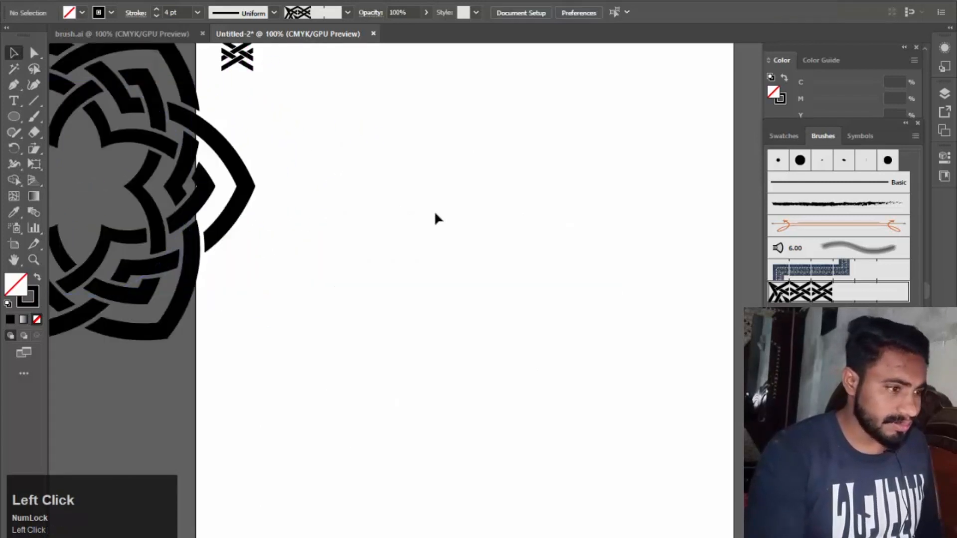
pyautogui.press('space')
pyautogui.moveTo(435, 217); pyautogui.dragTo(405, 282)
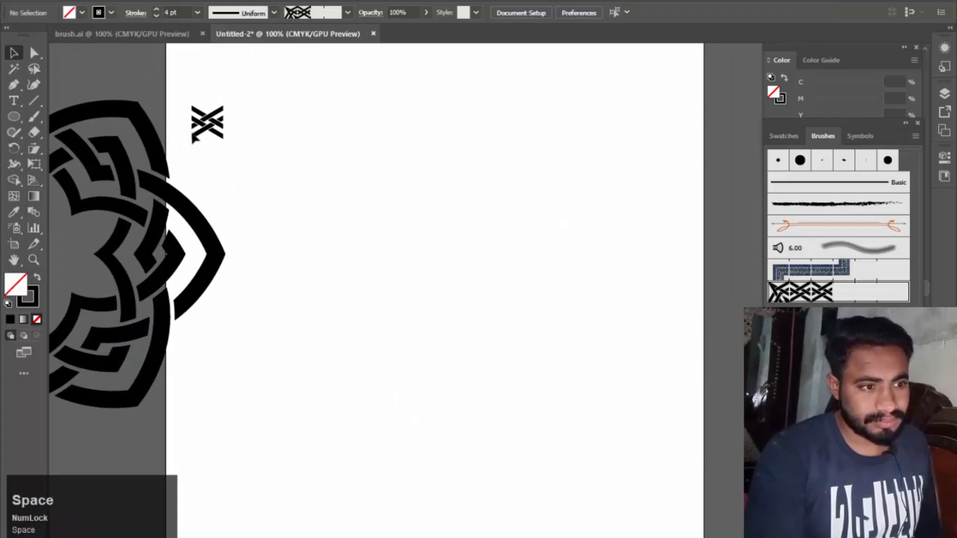
# Step: Move the small woven motif up closer to the artboard's upper-left corner and deselect it
pyautogui.moveTo(216, 121); pyautogui.dragTo(206, 58)
pyautogui.press('space')
pyautogui.moveTo(322, 114); pyautogui.dragTo(320, 168)
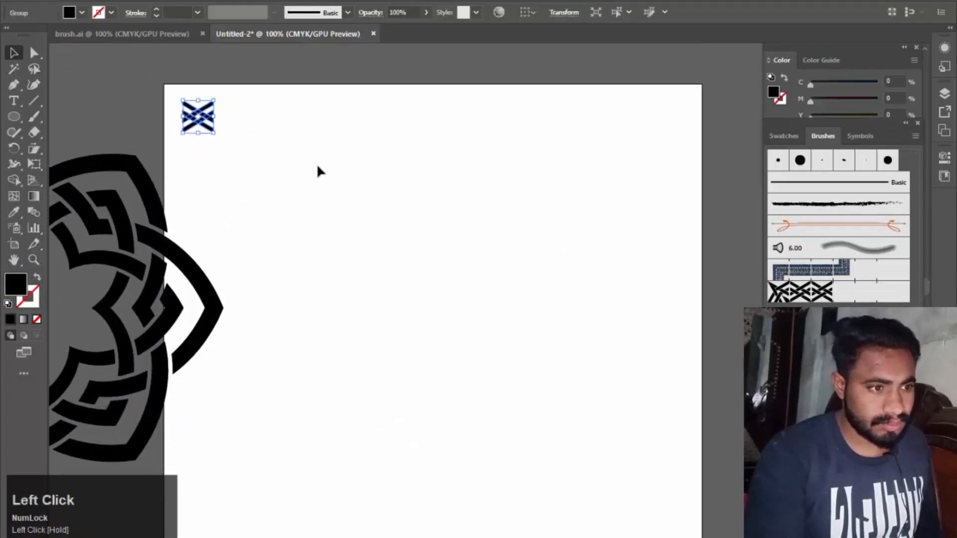
pyautogui.click(358, 167)
# Step: Create a rectangle 150 pt wide and 50 pt high in the empty area of the artboard
pyautogui.press('space')
pyautogui.moveTo(442, 317); pyautogui.dragTo(459, 245)
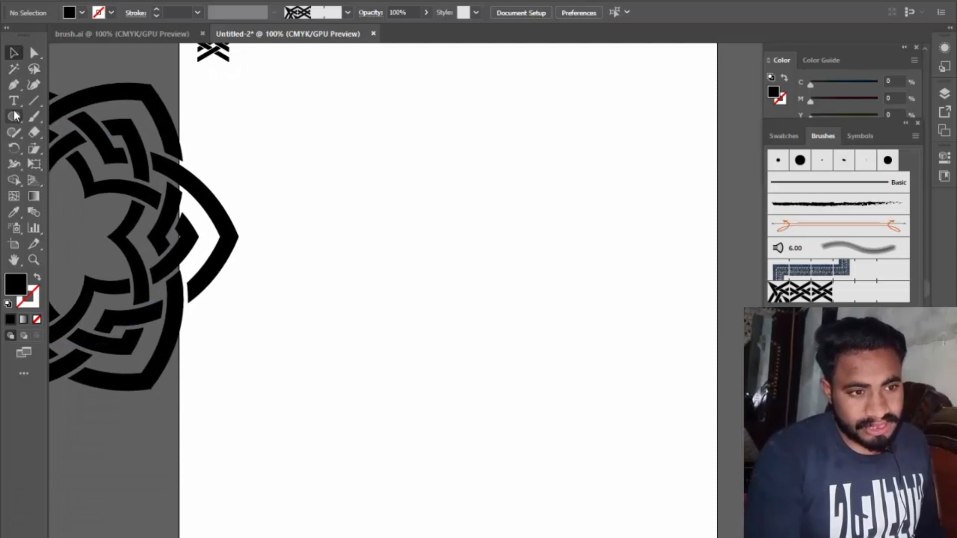
pyautogui.moveTo(13, 119); pyautogui.dragTo(47, 112)
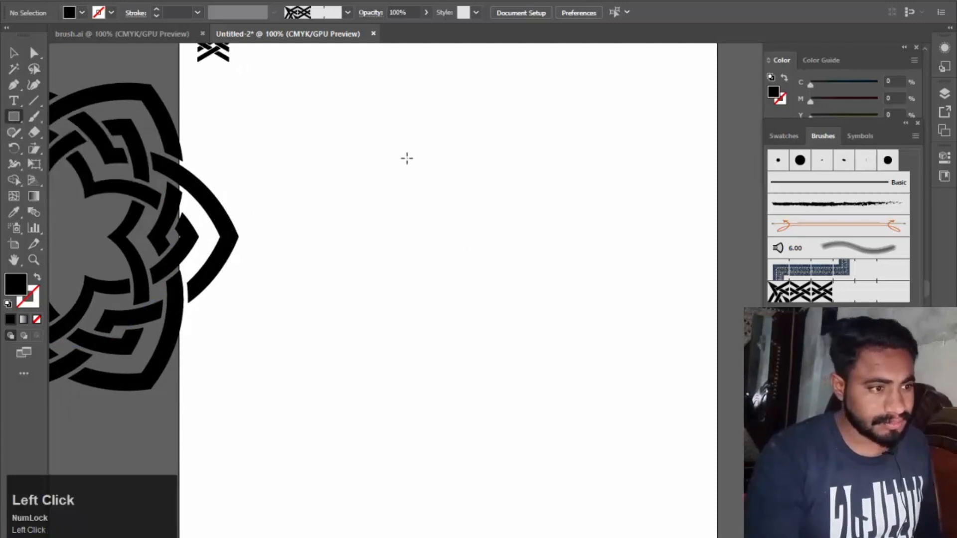
pyautogui.click(437, 161)
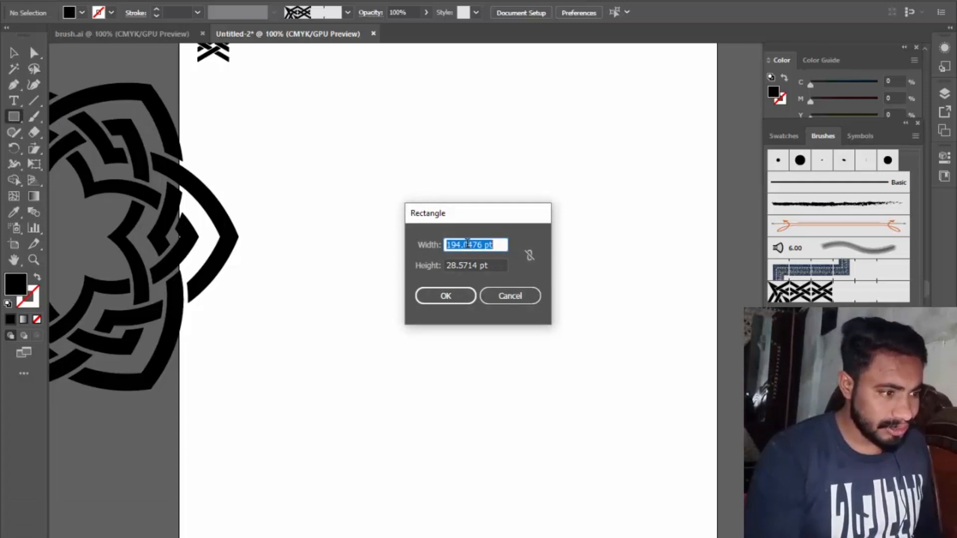
pyautogui.scroll(-2, 467, 244)
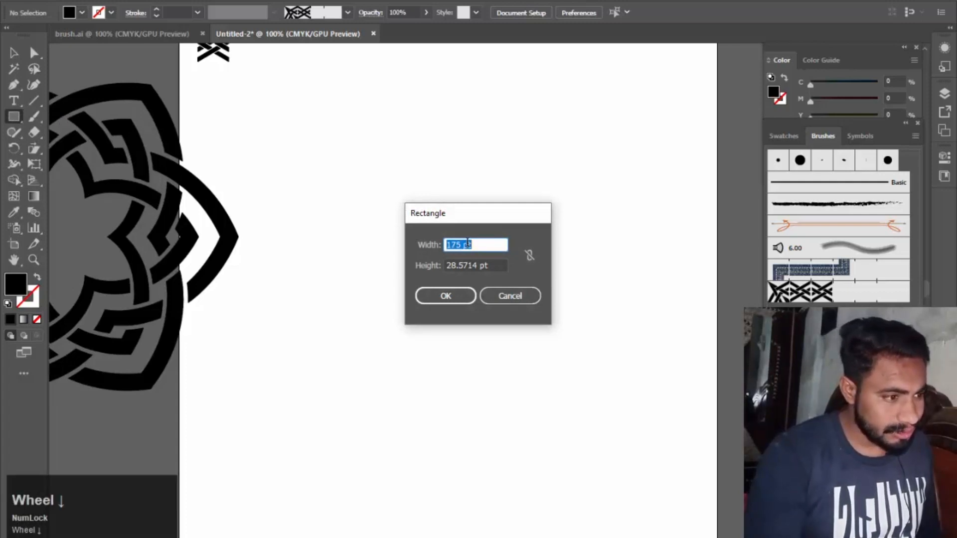
pyautogui.scroll(-3, 468, 242)
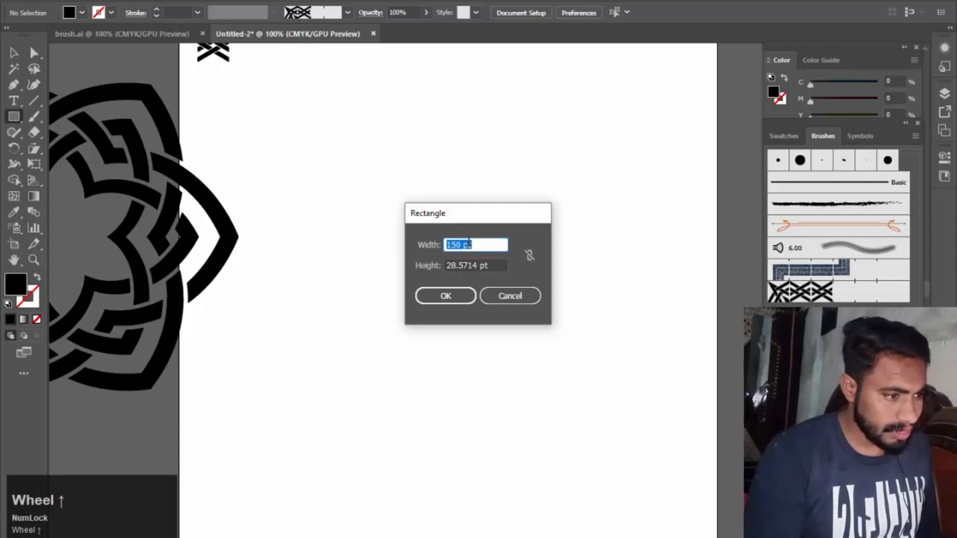
pyautogui.click(466, 265)
pyautogui.scroll(1, 466, 266)
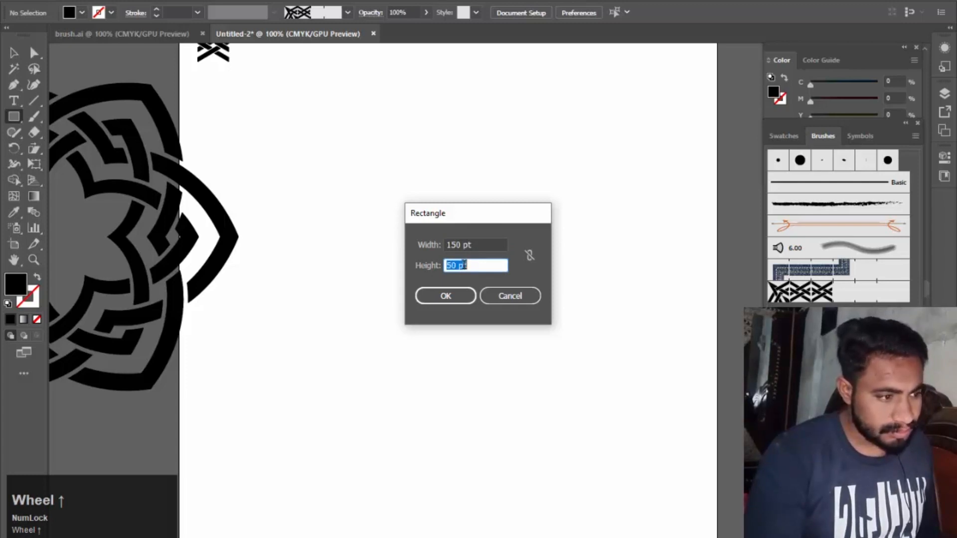
pyautogui.click(447, 296)
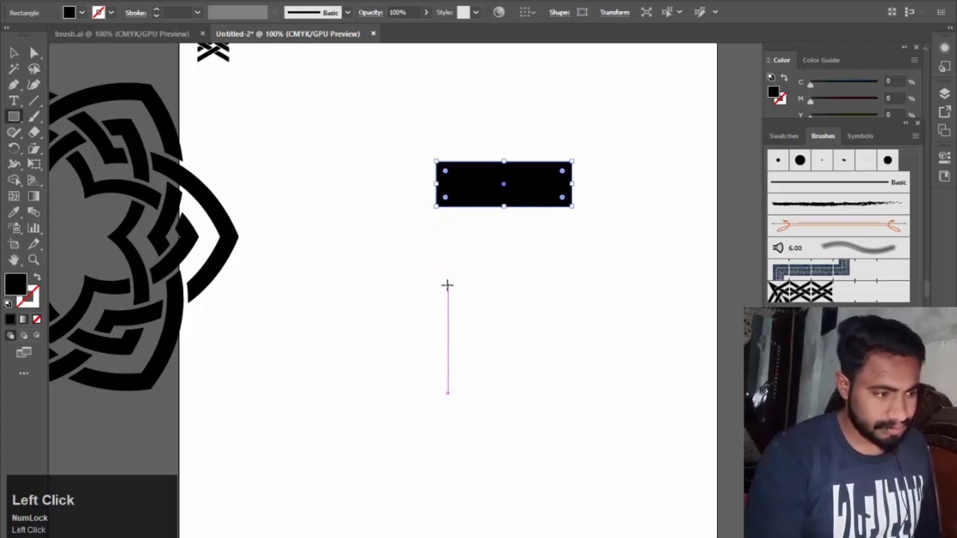
# Step: Swap the rectangle's fill and stroke to leave only a 1 pt black outline, and deselect it
pyautogui.click(38, 280)
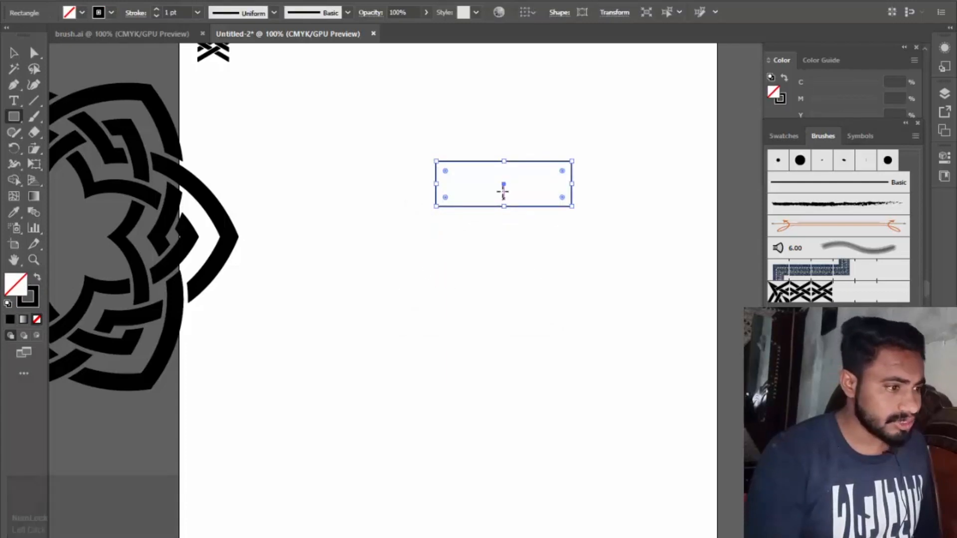
pyautogui.click(19, 54)
pyautogui.click(375, 172)
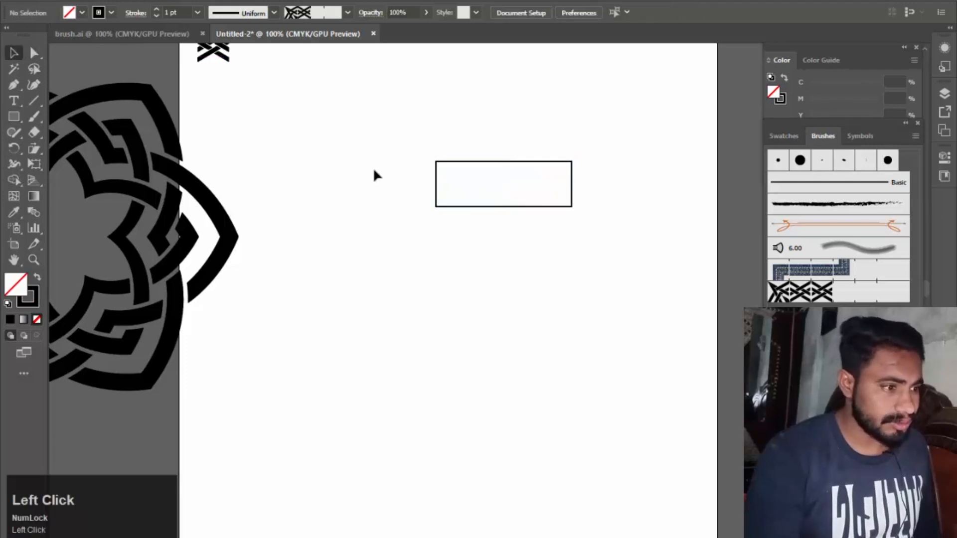
# Step: Round the rectangle's upper-right and lower-left corners together to the maximum radius of 50 pt
pyautogui.click(34, 52)
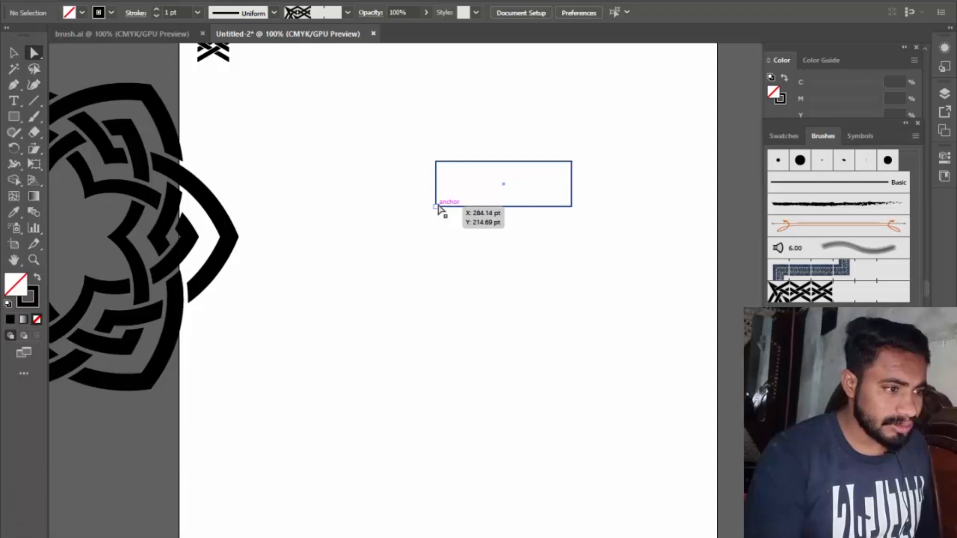
pyautogui.click(14, 53)
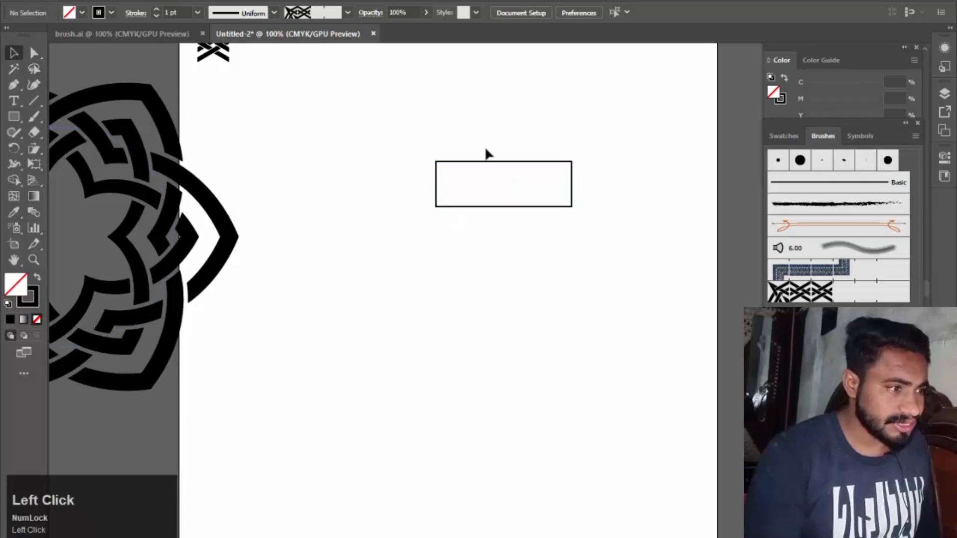
pyautogui.click(571, 164)
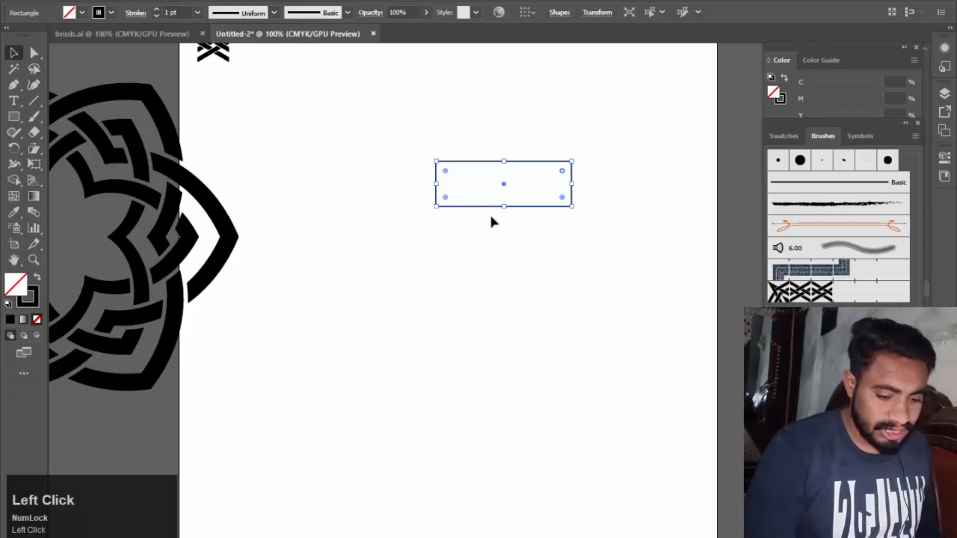
pyautogui.keyDown('shift'); pyautogui.click(445, 197); pyautogui.keyUp('shift')
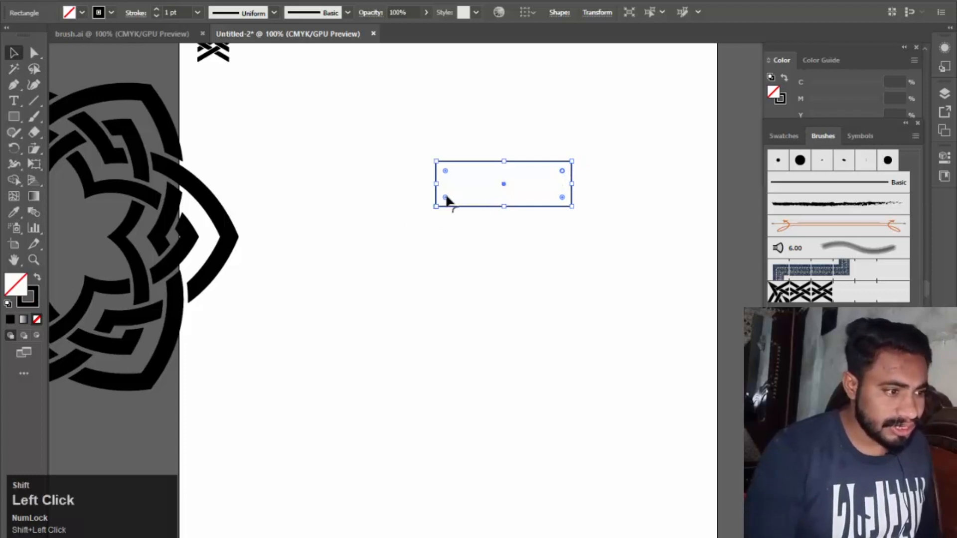
pyautogui.moveTo(562, 171); pyautogui.dragTo(527, 226)
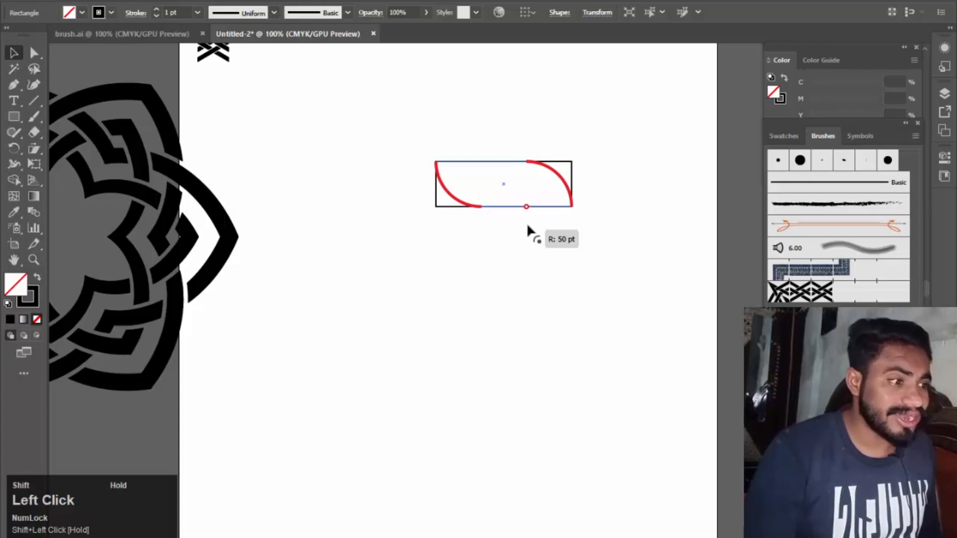
pyautogui.moveTo(528, 225); pyautogui.dragTo(528, 226)
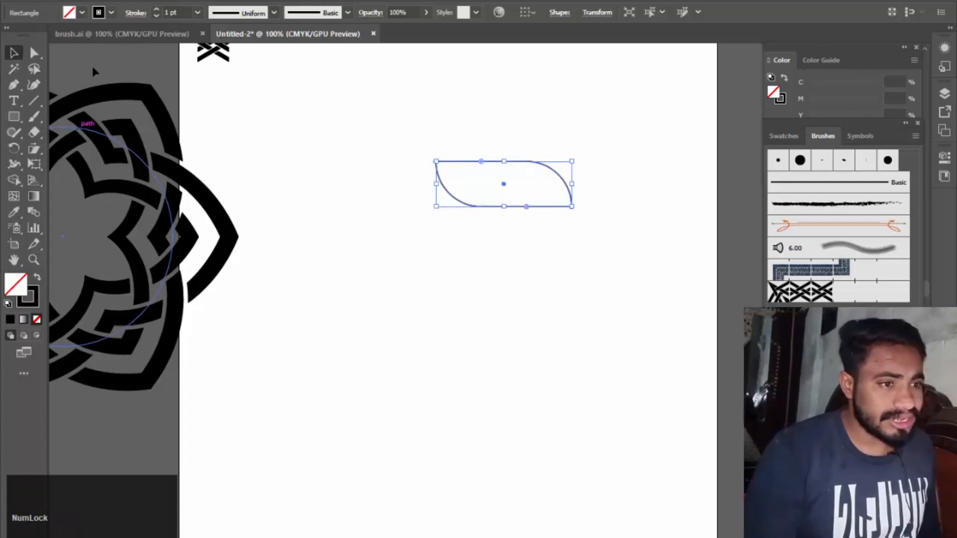
# Step: Rotate the leaf-like shape 45° counterclockwise and place a copy of it directly to its right, with their long edges meeting
pyautogui.moveTo(575, 158); pyautogui.dragTo(499, 256)
pyautogui.click(605, 222)
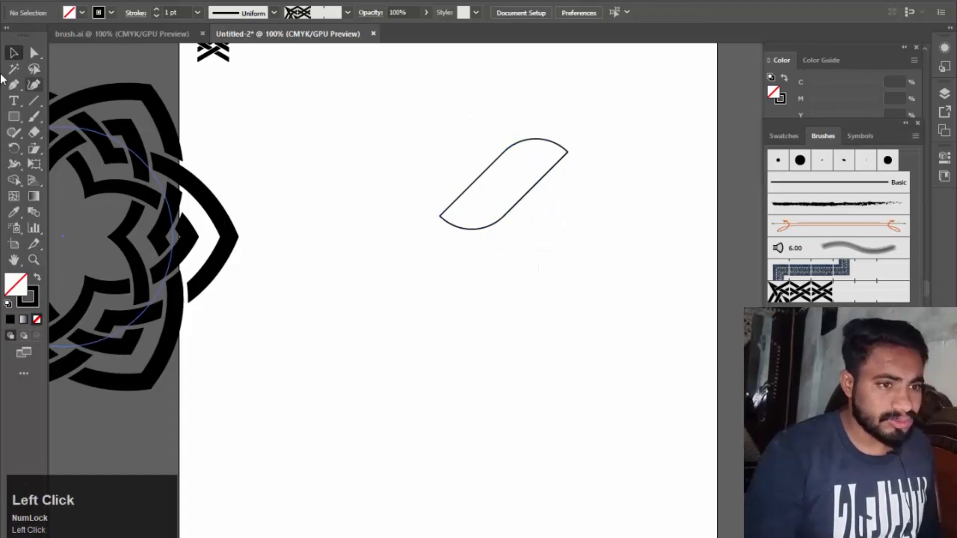
pyautogui.moveTo(491, 179); pyautogui.dragTo(515, 178)
pyautogui.moveTo(511, 174); pyautogui.dragTo(552, 193)
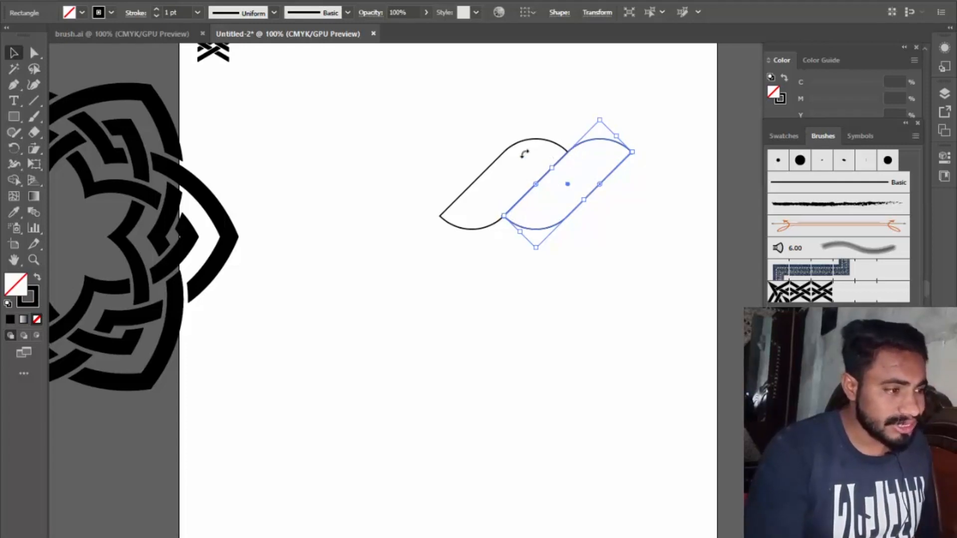
# Step: Select both leaf-like shapes and examine in Outline view whether their shared edge lines up exactly
pyautogui.click(7, 51)
pyautogui.moveTo(389, 90); pyautogui.dragTo(654, 283)
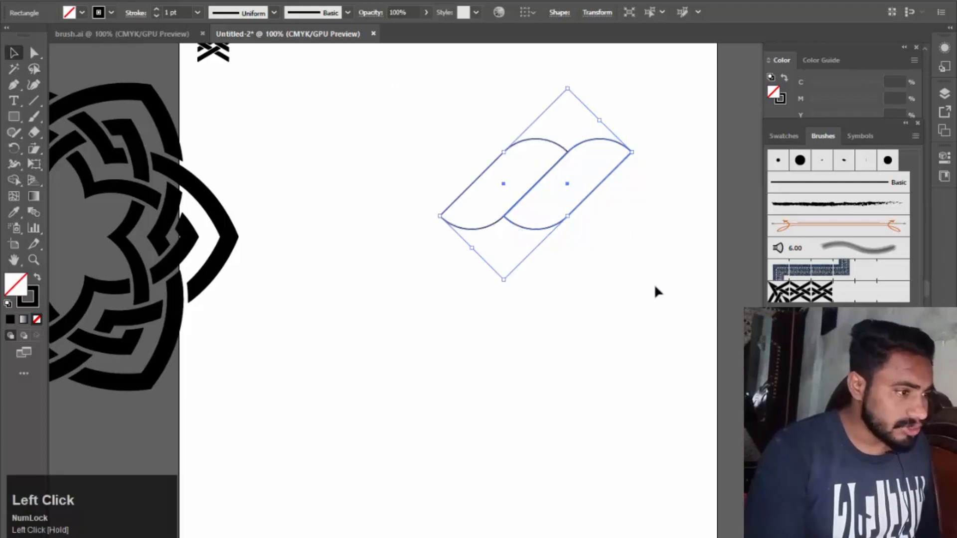
pyautogui.click(239, 1)
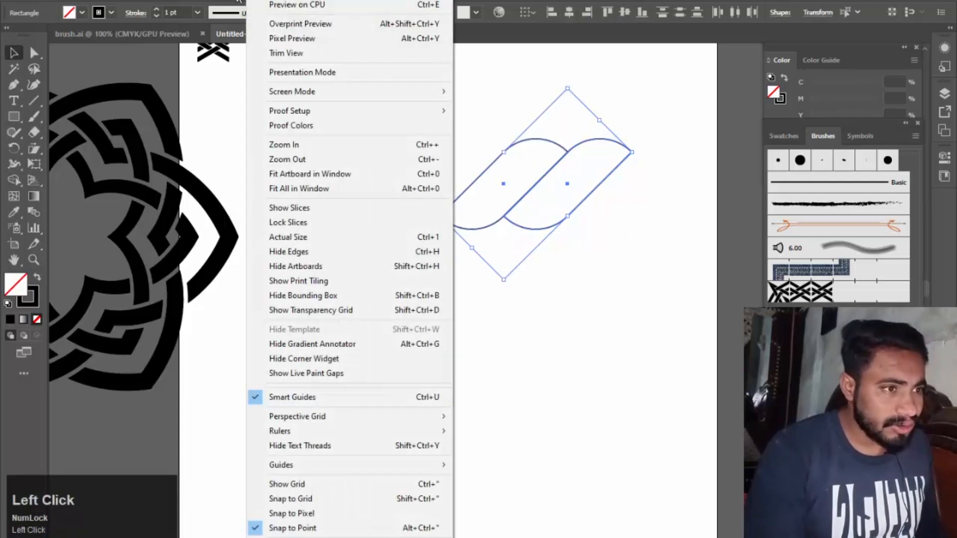
pyautogui.click(324, 2)
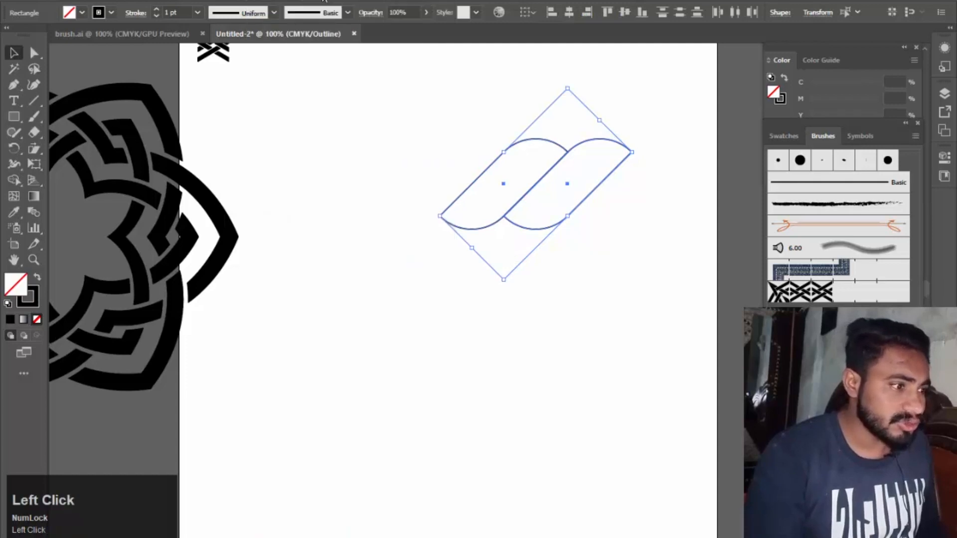
pyautogui.keyDown('alt'); pyautogui.scroll(3, 536, 189); pyautogui.keyUp('alt')
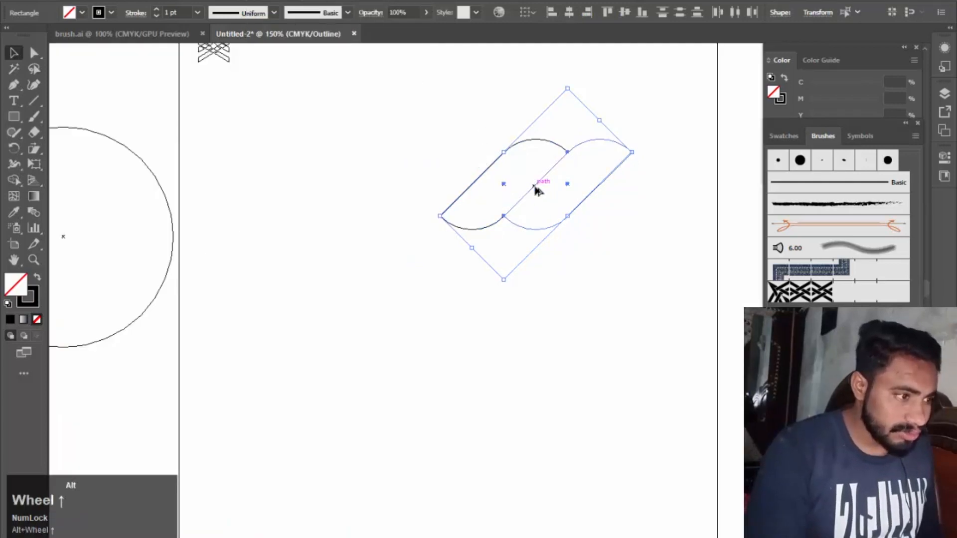
pyautogui.keyDown('alt'); pyautogui.scroll(2, 499, 269); pyautogui.keyUp('alt')
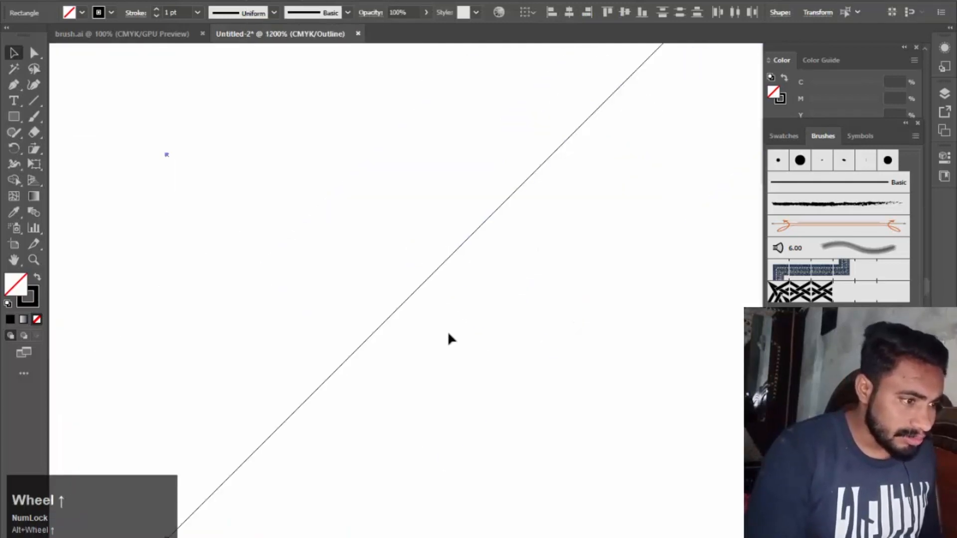
pyautogui.keyDown('alt'); pyautogui.scroll(-1, 451, 307); pyautogui.keyUp('alt')
pyautogui.scroll(-1, 452, 312)
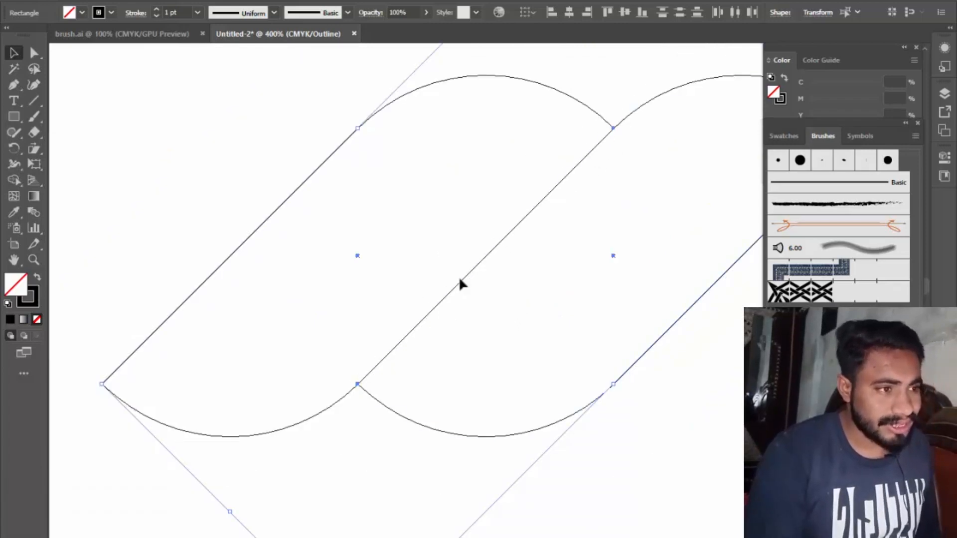
# Step: Switch from Outline view back to the normal preview and deselect both leaf-like shapes
pyautogui.keyDown('alt'); pyautogui.scroll(-1, 326, 242); pyautogui.keyUp('alt')
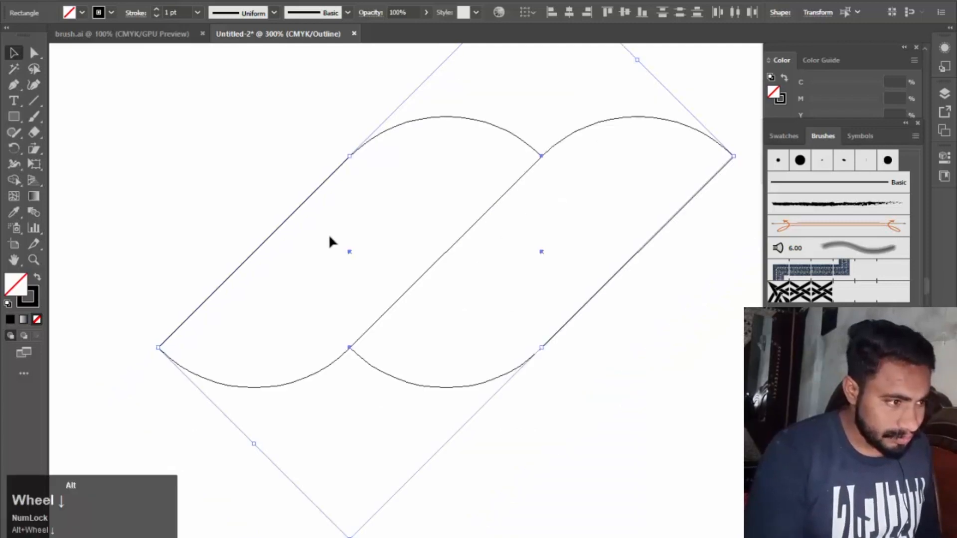
pyautogui.keyDown('alt'); pyautogui.scroll(-1, 329, 237); pyautogui.keyUp('alt')
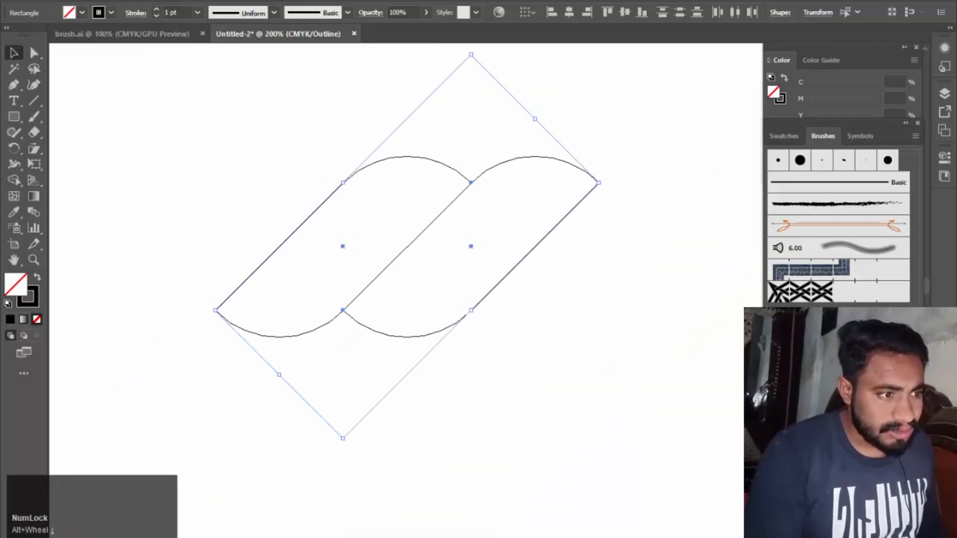
pyautogui.click(259, 0)
pyautogui.click(244, 142)
pyautogui.click(222, 145)
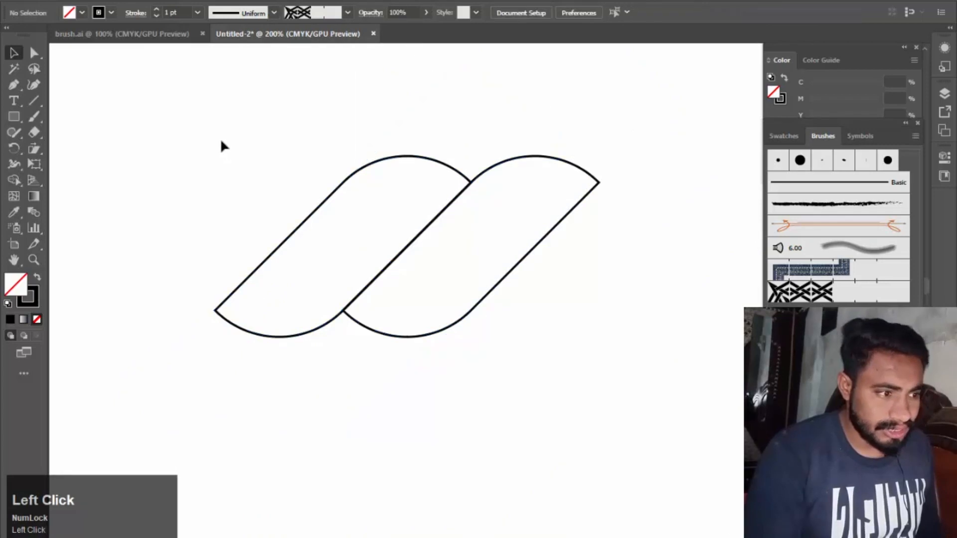
# Step: Set the stroke weight of both leaf-like shapes to 3 pt and deselect them
pyautogui.moveTo(208, 132); pyautogui.dragTo(608, 400)
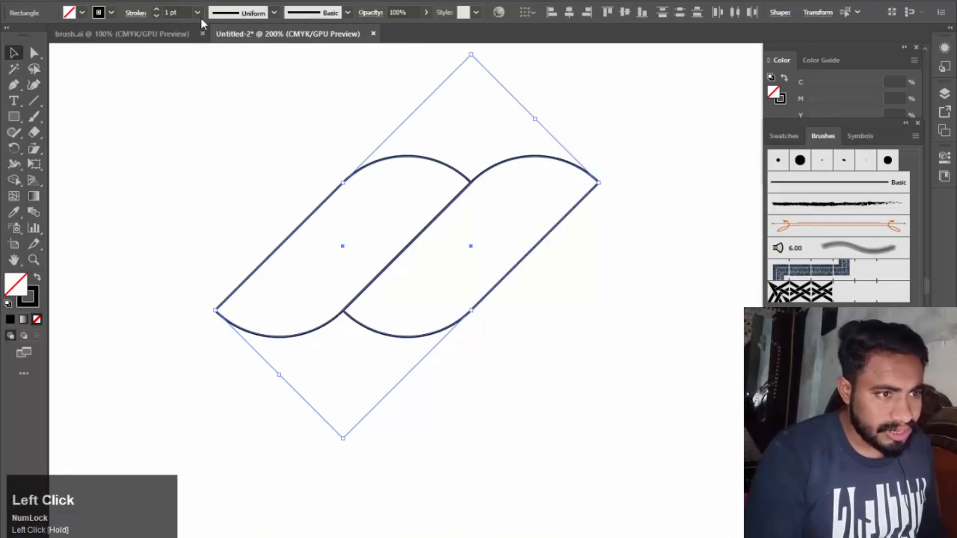
pyautogui.scroll(2, 184, 13)
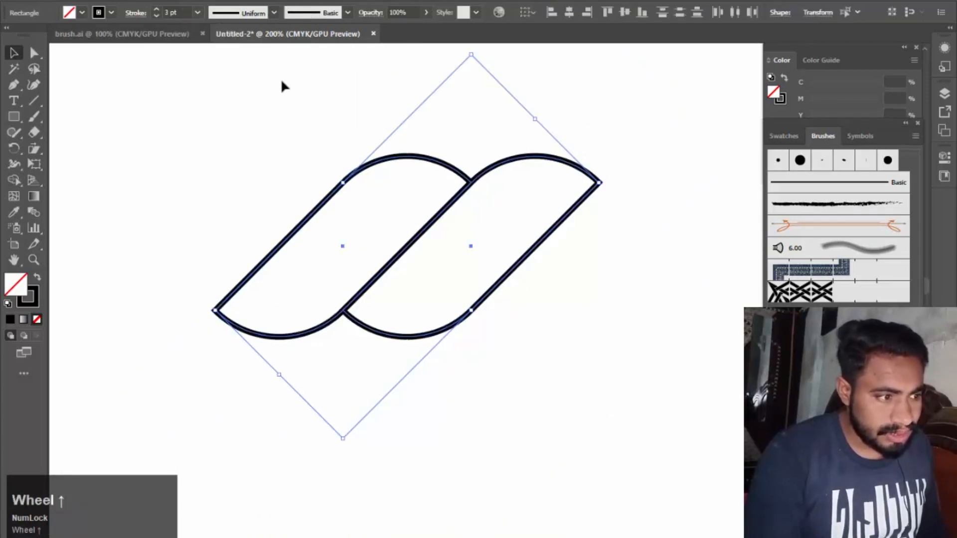
pyautogui.click(240, 124)
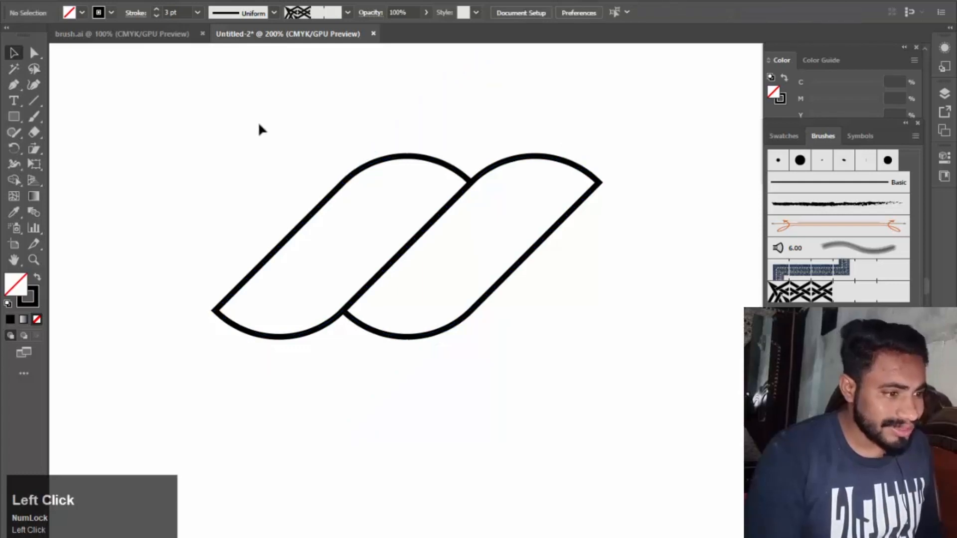
# Step: Cover the motif's left end with a tall yellow, strokeless rectangle whose right edge passes through the left shape's upper-left corner
pyautogui.click(22, 119)
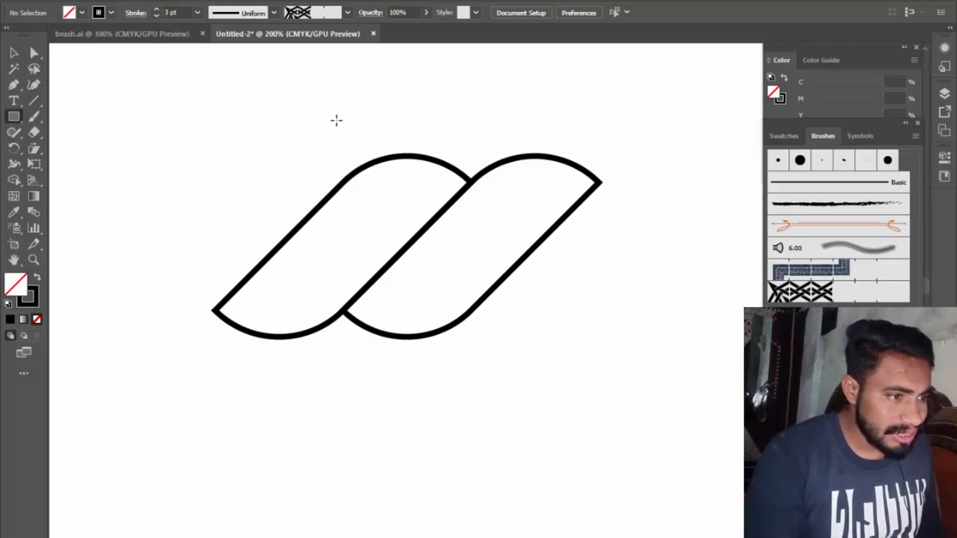
pyautogui.moveTo(342, 120); pyautogui.dragTo(177, 426)
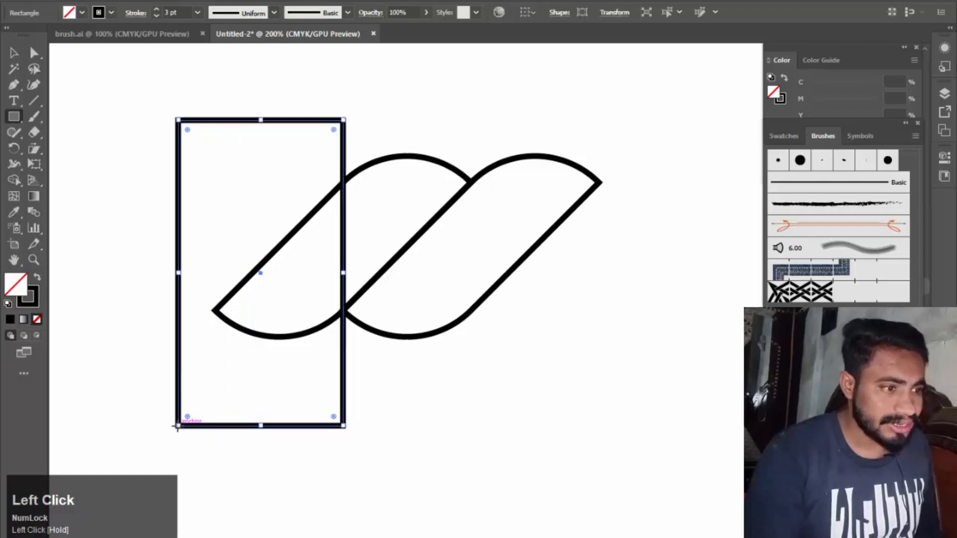
pyautogui.doubleClick(16, 281)
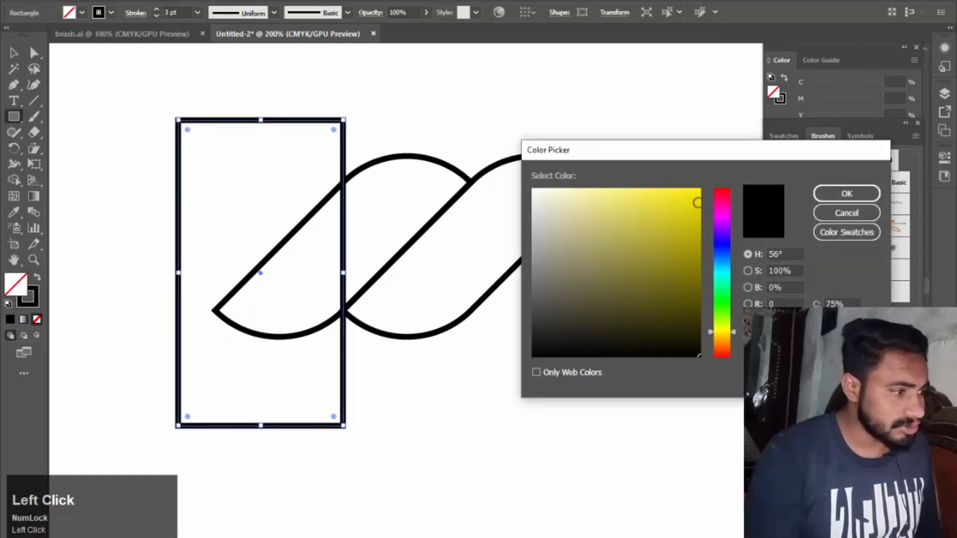
pyautogui.click(697, 202)
pyautogui.click(847, 193)
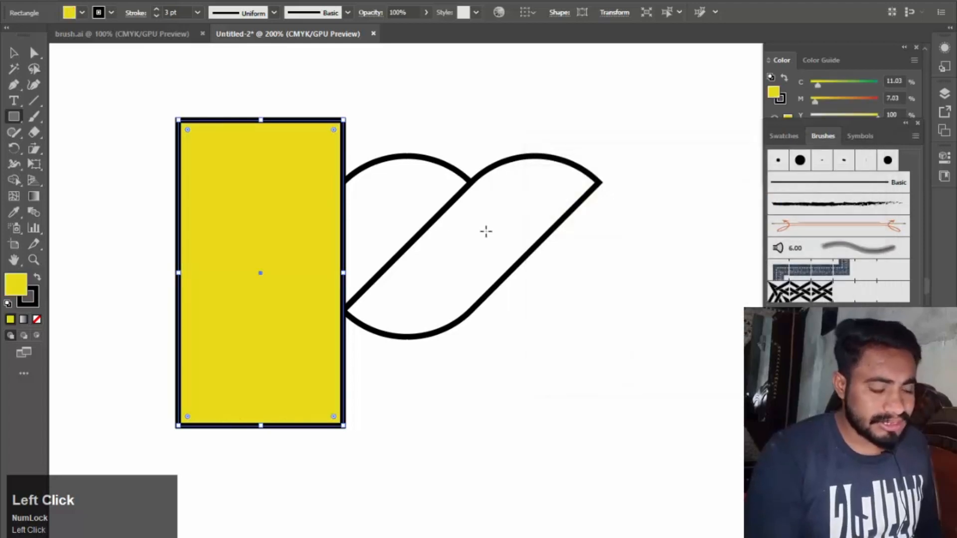
pyautogui.click(35, 296)
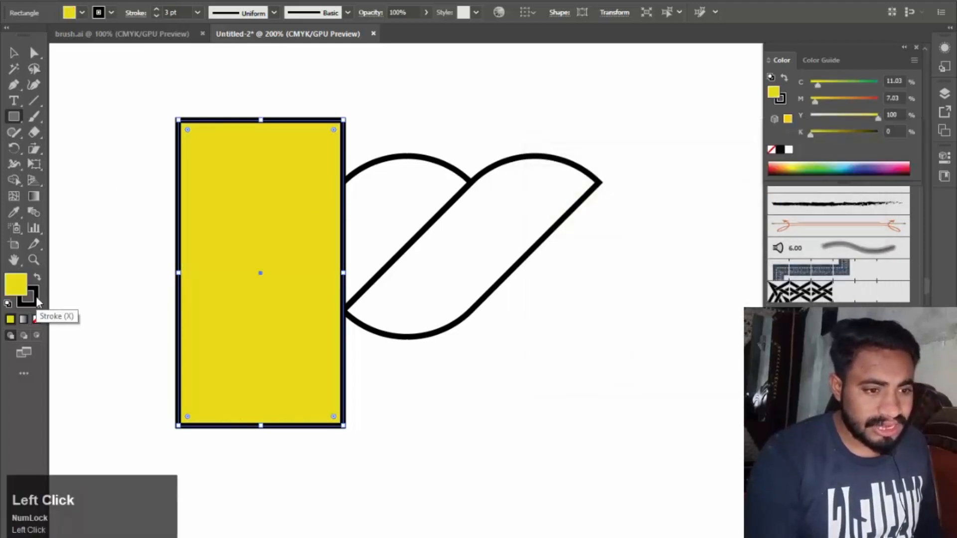
pyautogui.click(37, 320)
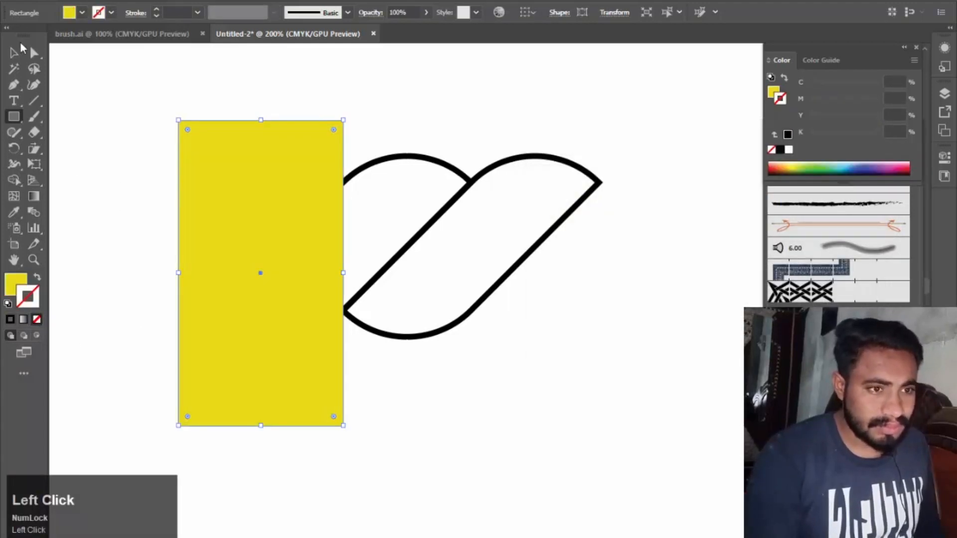
# Step: Copy the yellow rectangle horizontally over the motif's right end, its left edge meeting the upper point where both shapes join
pyautogui.click(15, 52)
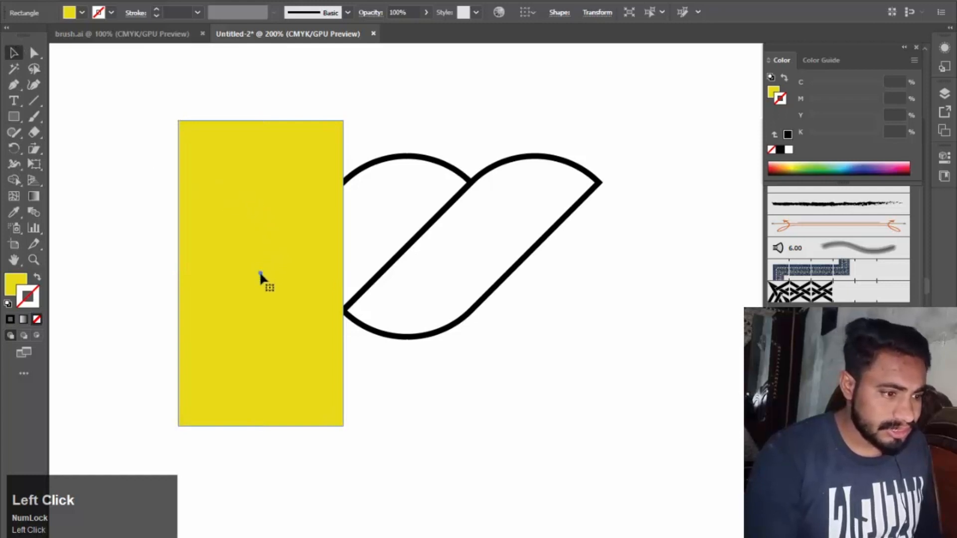
pyautogui.moveTo(260, 273); pyautogui.dragTo(552, 274)
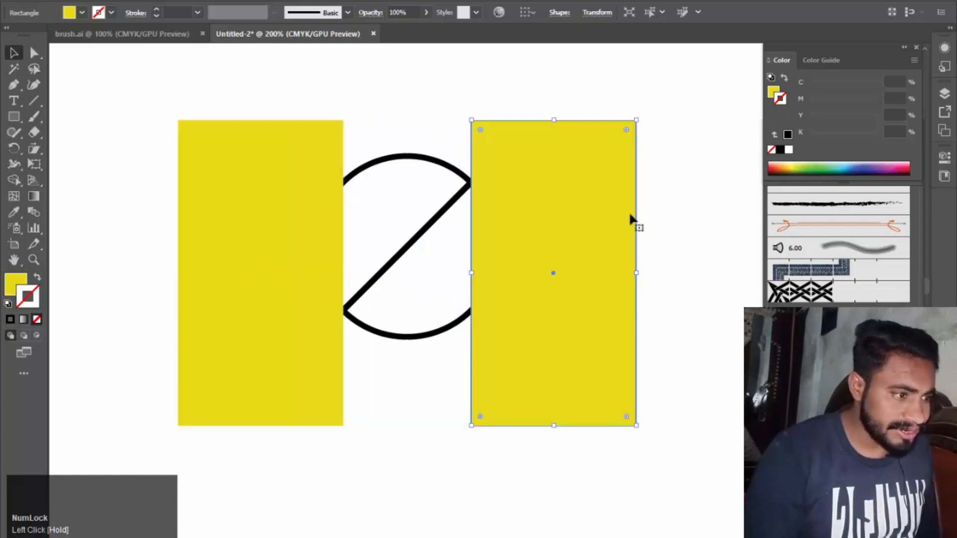
pyautogui.click(14, 53)
pyautogui.click(376, 92)
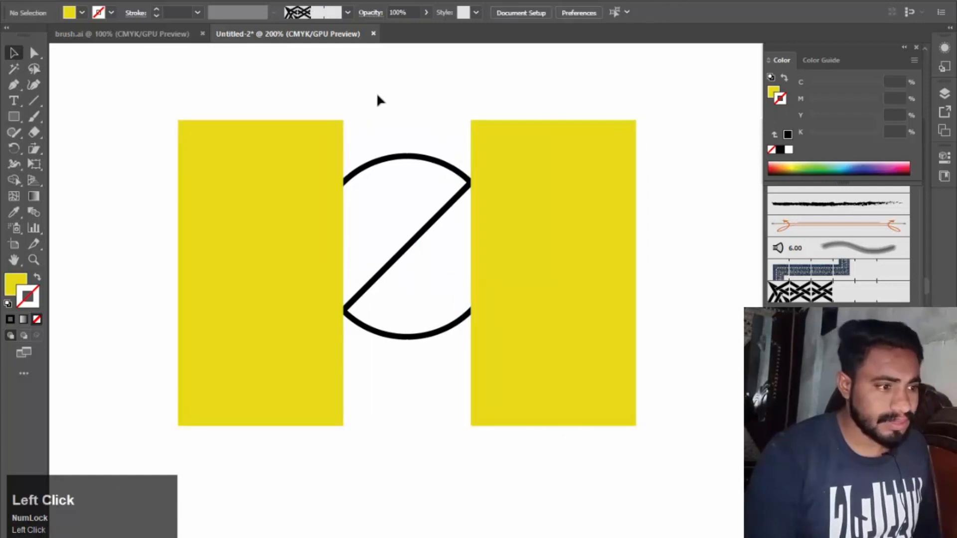
# Step: Expand the fill and stroke of both leaf-like shapes, leaving out the yellow rectangles
pyautogui.click(405, 163)
pyautogui.moveTo(388, 90); pyautogui.dragTo(439, 385)
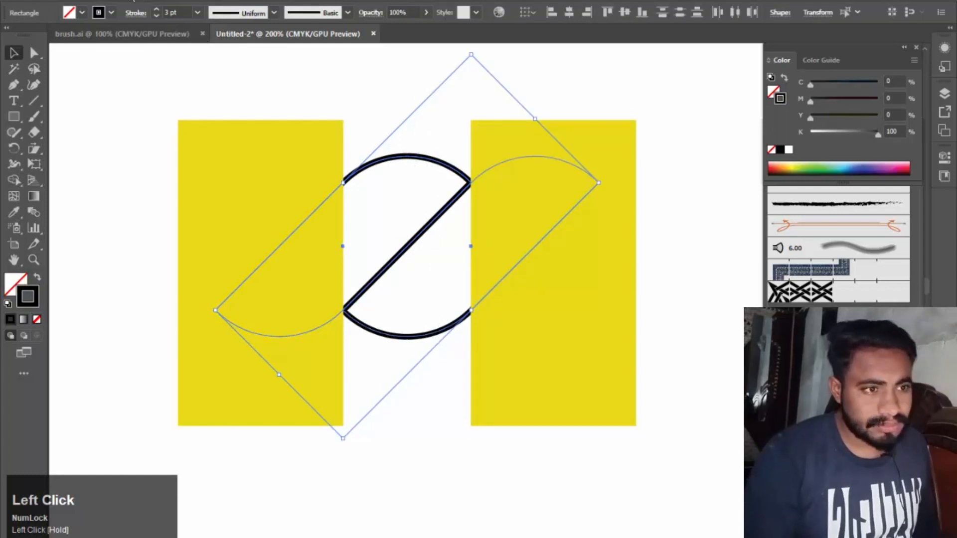
pyautogui.click(124, 1)
pyautogui.click(144, 146)
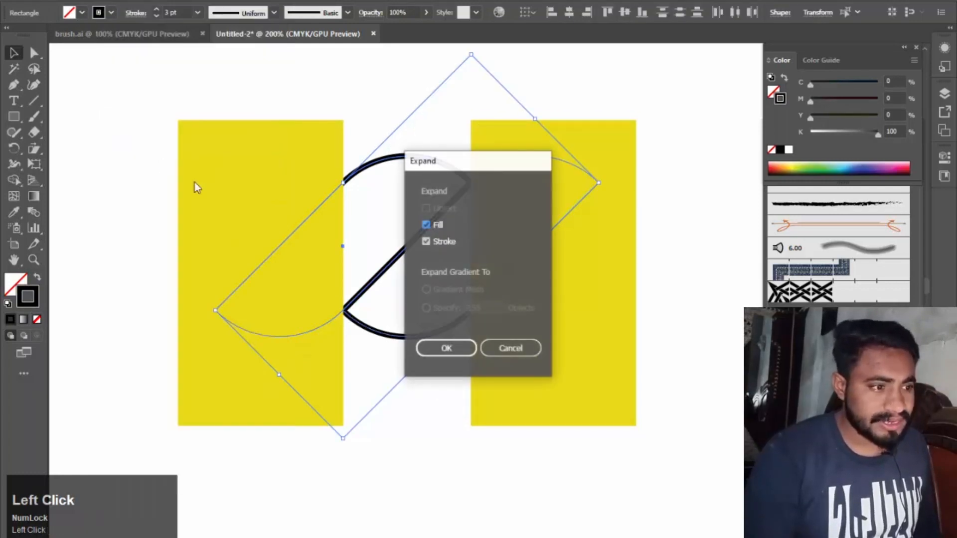
pyautogui.click(443, 349)
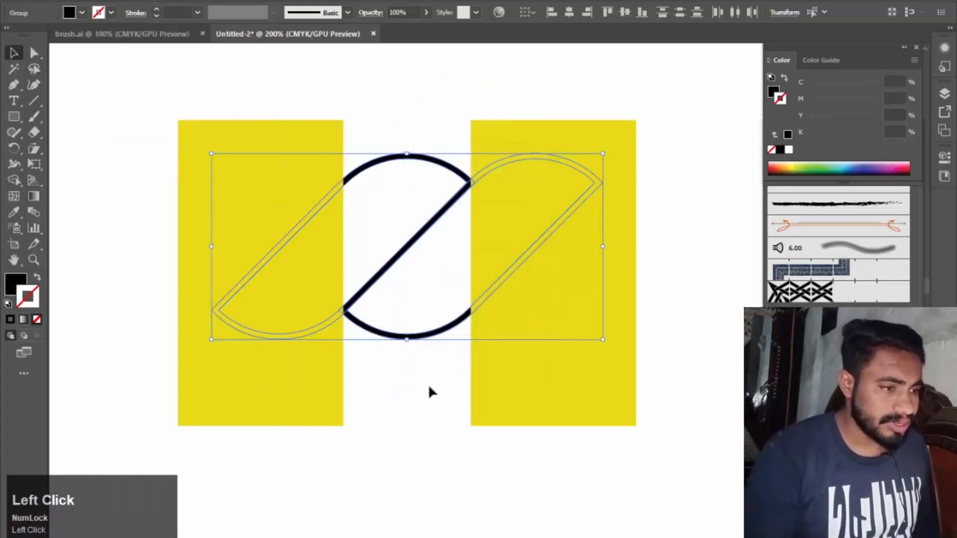
# Step: Unite the expanded leaf outlines into one compound path with Pathfinder and deselect it
pyautogui.moveTo(381, 85); pyautogui.dragTo(422, 431)
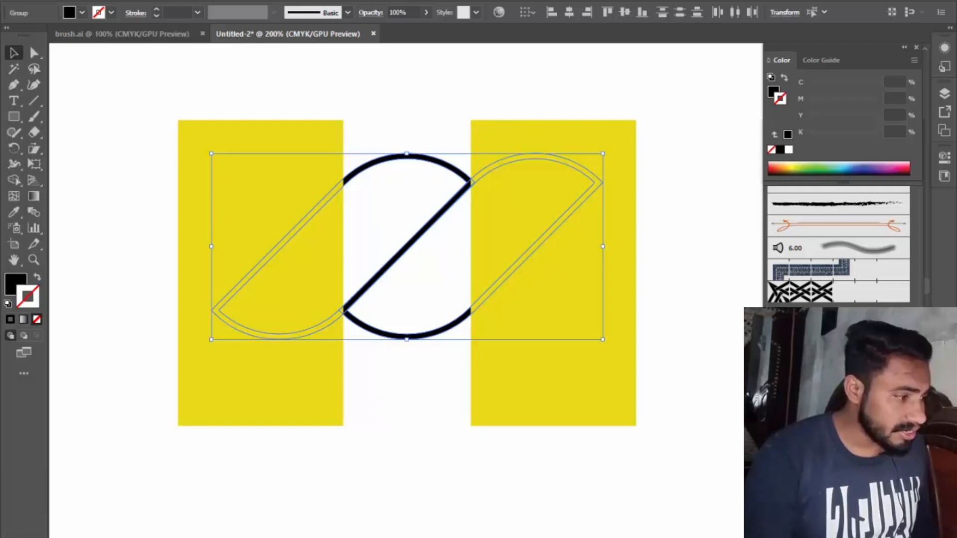
pyautogui.click(291, 3)
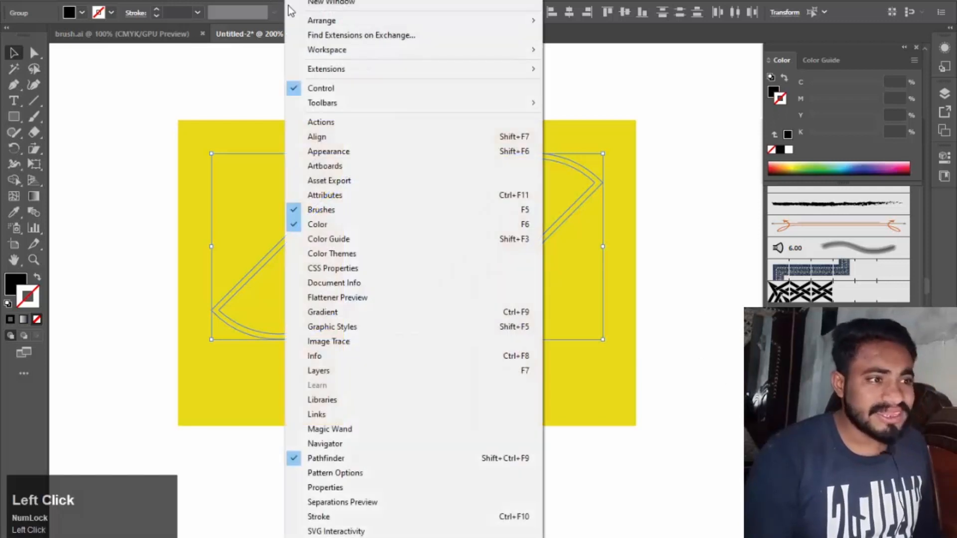
pyautogui.scroll(-1, 320, 149)
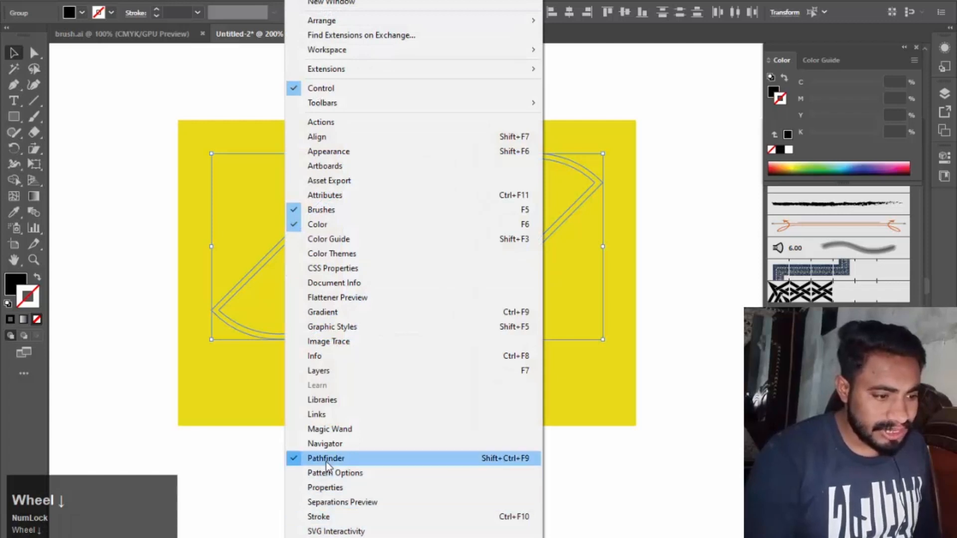
pyautogui.click(340, 460)
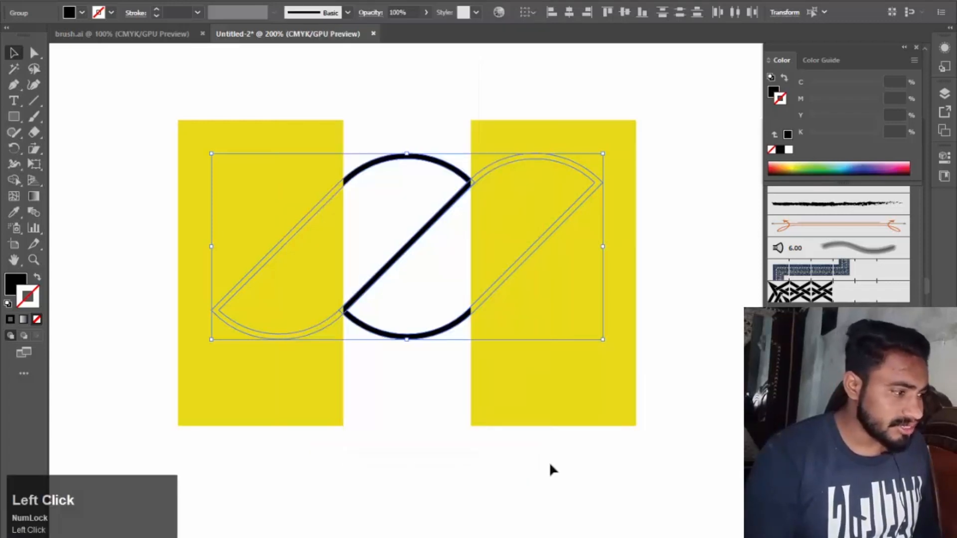
pyautogui.click(299, 1)
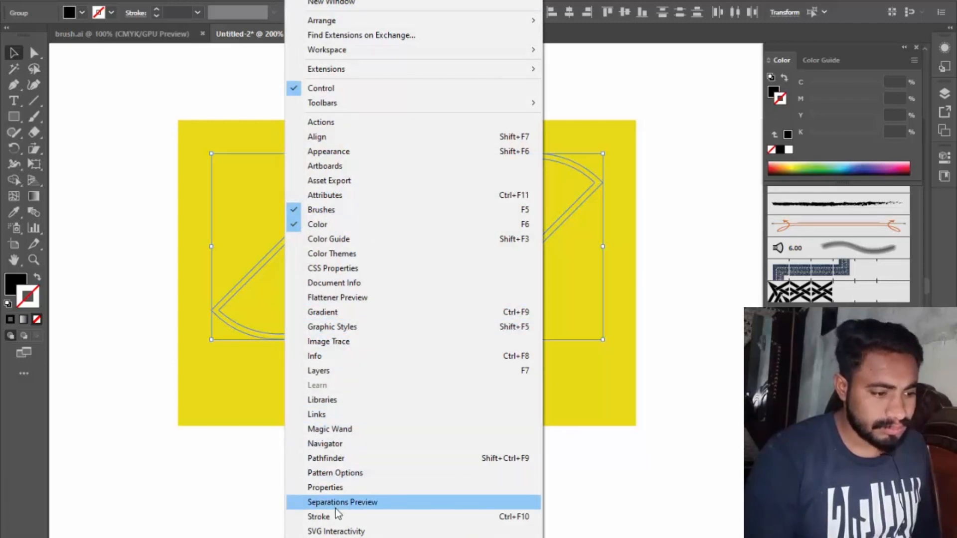
pyautogui.click(334, 458)
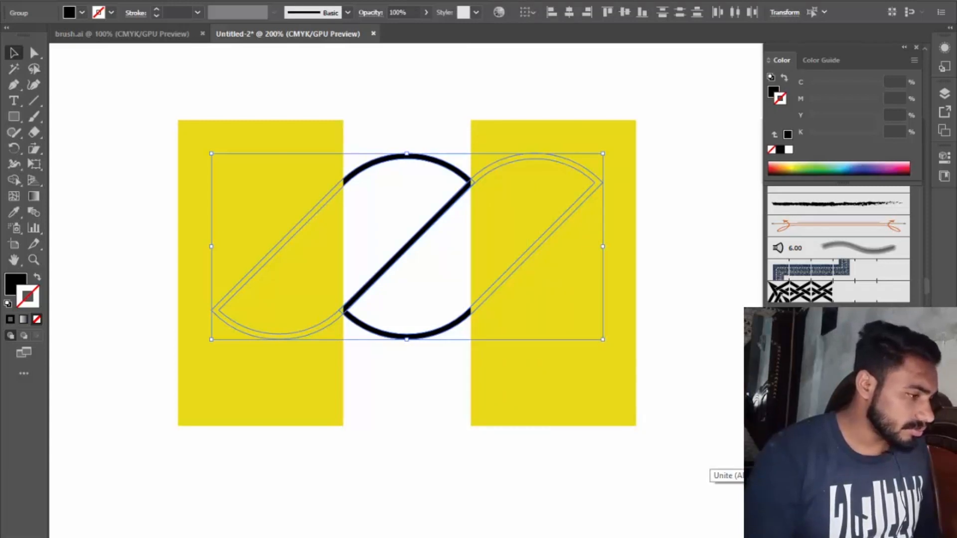
pyautogui.click(770, 462)
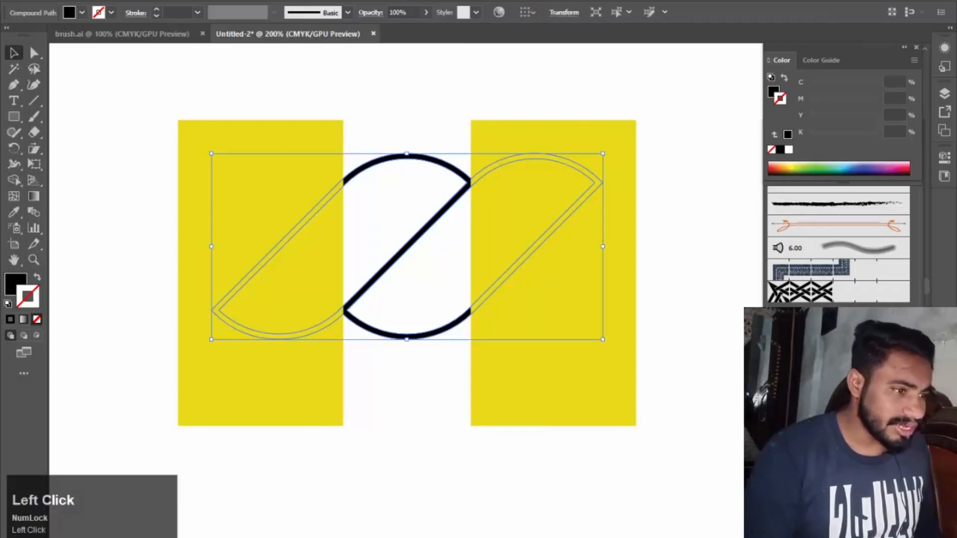
pyautogui.click(420, 459)
# Step: Subtract the left yellow rectangle from the united black outline to trim away the motif's left end
pyautogui.moveTo(385, 89); pyautogui.dragTo(416, 428)
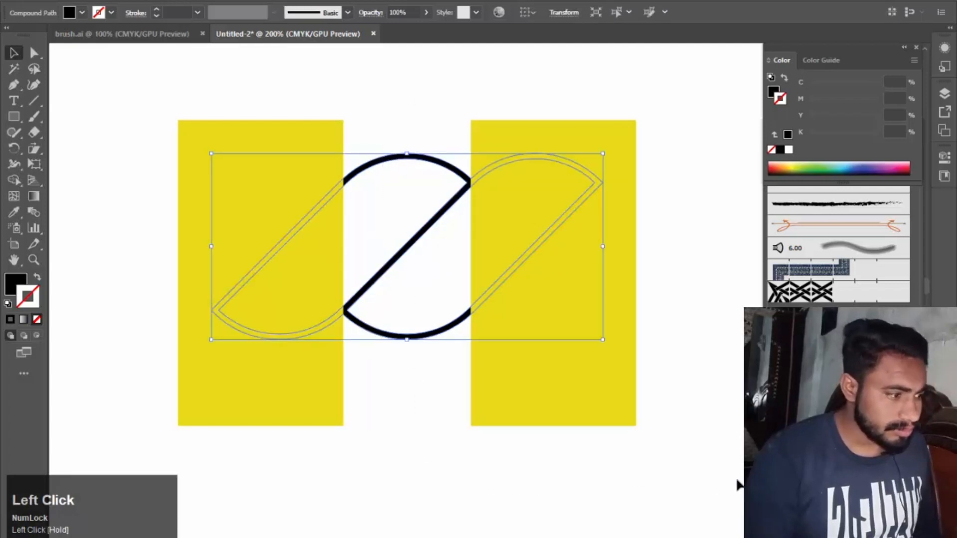
pyautogui.click(700, 213)
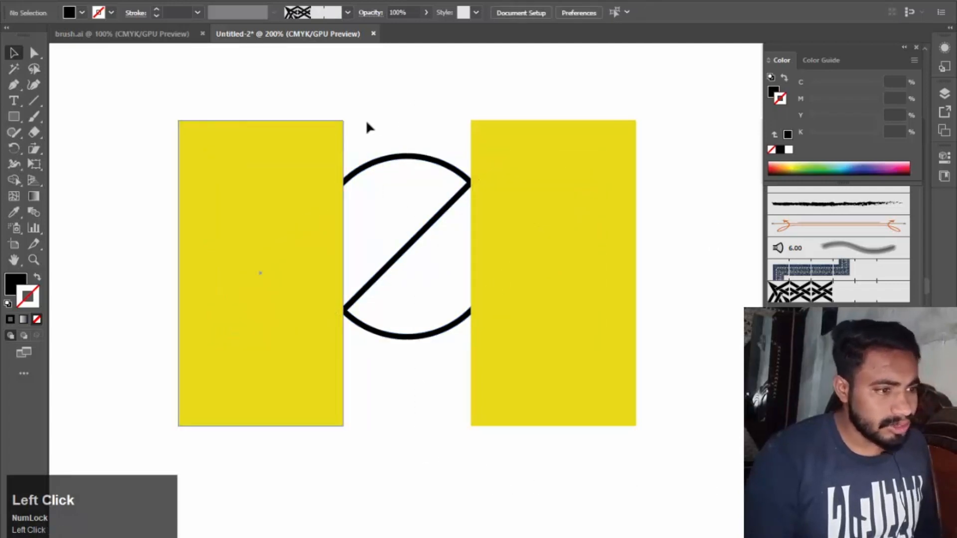
pyautogui.moveTo(254, 70); pyautogui.dragTo(414, 203)
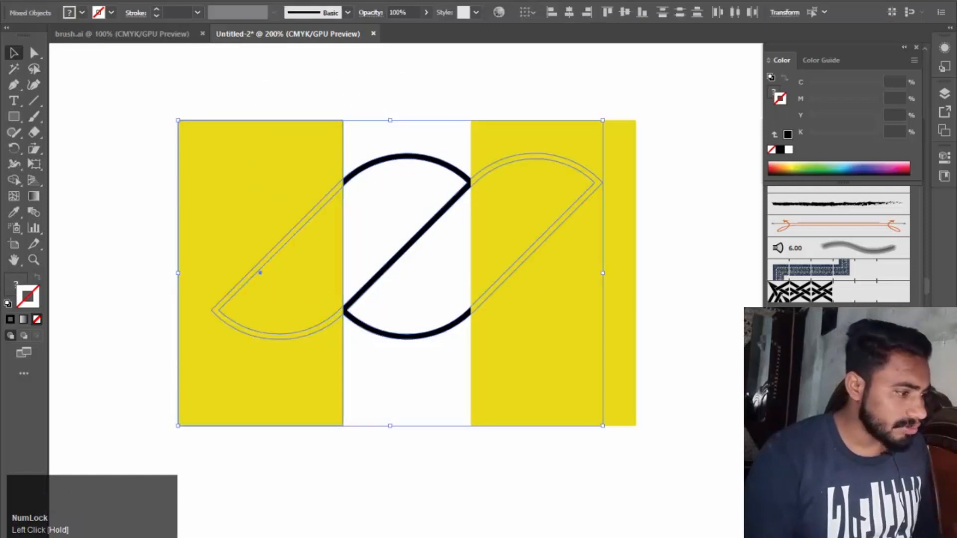
pyautogui.click(797, 389)
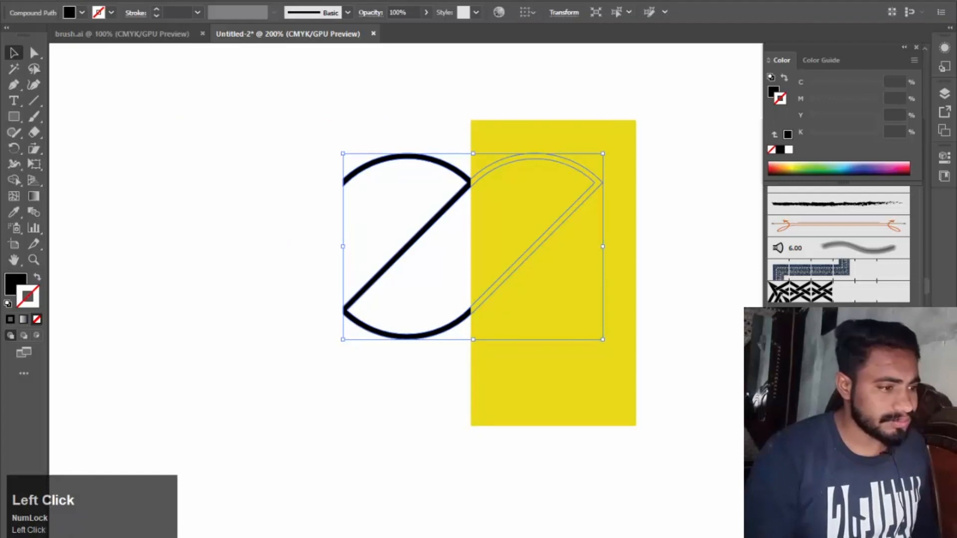
# Step: Subtract the remaining yellow rectangle from the outline to trim away the motif's right end, and deselect the result
pyautogui.click(689, 293)
pyautogui.moveTo(378, 93); pyautogui.dragTo(641, 369)
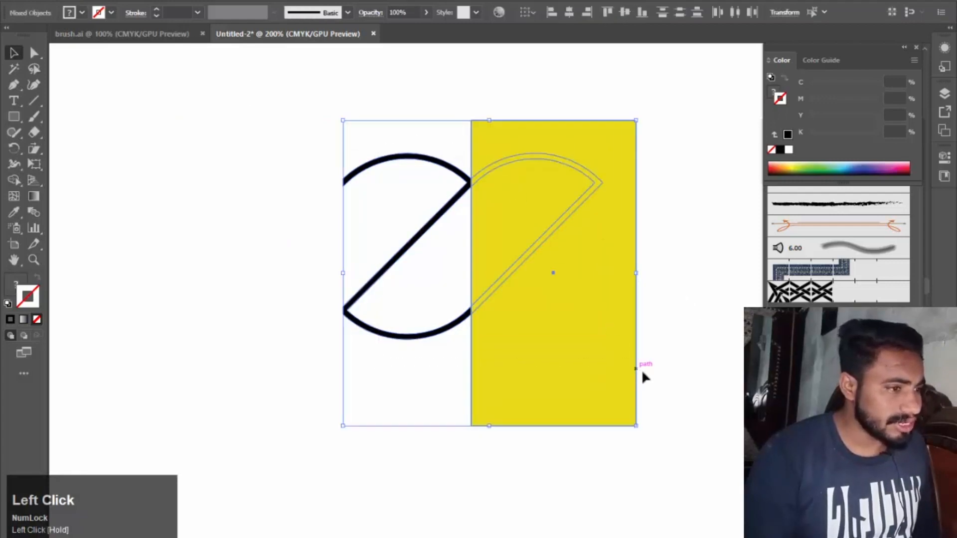
pyautogui.click(797, 388)
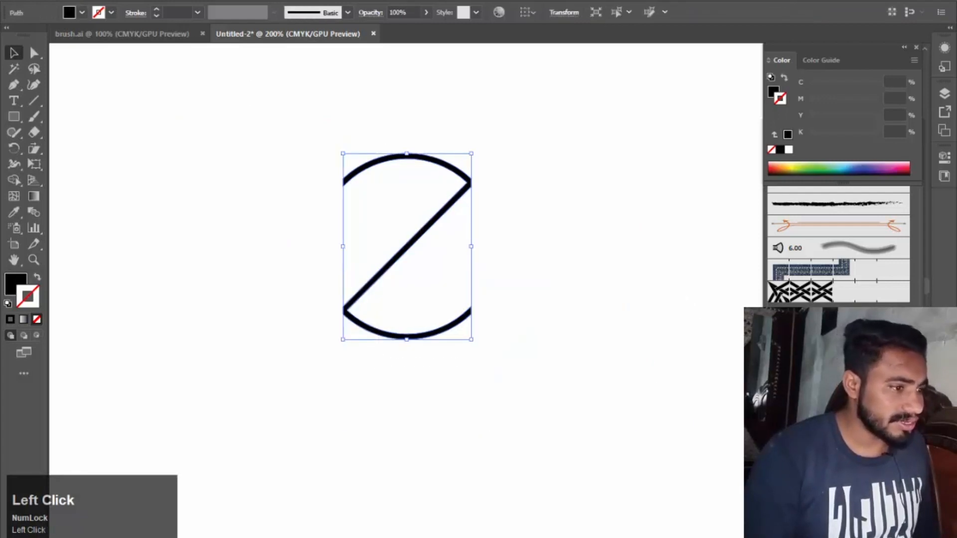
pyautogui.click(606, 297)
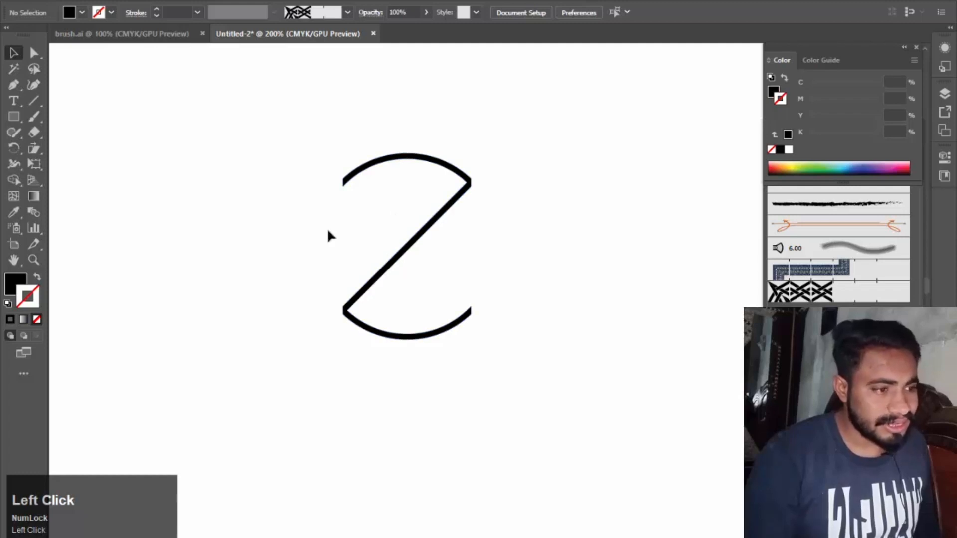
# Step: Give the trimmed motif a 1 pt blue stroke and a crimson fill with a 344° hue, and deselect it
pyautogui.moveTo(277, 102); pyautogui.dragTo(528, 370)
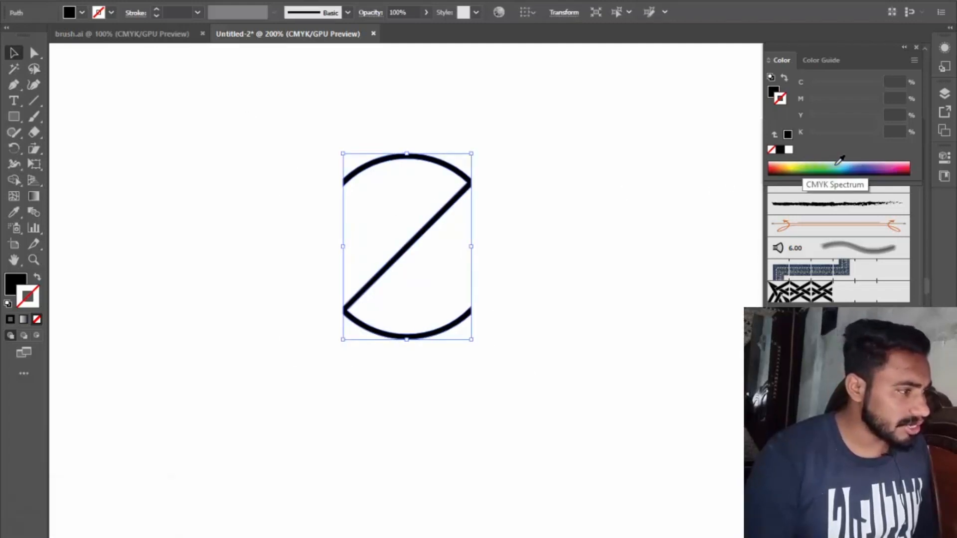
pyautogui.click(859, 164)
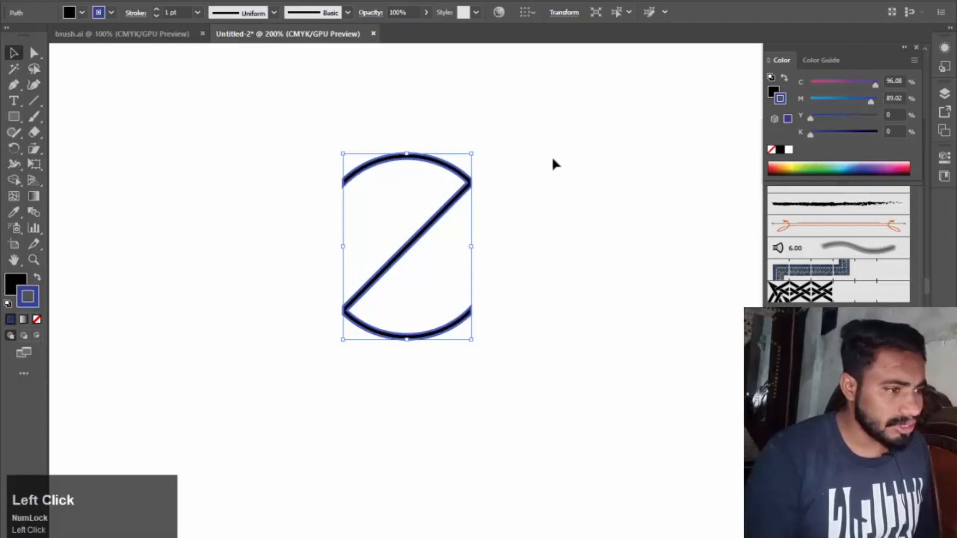
pyautogui.click(16, 288)
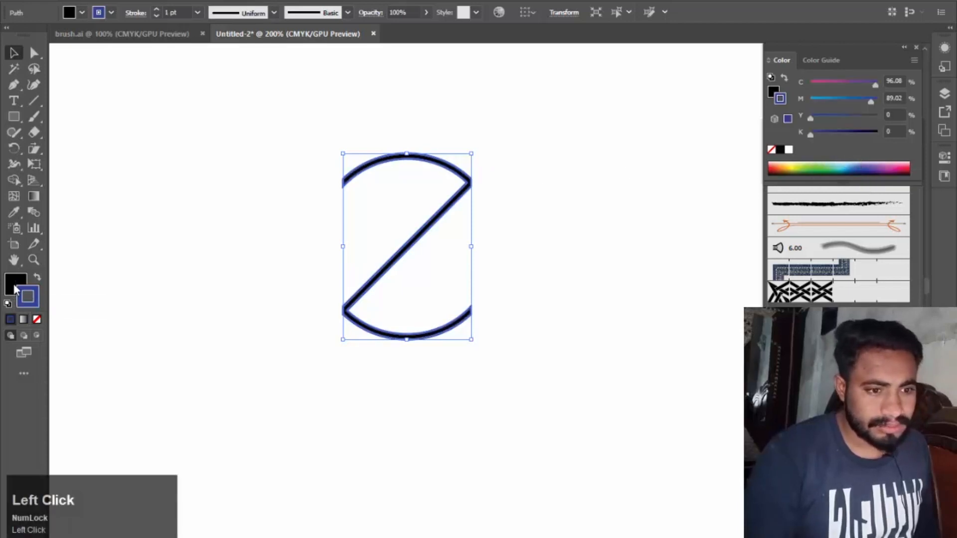
pyautogui.doubleClick(17, 288)
pyautogui.click(690, 207)
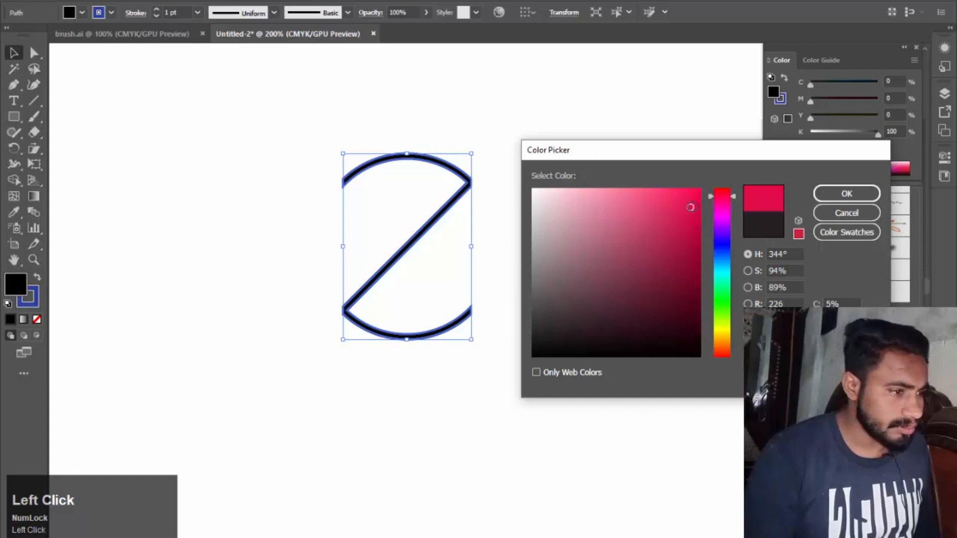
pyautogui.click(827, 192)
pyautogui.click(593, 156)
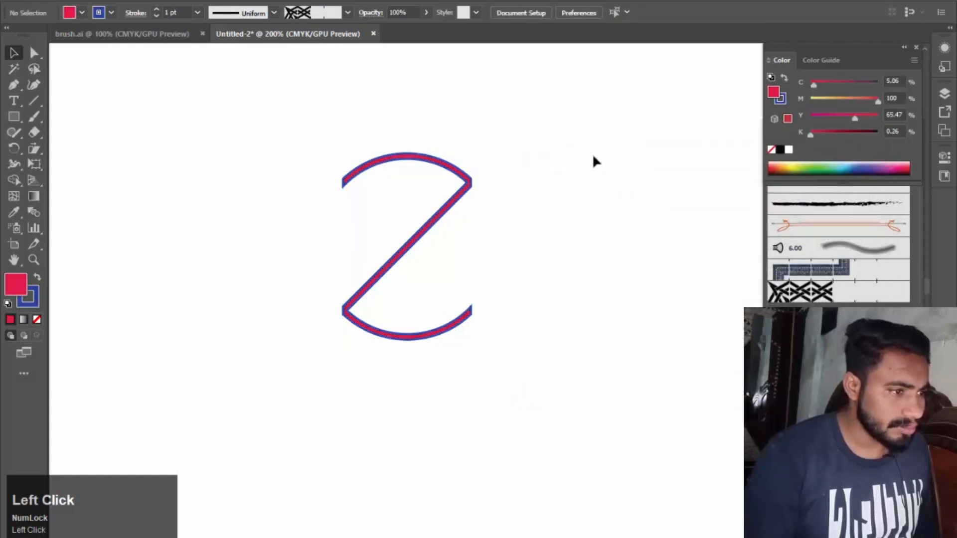
# Step: Remove the blue stroke from the crimson motif and deselect it
pyautogui.click(34, 300)
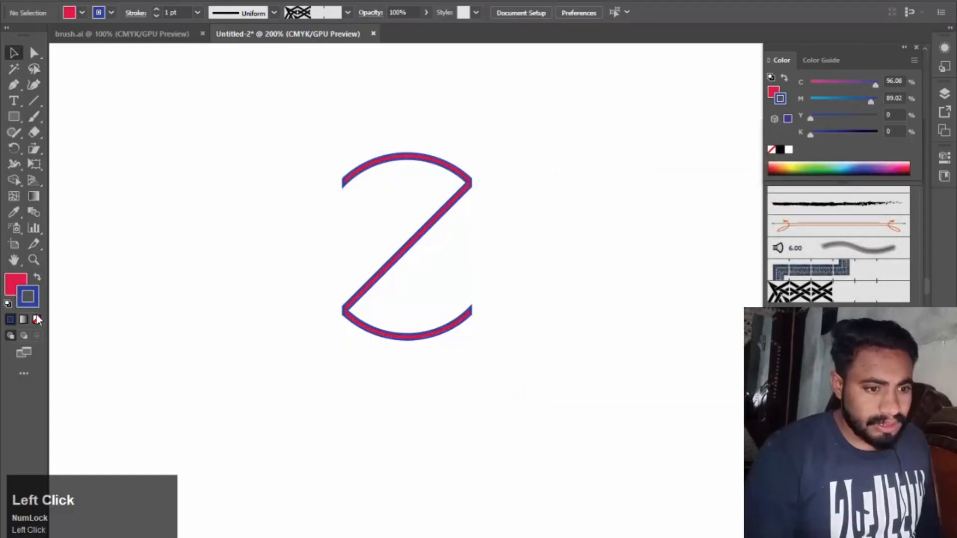
pyautogui.click(37, 319)
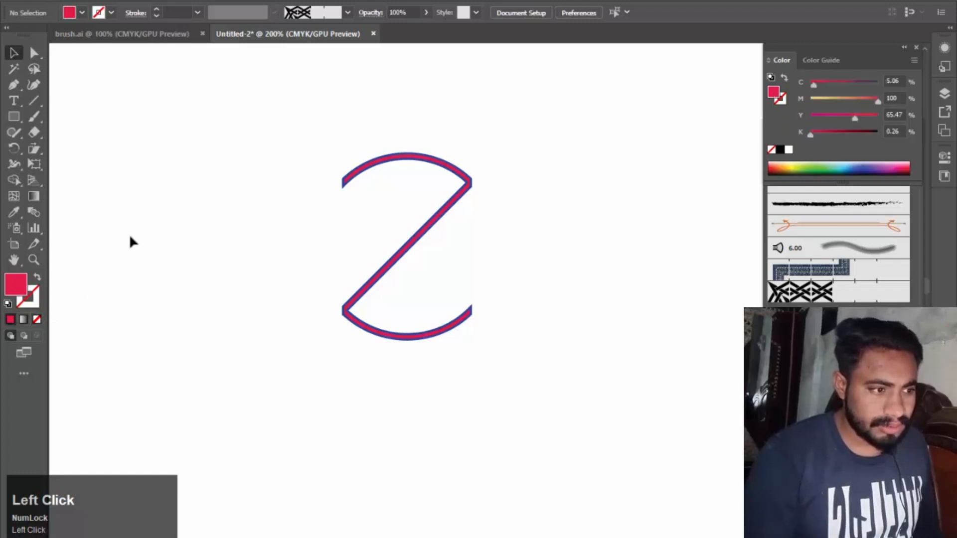
pyautogui.moveTo(269, 100); pyautogui.dragTo(521, 377)
pyautogui.click(29, 298)
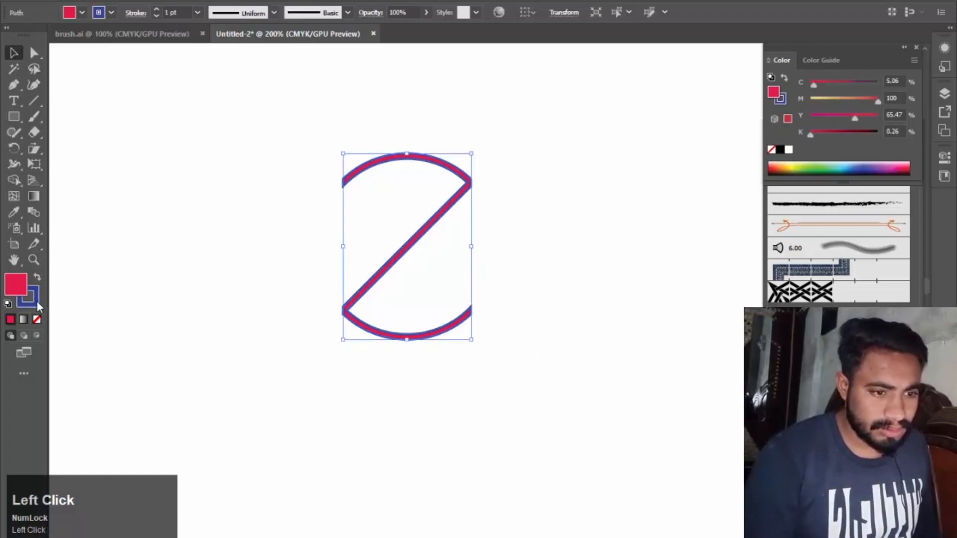
pyautogui.click(37, 319)
pyautogui.click(198, 241)
# Step: Set the motif's stroke to magenta (M 96.86, Y 12.94) and deselect it
pyautogui.moveTo(253, 151); pyautogui.dragTo(558, 365)
pyautogui.click(899, 166)
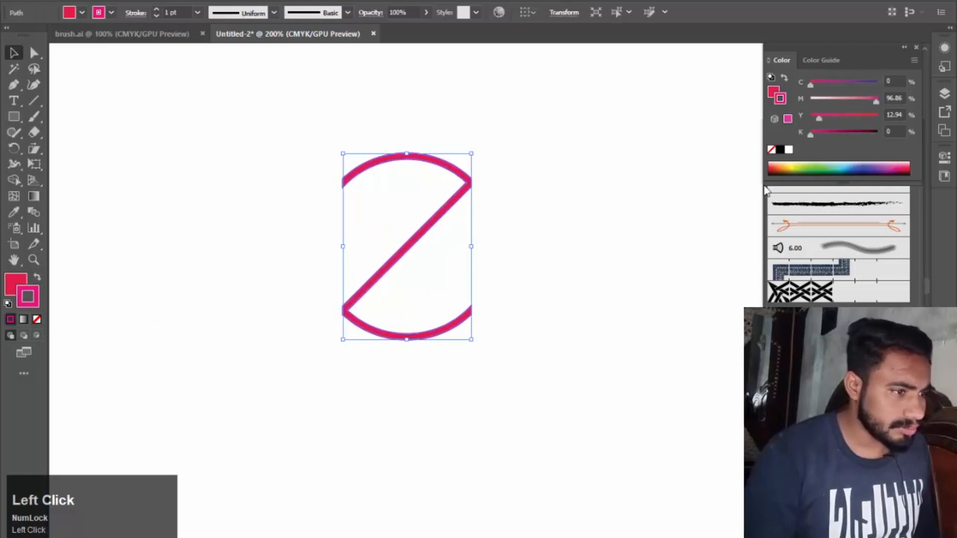
pyautogui.click(670, 186)
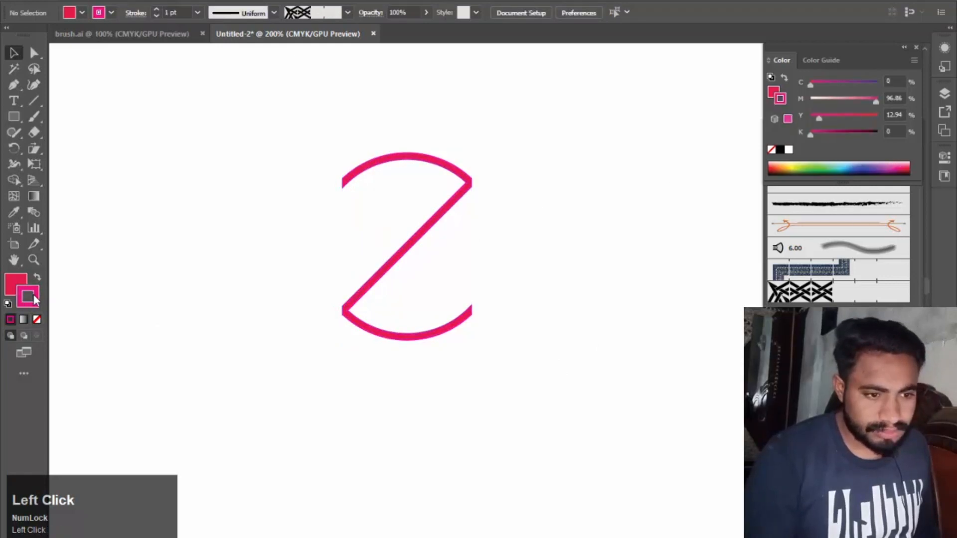
# Step: With nothing selected, set the stroke to none and the fill to a lighter pink (M 91.13, Y 35.62)
pyautogui.click(37, 319)
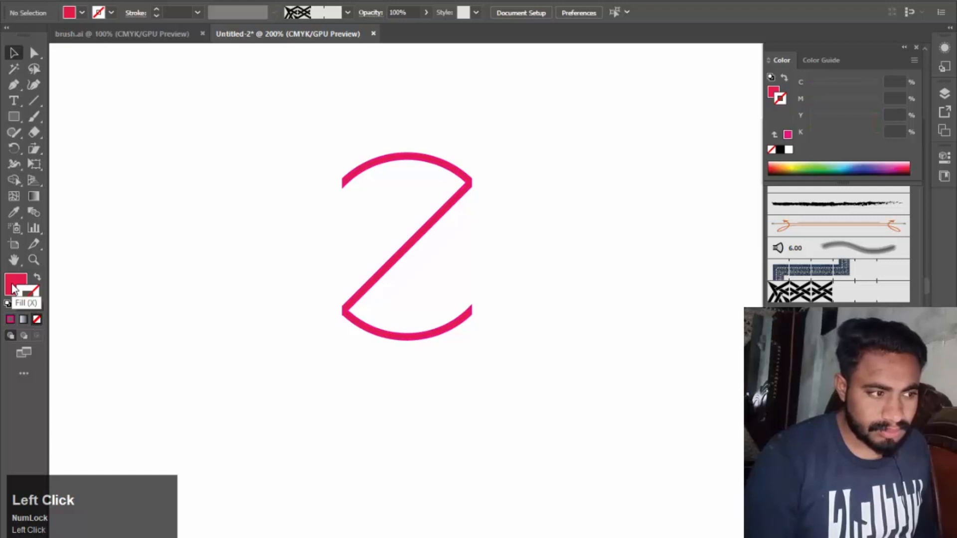
pyautogui.doubleClick(12, 283)
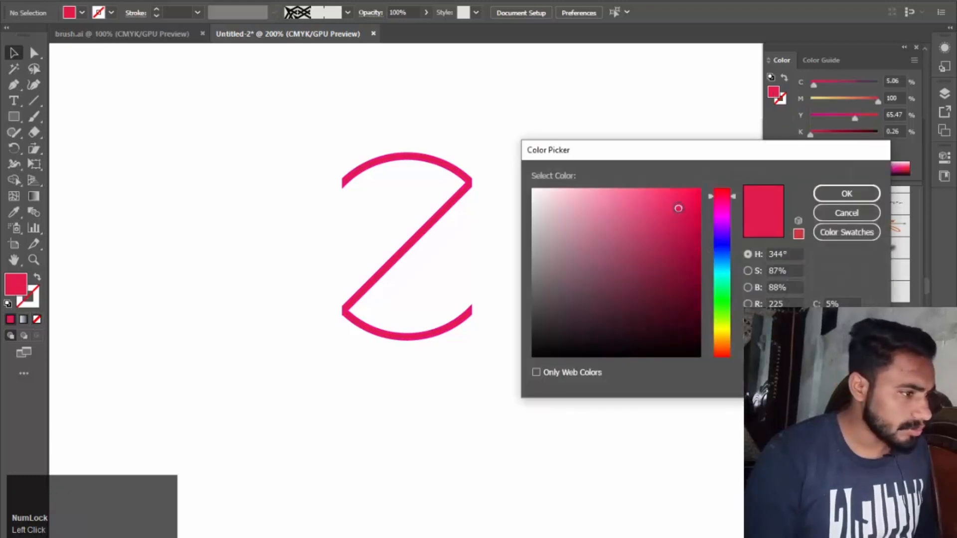
pyautogui.click(660, 198)
pyautogui.click(842, 195)
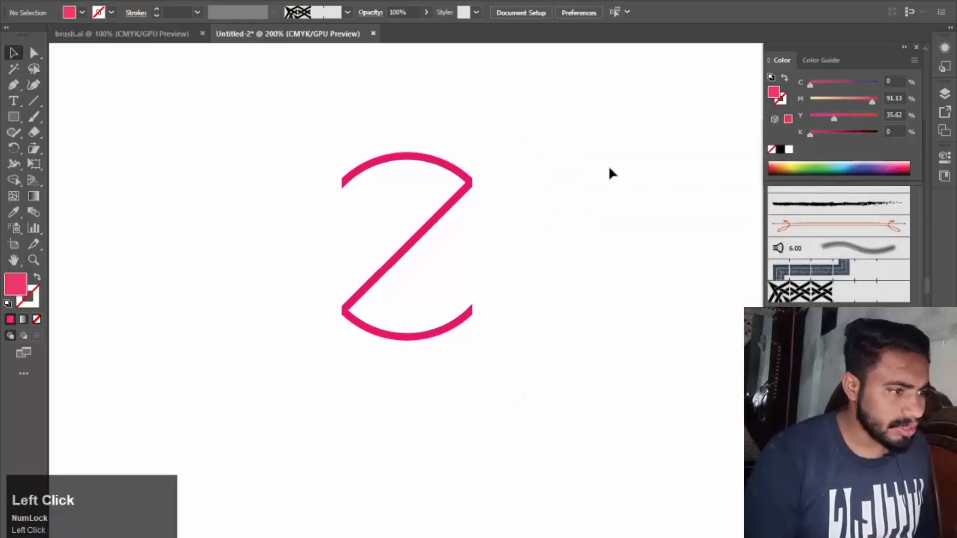
# Step: Scale the pink motif down proportionally to about half its size
pyautogui.moveTo(297, 129); pyautogui.dragTo(543, 320)
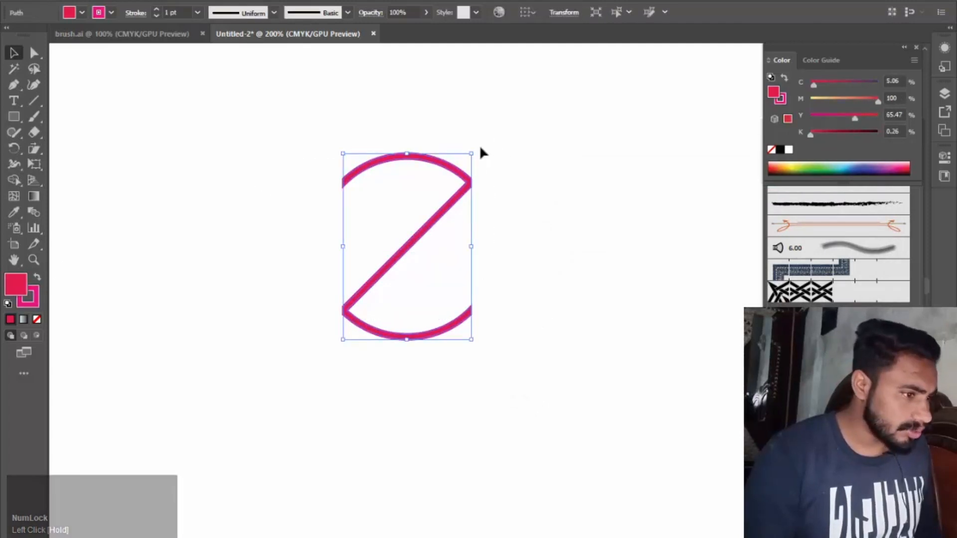
pyautogui.moveTo(470, 338); pyautogui.dragTo(404, 240)
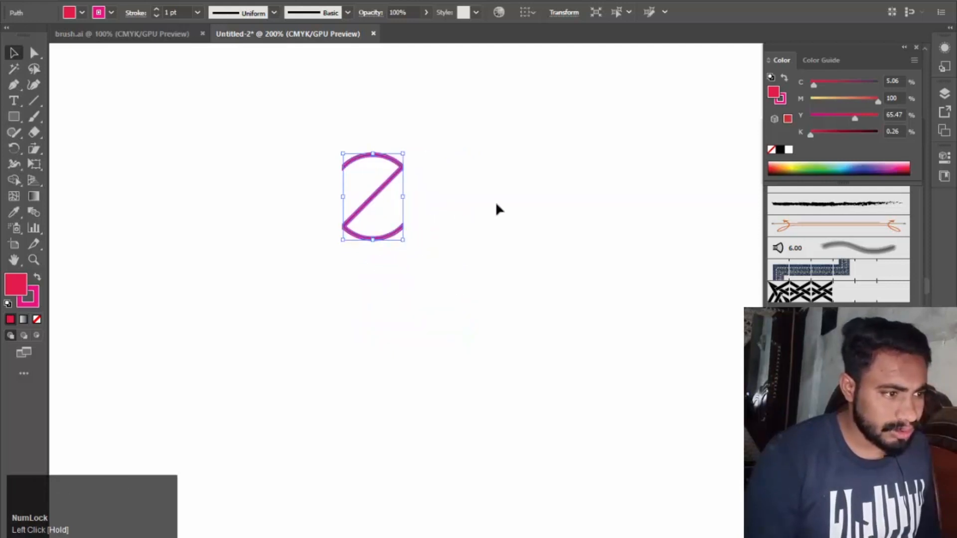
pyautogui.click(496, 205)
pyautogui.click(405, 244)
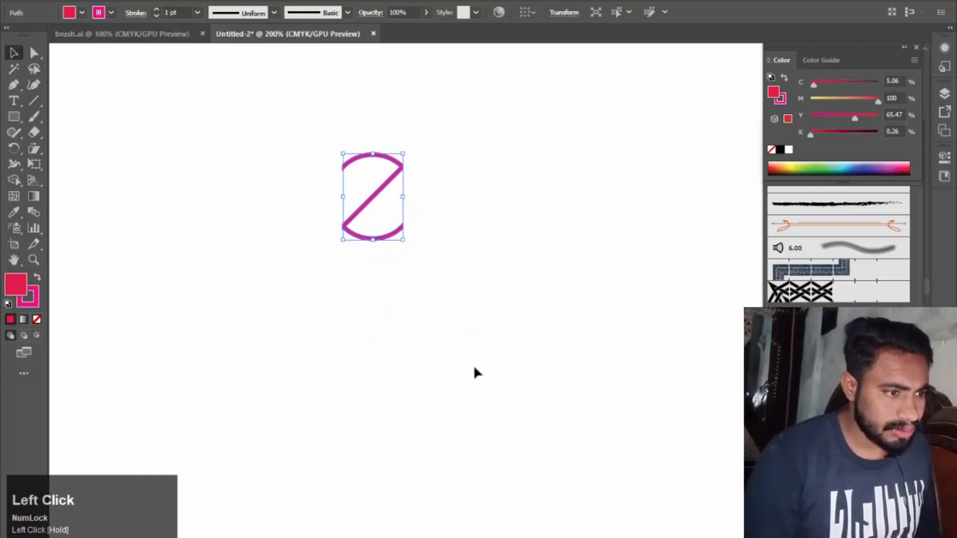
# Step: Create a new pattern brush from the pink motif, with the colorization method set to Tints
pyautogui.scroll(-2, 398, 301)
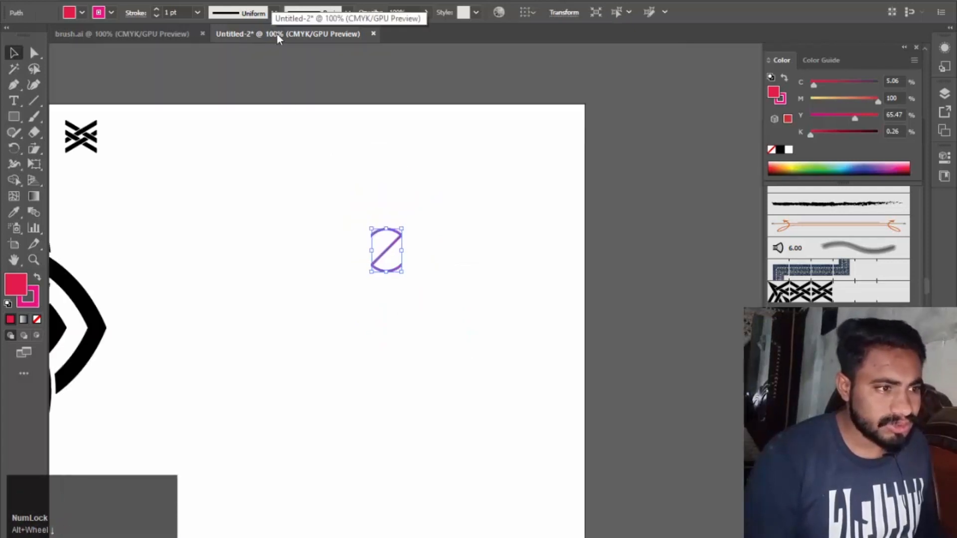
pyautogui.moveTo(402, 229)
pyautogui.mouseDown()
pyautogui.moveTo(392, 238)
pyautogui.moveTo(401, 227)
pyautogui.moveTo(429, 259)
pyautogui.moveTo(741, 329)
pyautogui.moveTo(777, 299)
pyautogui.mouseUp()
pyautogui.click(400, 246)
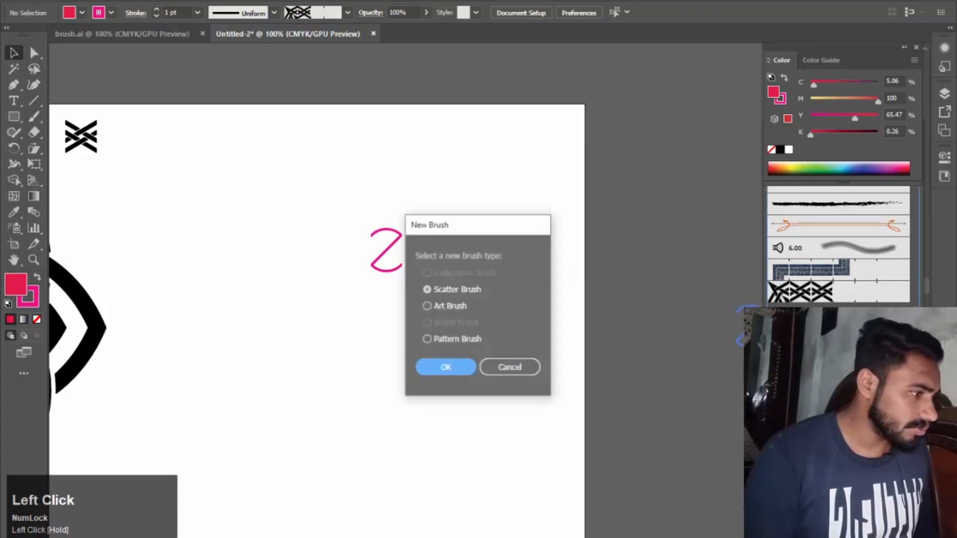
pyautogui.click(428, 340)
pyautogui.click(439, 368)
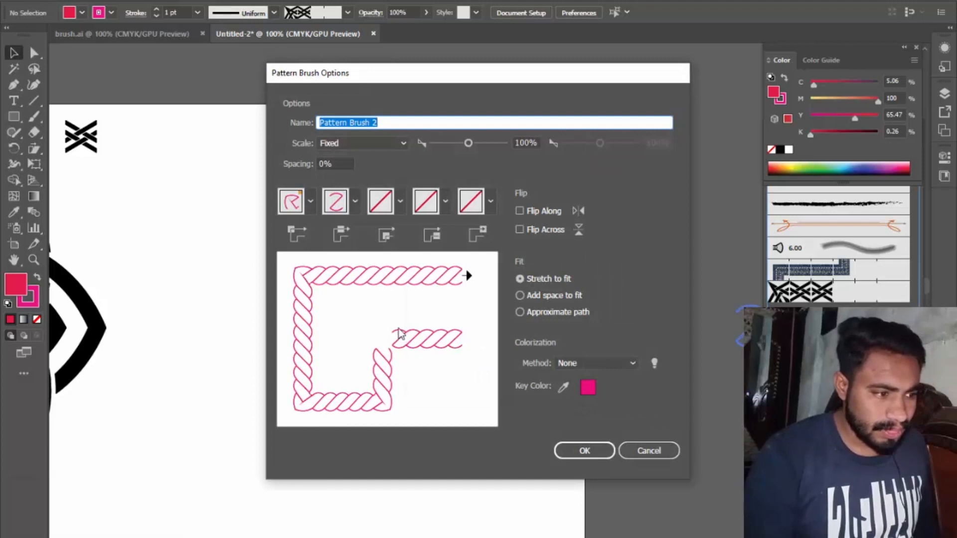
pyautogui.click(622, 363)
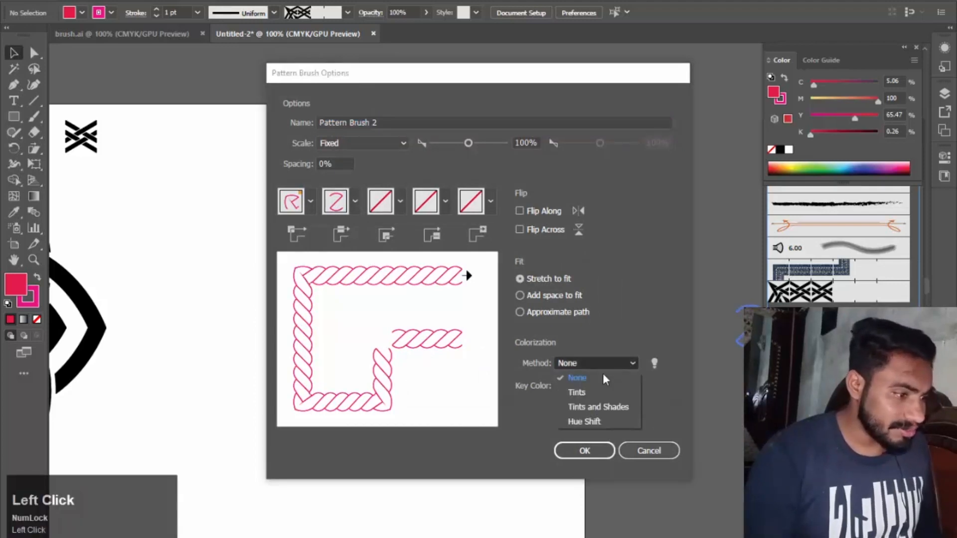
pyautogui.click(572, 391)
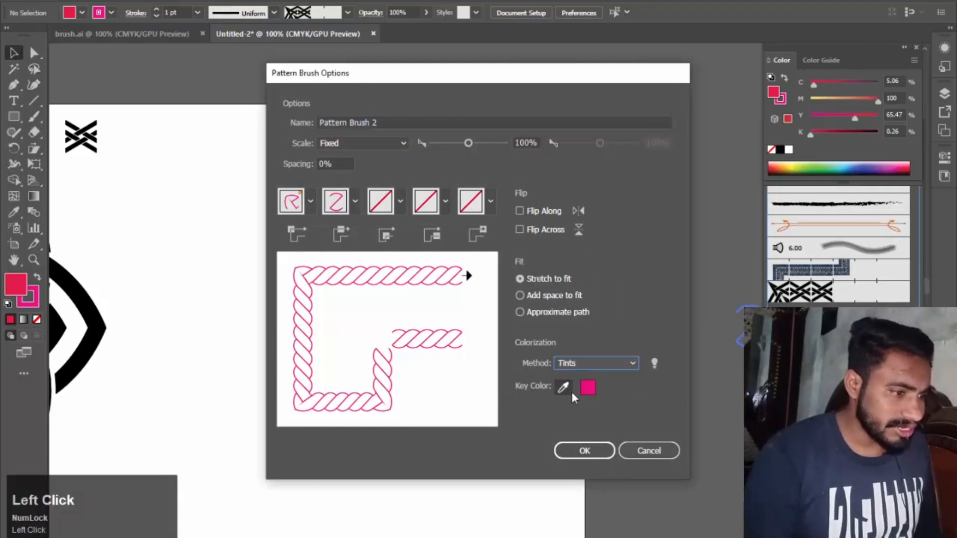
pyautogui.click(583, 448)
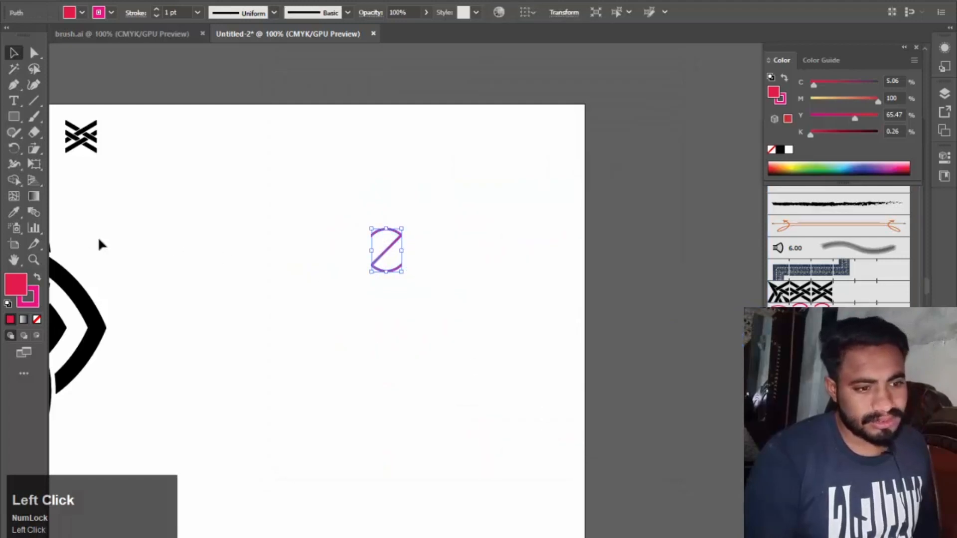
# Step: Draw a circle about 231 pt in diameter below the pink motif, with a crimson stroke and no fill
pyautogui.click(14, 116)
pyautogui.moveTo(14, 116); pyautogui.dragTo(62, 151)
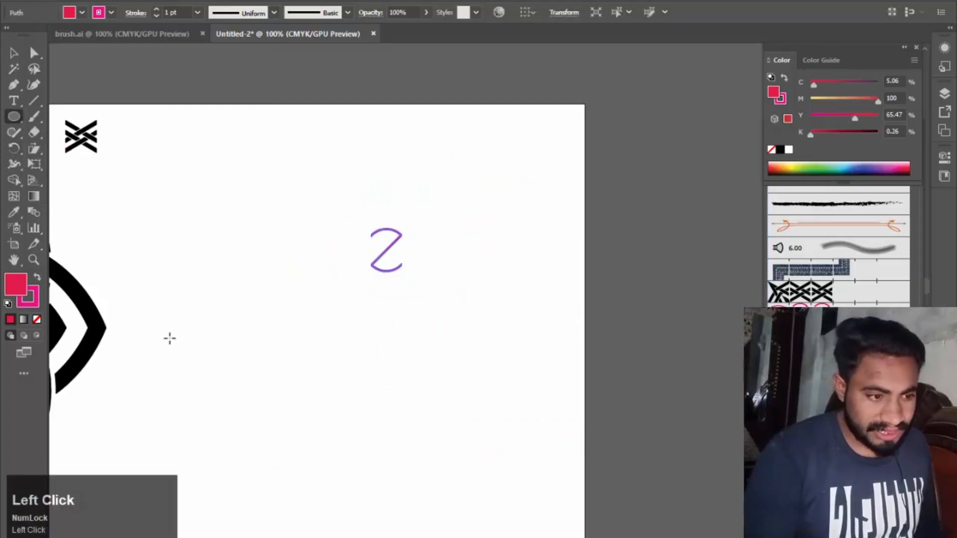
pyautogui.moveTo(199, 276); pyautogui.dragTo(408, 484)
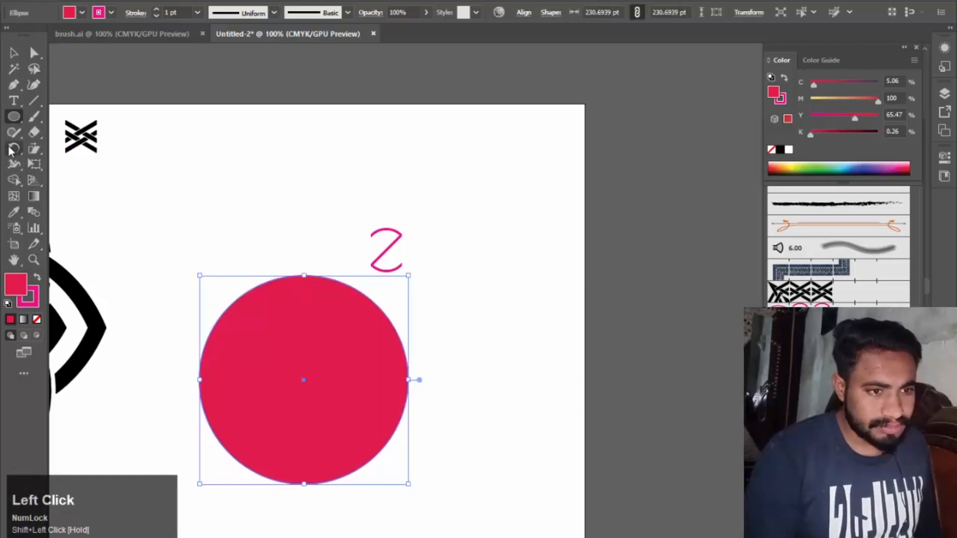
pyautogui.click(37, 277)
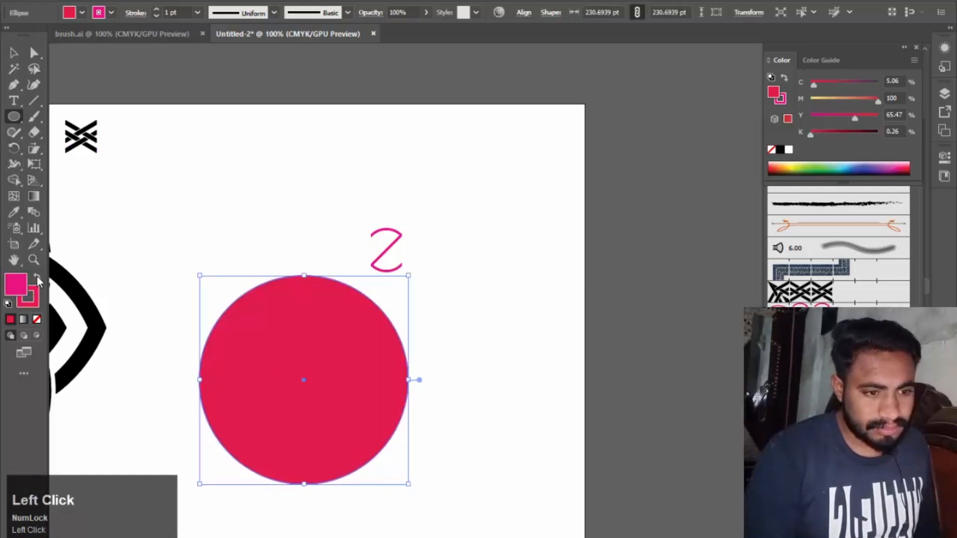
pyautogui.click(37, 320)
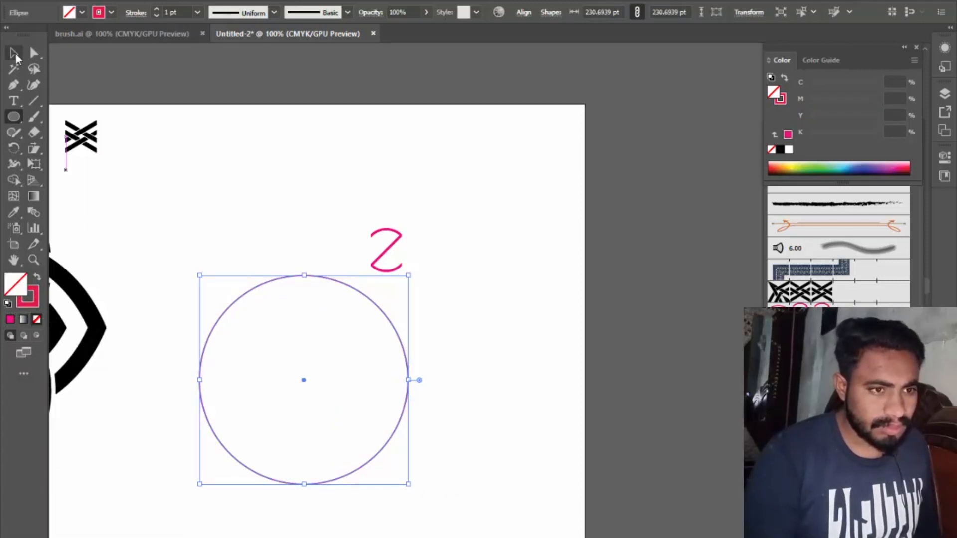
# Step: Move the pink motif beside the small black woven motif and deselect it
pyautogui.click(15, 54)
pyautogui.click(397, 247)
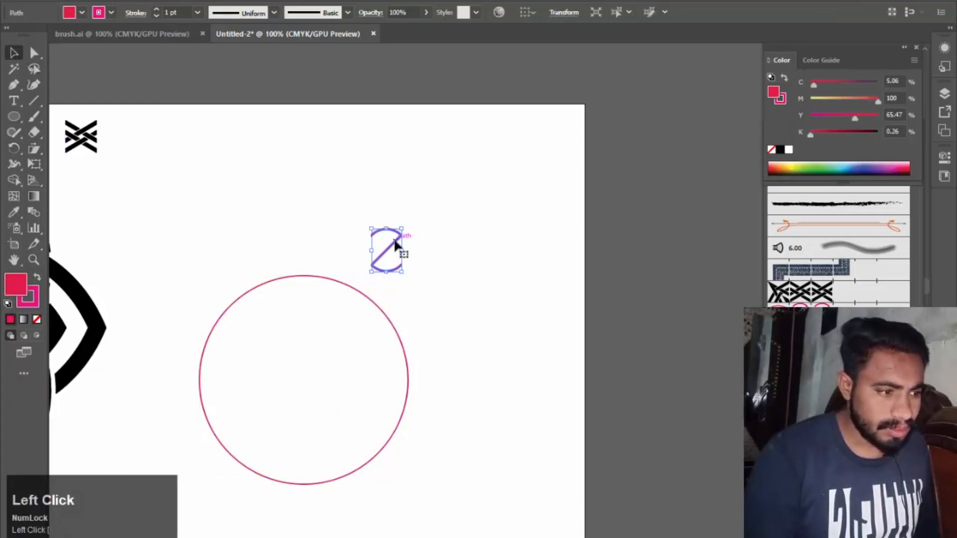
pyautogui.moveTo(395, 244); pyautogui.dragTo(147, 132)
pyautogui.click(292, 316)
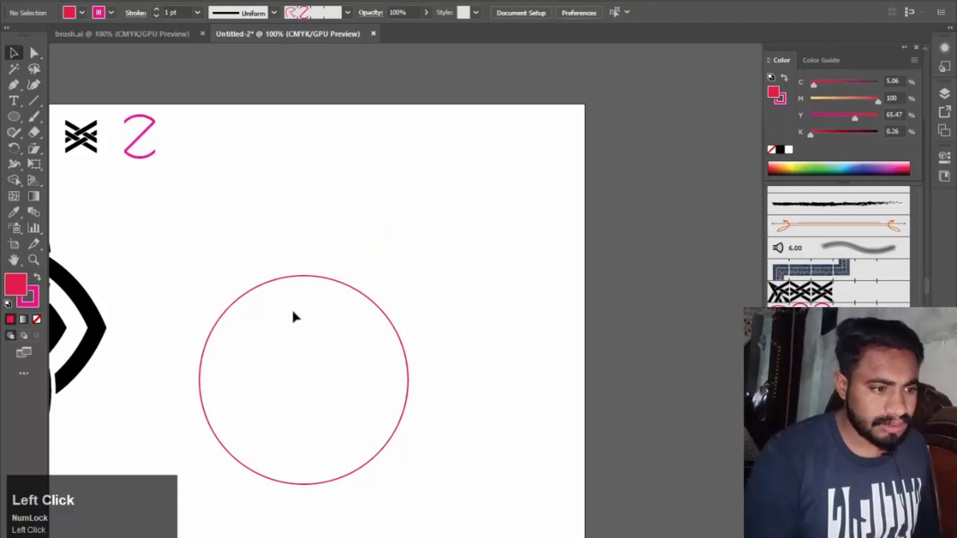
# Step: Apply the new pink pattern brush to the circle and deselect it
pyautogui.click(302, 275)
pyautogui.click(818, 313)
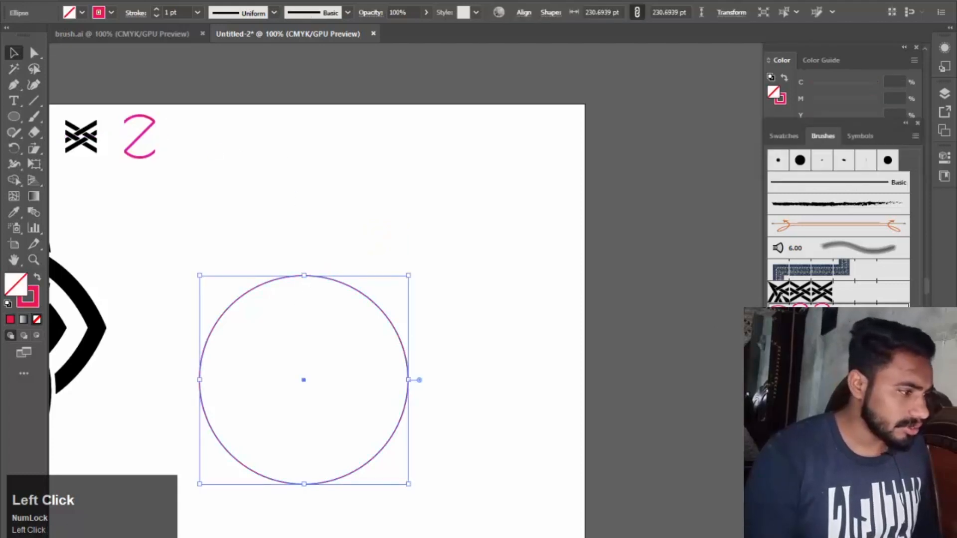
pyautogui.click(522, 219)
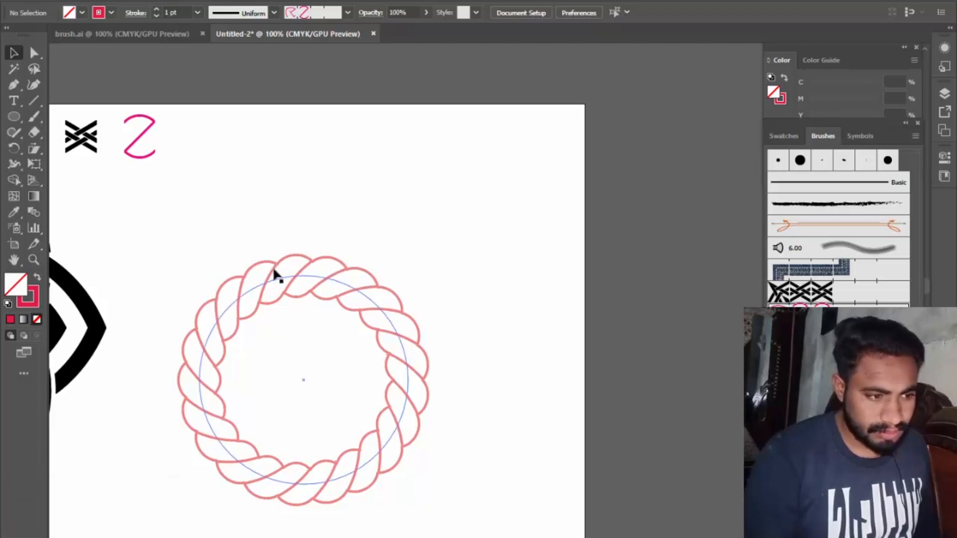
# Step: Expand the appearance of the rope-patterned circle into editable shapes
pyautogui.click(256, 267)
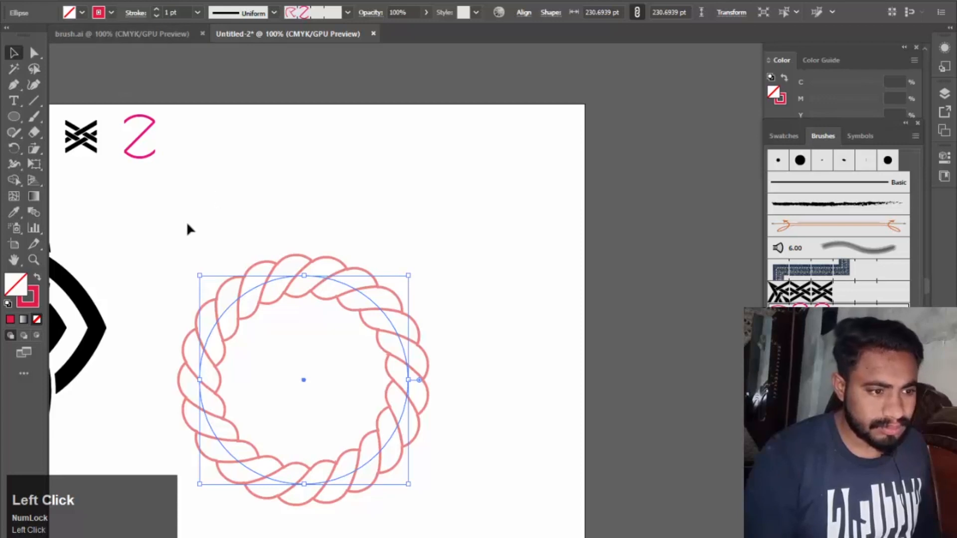
pyautogui.moveTo(149, 197); pyautogui.dragTo(464, 446)
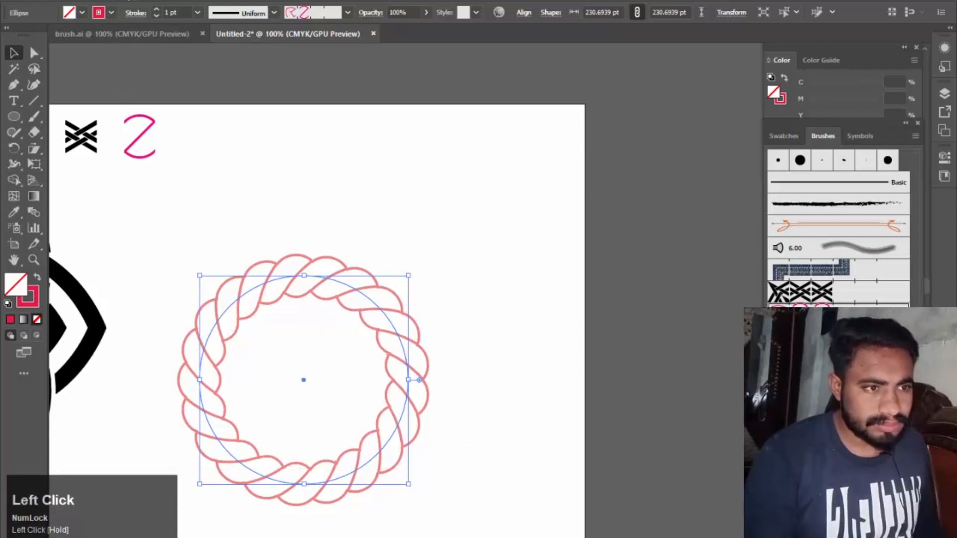
pyautogui.click(115, 0)
pyautogui.click(144, 164)
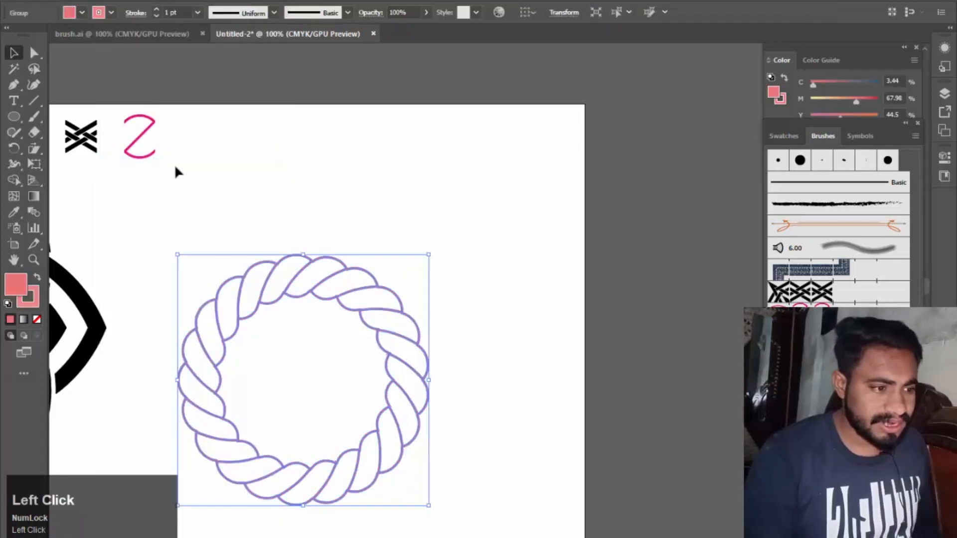
# Step: Set the rope circle's fill to a strong red of about C 13, M 100, Y 100
pyautogui.moveTo(219, 213); pyautogui.dragTo(451, 496)
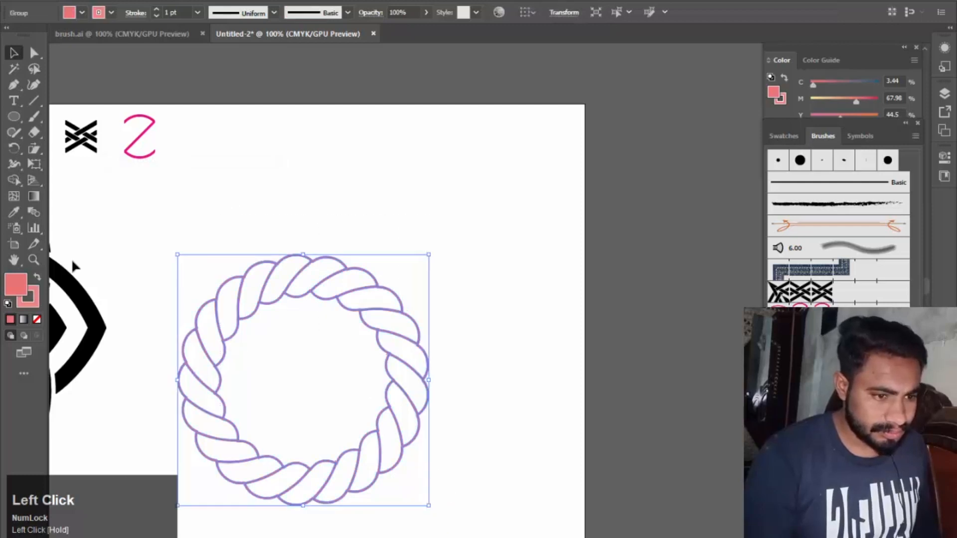
pyautogui.doubleClick(20, 285)
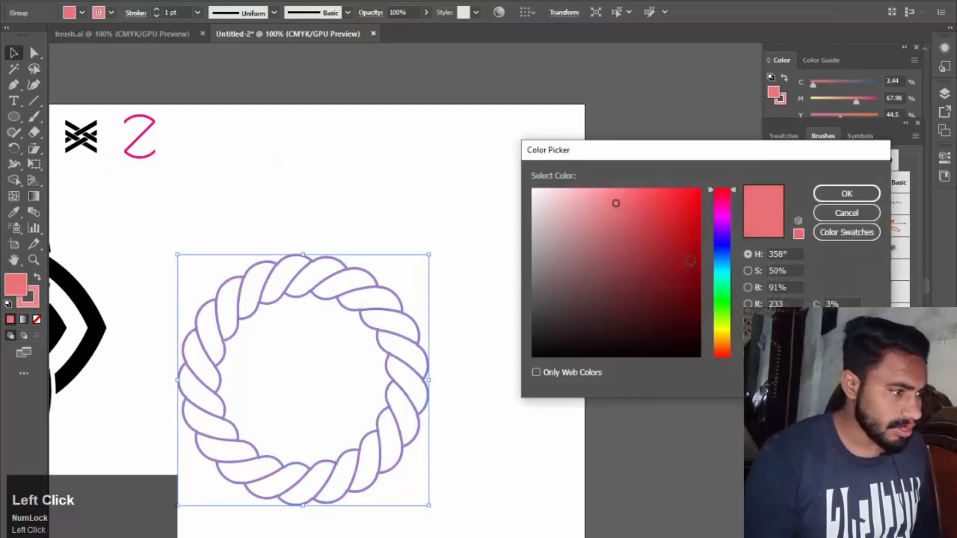
pyautogui.click(823, 198)
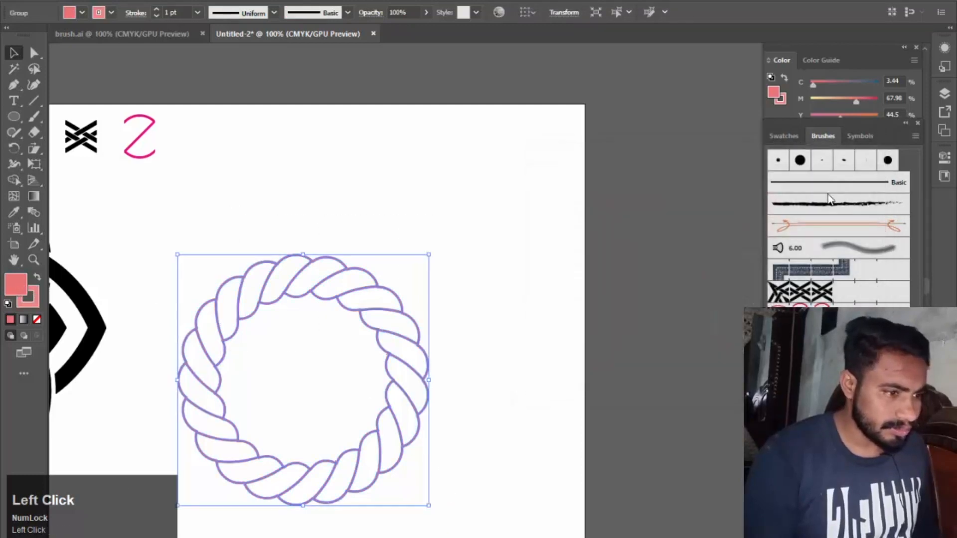
# Step: Isolate the rope group, examine individual strands near its upper edge, and exit isolation
pyautogui.click(465, 178)
pyautogui.doubleClick(306, 262)
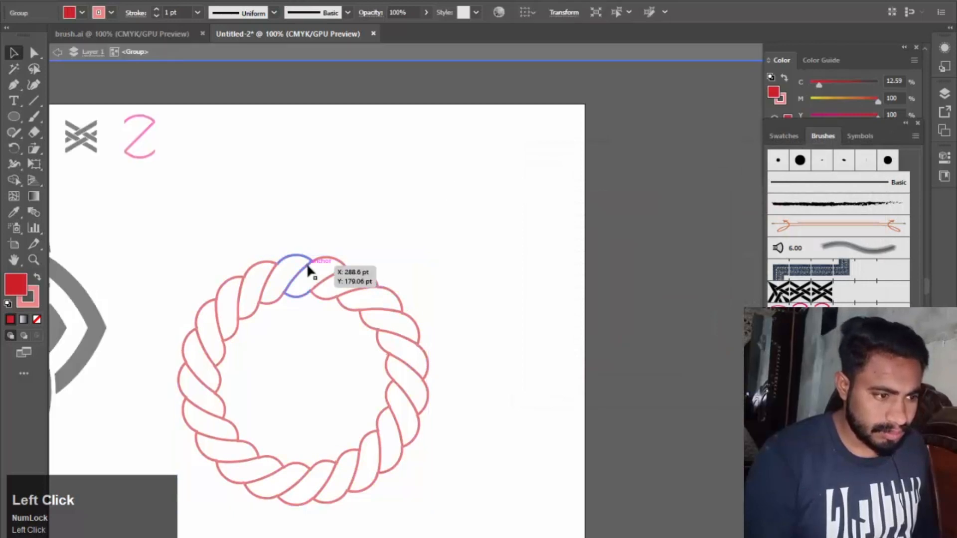
pyautogui.click(342, 267)
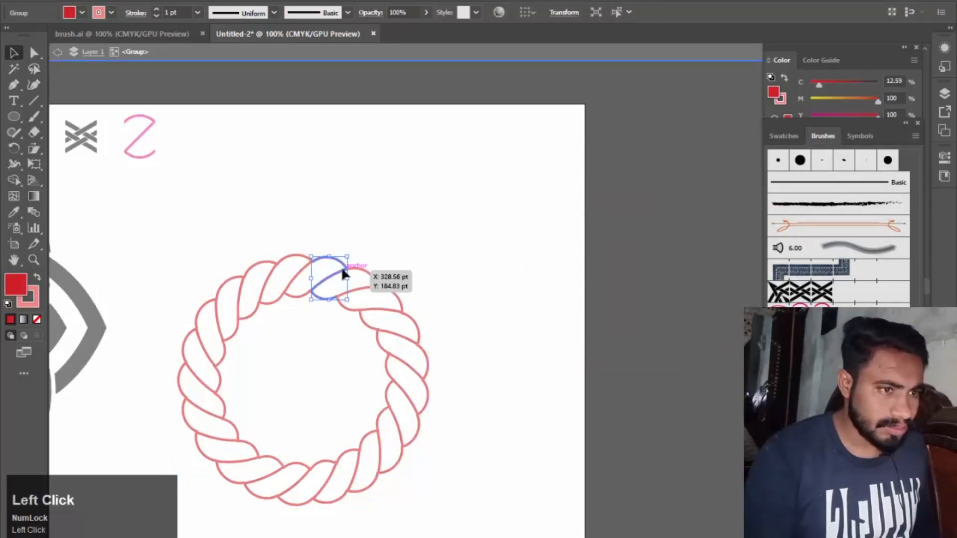
pyautogui.click(400, 210)
pyautogui.doubleClick(401, 211)
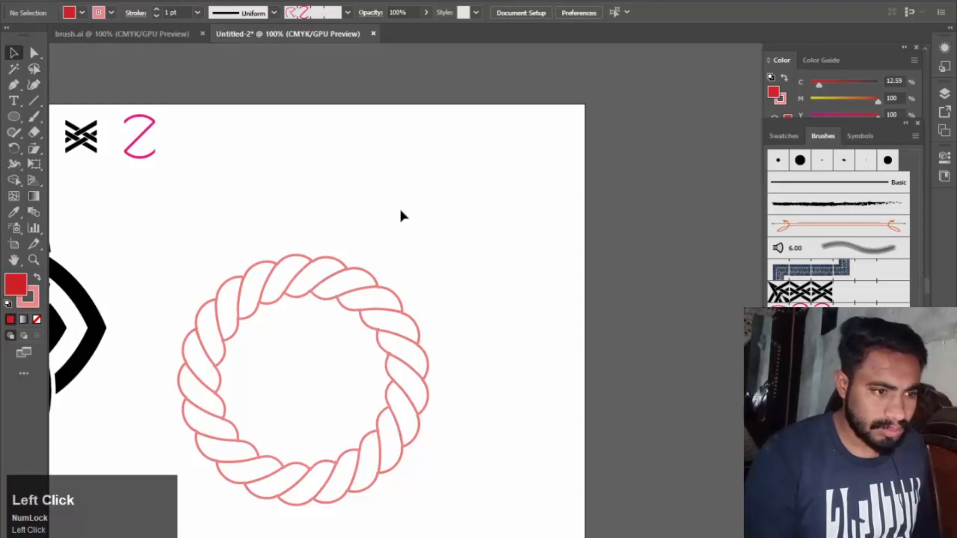
# Step: Select the whole rope circle and set its fill to the bright yellow swatch
pyautogui.moveTo(171, 211); pyautogui.dragTo(433, 449)
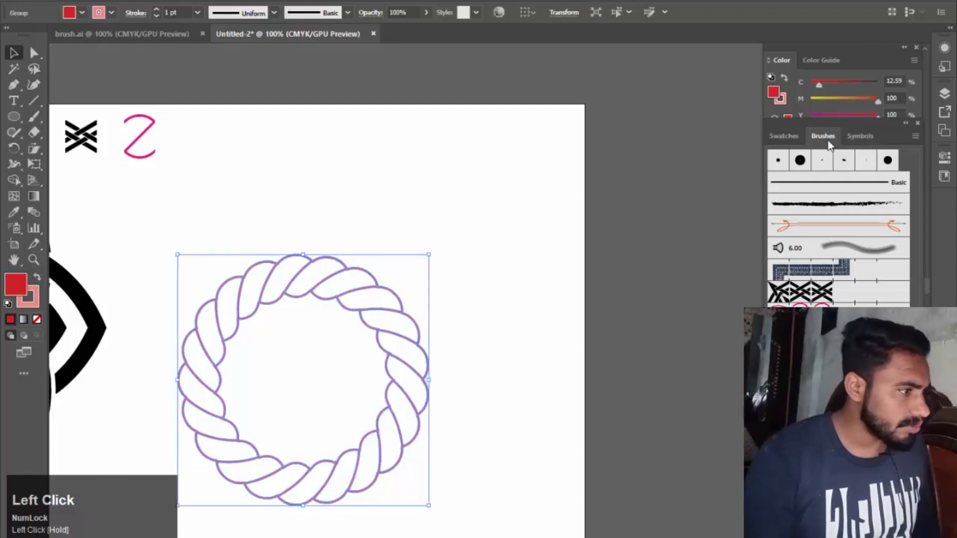
pyautogui.click(784, 136)
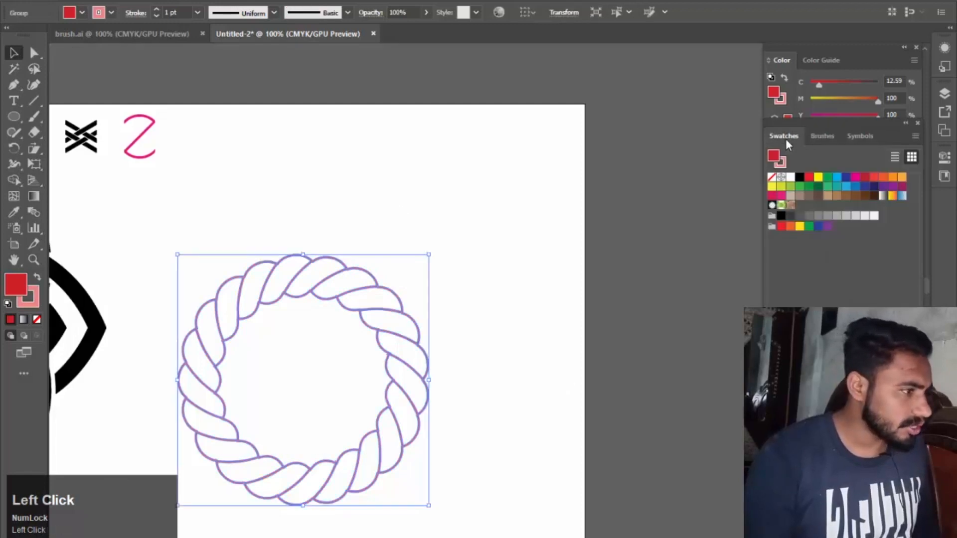
pyautogui.click(817, 180)
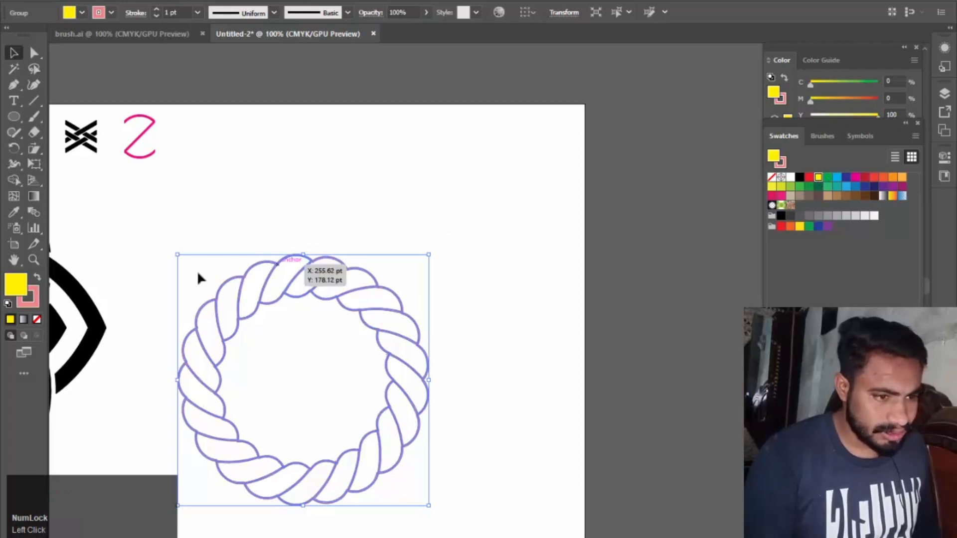
# Step: Set the rope circle's stroke to a deep red of about C 13, M 100, Y 100, K 4, and deselect it
pyautogui.click(38, 304)
pyautogui.doubleClick(38, 304)
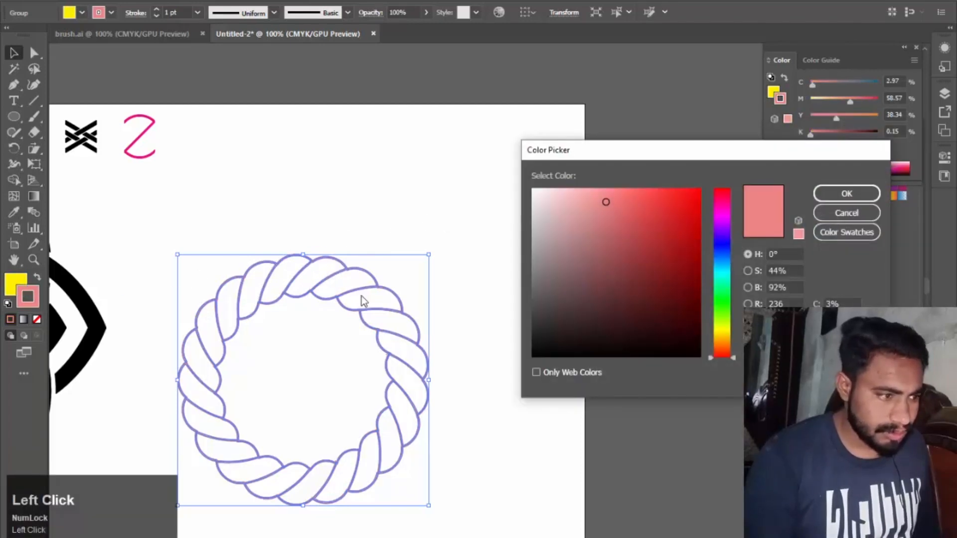
pyautogui.click(696, 221)
pyautogui.click(846, 194)
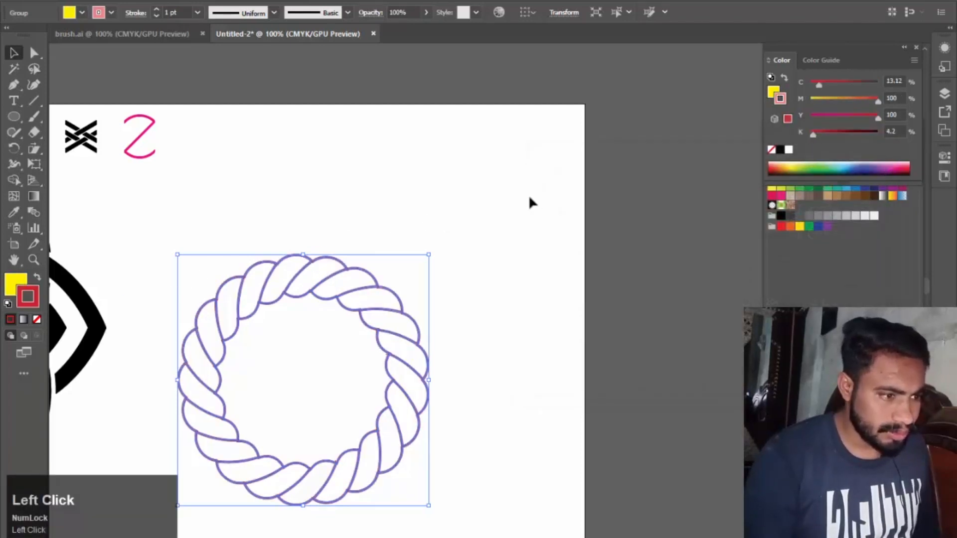
pyautogui.click(528, 194)
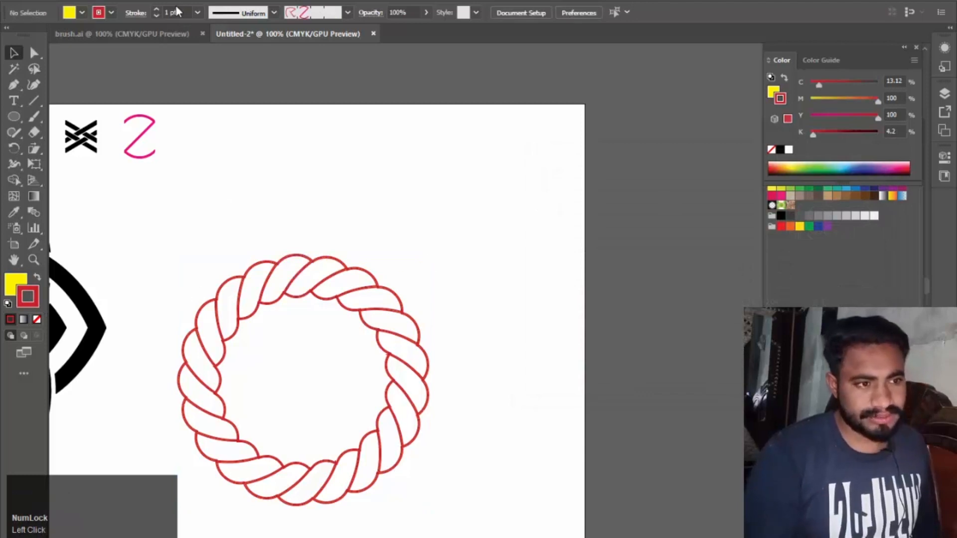
pyautogui.scroll(1, 179, 11)
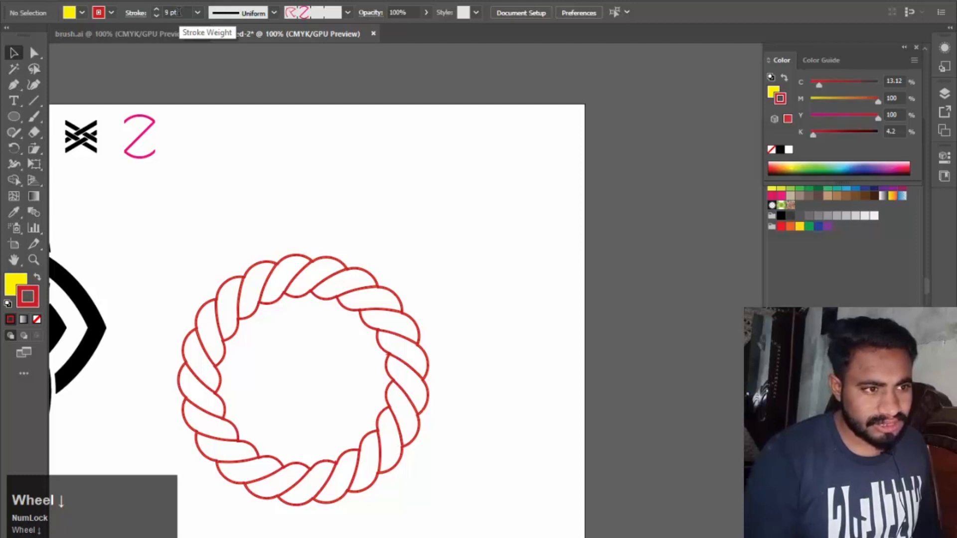
pyautogui.scroll(-3, 178, 12)
pyautogui.scroll(1, 178, 12)
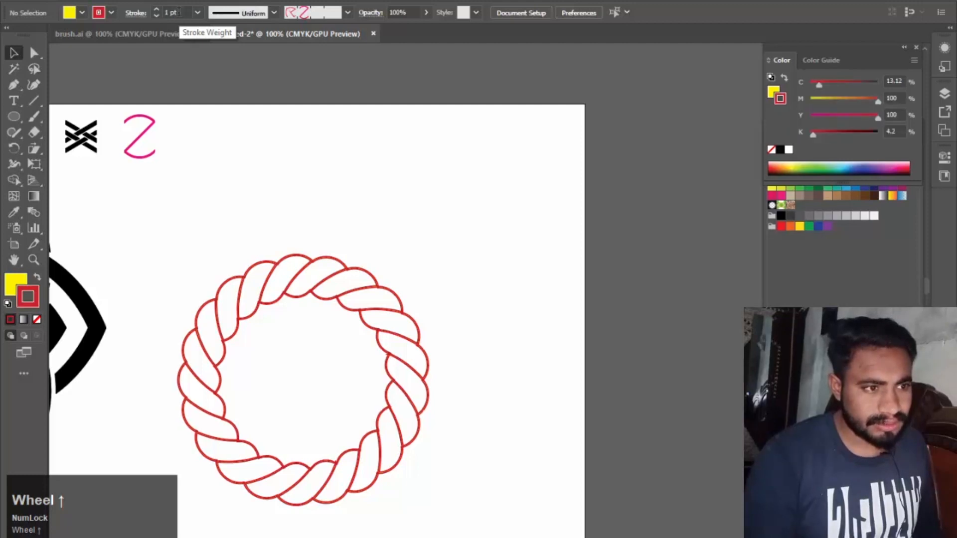
pyautogui.scroll(1, 179, 12)
pyautogui.click(249, 157)
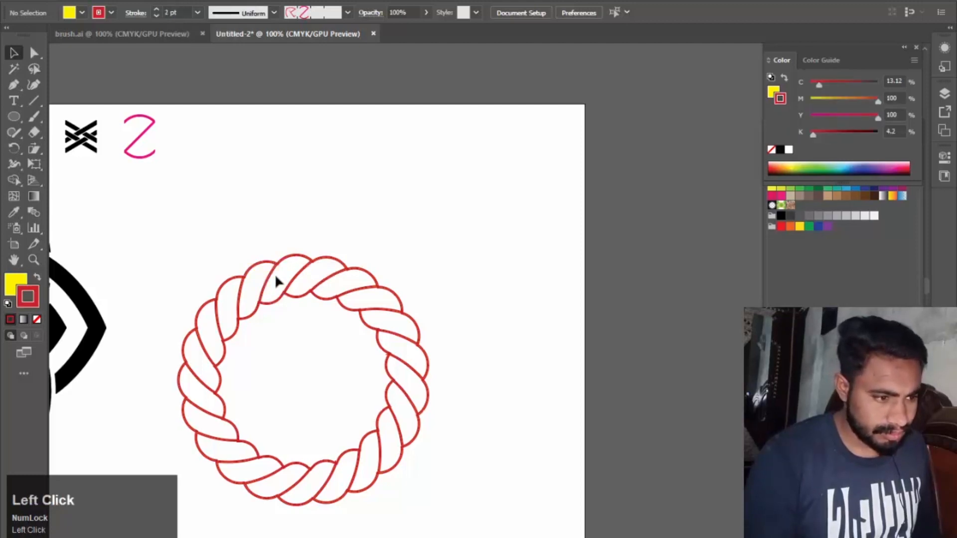
# Step: Try stroke weights up to 7 pt on the rope circle, return it to 1 pt, and deselect it
pyautogui.click(275, 278)
pyautogui.scroll(6, 181, 11)
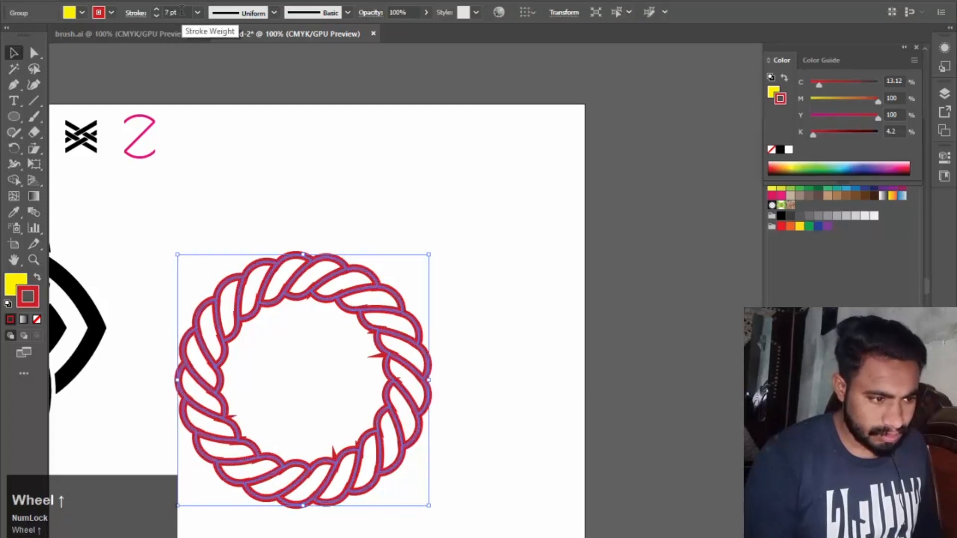
pyautogui.scroll(-5, 181, 11)
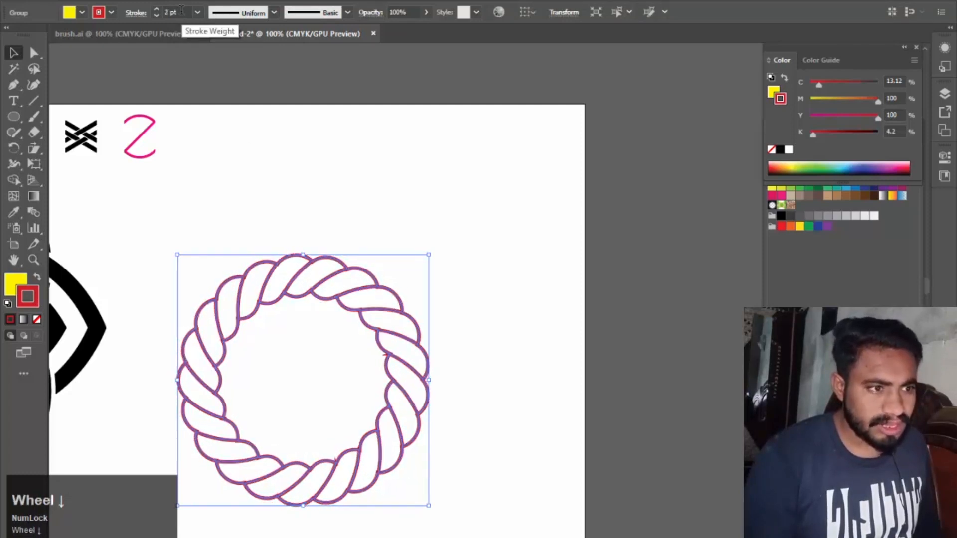
pyautogui.scroll(-1, 181, 11)
pyautogui.click(258, 125)
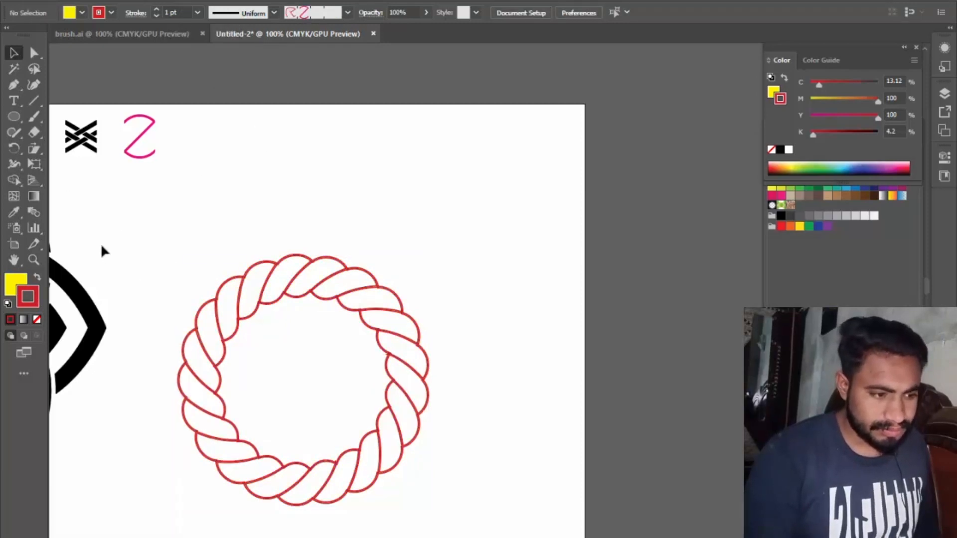
# Step: Enlarge the red rope circle proportionally from its corner next to the woven black ornament, and deselect it
pyautogui.moveTo(197, 194); pyautogui.dragTo(417, 171)
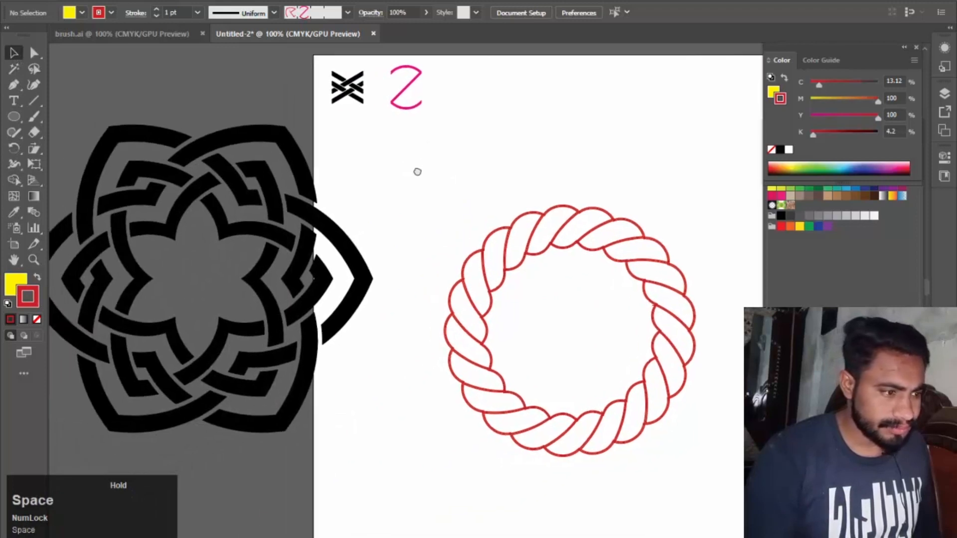
pyautogui.click(161, 190)
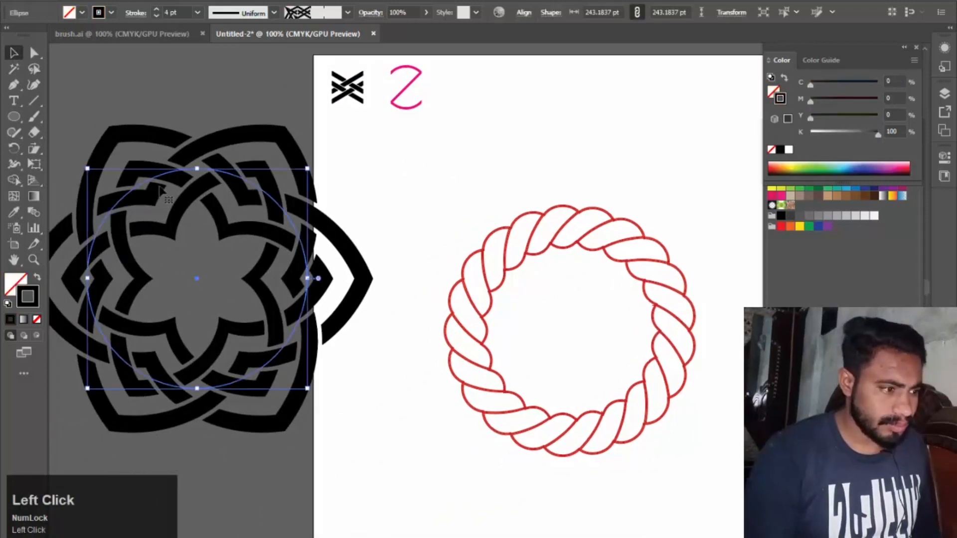
pyautogui.click(491, 244)
pyautogui.moveTo(445, 205); pyautogui.dragTo(381, 141)
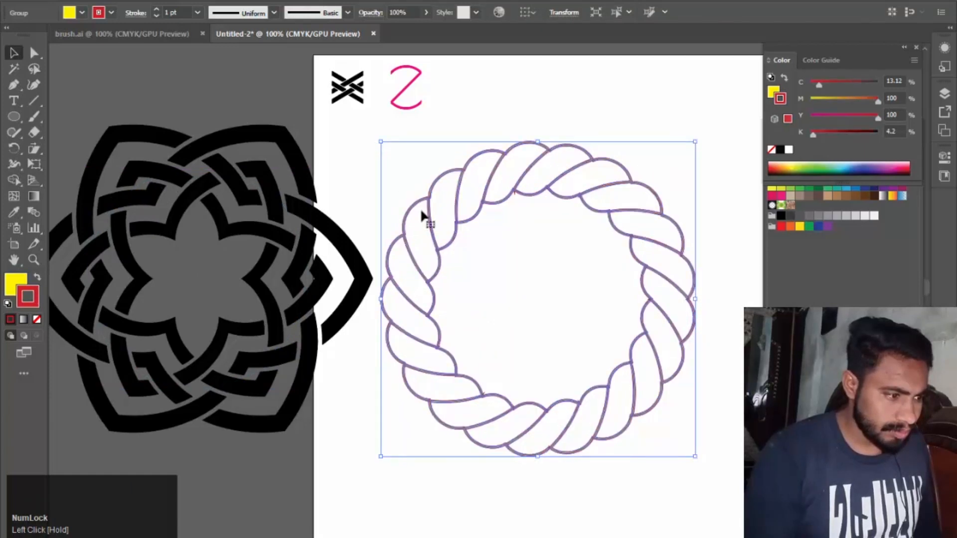
pyautogui.click(511, 291)
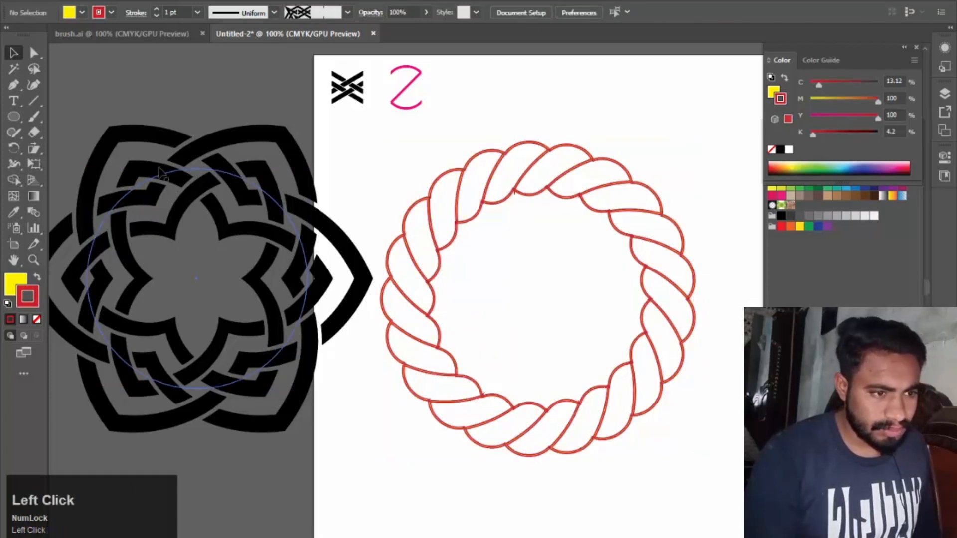
# Step: Shrink the black woven circle proportionally to about 187 pt in diameter and move it to the centre of the rope circle
pyautogui.click(273, 200)
pyautogui.moveTo(307, 168); pyautogui.dragTo(256, 219)
pyautogui.moveTo(169, 302); pyautogui.dragTo(533, 294)
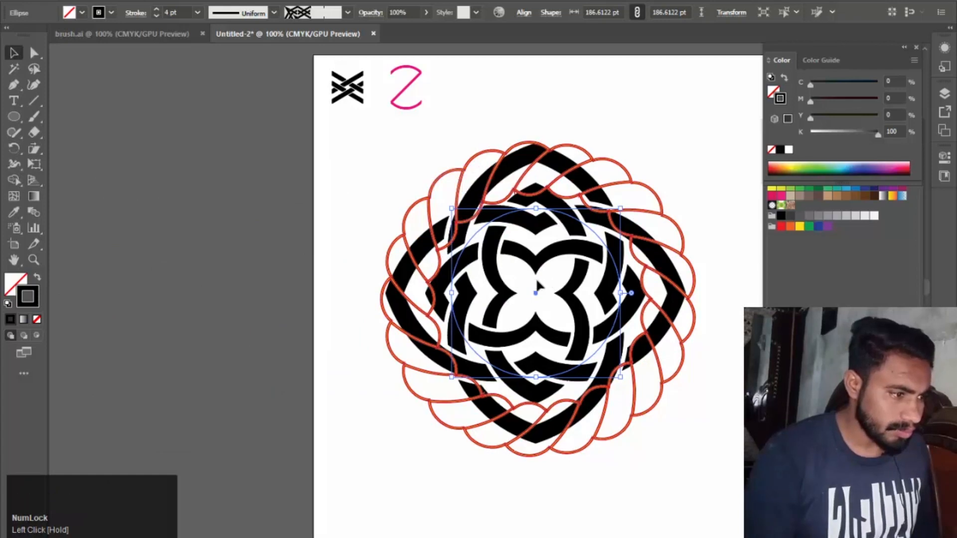
# Step: Enlarge the rope circle proportionally around its centre until it frames the black woven ornament, and deselect it
pyautogui.click(466, 180)
pyautogui.moveTo(698, 143); pyautogui.dragTo(751, 55)
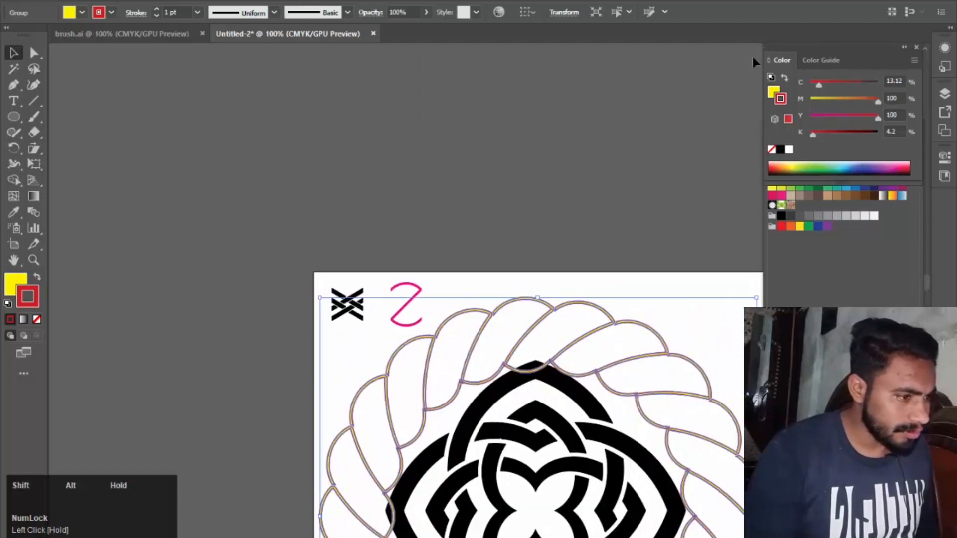
pyautogui.press('space')
pyautogui.scroll(-3, 526, 178)
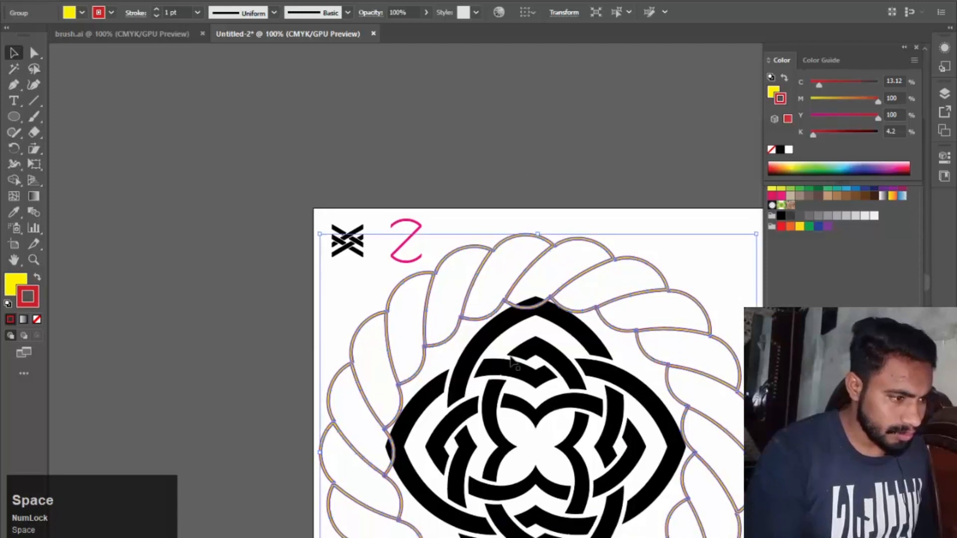
pyautogui.click(537, 263)
pyautogui.click(667, 251)
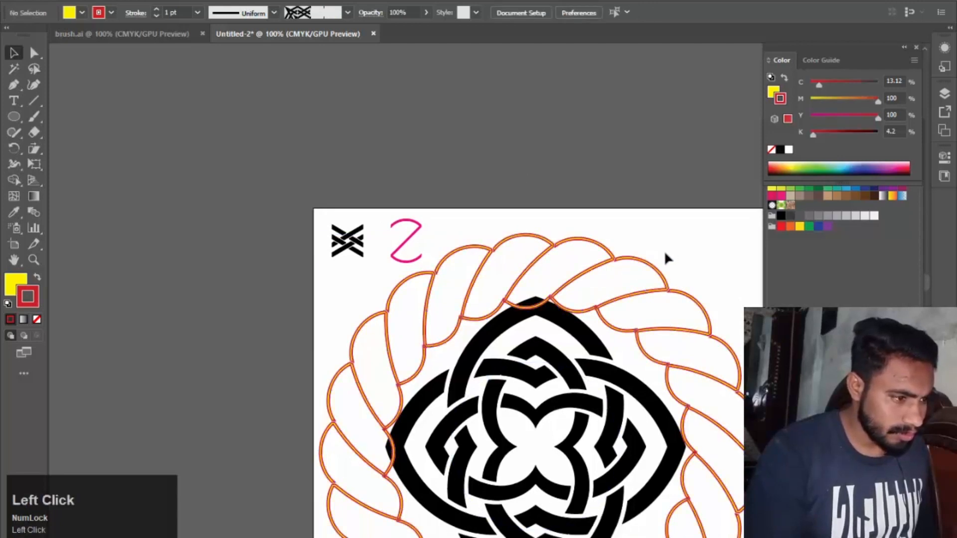
# Step: Try to stretch the black woven circle to about 390 by 283 pt, and undo the resize
pyautogui.press('space')
pyautogui.scroll(-4, 662, 253)
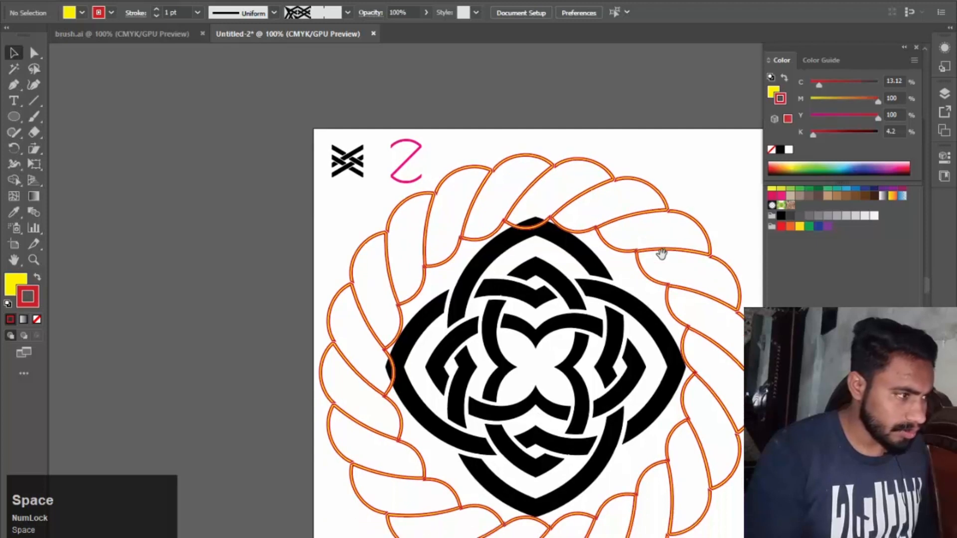
pyautogui.scroll(-4, 661, 254)
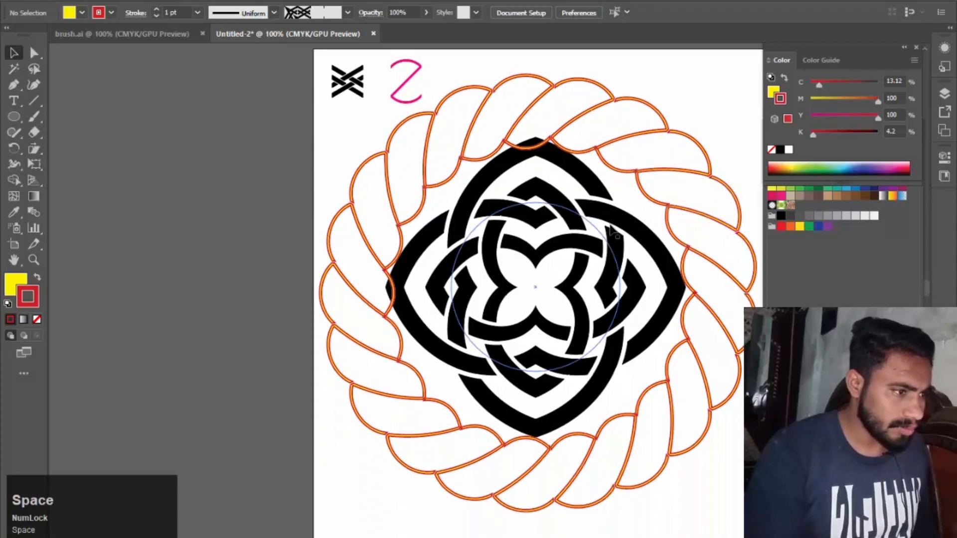
pyautogui.scroll(-2, 500, 292)
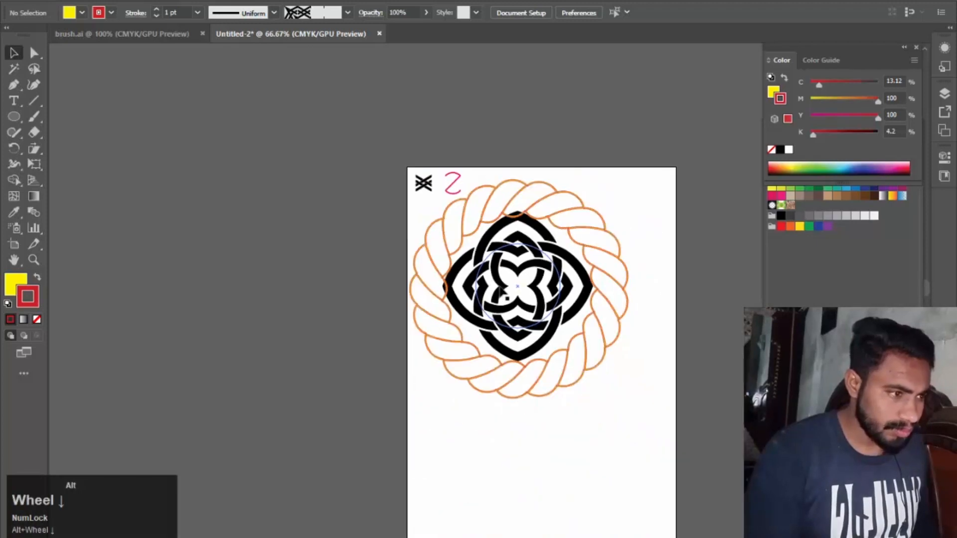
pyautogui.click(588, 432)
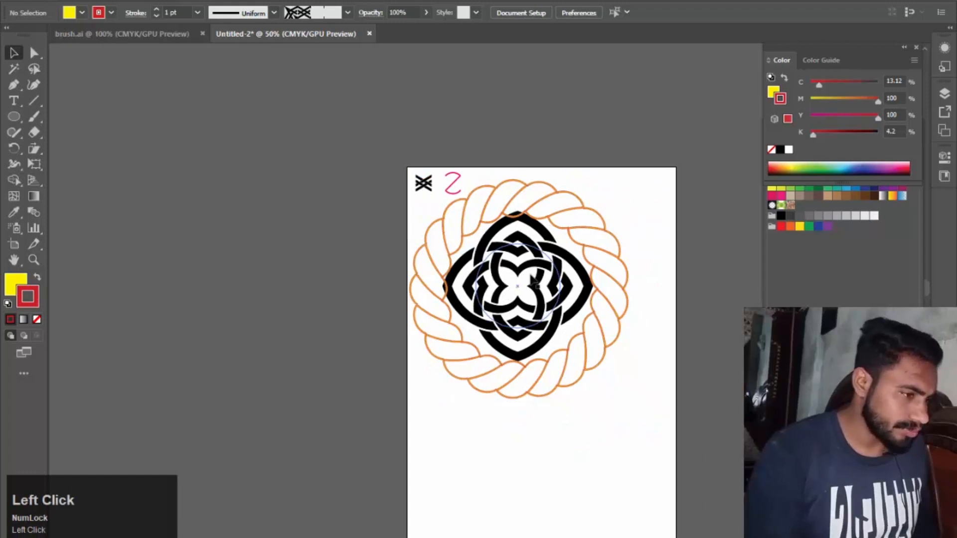
pyautogui.click(506, 200)
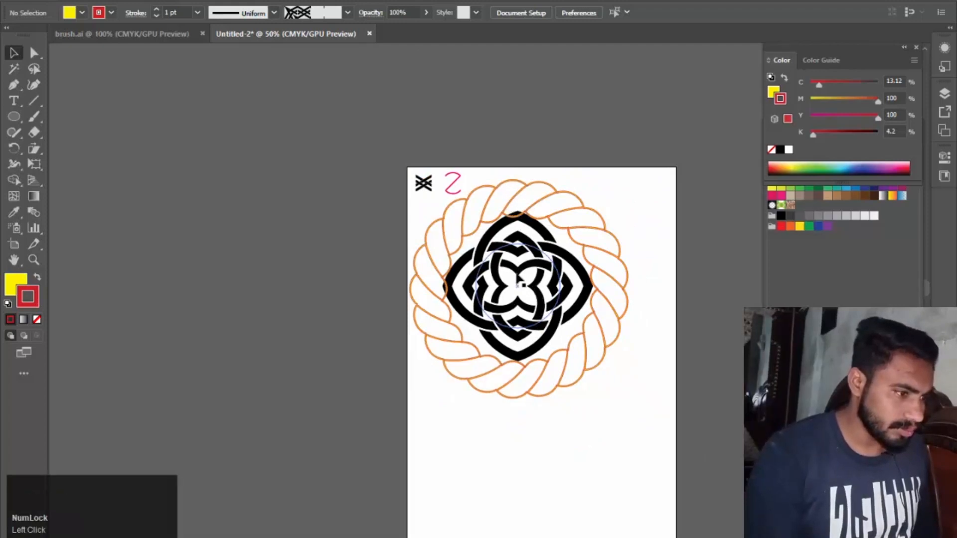
pyautogui.click(520, 278)
pyautogui.moveTo(562, 243); pyautogui.dragTo(654, 201)
pyautogui.press('capslock')
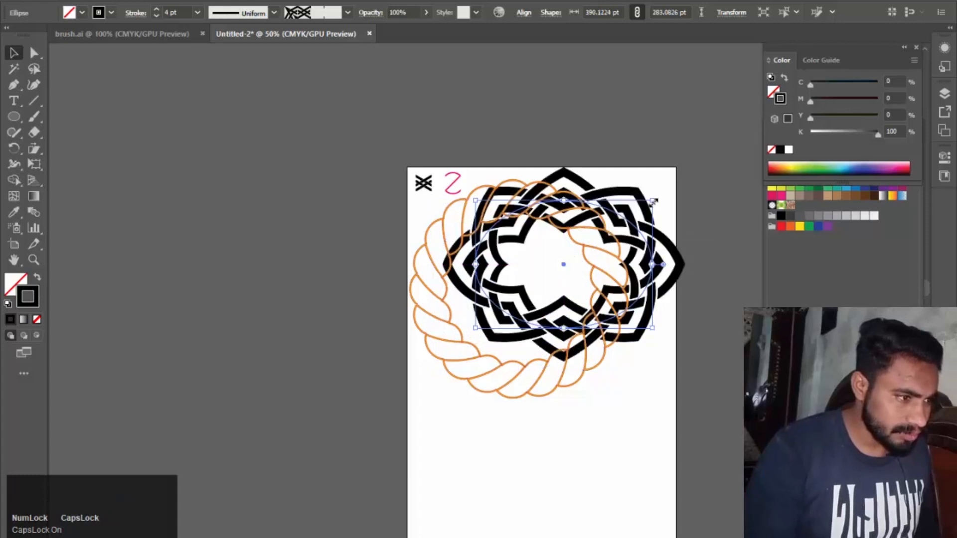
pyautogui.hotkey('ctrl', 'z')
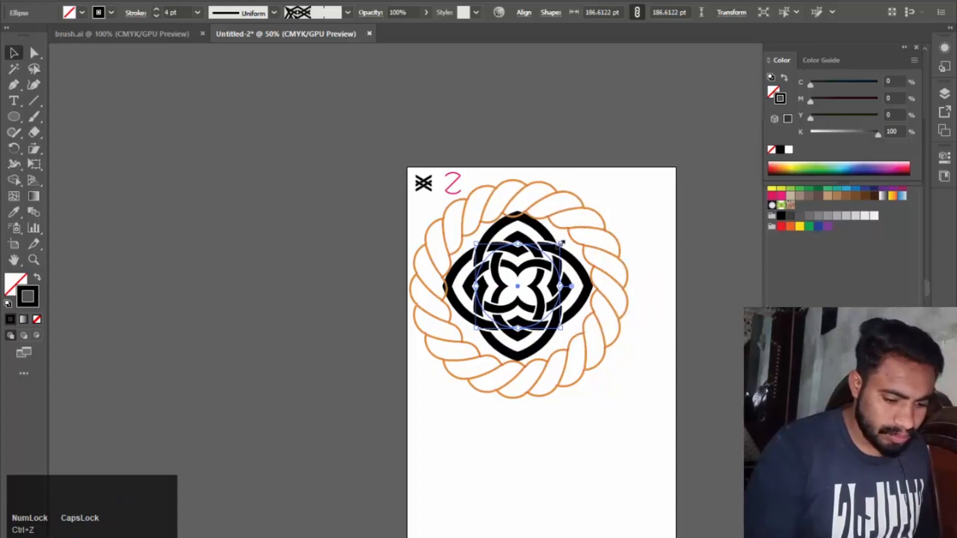
# Step: Enlarge the black woven circle proportionally from its corner to about 345 pt in diameter
pyautogui.press('capslock')
pyautogui.press('alt')
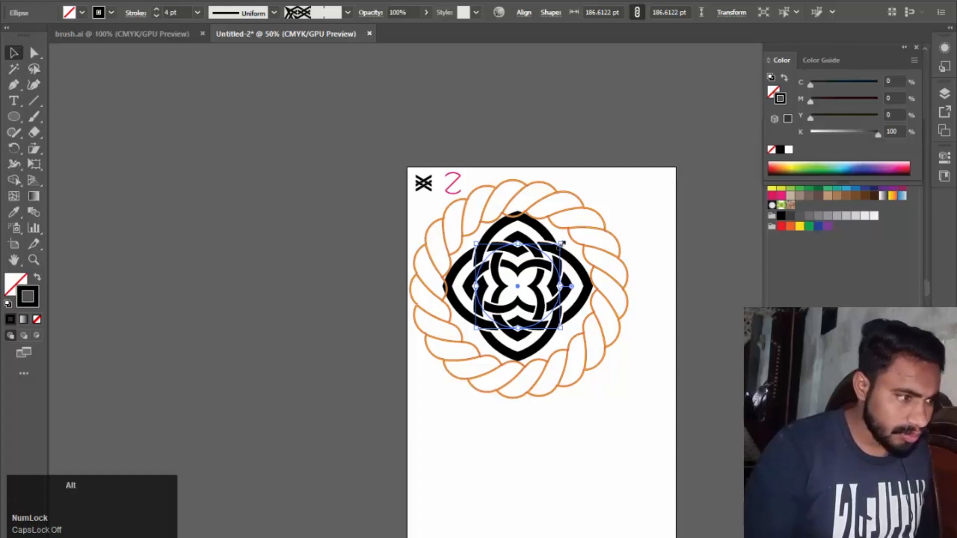
pyautogui.moveTo(561, 243)
pyautogui.mouseDown()
pyautogui.moveTo(602, 230)
pyautogui.moveTo(680, 178)
pyautogui.mouseUp()
pyautogui.click(549, 373)
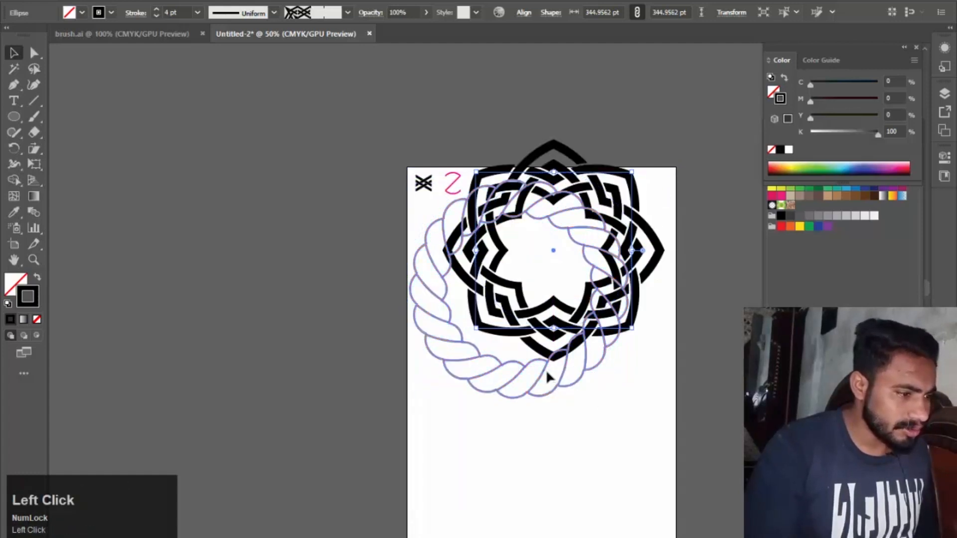
# Step: Shrink the rope ring into the centre of the black woven ornament, and move both together to the empty area beside the artboard
pyautogui.moveTo(628, 178); pyautogui.dragTo(570, 228)
pyautogui.click(654, 182)
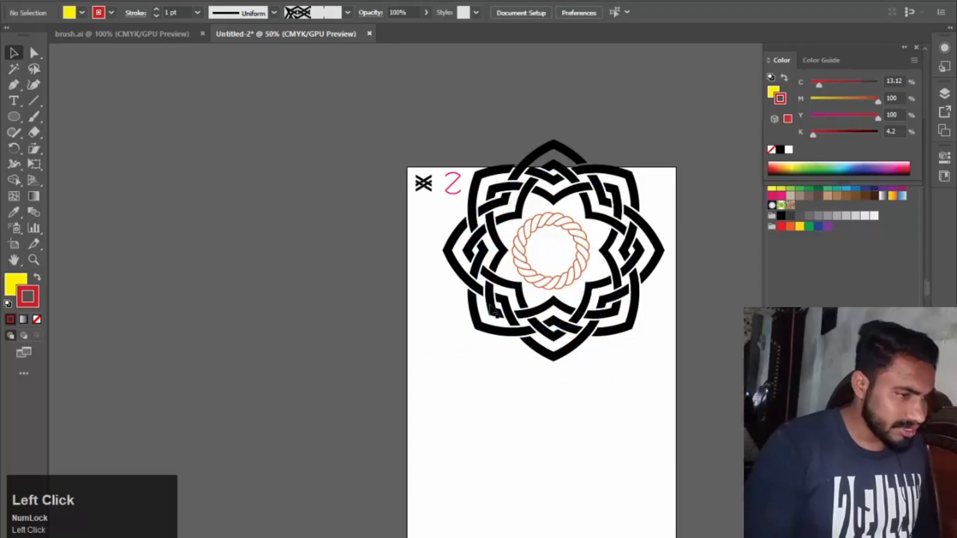
pyautogui.moveTo(498, 134)
pyautogui.mouseDown()
pyautogui.moveTo(566, 223)
pyautogui.moveTo(608, 250)
pyautogui.mouseUp()
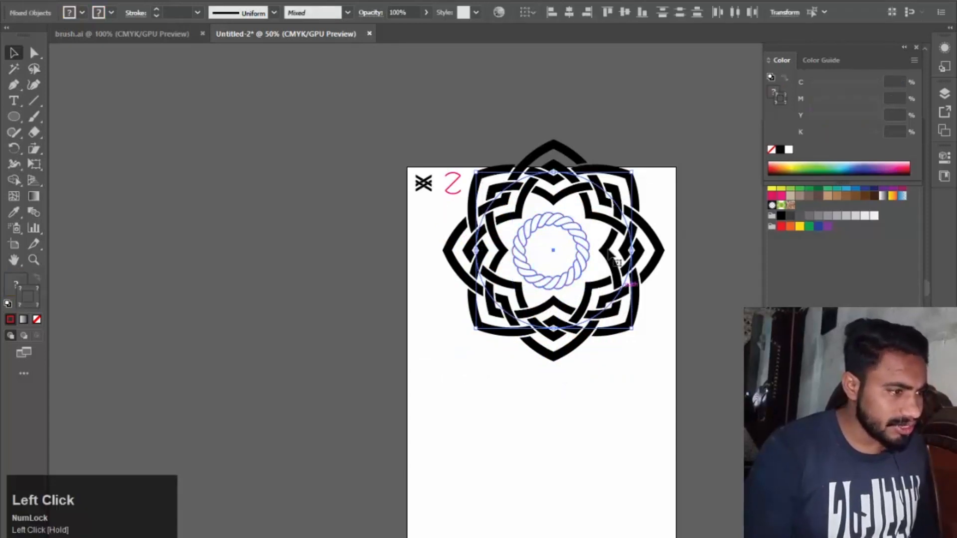
pyautogui.moveTo(550, 244); pyautogui.dragTo(314, 337)
pyautogui.click(455, 329)
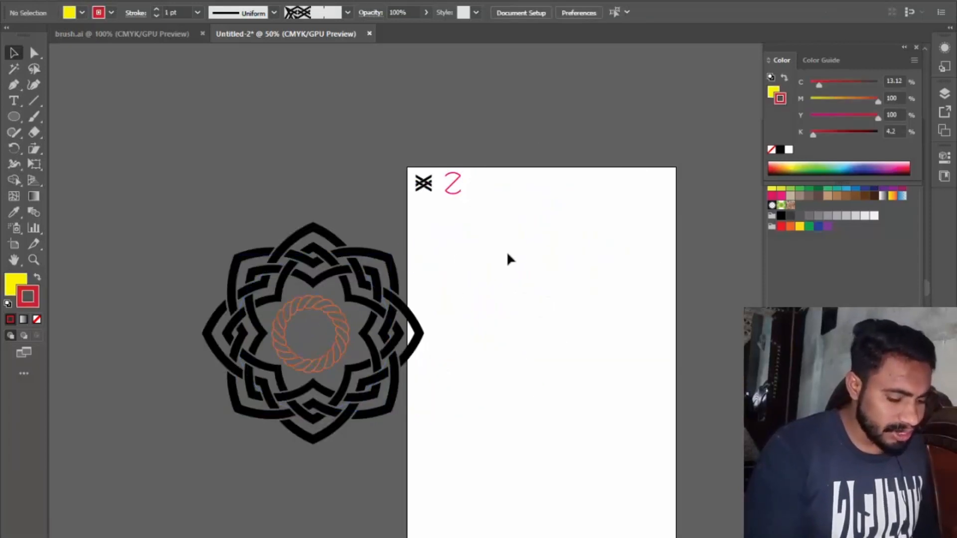
# Step: Draw a straight line 120 pt long on the empty part of the artboard and rotate it to vertical
pyautogui.scroll(3, 527, 283)
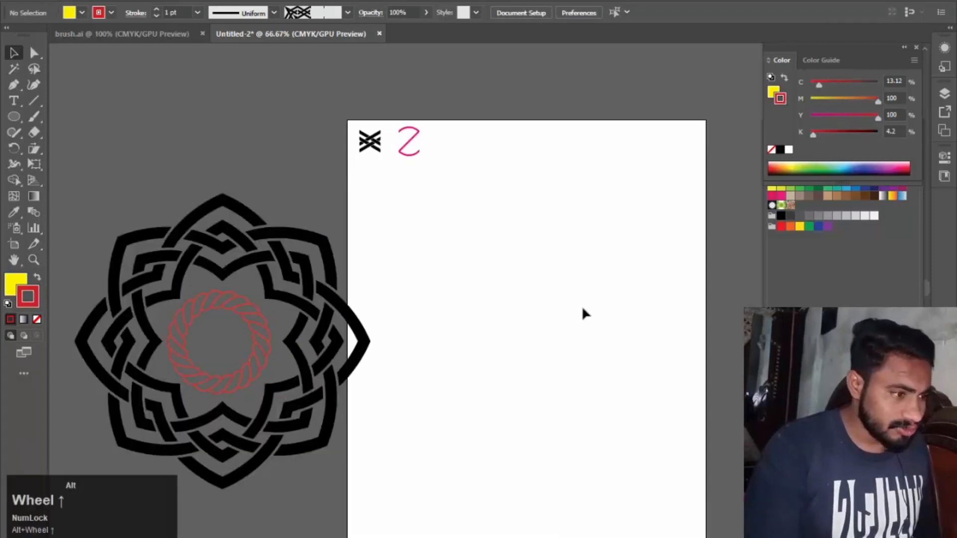
pyautogui.moveTo(523, 217); pyautogui.dragTo(532, 301)
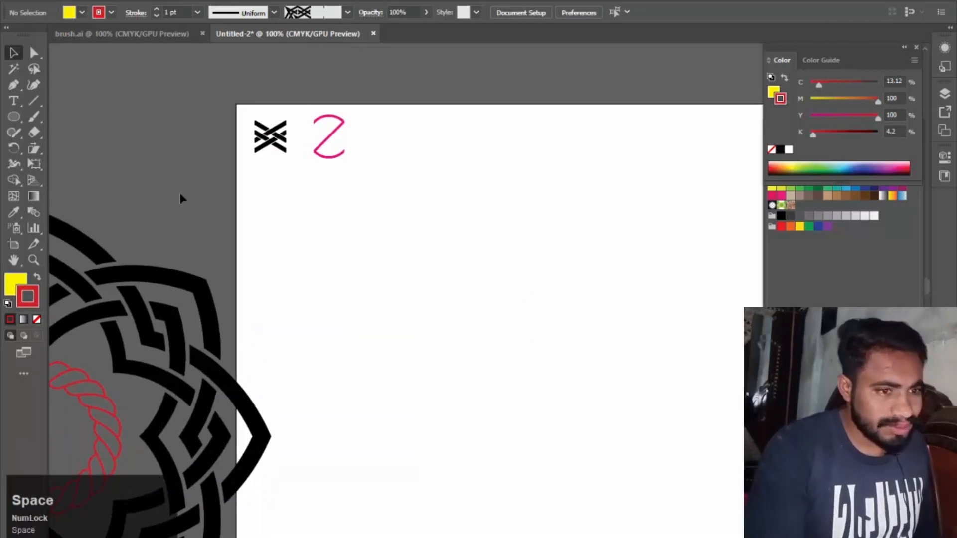
pyautogui.click(31, 102)
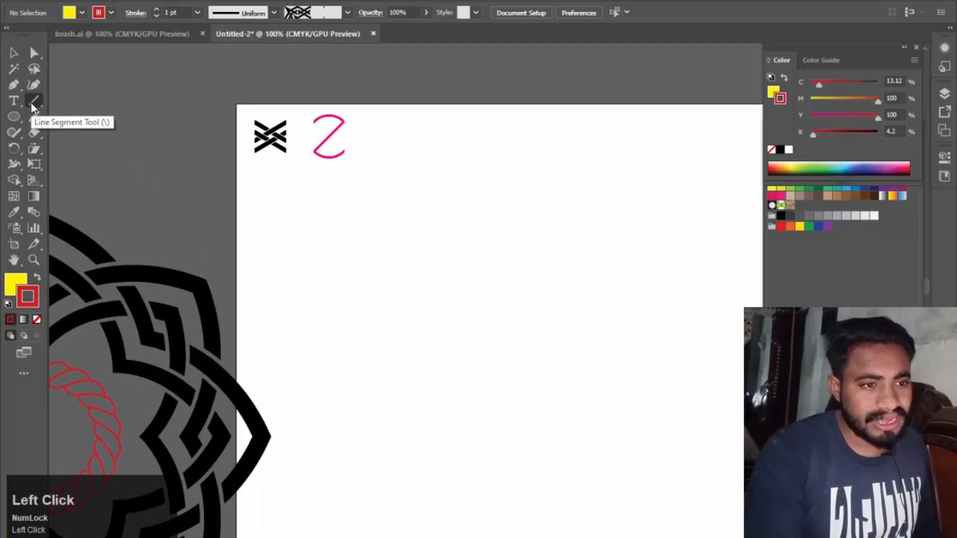
pyautogui.click(401, 243)
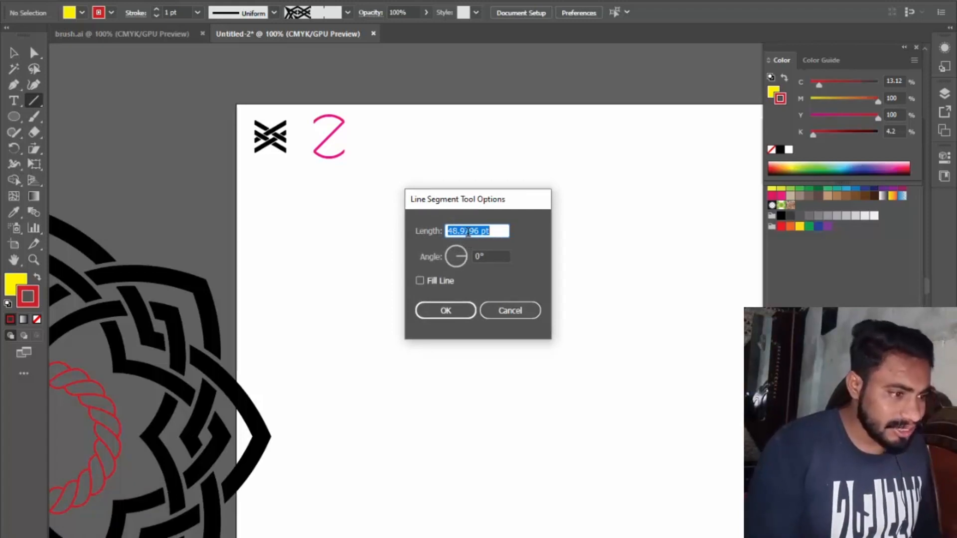
pyautogui.write('120')
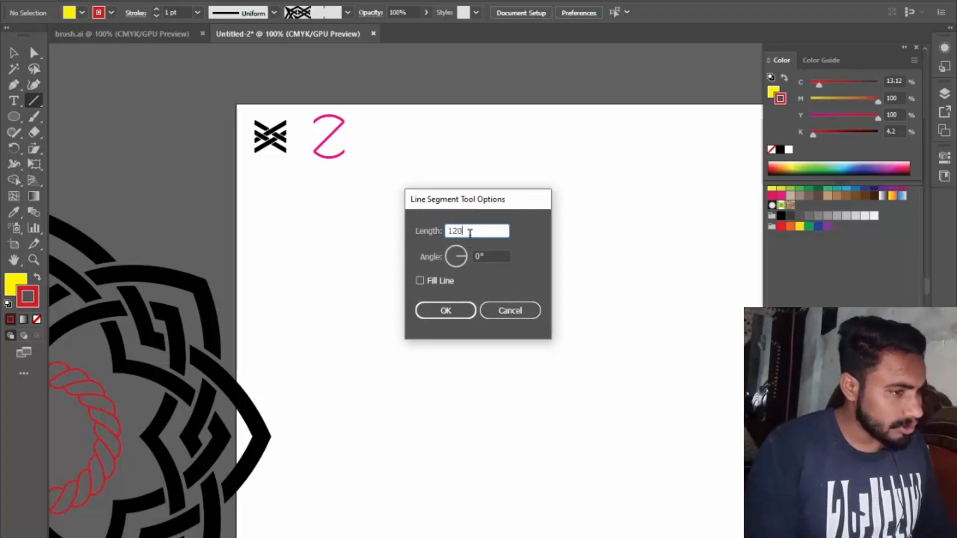
pyautogui.press('Return')
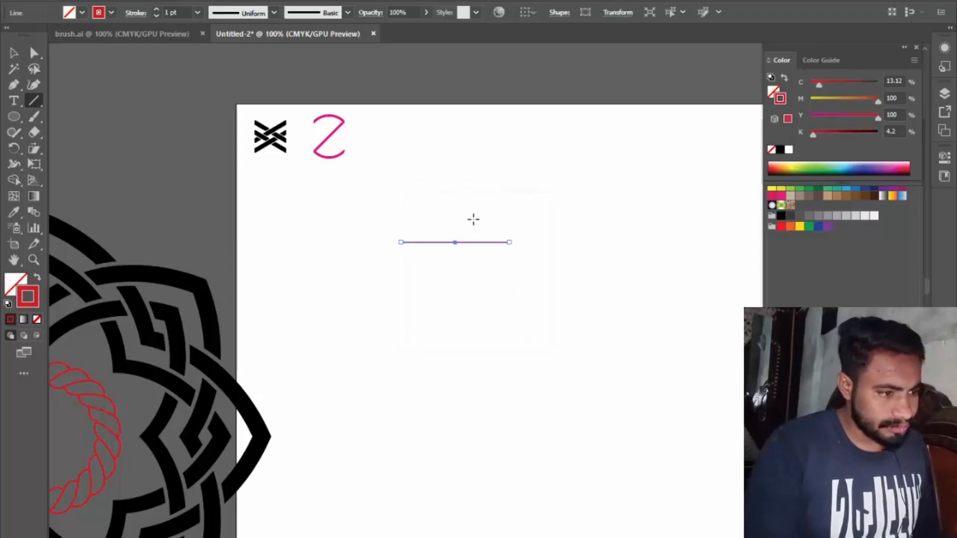
pyautogui.click(15, 52)
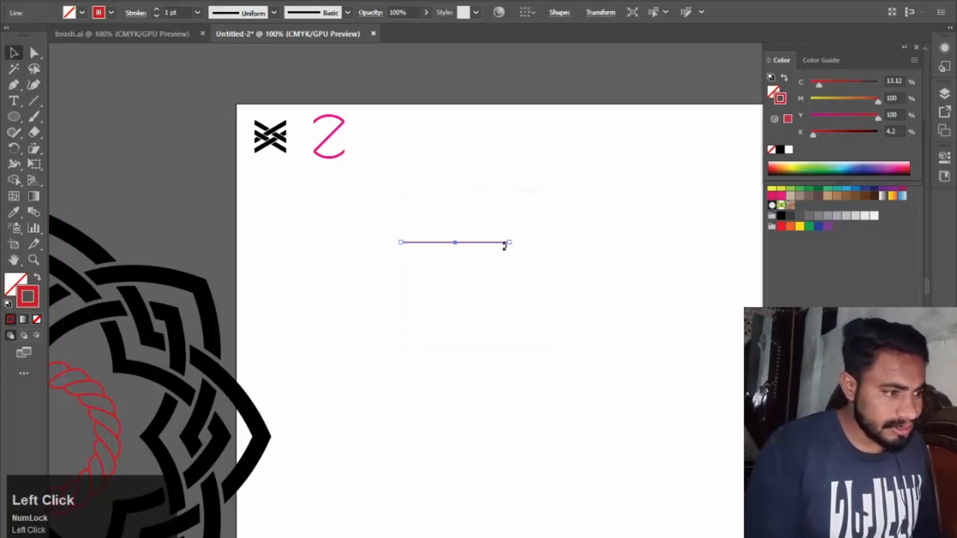
pyautogui.moveTo(513, 244); pyautogui.dragTo(483, 324)
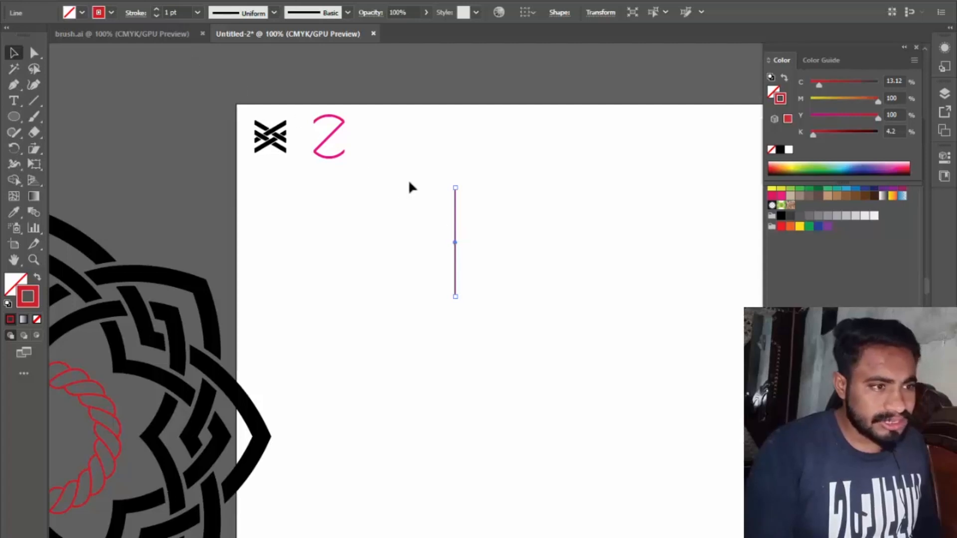
# Step: Apply a Zig Zag effect to the vertical line with an absolute size of 10 pt, 3 ridges per segment and smooth points
pyautogui.click(214, 0)
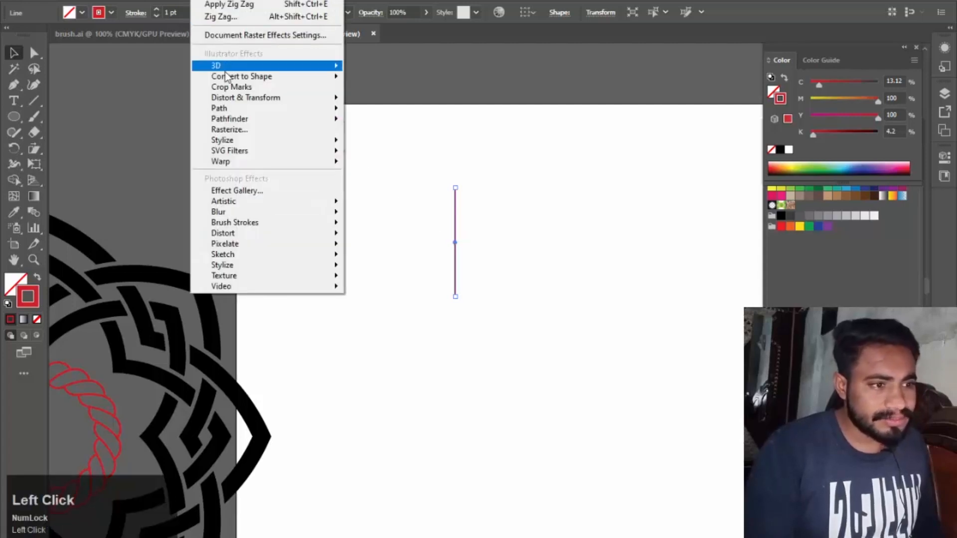
pyautogui.moveTo(235, 99)
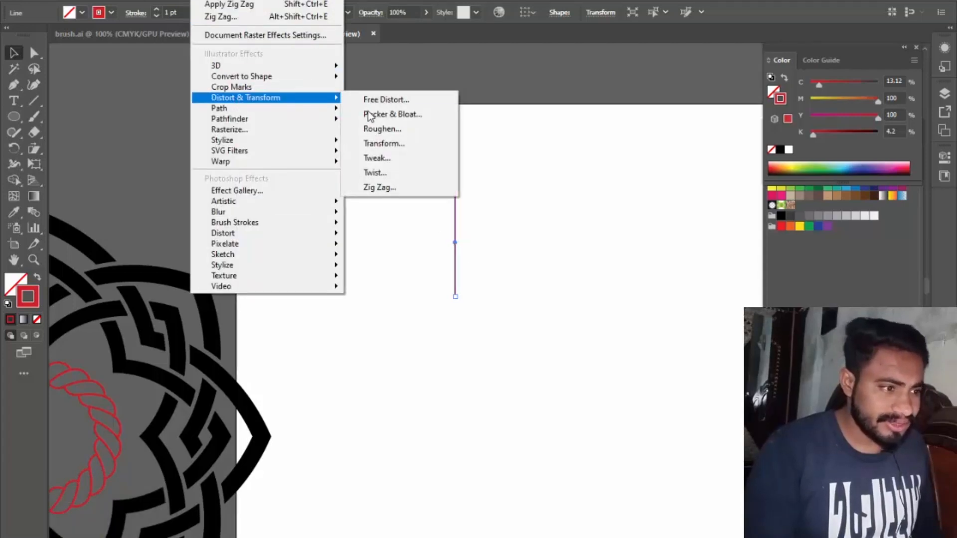
pyautogui.click(386, 187)
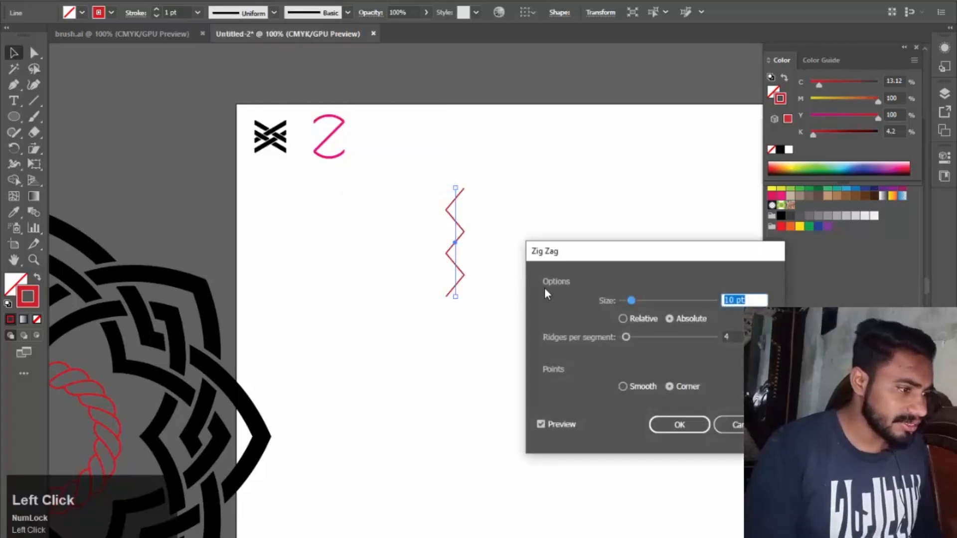
pyautogui.scroll(-1, 753, 337)
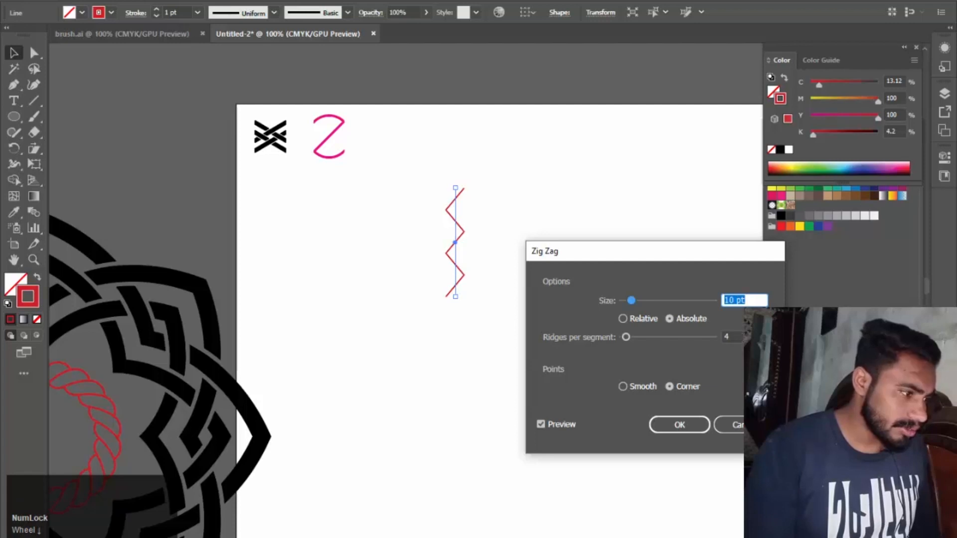
pyautogui.click(743, 338)
pyautogui.scroll(-1, 743, 337)
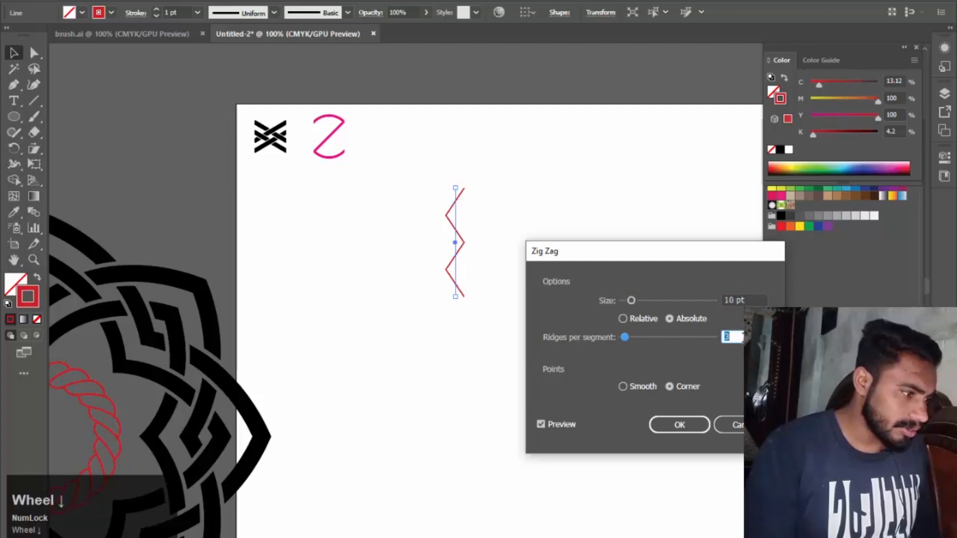
pyautogui.click(623, 386)
pyautogui.click(681, 426)
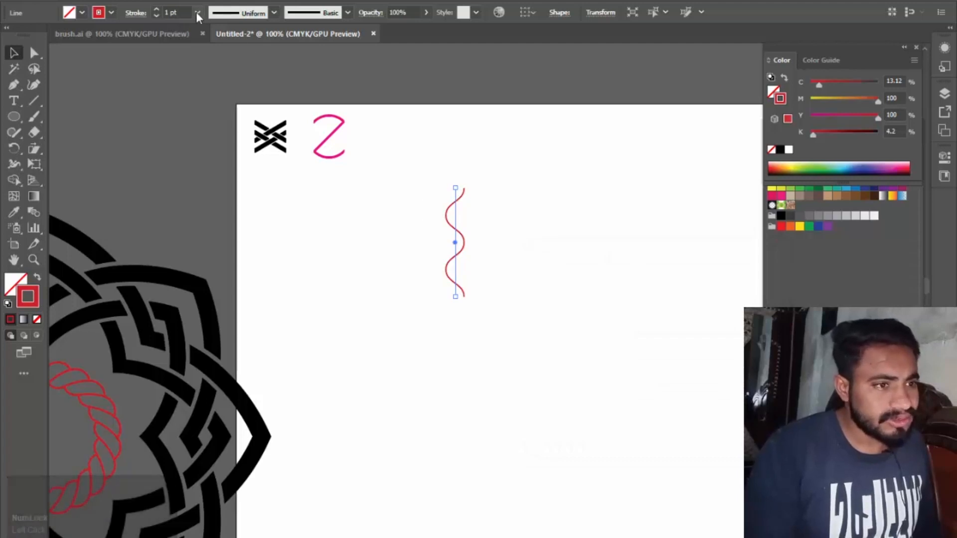
# Step: Set the wavy line's stroke weight to 12.5 pt
pyautogui.scroll(4, 178, 13)
pyautogui.scroll(7, 178, 13)
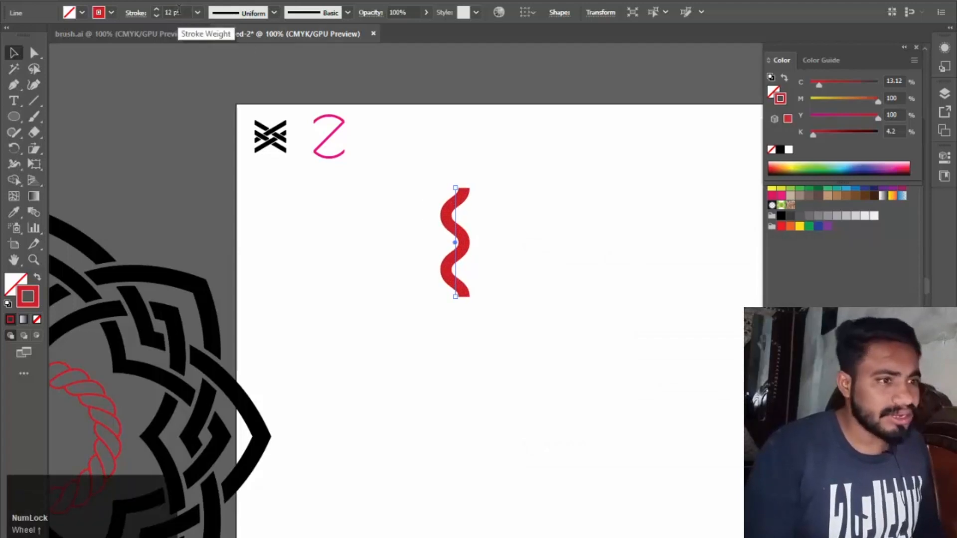
pyautogui.click(174, 12)
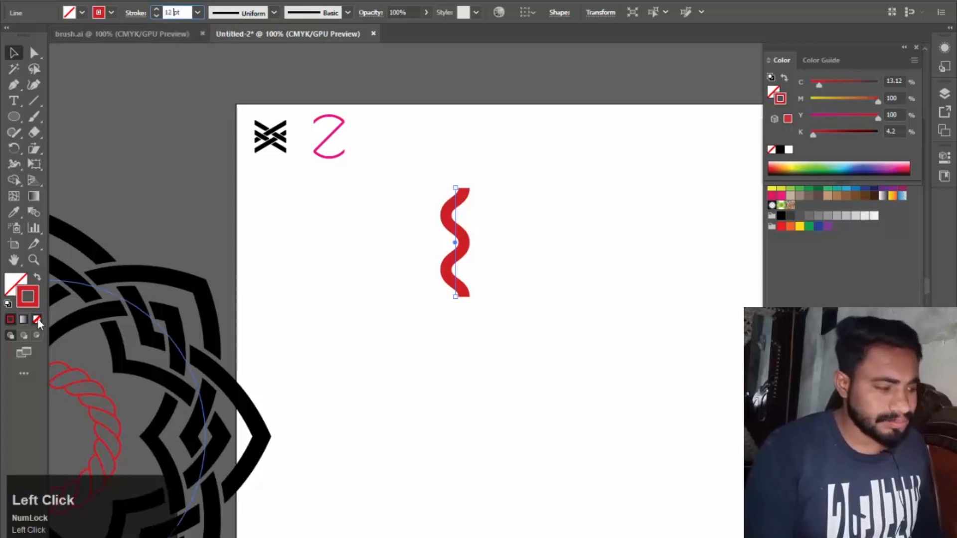
pyautogui.press('Left')
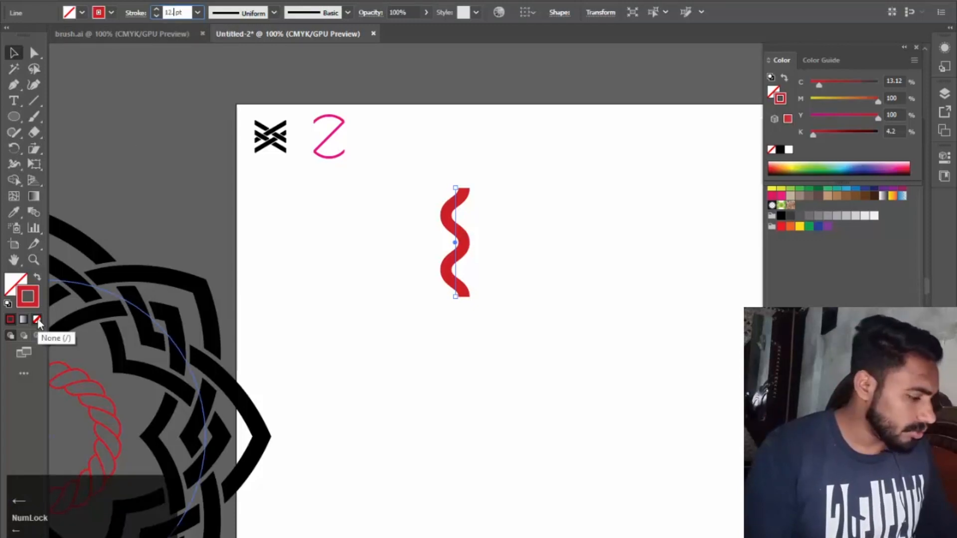
pyautogui.write('.5')
pyautogui.press('Return')
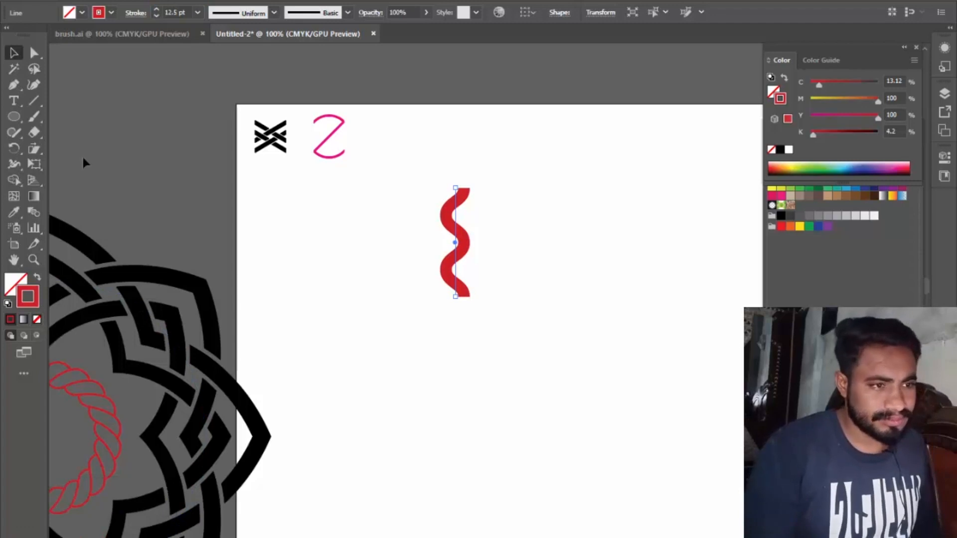
# Step: Make a copy of the wavy line moved 0 pt horizontally and 20 pt vertically, and repeat the transformation once
pyautogui.rightClick(446, 221)
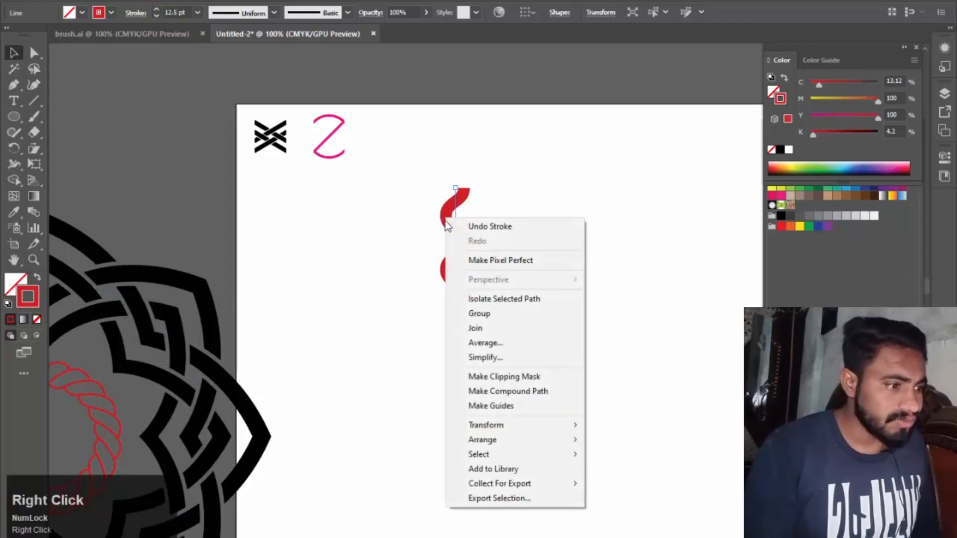
pyautogui.moveTo(488, 426)
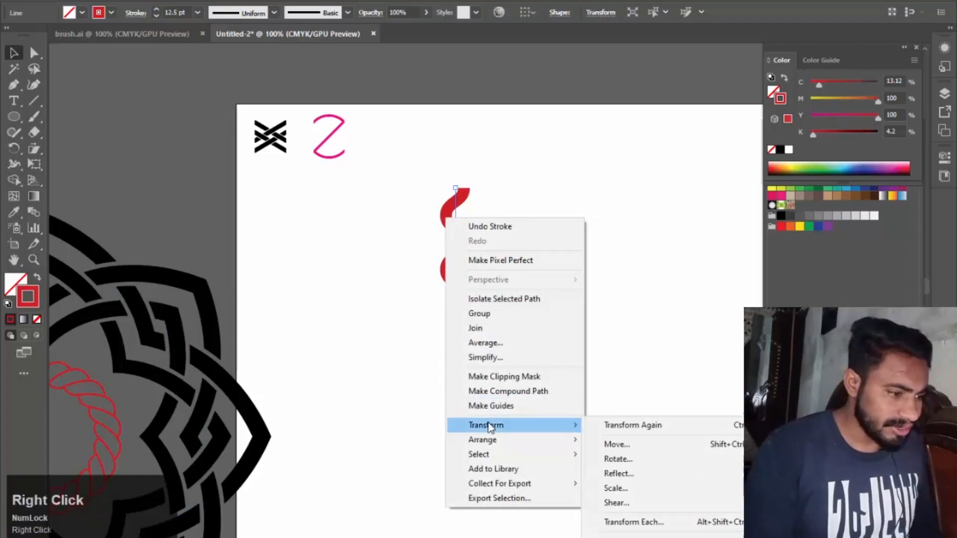
pyautogui.click(620, 443)
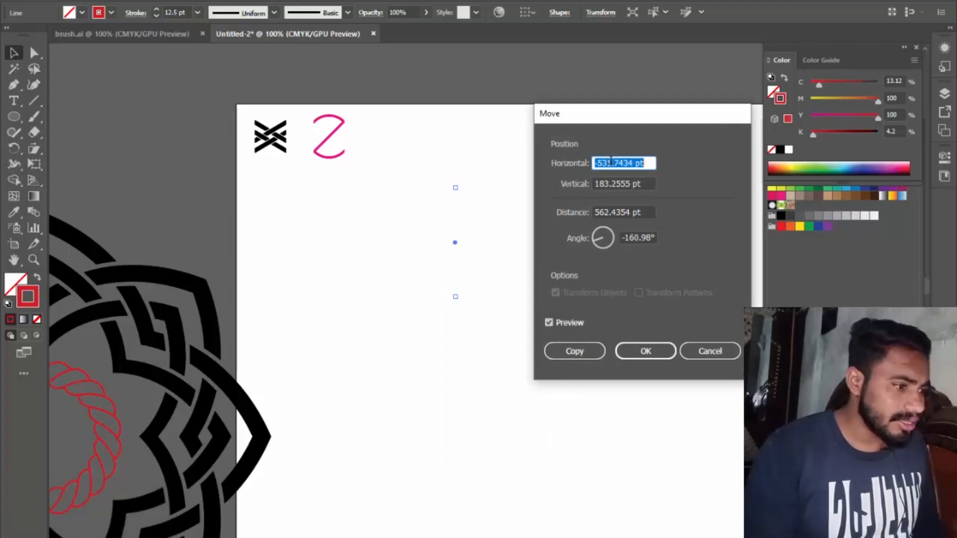
pyautogui.scroll(-1, 616, 159)
pyautogui.write('0')
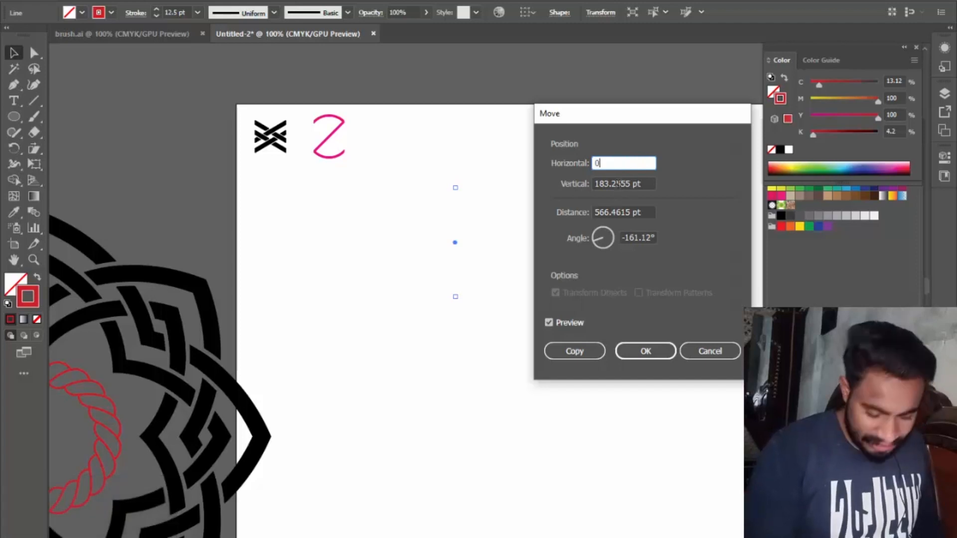
pyautogui.click(615, 185)
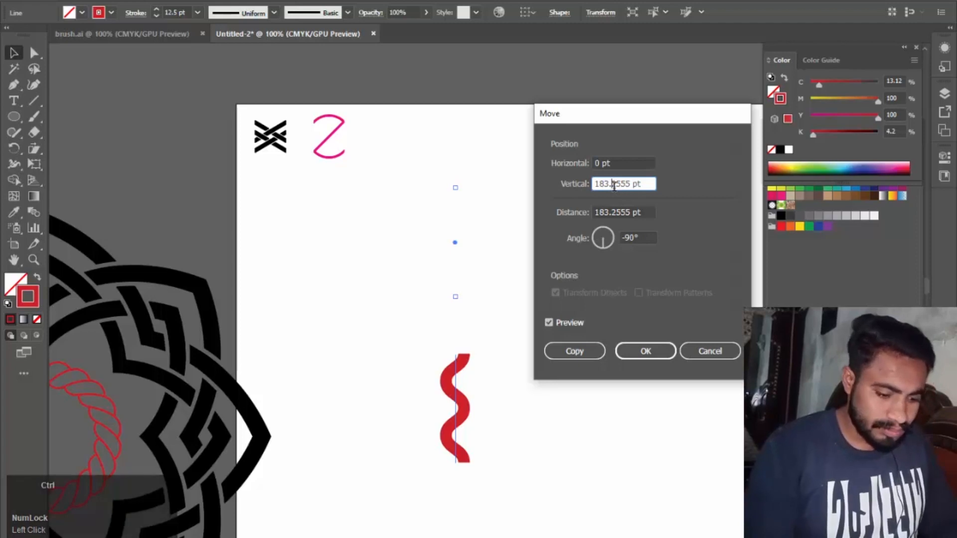
pyautogui.hotkey('ctrl', 'a')
pyautogui.write('2')
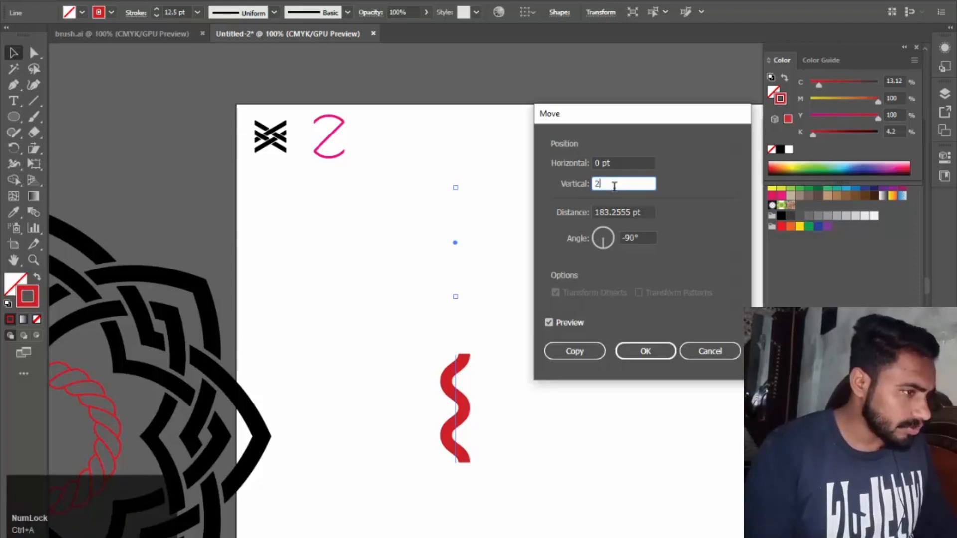
pyautogui.click(609, 220)
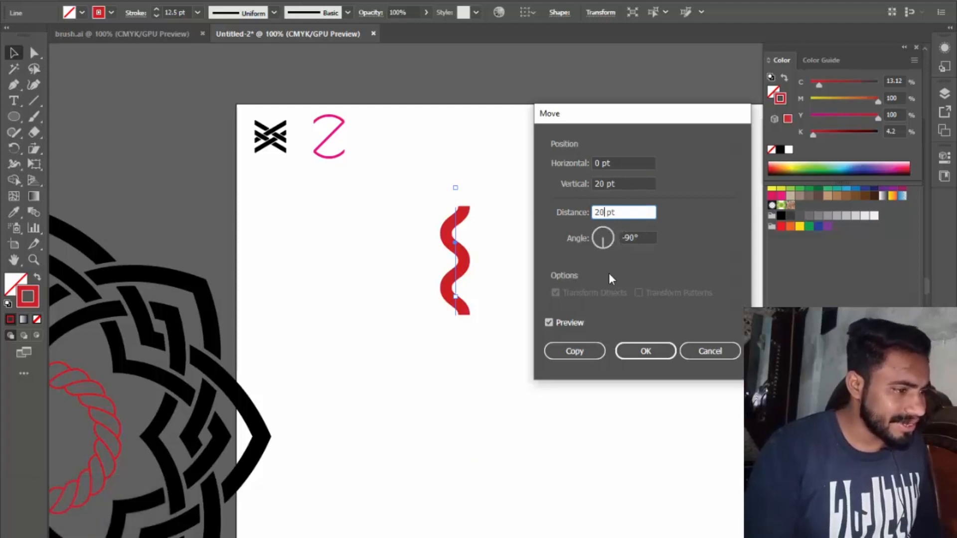
pyautogui.click(574, 351)
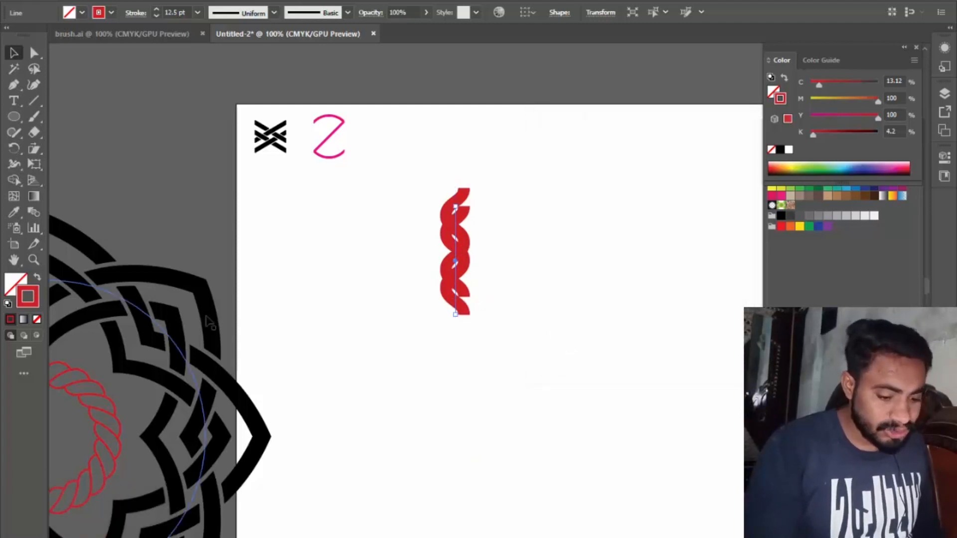
pyautogui.hotkey('ctrl', 'd')
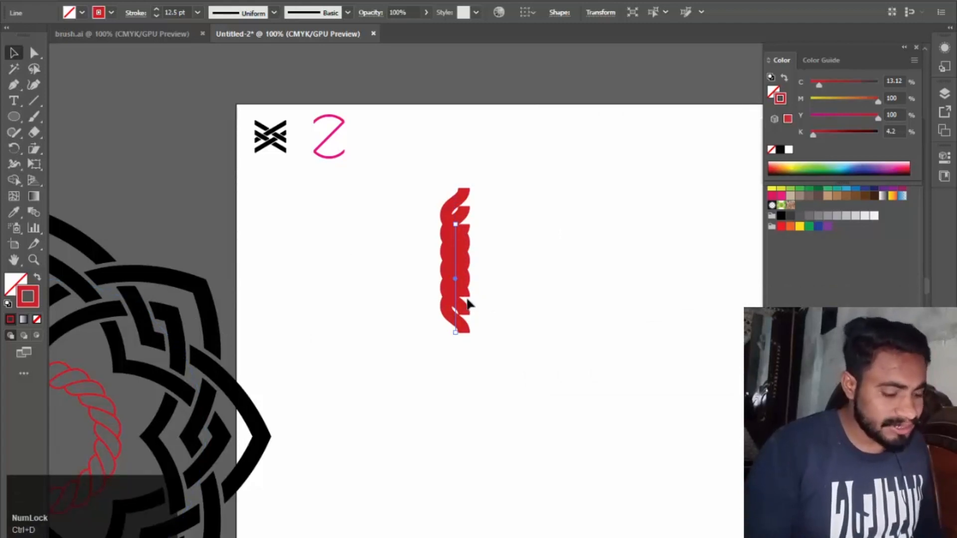
# Step: Draw a horizontal line across the braid at the third wavy line's upper end and give it no stroke
pyautogui.keyDown('alt'); pyautogui.scroll(3, 464, 297); pyautogui.keyUp('alt')
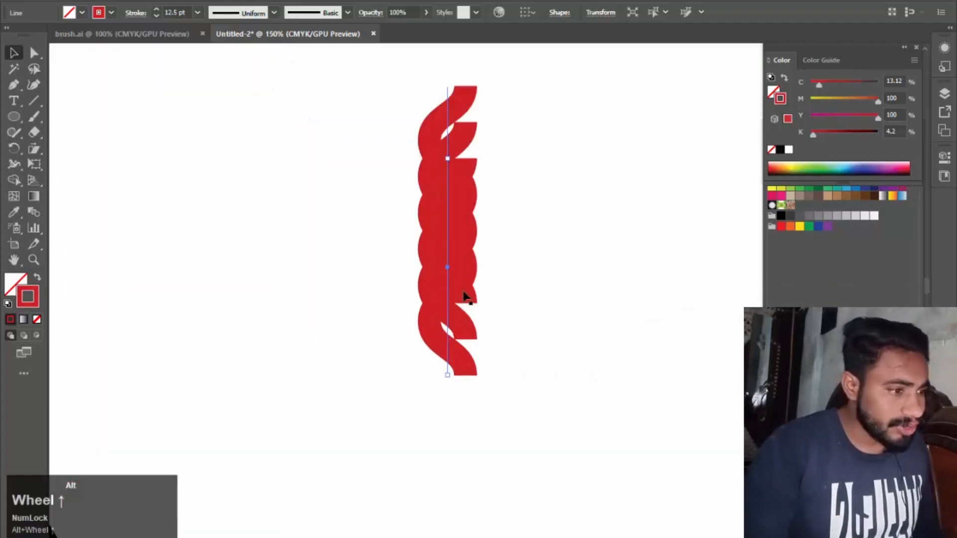
pyautogui.click(557, 142)
pyautogui.moveTo(301, 105); pyautogui.dragTo(593, 224)
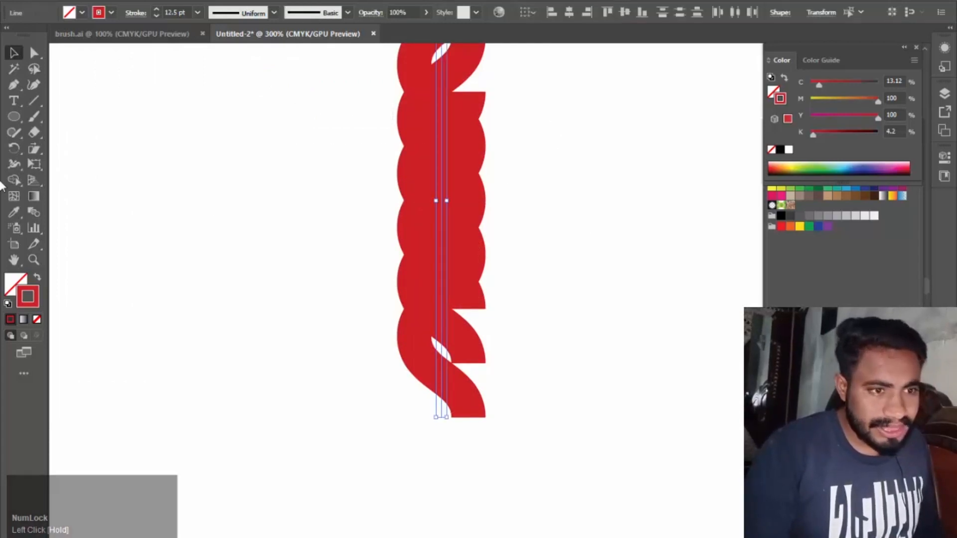
pyautogui.click(32, 102)
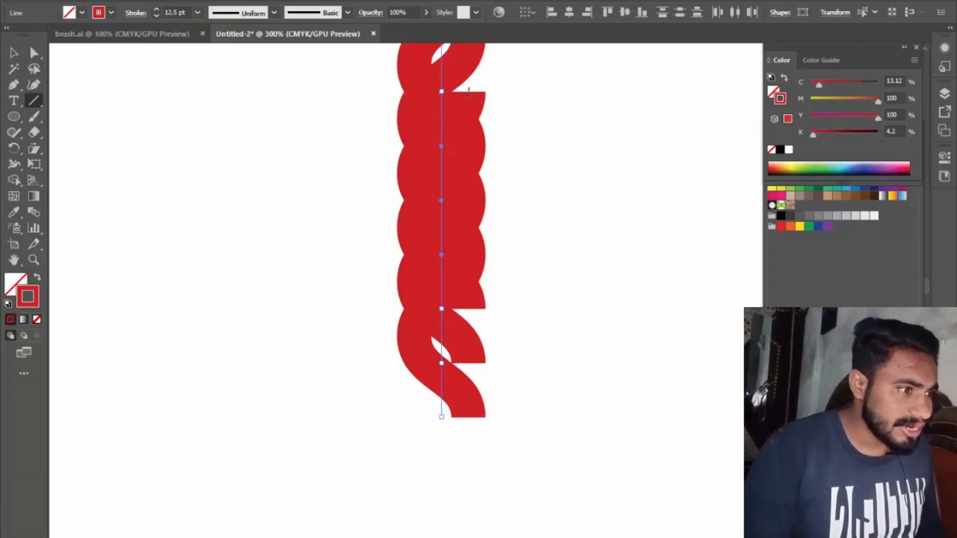
pyautogui.moveTo(389, 92); pyautogui.dragTo(502, 92)
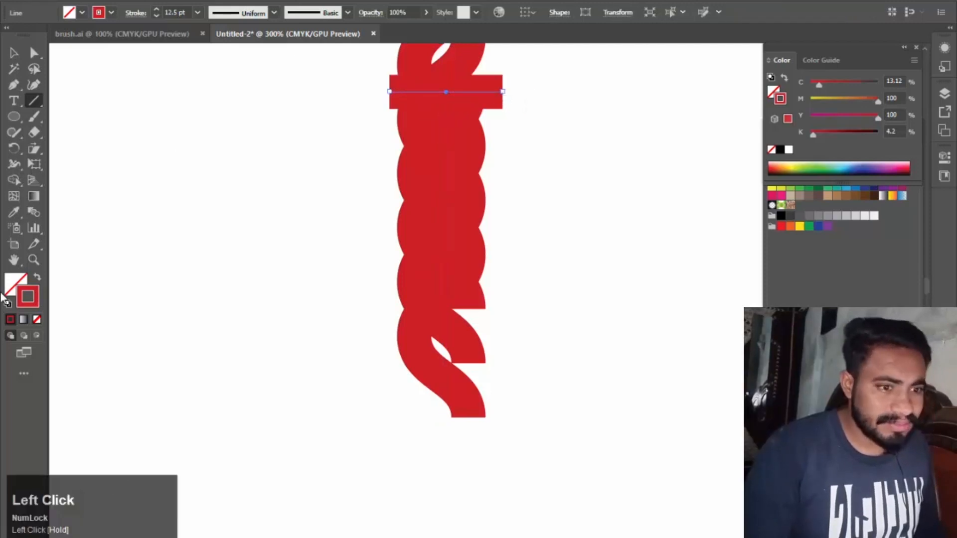
pyautogui.click(36, 300)
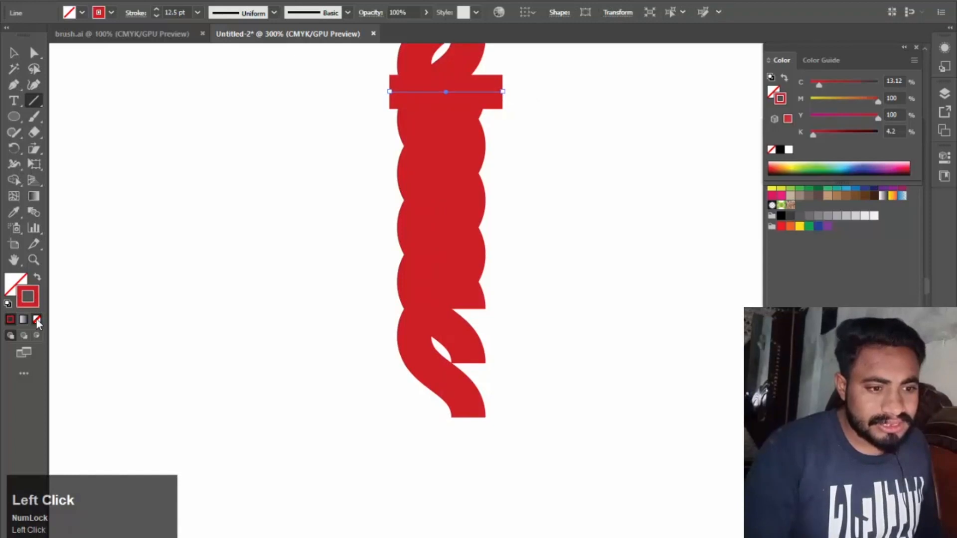
pyautogui.click(38, 322)
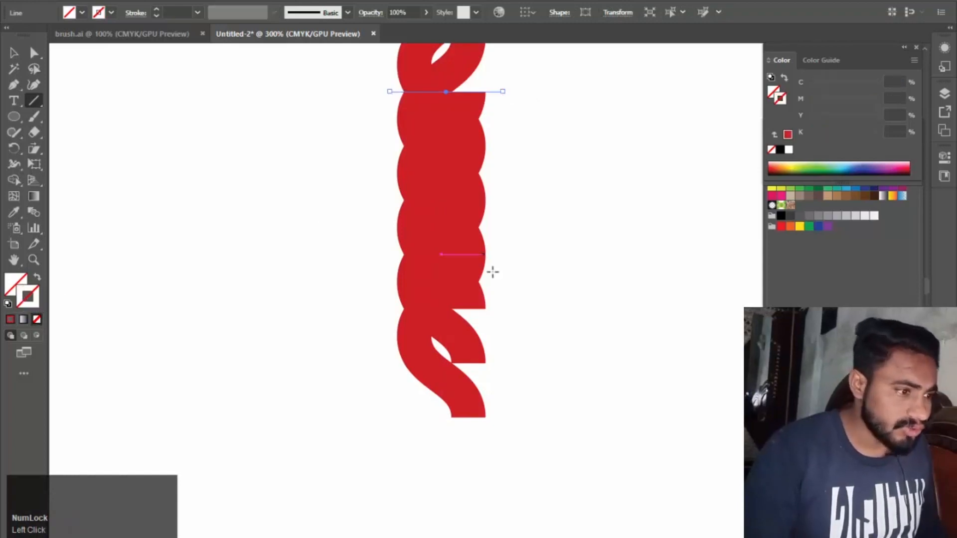
# Step: Copy the horizontal line straight down to the matching strand crossing, so the two lines bound one repeat of the braid
pyautogui.click(15, 52)
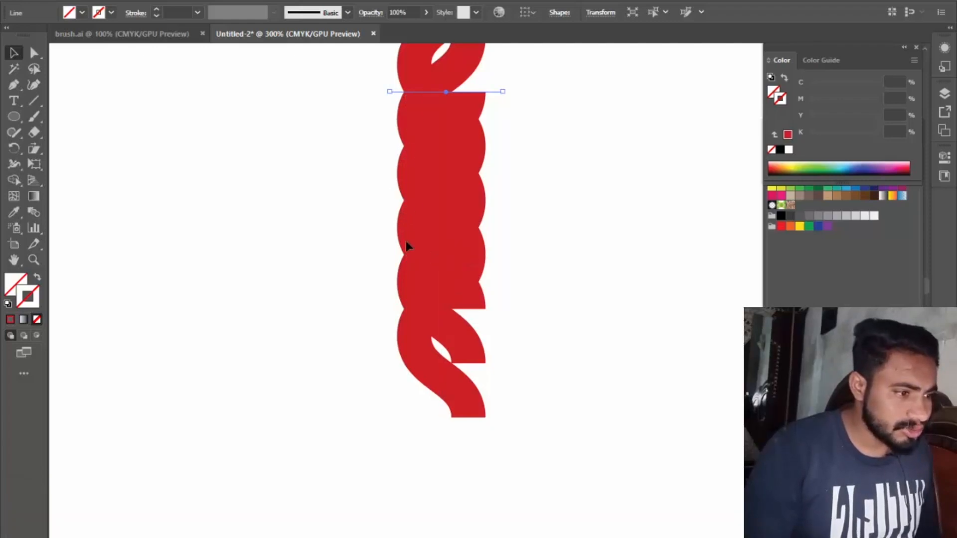
pyautogui.moveTo(447, 94); pyautogui.dragTo(442, 251)
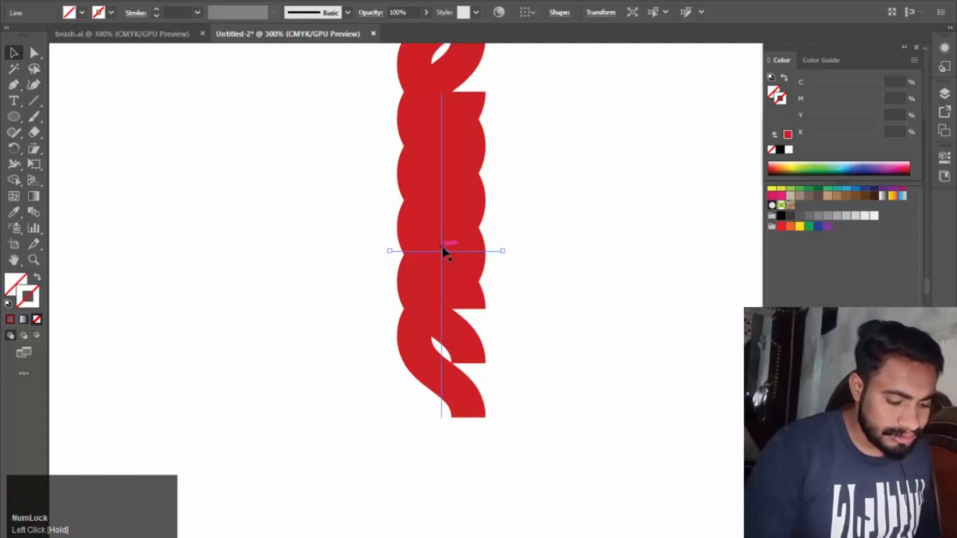
pyautogui.click(446, 256)
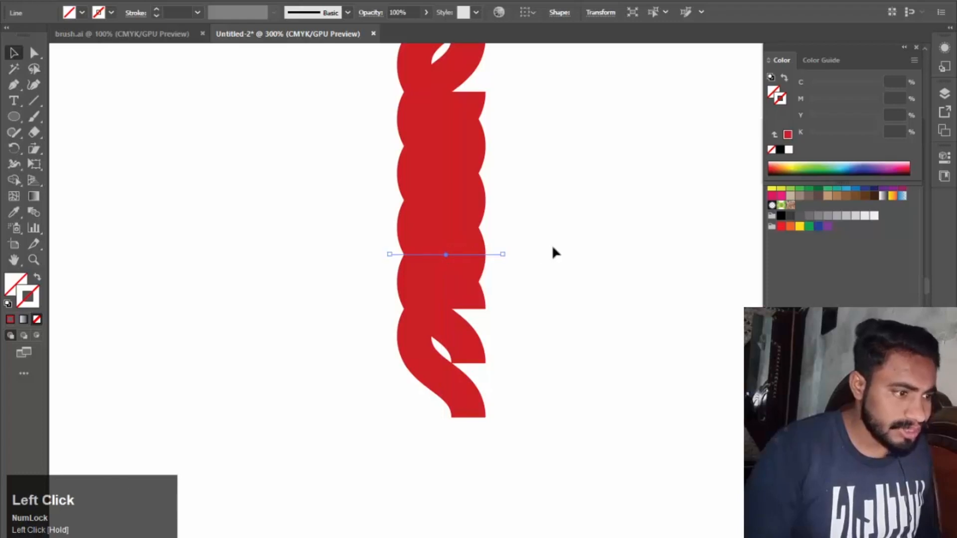
# Step: Expand the appearance of the wavy lines and both horizontal lines, and expand their fill and stroke into shapes
pyautogui.click(370, 130)
pyautogui.moveTo(353, 65); pyautogui.dragTo(578, 329)
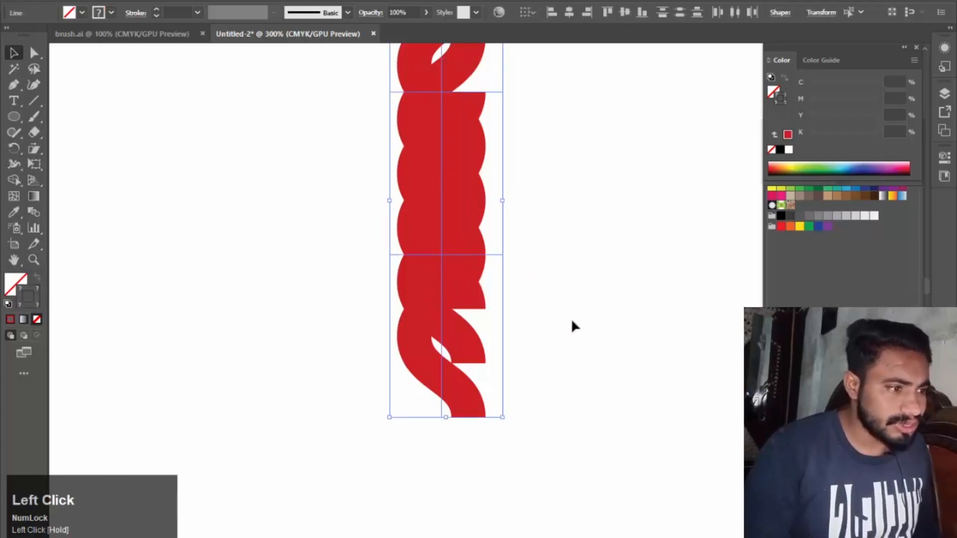
pyautogui.click(106, 1)
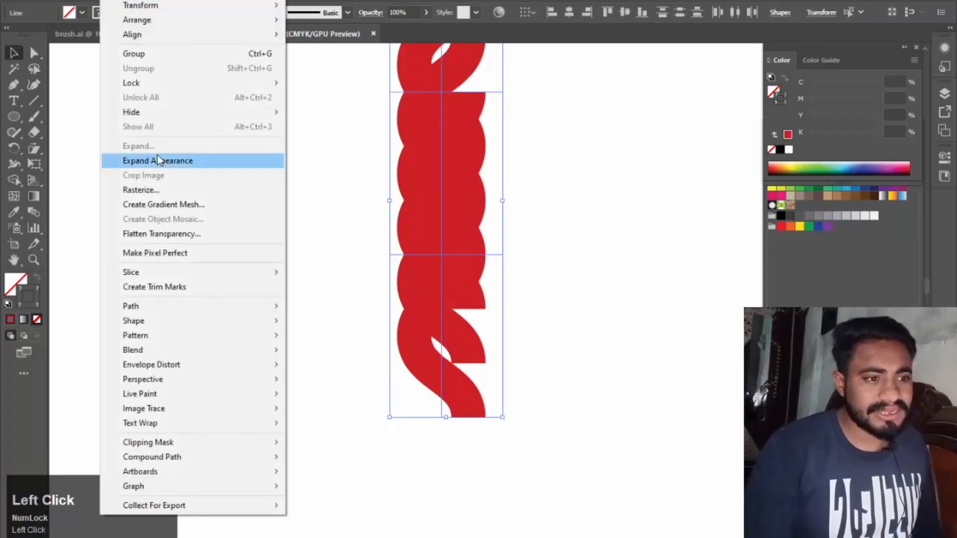
pyautogui.click(159, 161)
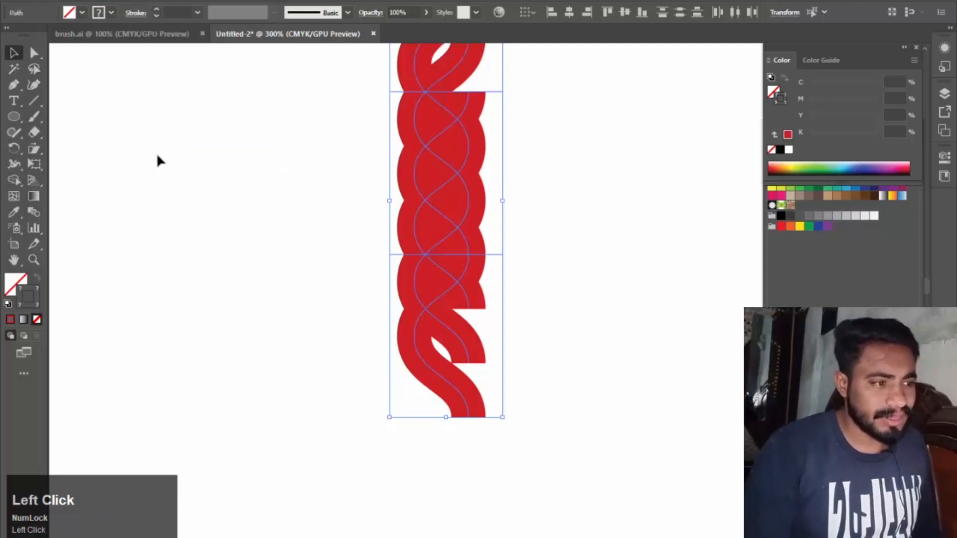
pyautogui.click(126, 1)
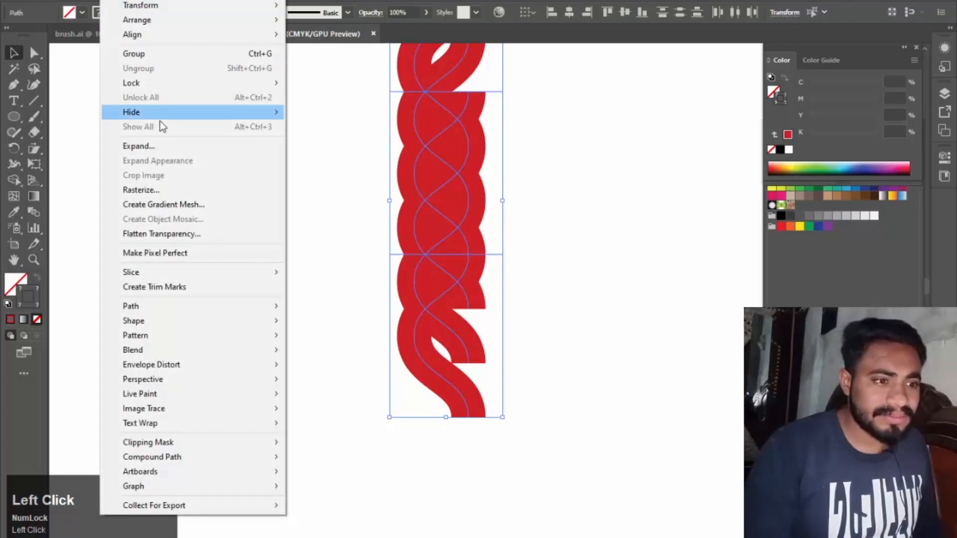
pyautogui.click(151, 145)
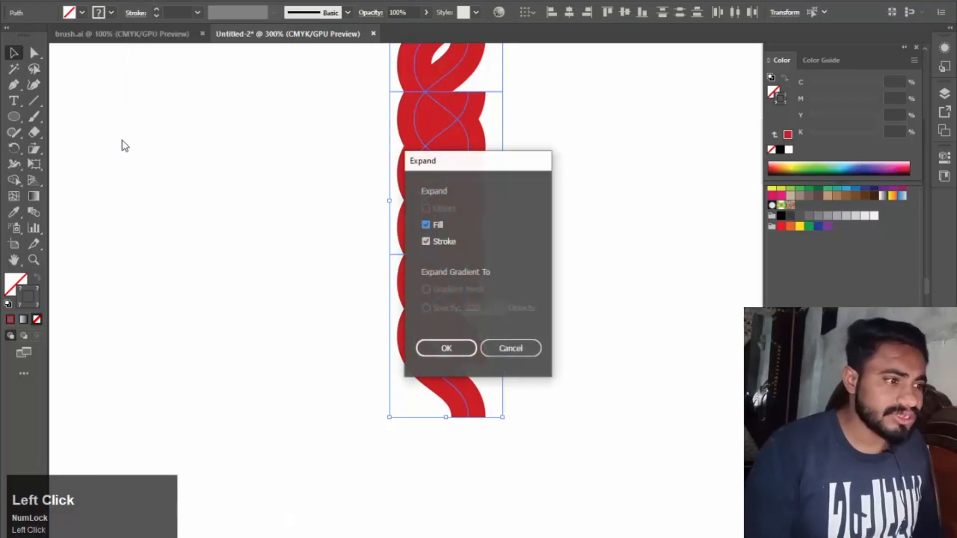
pyautogui.click(444, 346)
pyautogui.click(576, 235)
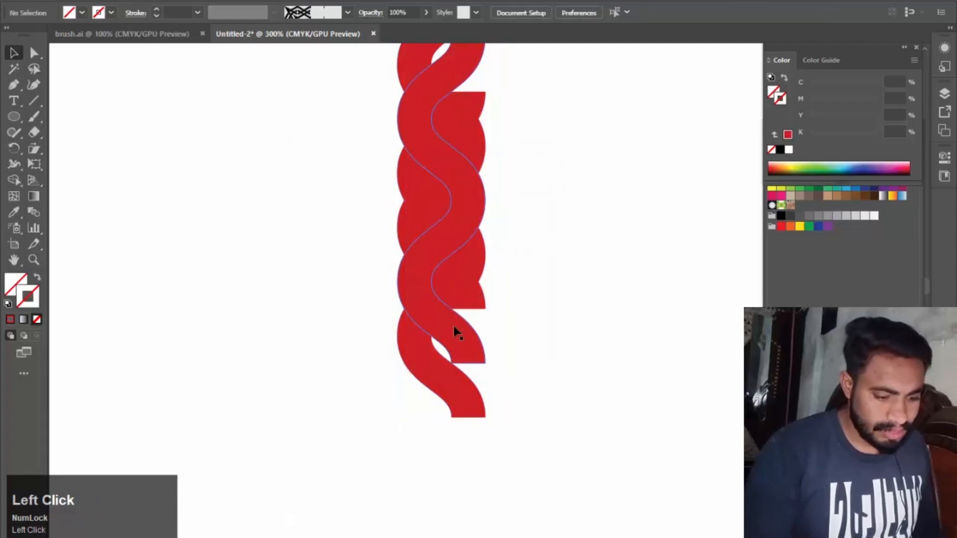
# Step: Select the braid with both dividing lines and use Shape Builder to remove the upper line's overhang and the strands above it
pyautogui.hotkey('ctrl', 'a')
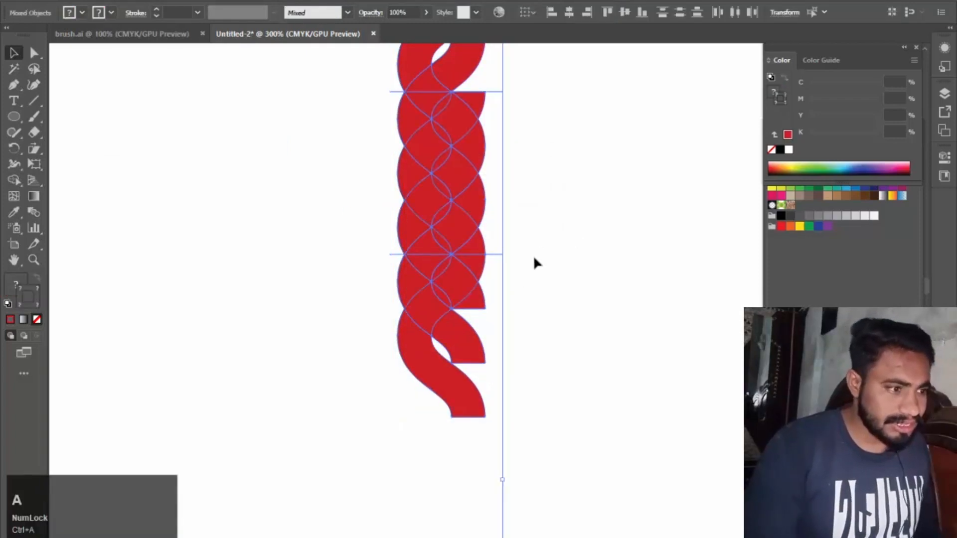
pyautogui.click(584, 230)
pyautogui.moveTo(619, 365); pyautogui.dragTo(286, 72)
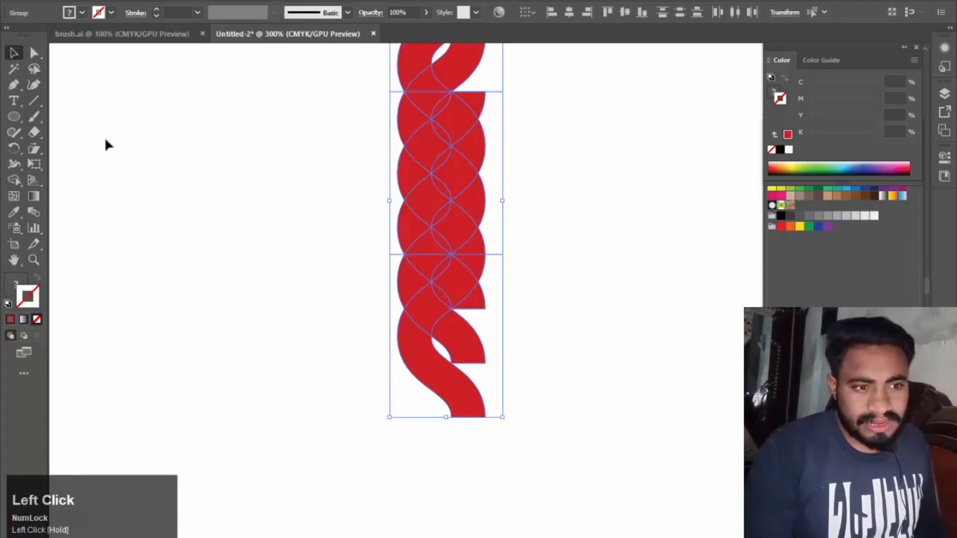
pyautogui.click(13, 181)
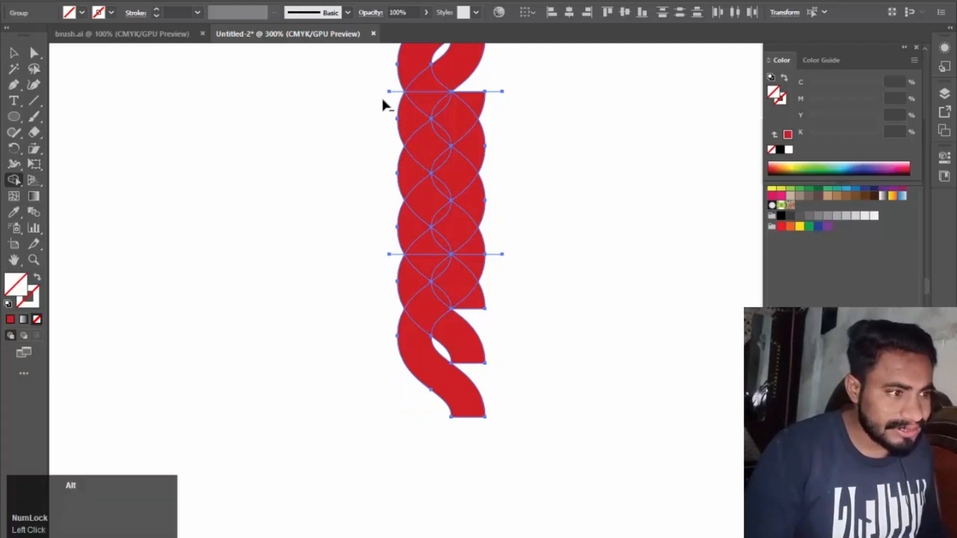
pyautogui.keyDown('alt'); pyautogui.click(397, 94); pyautogui.keyUp('alt')
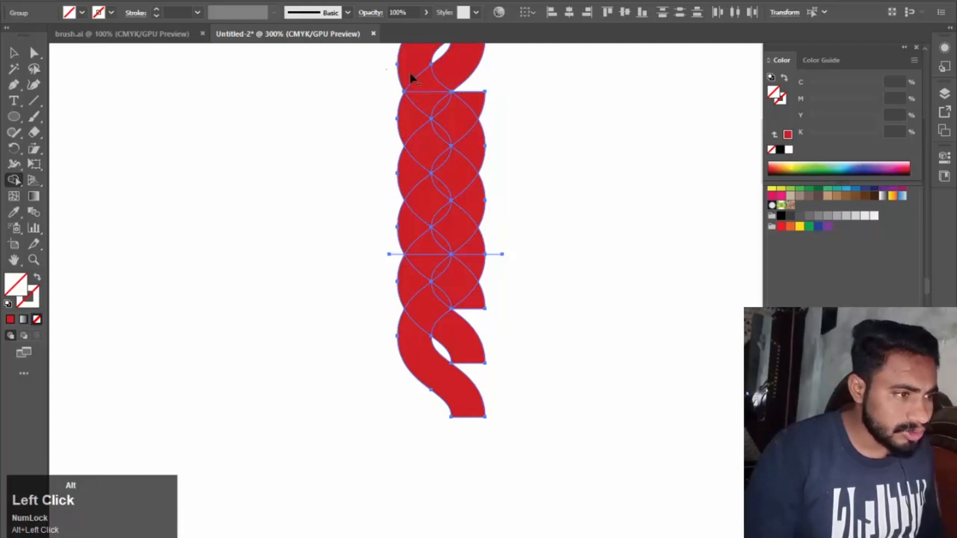
pyautogui.moveTo(410, 74)
pyautogui.keyDown('alt'); pyautogui.mouseDown()
pyautogui.moveTo(464, 79)
pyautogui.moveTo(487, 112)
pyautogui.mouseUp(); pyautogui.keyUp('alt')
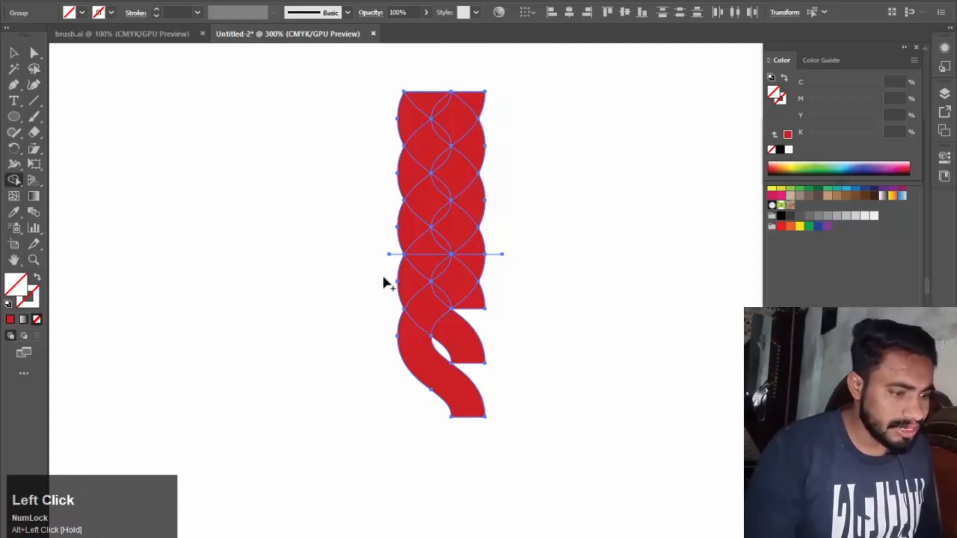
# Step: Remove the lower dividing line's overhang and all strand parts below that line with Shape Builder
pyautogui.keyDown('alt'); pyautogui.click(396, 256); pyautogui.keyUp('alt')
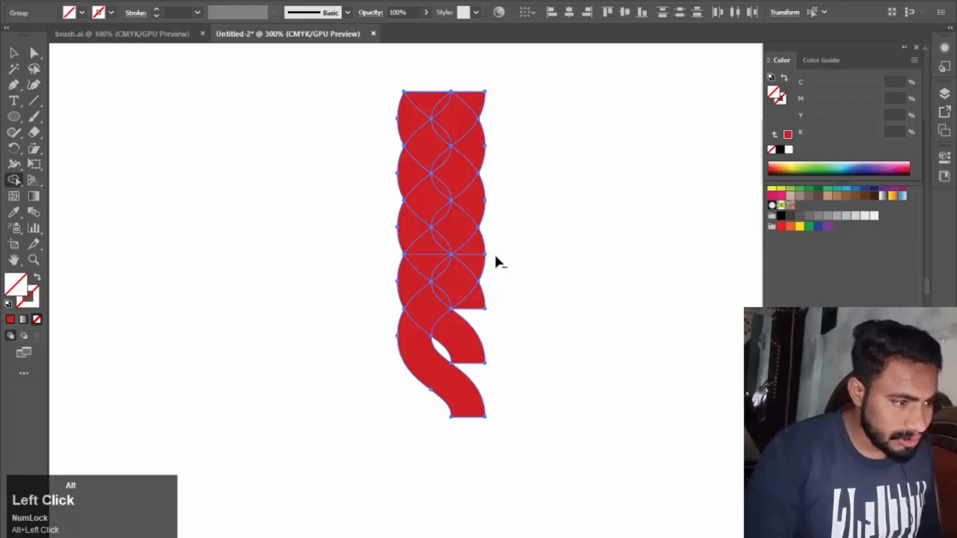
pyautogui.keyDown('alt'); pyautogui.moveTo(497, 267); pyautogui.dragTo(425, 269); pyautogui.keyUp('alt')
pyautogui.keyDown('alt'); pyautogui.moveTo(405, 306); pyautogui.dragTo(465, 303); pyautogui.keyUp('alt')
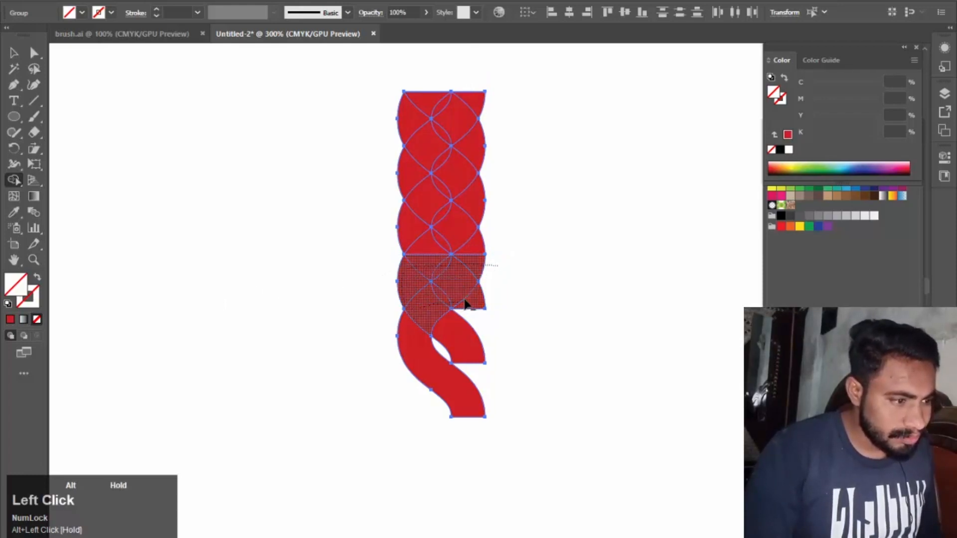
pyautogui.keyDown('alt'); pyautogui.moveTo(428, 349); pyautogui.dragTo(430, 362); pyautogui.keyUp('alt')
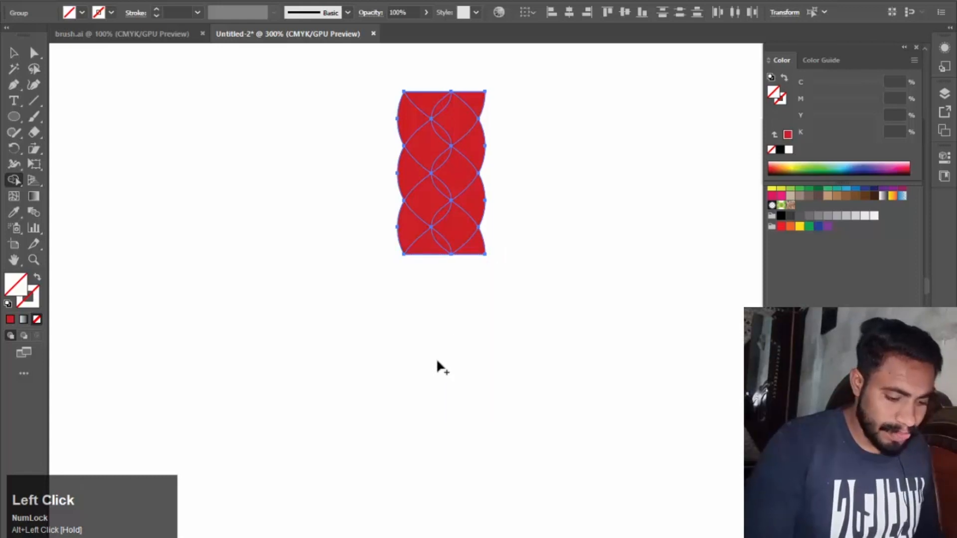
# Step: With Shape Builder, merge the upper-right strand and the middle-left strand into single shapes, and build the lower-right corner piece
pyautogui.scroll(3, 454, 314)
pyautogui.moveTo(510, 211); pyautogui.dragTo(506, 438)
pyautogui.scroll(1, 477, 354)
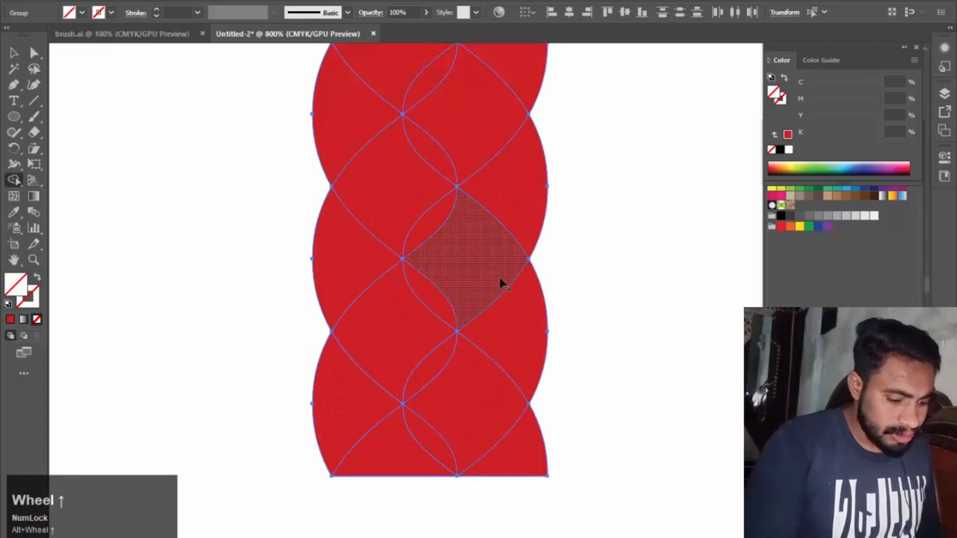
pyautogui.press('space')
pyautogui.moveTo(557, 183); pyautogui.dragTo(568, 220)
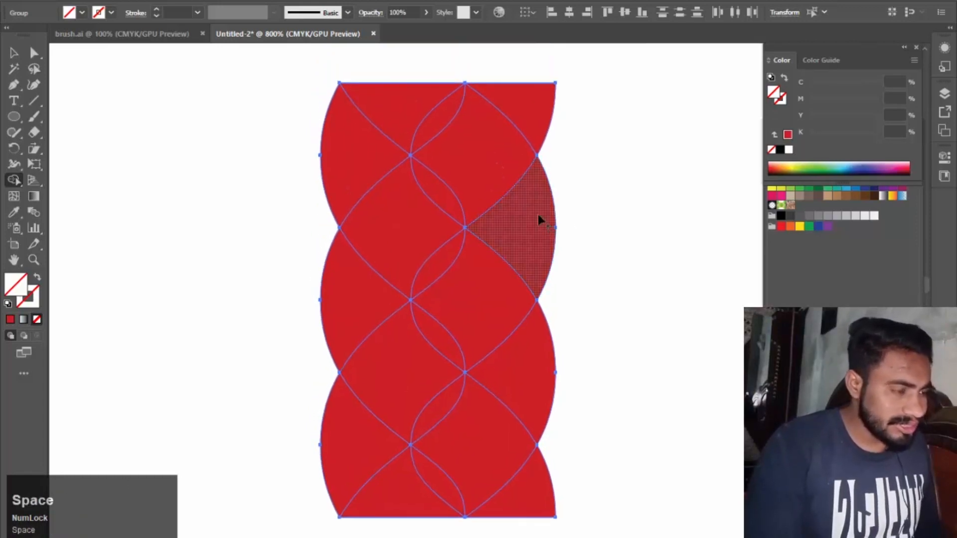
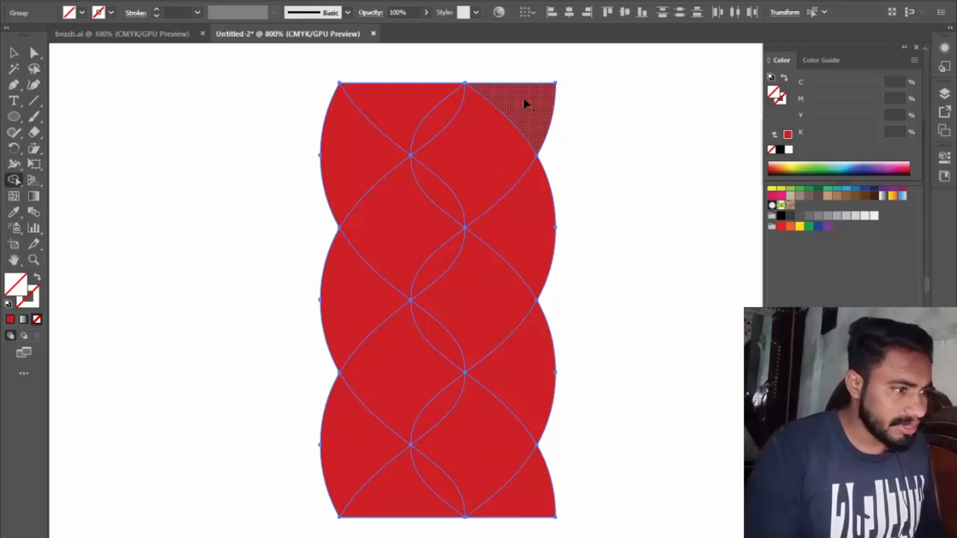
pyautogui.moveTo(526, 102); pyautogui.dragTo(444, 189)
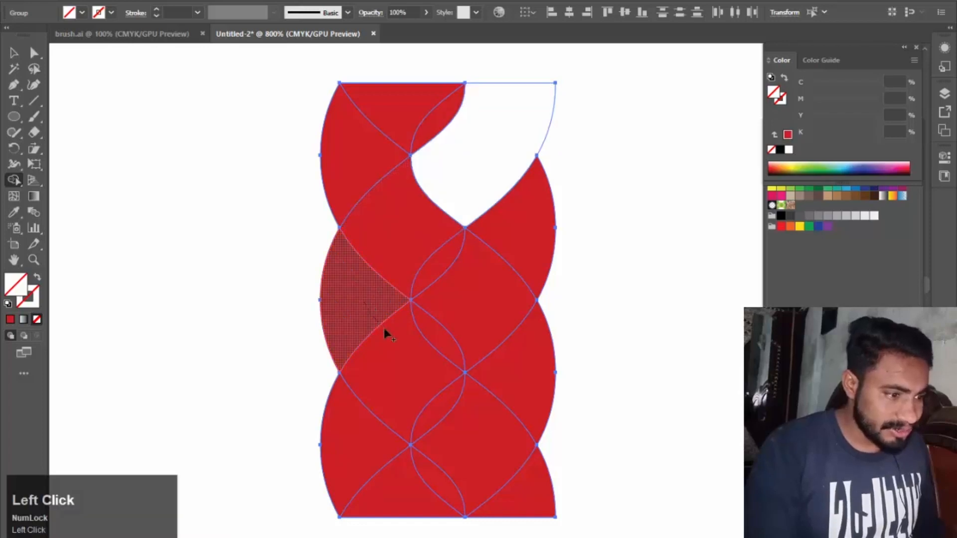
pyautogui.moveTo(384, 329); pyautogui.dragTo(444, 396)
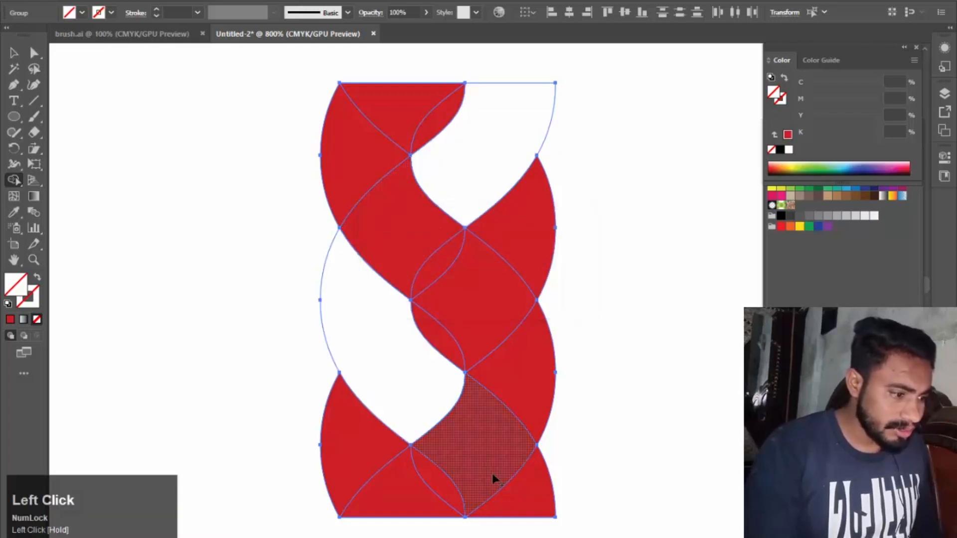
pyautogui.click(521, 497)
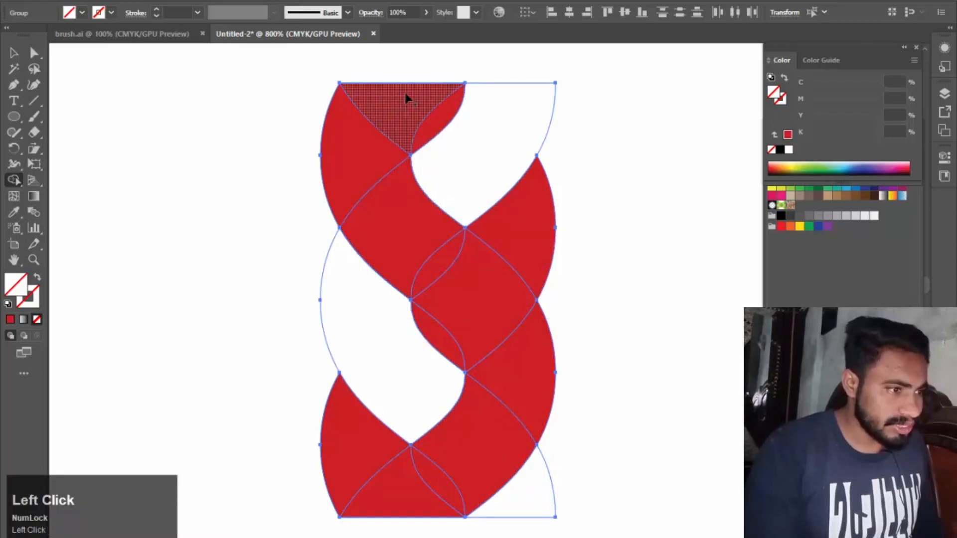
# Step: Merge the top-centre, middle-right, lower-left, upper-left and lower-right overlapping pieces into separate woven strand shapes
pyautogui.click(432, 119)
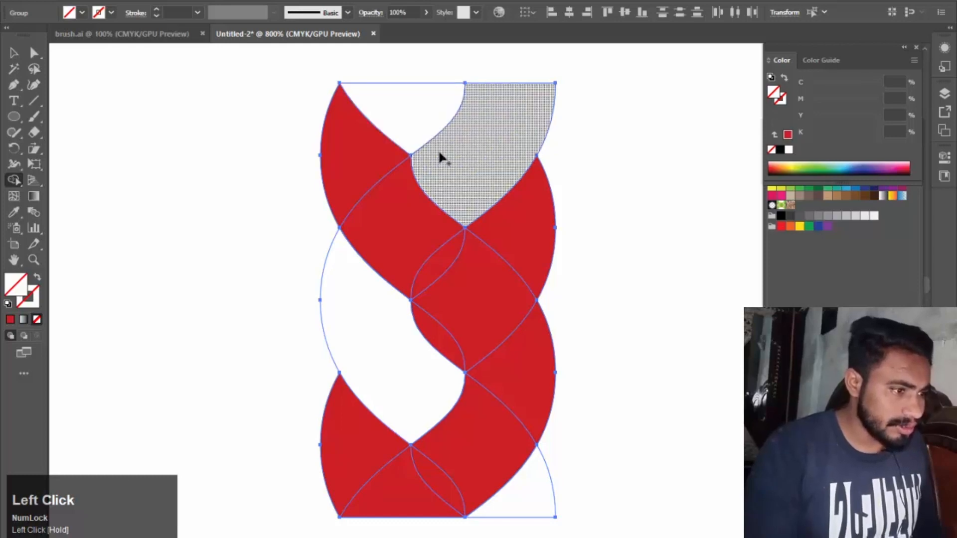
pyautogui.moveTo(513, 215)
pyautogui.mouseDown()
pyautogui.moveTo(457, 314)
pyautogui.moveTo(438, 329)
pyautogui.moveTo(428, 323)
pyautogui.mouseUp()
pyautogui.moveTo(355, 436); pyautogui.dragTo(411, 493)
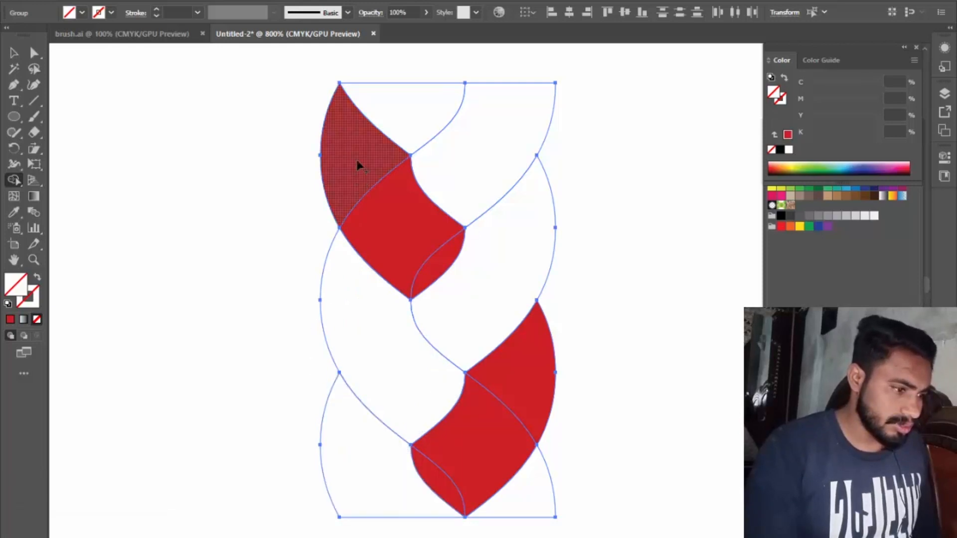
pyautogui.moveTo(353, 147)
pyautogui.mouseDown()
pyautogui.moveTo(447, 258)
pyautogui.moveTo(442, 309)
pyautogui.mouseUp()
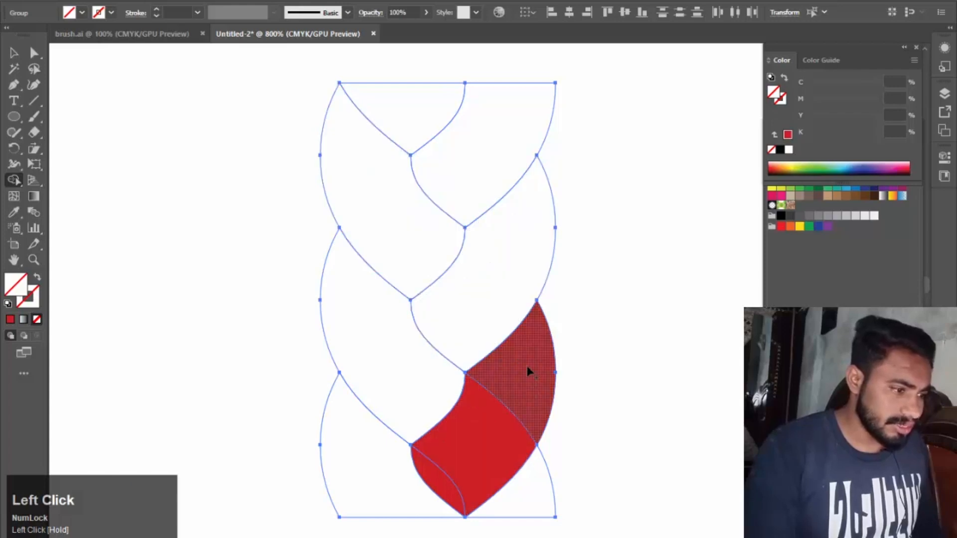
pyautogui.moveTo(530, 368)
pyautogui.mouseDown()
pyautogui.moveTo(467, 457)
pyautogui.moveTo(443, 471)
pyautogui.mouseUp()
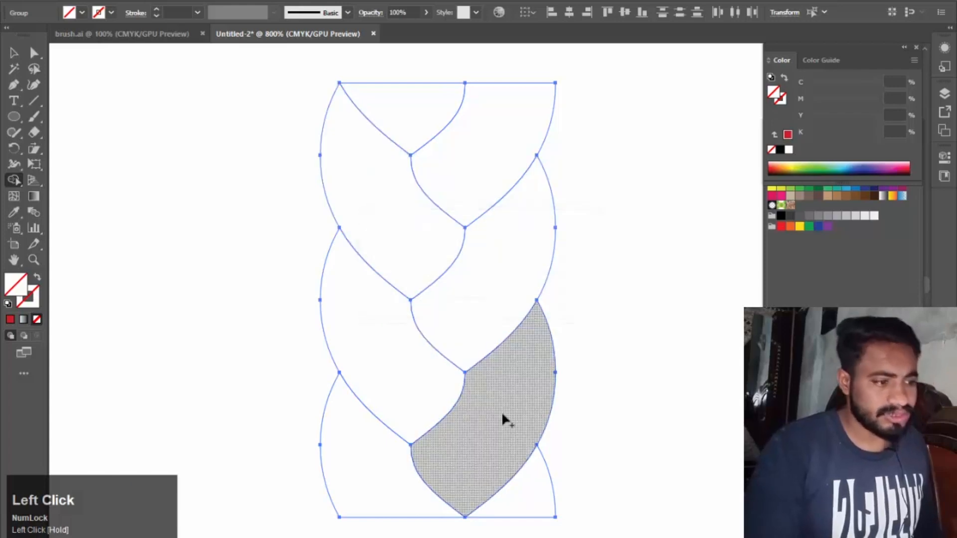
# Step: Ungroup the merged braid shapes
pyautogui.click(14, 52)
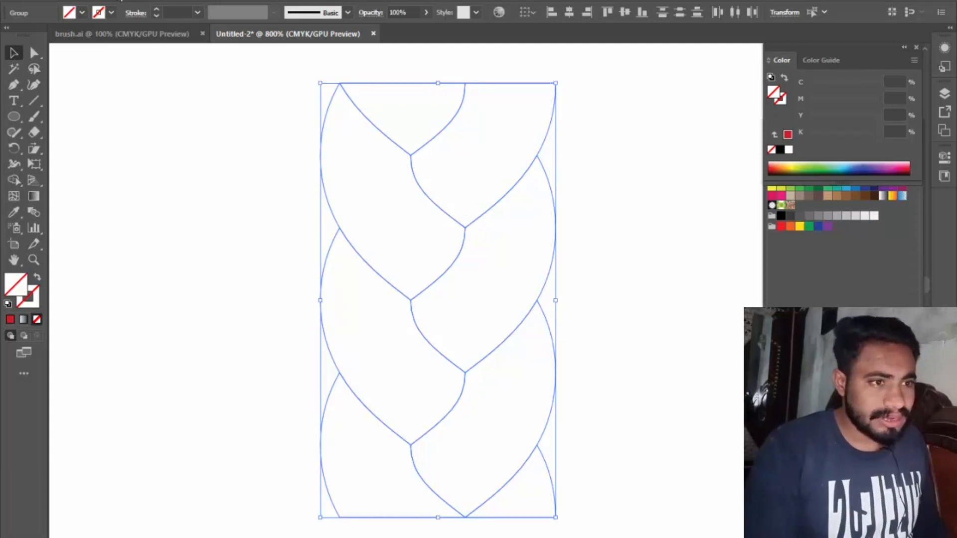
pyautogui.rightClick(100, 75)
pyautogui.click(161, 66)
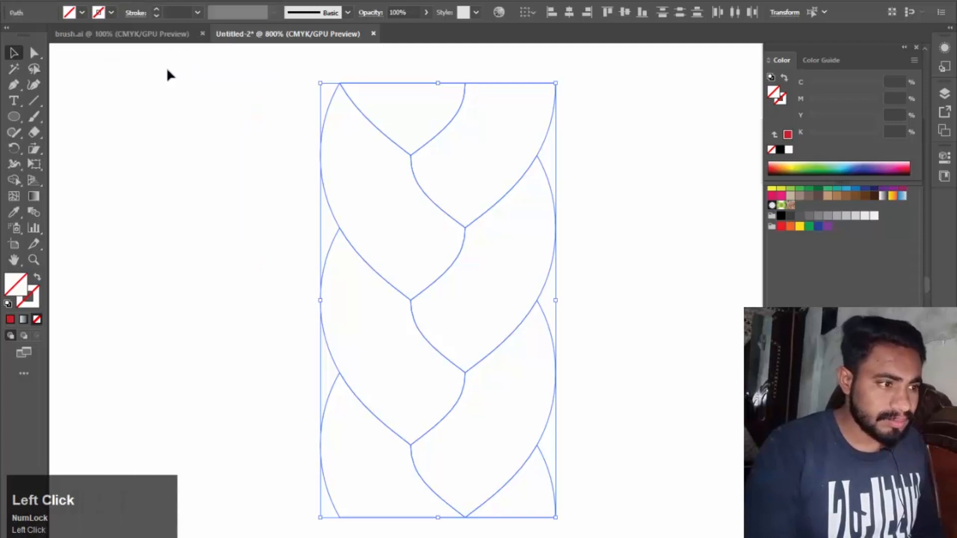
# Step: Try to give all the ungrouped braid shapes a red 1 pt outline
pyautogui.click(592, 157)
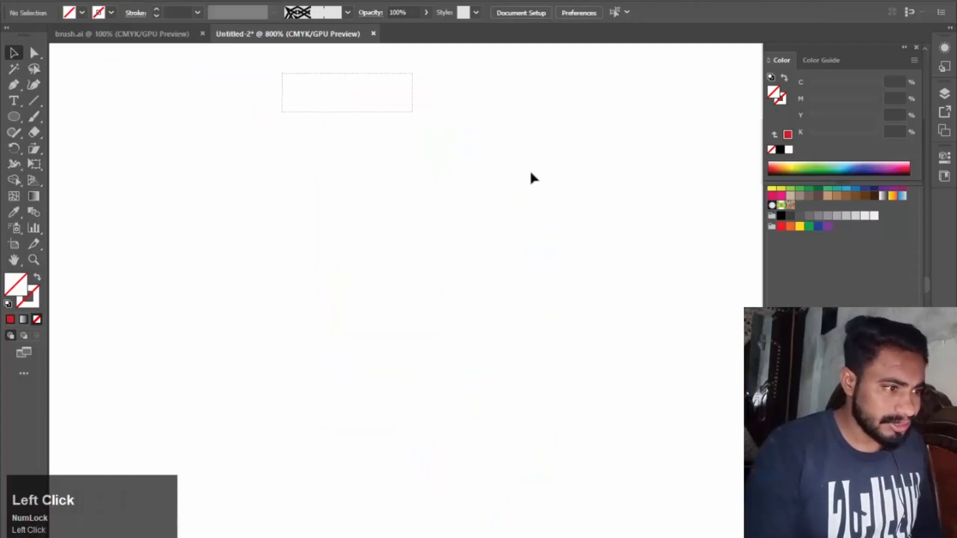
pyautogui.moveTo(530, 173); pyautogui.dragTo(599, 305)
pyautogui.click(38, 299)
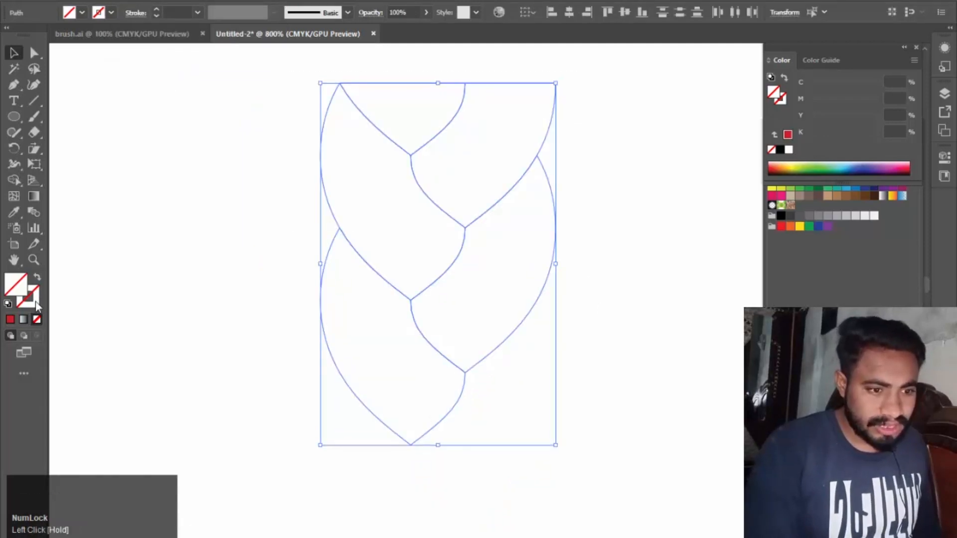
pyautogui.click(10, 320)
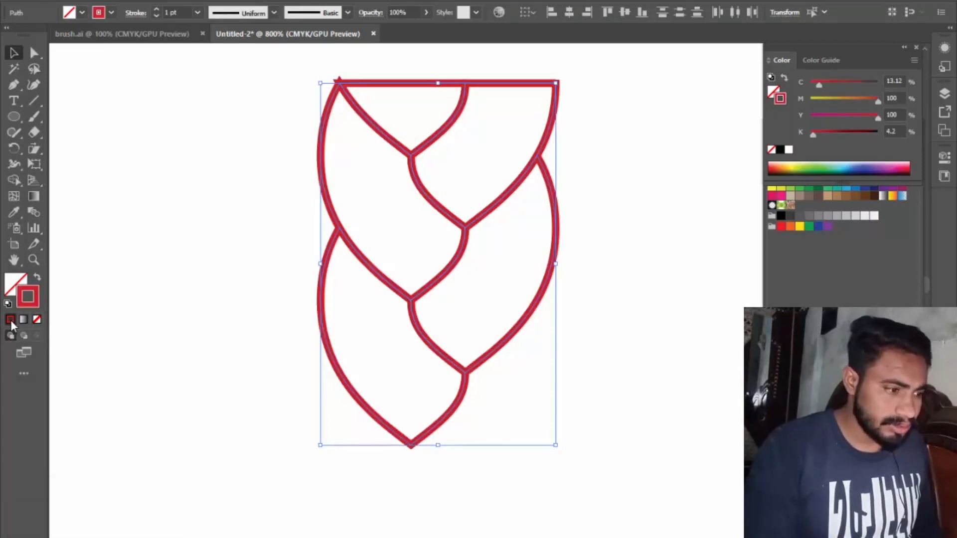
pyautogui.click(181, 198)
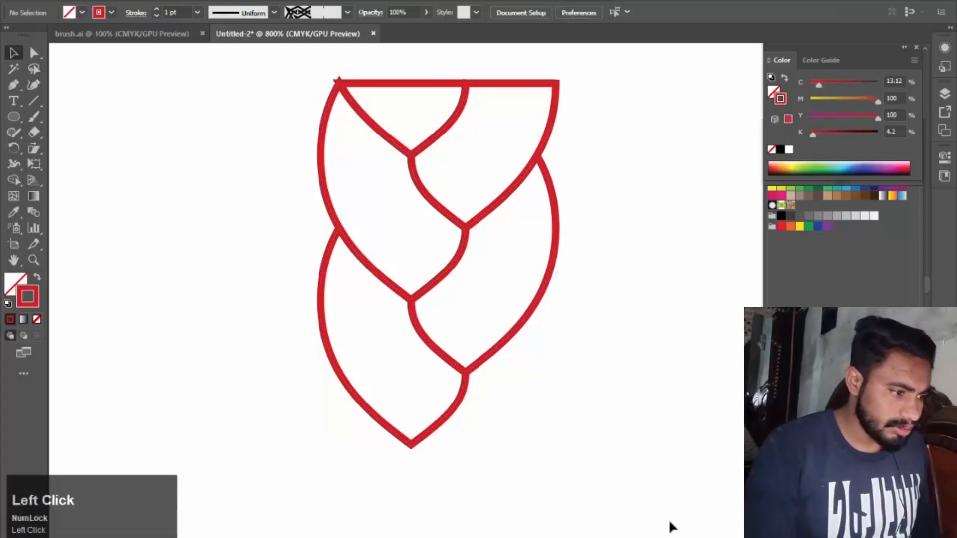
pyautogui.moveTo(670, 526); pyautogui.dragTo(300, 216)
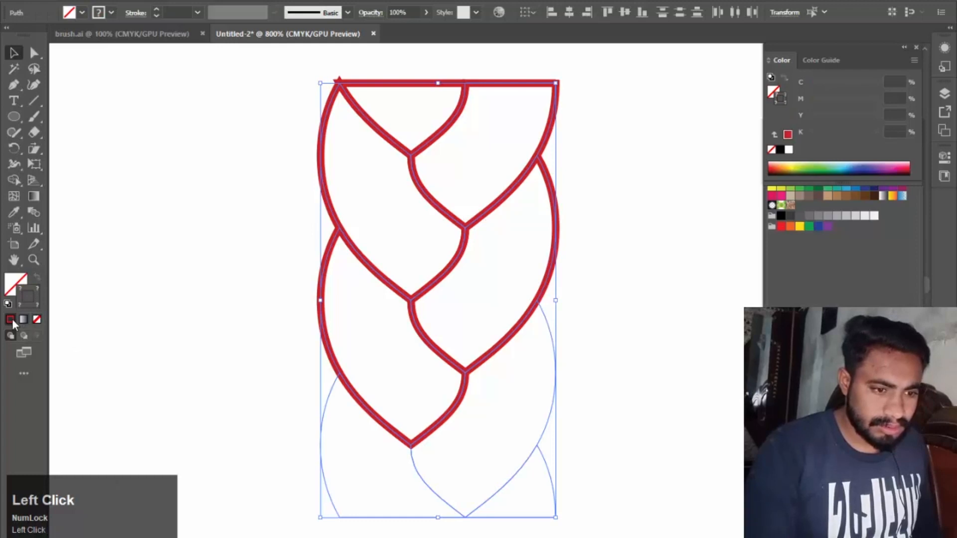
pyautogui.click(91, 296)
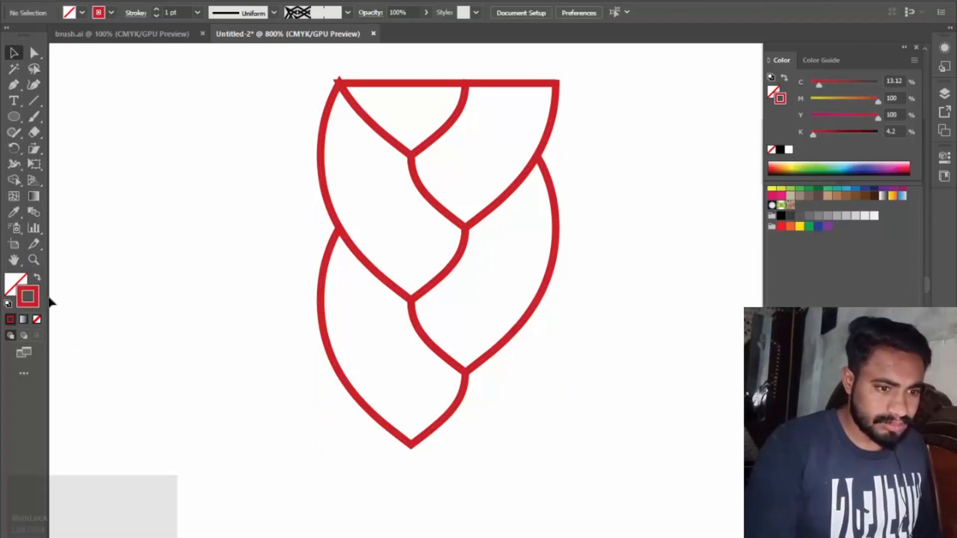
# Step: Remove the outline from all the braid shapes
pyautogui.moveTo(272, 72); pyautogui.dragTo(641, 529)
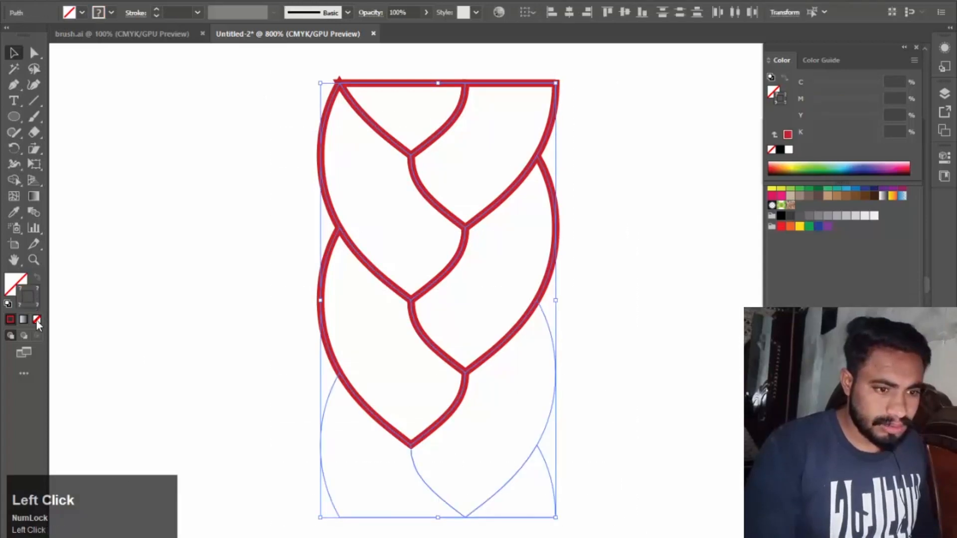
pyautogui.doubleClick(32, 301)
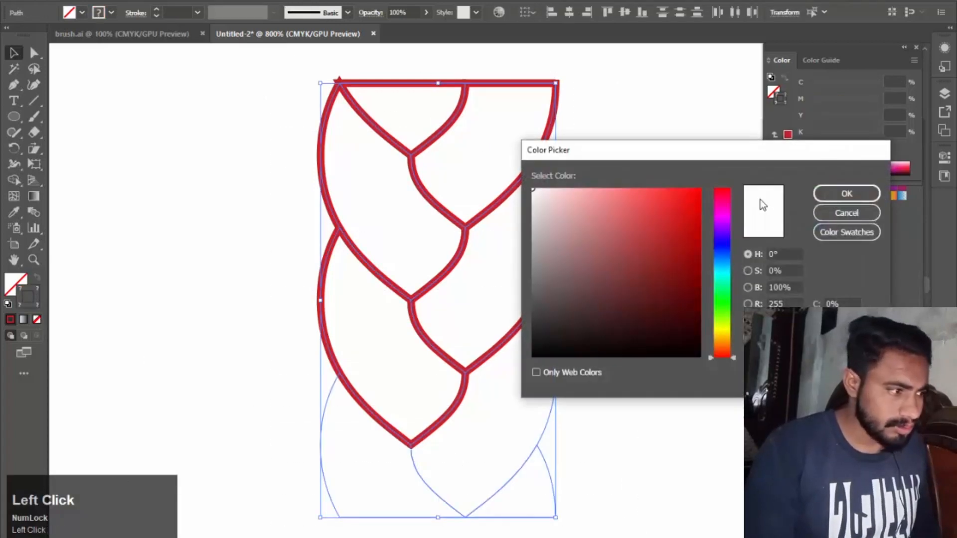
pyautogui.click(846, 213)
pyautogui.click(37, 320)
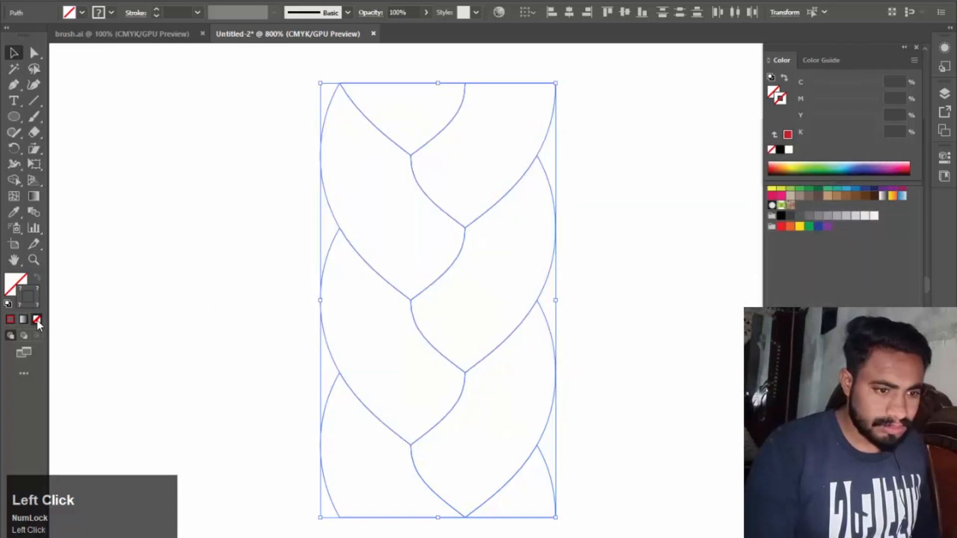
# Step: Apply a red 1 pt stroke to every braid shape, including the small lower-right corner piece
pyautogui.click(132, 313)
pyautogui.moveTo(230, 64); pyautogui.dragTo(605, 426)
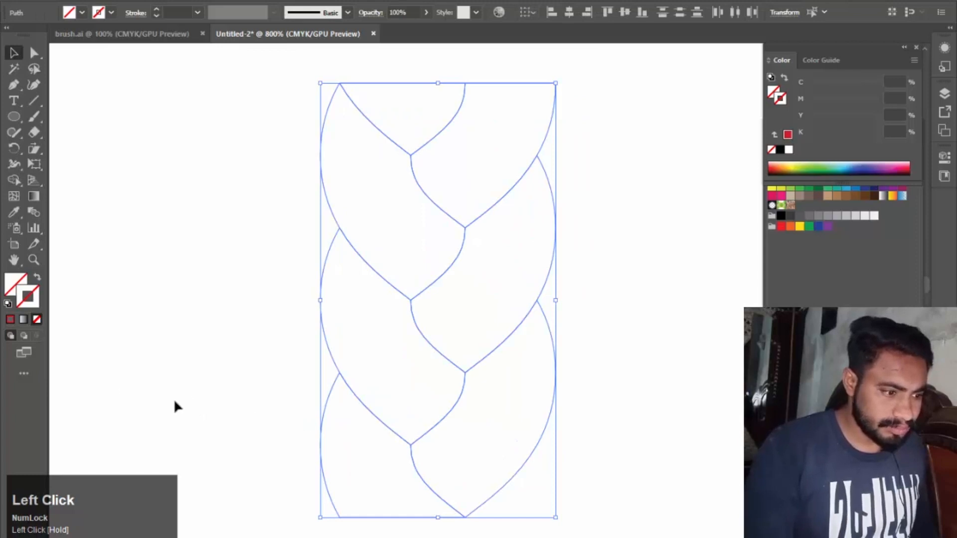
pyautogui.click(10, 319)
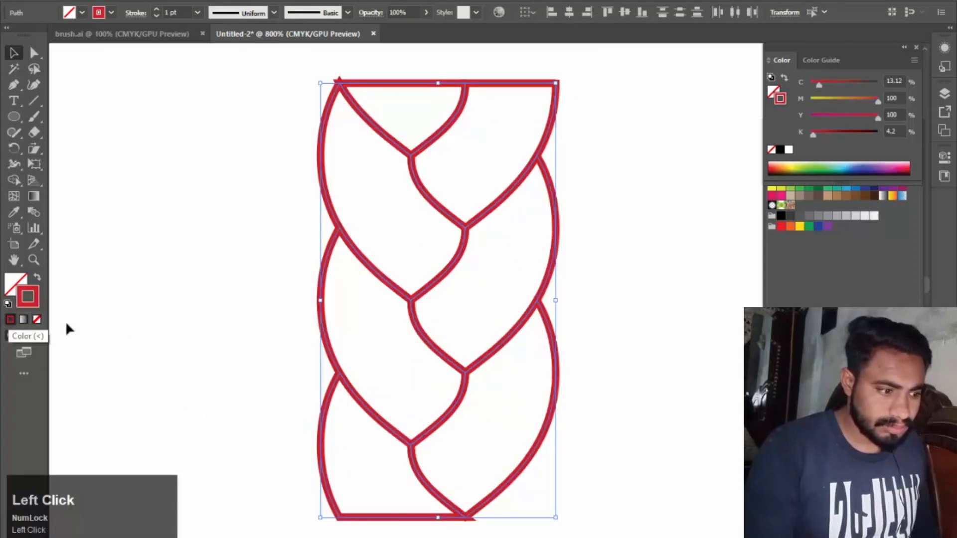
pyautogui.click(549, 473)
pyautogui.moveTo(563, 467); pyautogui.dragTo(427, 488)
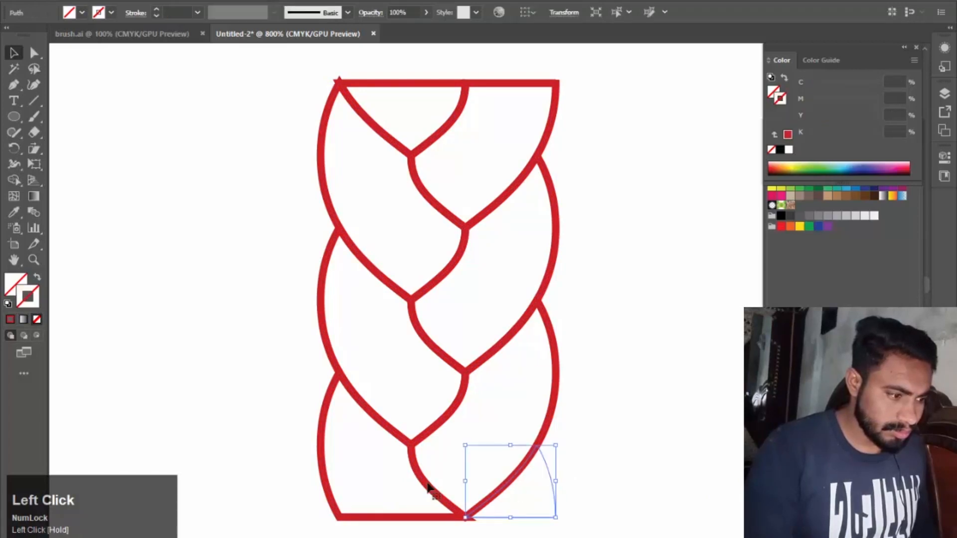
pyautogui.click(10, 319)
pyautogui.click(613, 343)
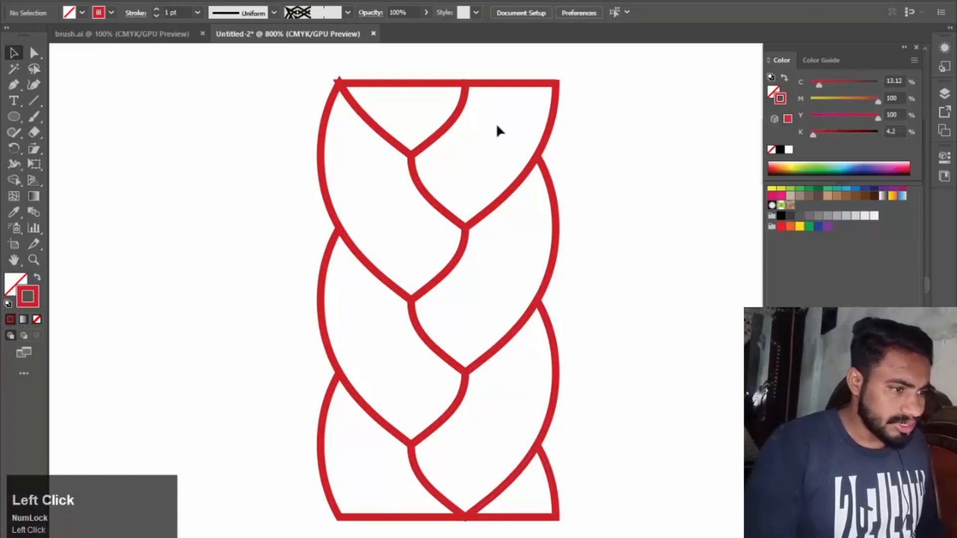
# Step: Group the upper-right strand, the middle-left strand and the lower-right corner piece as one strand colour set
pyautogui.click(554, 122)
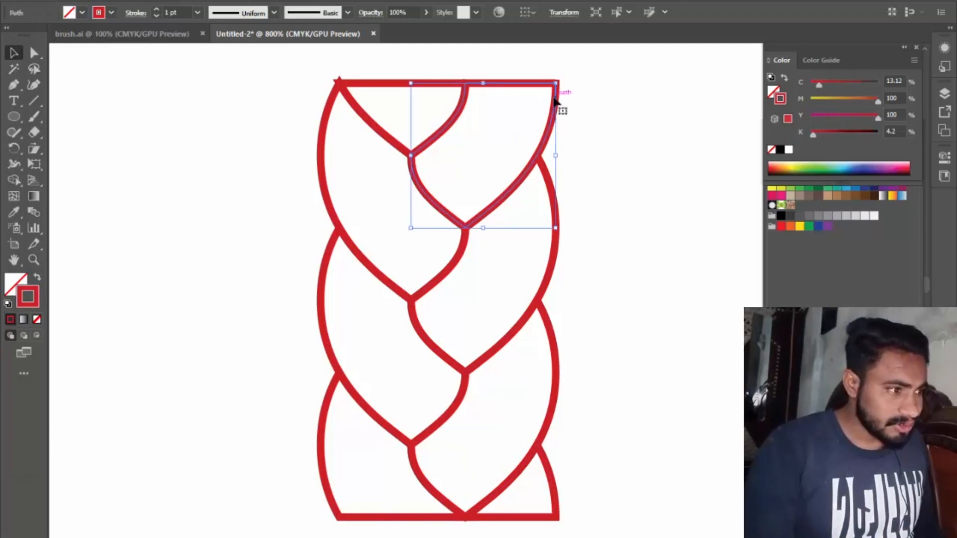
pyautogui.keyDown('shift'); pyautogui.click(320, 268); pyautogui.keyUp('shift')
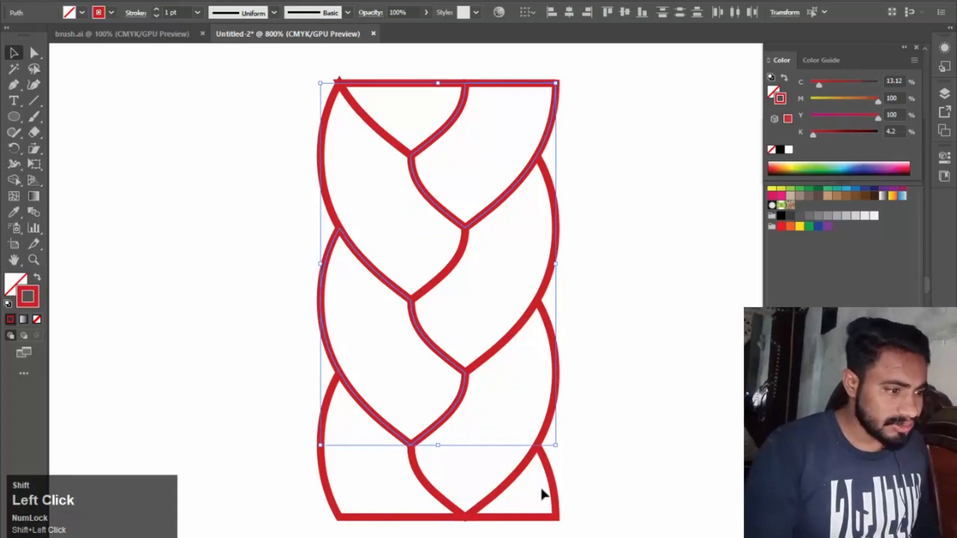
pyautogui.keyDown('shift'); pyautogui.click(556, 500); pyautogui.keyUp('shift')
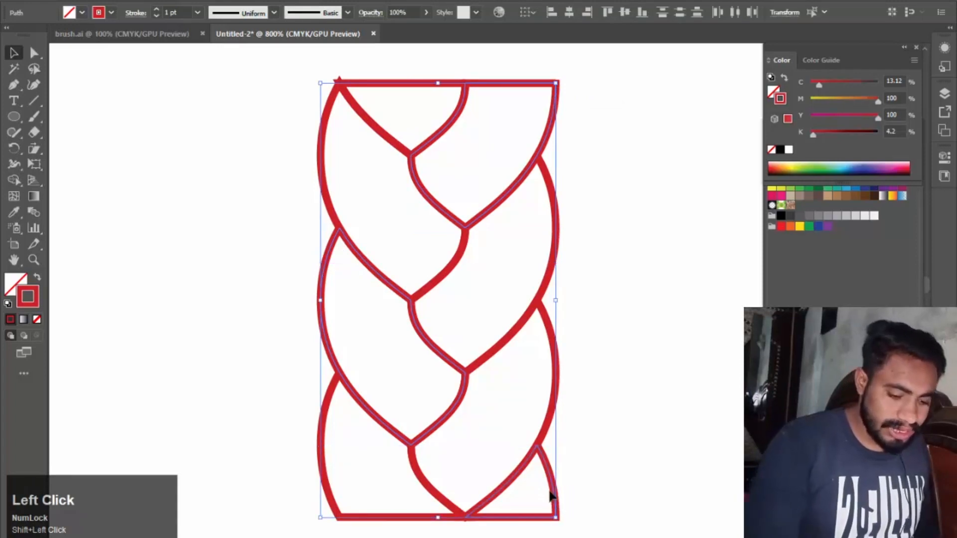
pyautogui.press('ctrl')
pyautogui.hotkey('ctrl', 'g')
pyautogui.click(597, 361)
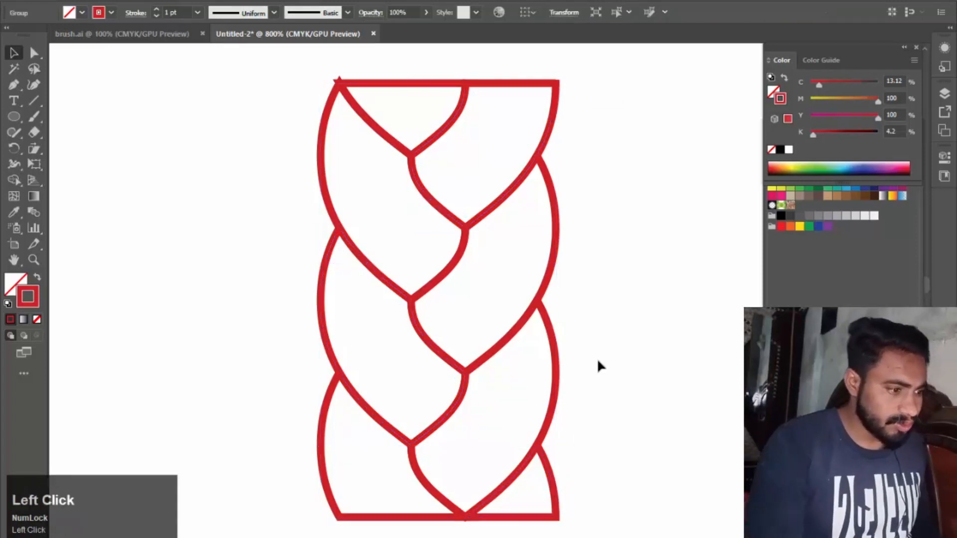
# Step: Group the top-centre, middle-right and lower-left braid pieces as the second strand set
pyautogui.click(403, 87)
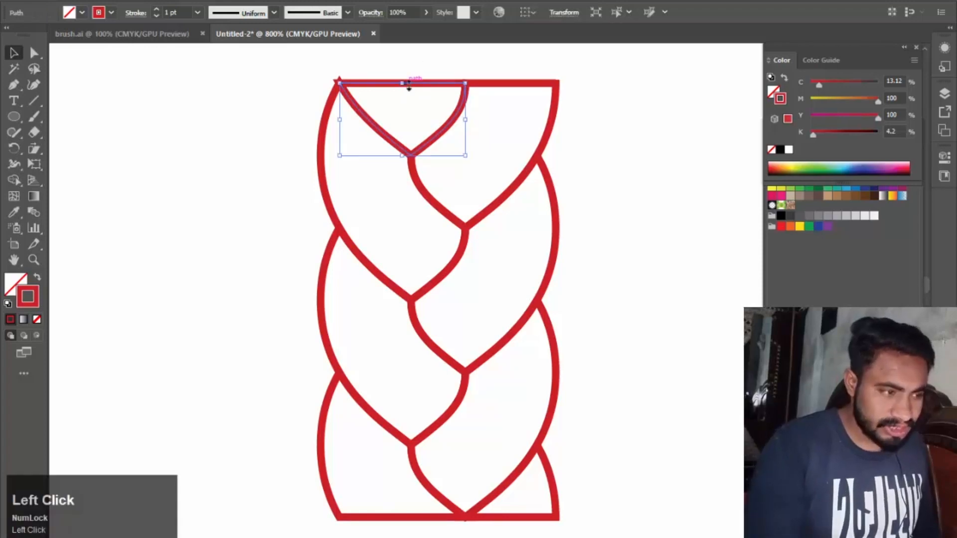
pyautogui.keyDown('shift'); pyautogui.click(558, 224); pyautogui.keyUp('shift')
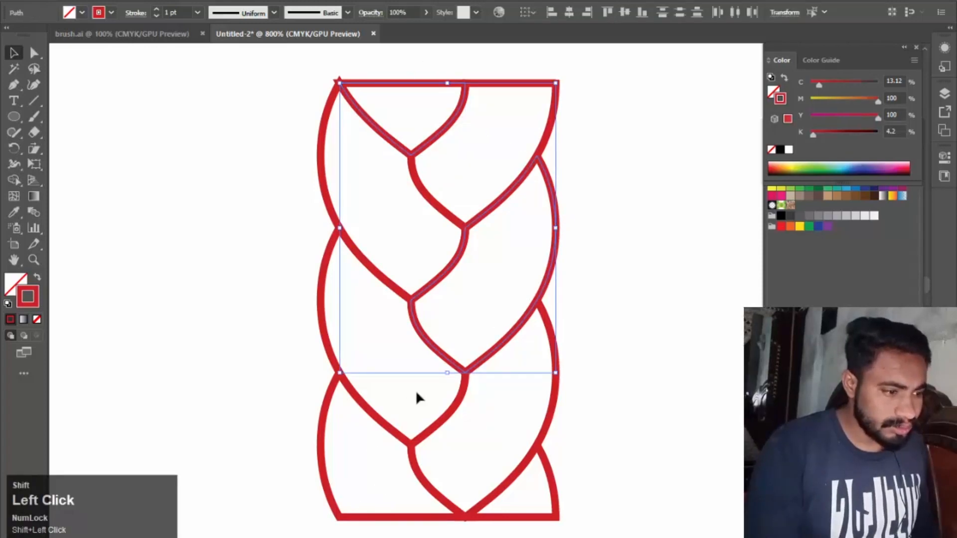
pyautogui.keyDown('shift'); pyautogui.click(326, 482); pyautogui.keyUp('shift')
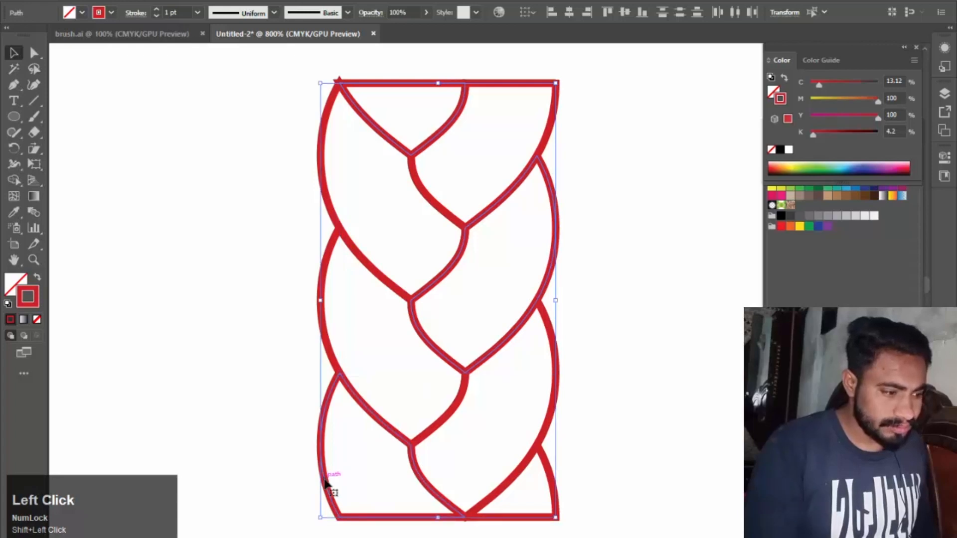
pyautogui.hotkey('ctrl', 'g')
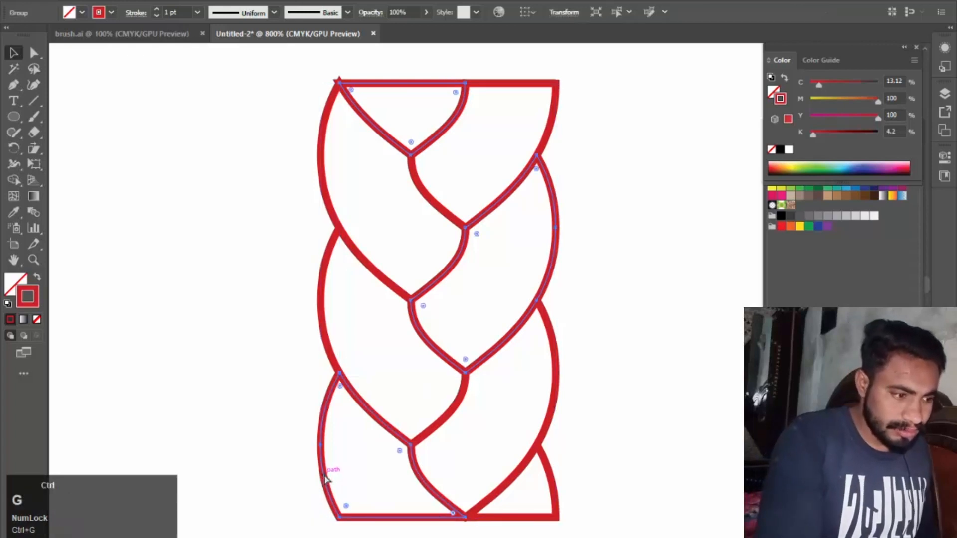
pyautogui.click(258, 134)
# Step: Group the upper-left and lower-right strands as the third strand set
pyautogui.click(320, 147)
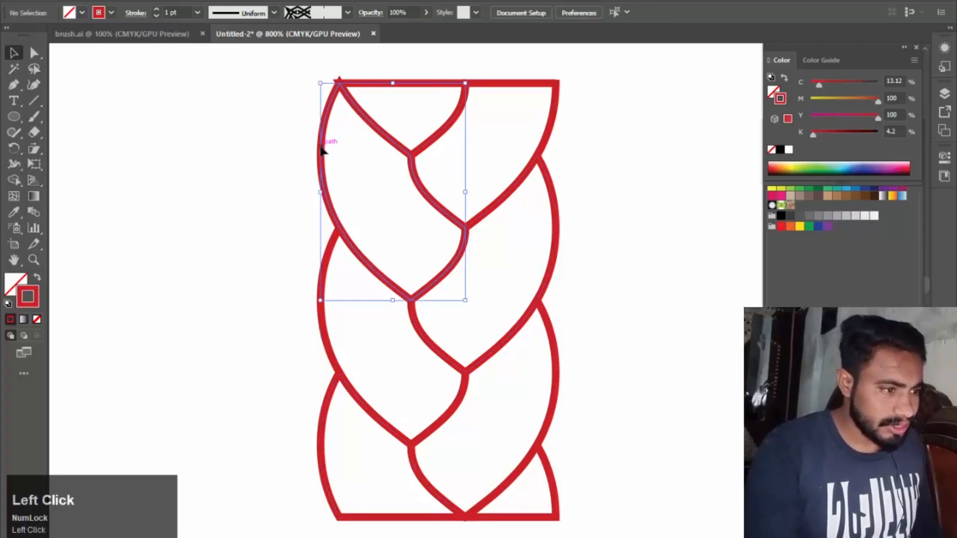
pyautogui.keyDown('shift'); pyautogui.click(558, 371); pyautogui.keyUp('shift')
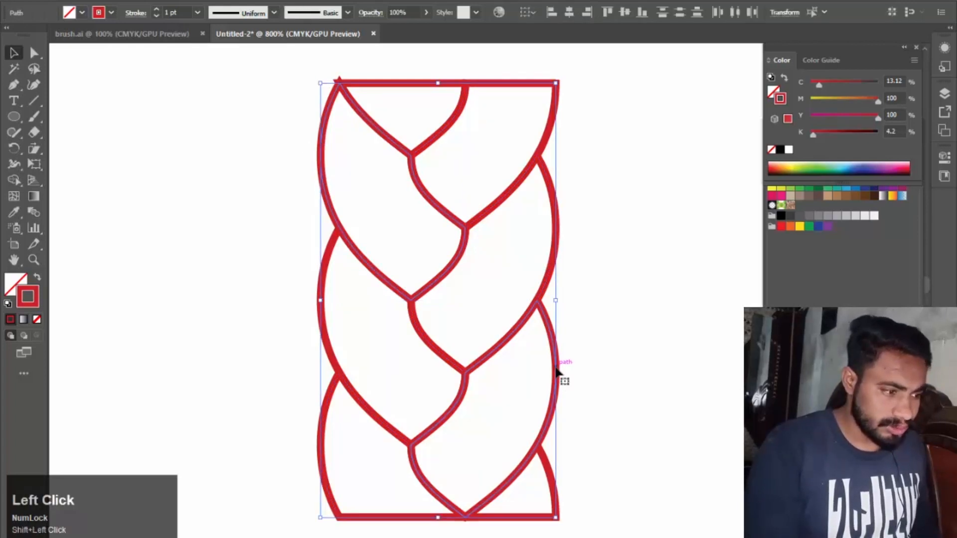
pyautogui.hotkey('ctrl', 'g')
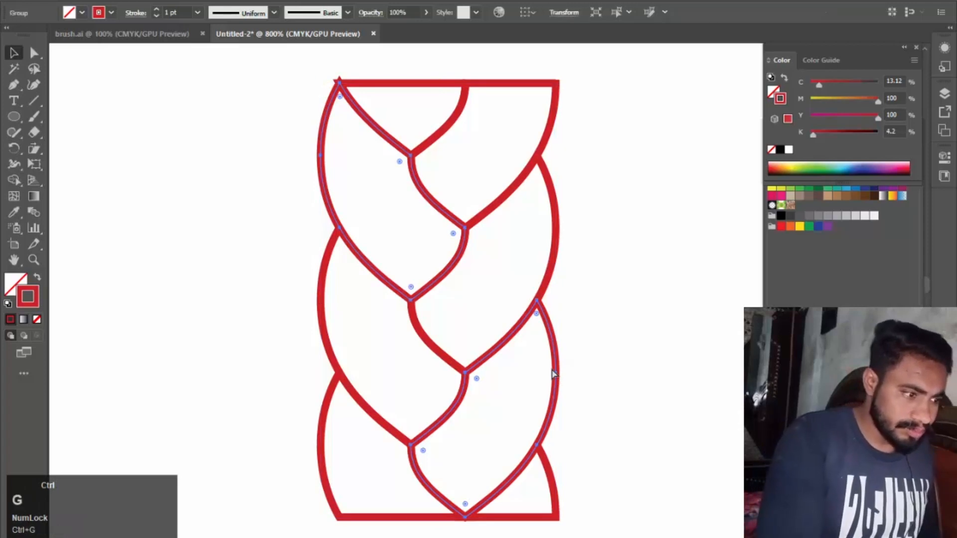
pyautogui.click(238, 190)
pyautogui.moveTo(238, 89); pyautogui.dragTo(632, 463)
pyautogui.click(603, 201)
# Step: Set the stroke of the group with the upper-right strand to the light blue swatch (C 70, M 15, Y 0)
pyautogui.click(553, 128)
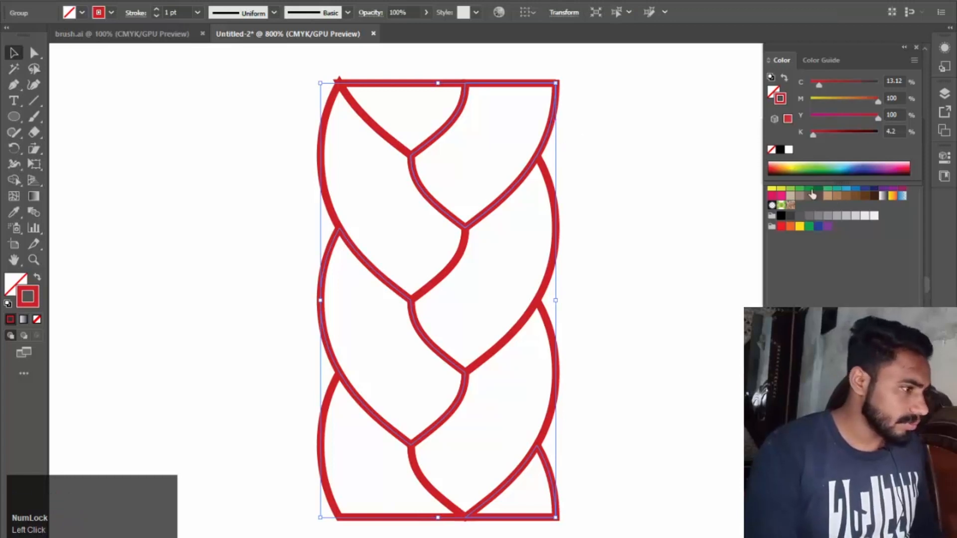
pyautogui.click(815, 249)
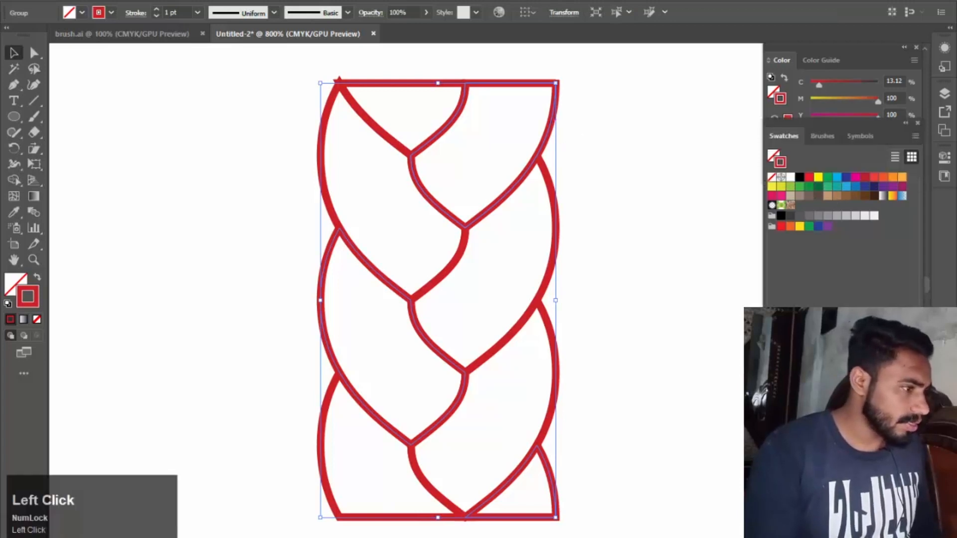
pyautogui.click(846, 189)
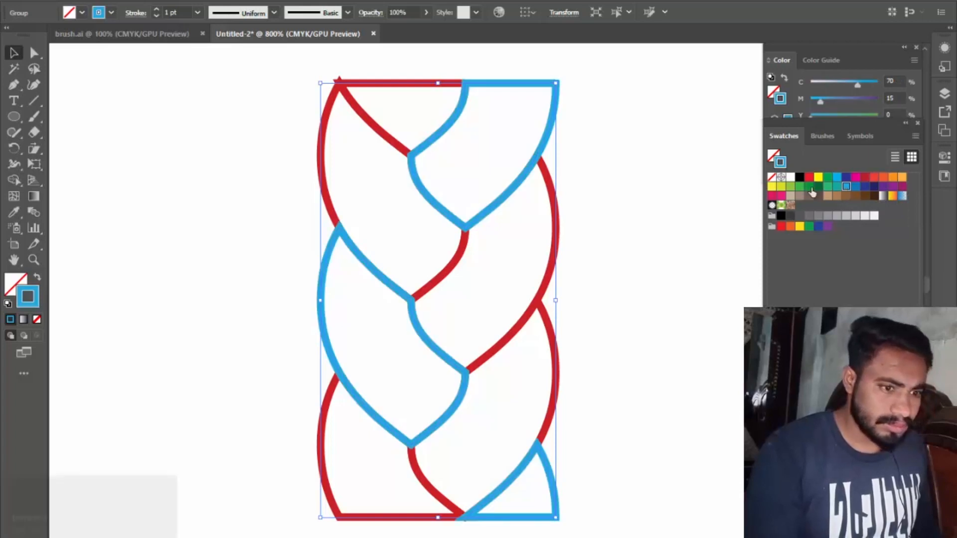
# Step: Fill the group with the upper-right strand with the same light blue swatch (C 70, M 15, Y 0)
pyautogui.click(9, 285)
pyautogui.doubleClick(9, 285)
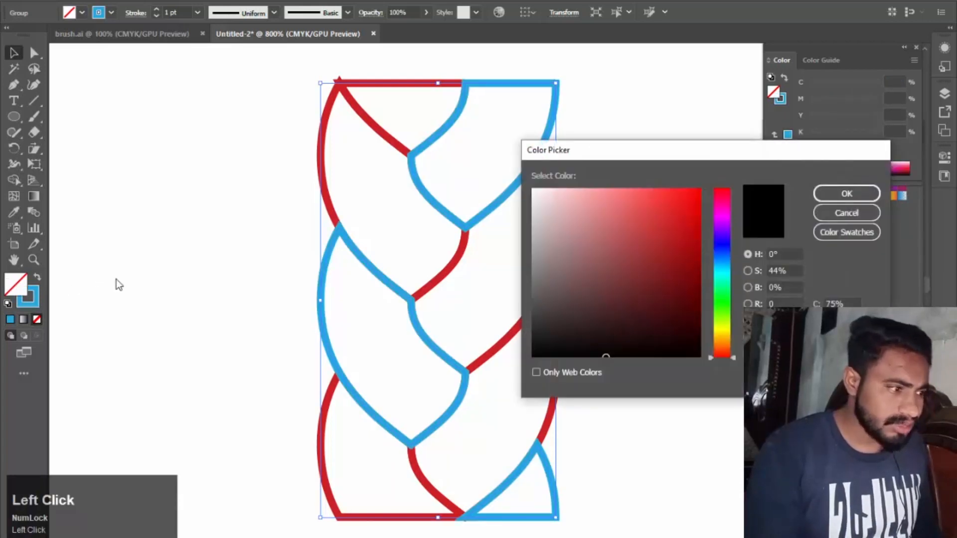
pyautogui.click(844, 213)
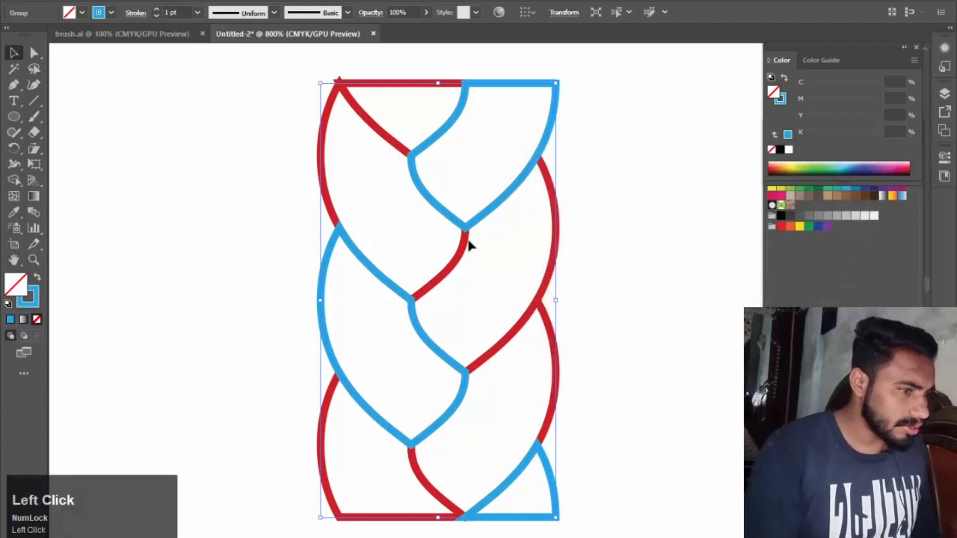
pyautogui.click(855, 227)
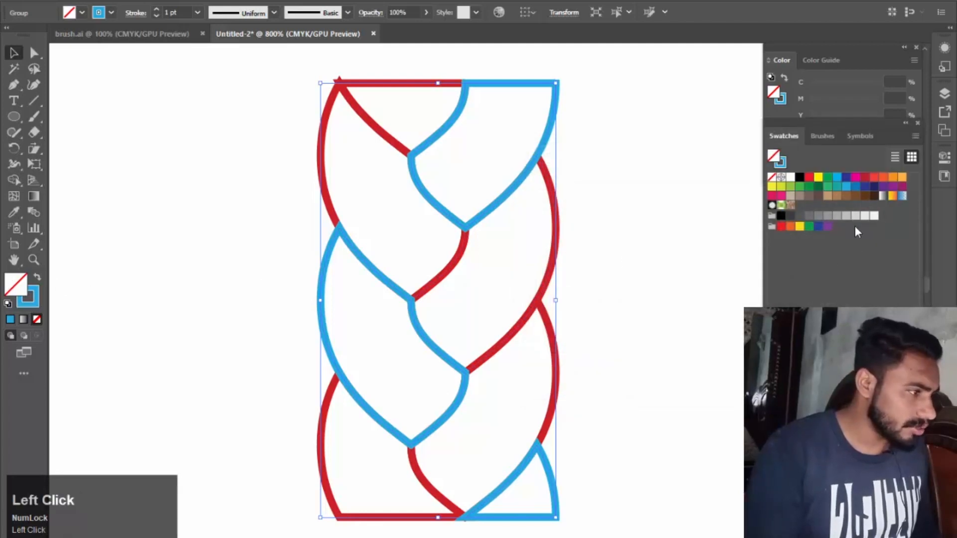
pyautogui.click(846, 188)
pyautogui.click(611, 213)
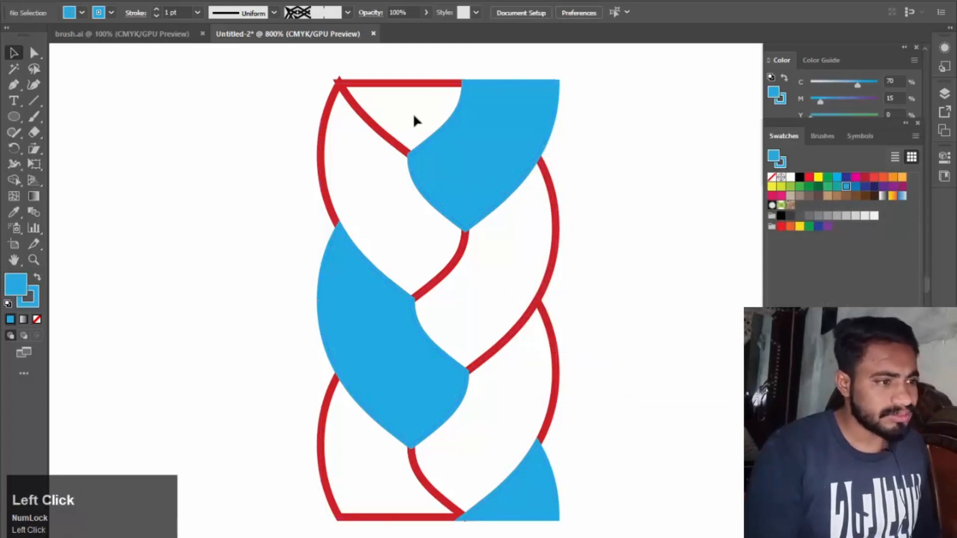
# Step: Fill the top-centre, middle-right and lower-left group with medium blue, and the upper-left and lower-right group with dark blue (C 100, M 95, Y 5)
pyautogui.click(409, 85)
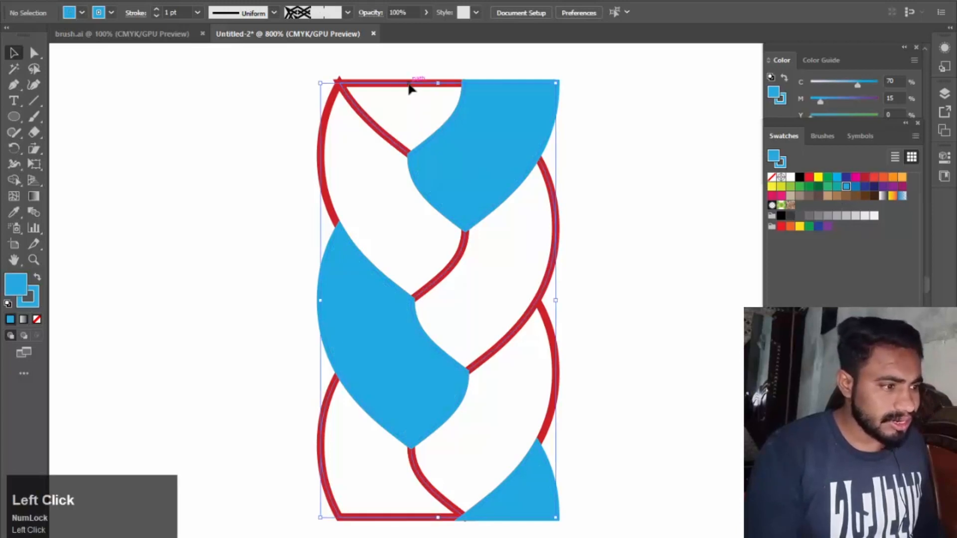
pyautogui.click(855, 187)
pyautogui.click(370, 167)
pyautogui.click(321, 139)
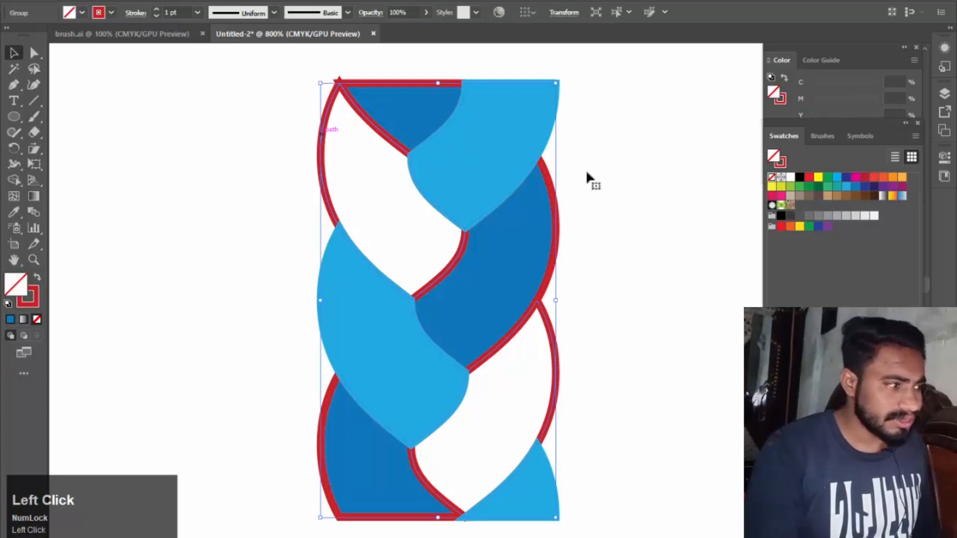
pyautogui.click(865, 190)
pyautogui.click(669, 198)
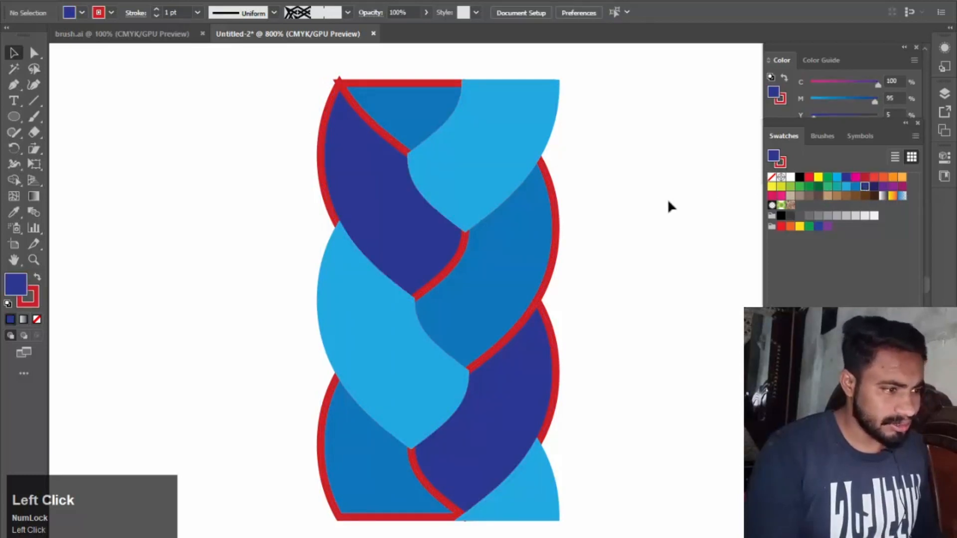
pyautogui.scroll(-1, 385, 260)
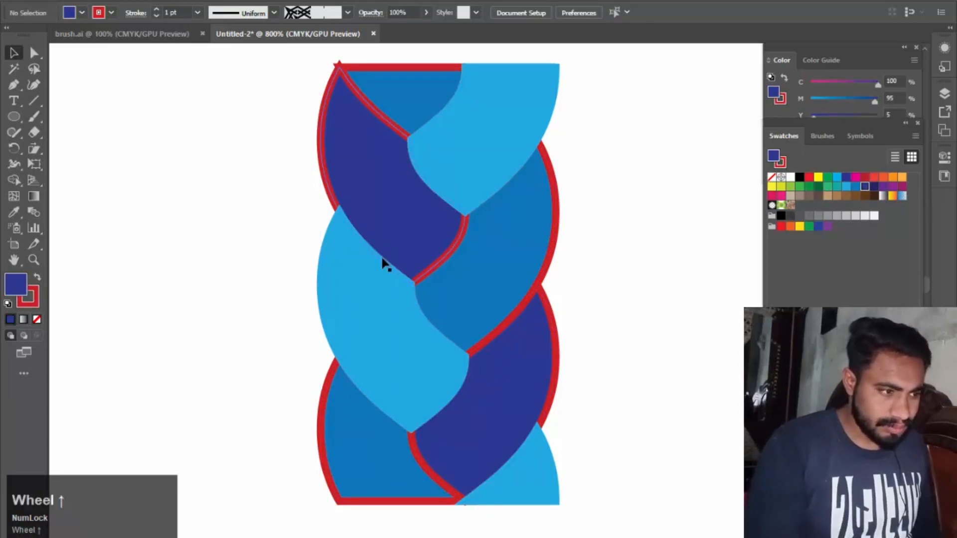
# Step: Remove the stroke from all the strands of the braid tile
pyautogui.scroll(1, 384, 260)
pyautogui.moveTo(272, 64); pyautogui.dragTo(568, 499)
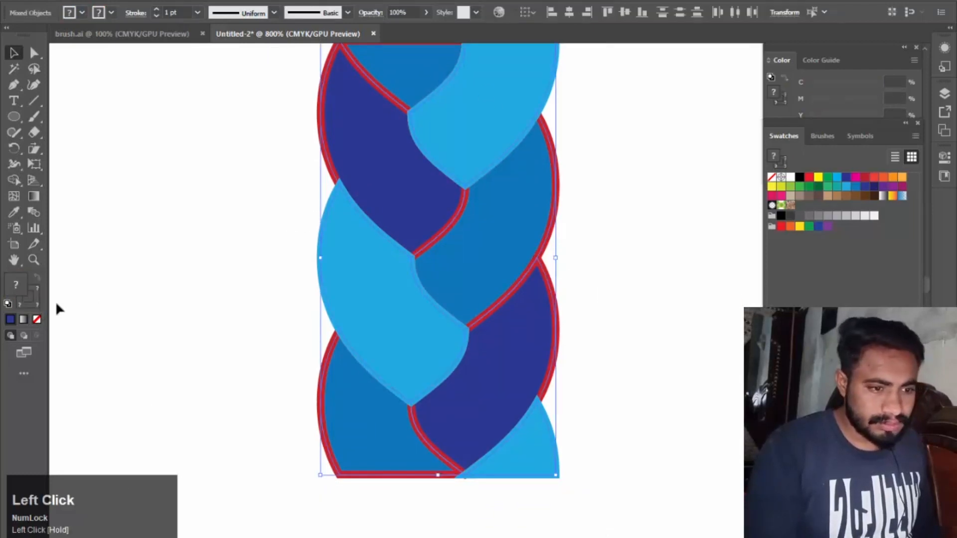
pyautogui.click(36, 303)
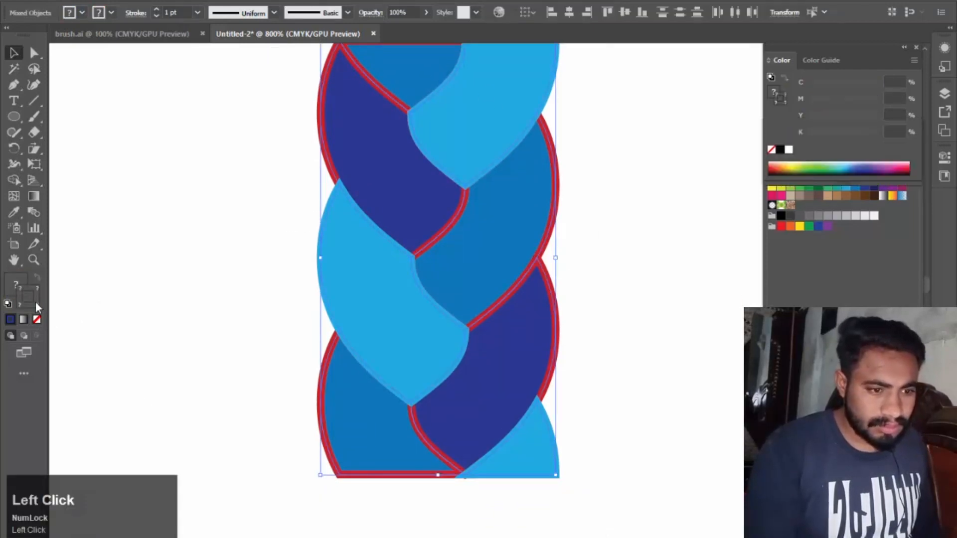
pyautogui.click(37, 319)
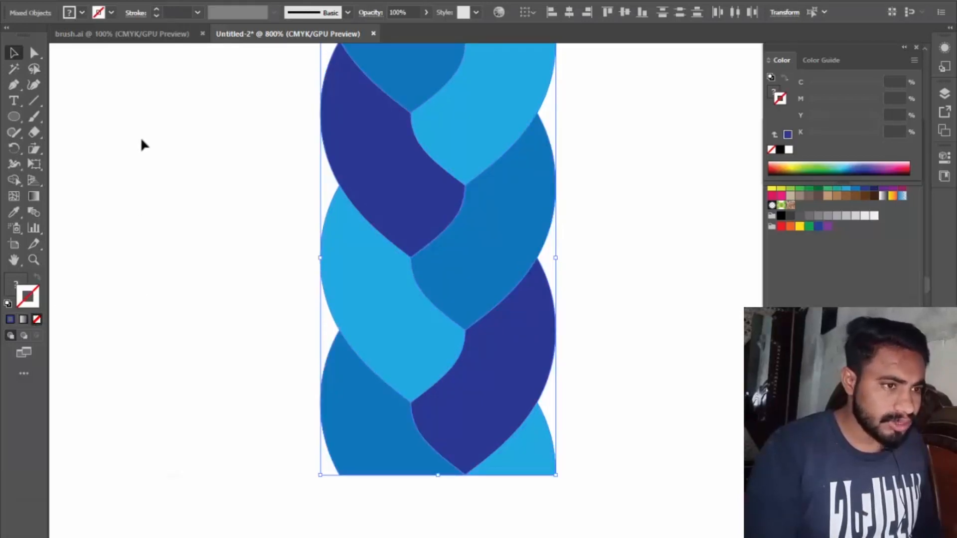
pyautogui.click(638, 184)
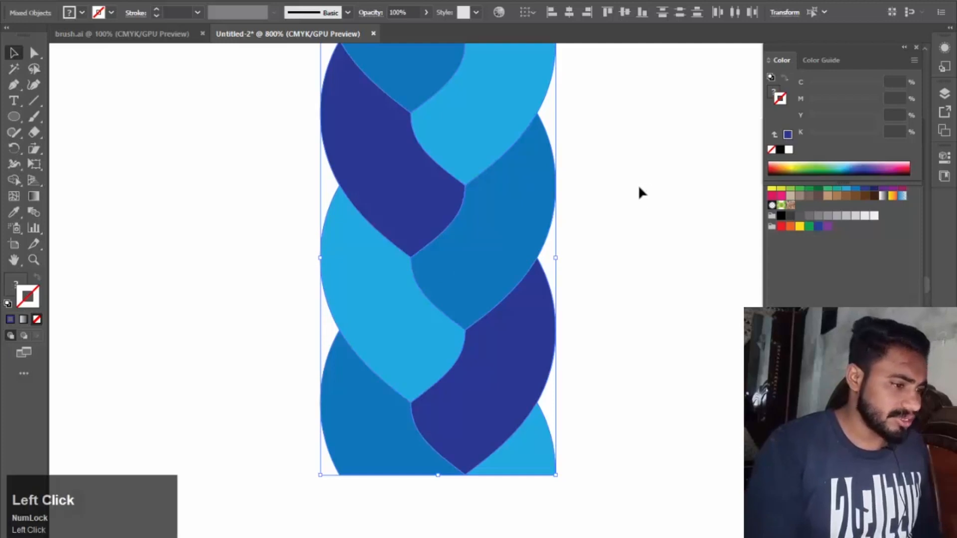
pyautogui.press('space')
pyautogui.moveTo(623, 205); pyautogui.dragTo(626, 231)
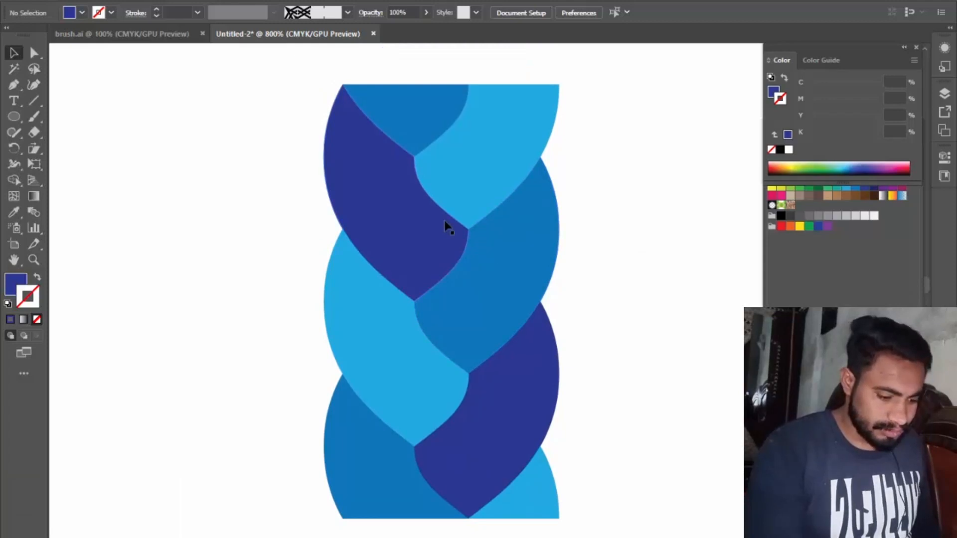
# Step: Group all the braid strands into one tile and rotate it 90° clockwise so it lies horizontally
pyautogui.moveTo(293, 68); pyautogui.dragTo(571, 516)
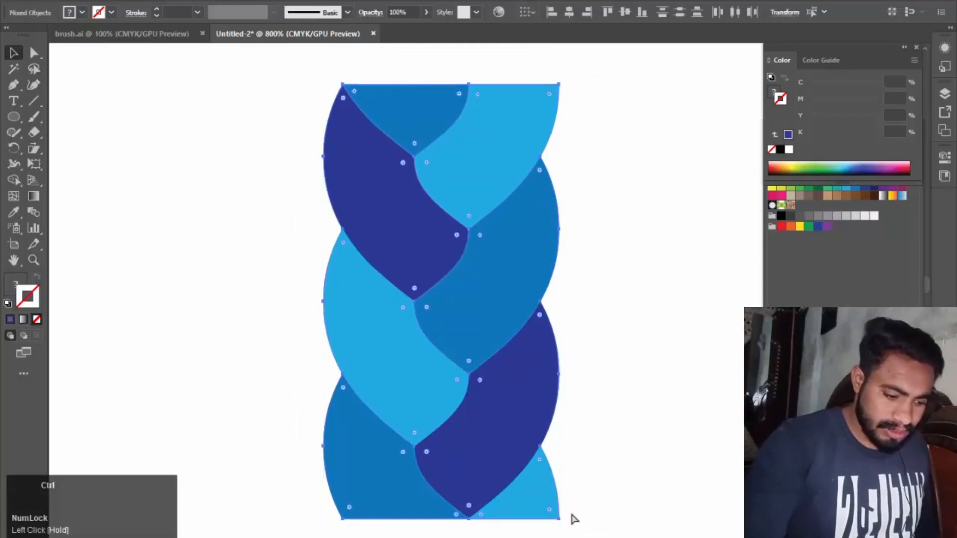
pyautogui.hotkey('ctrl', 'g')
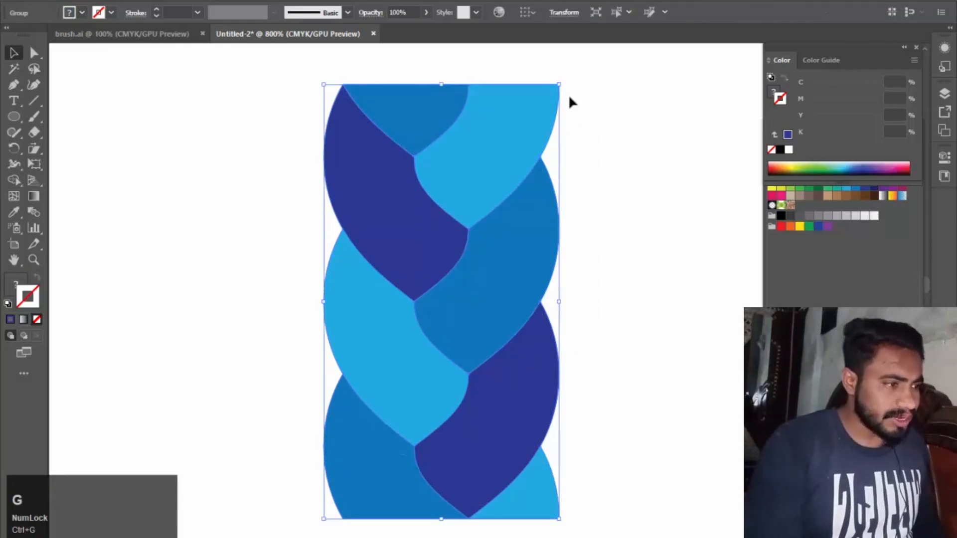
pyautogui.moveTo(565, 83); pyautogui.dragTo(640, 342)
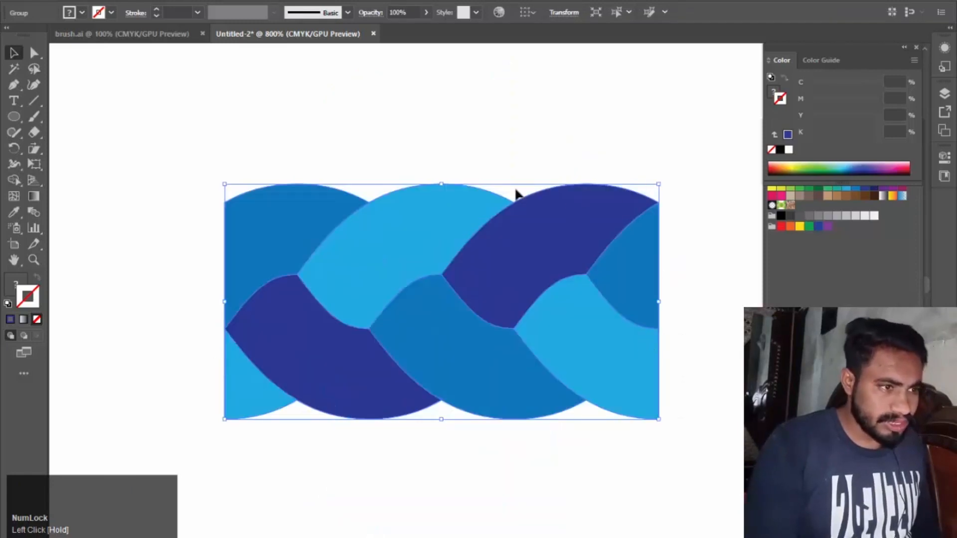
# Step: Move the braid tile to the upper part of the artboard, beside the pink Z-shaped motif
pyautogui.scroll(-2, 516, 192)
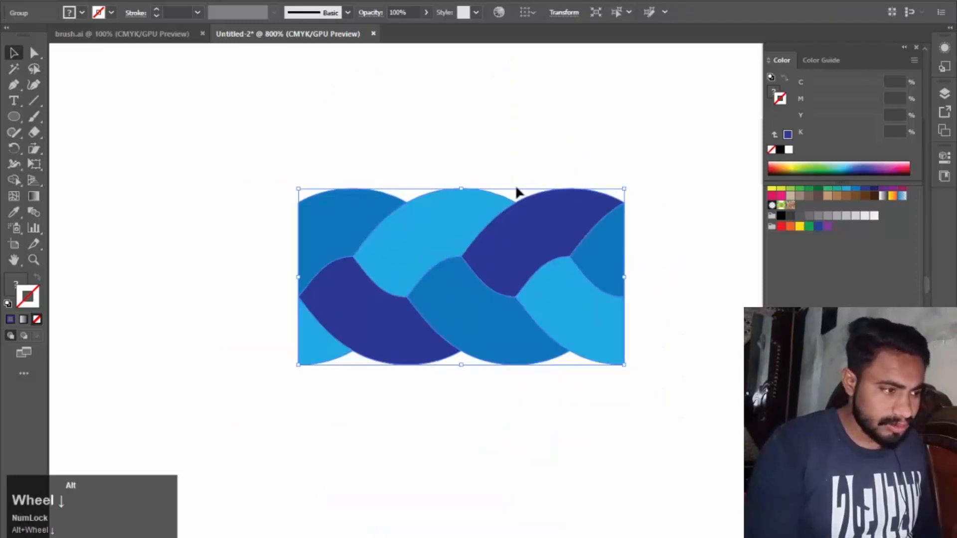
pyautogui.scroll(-2, 516, 192)
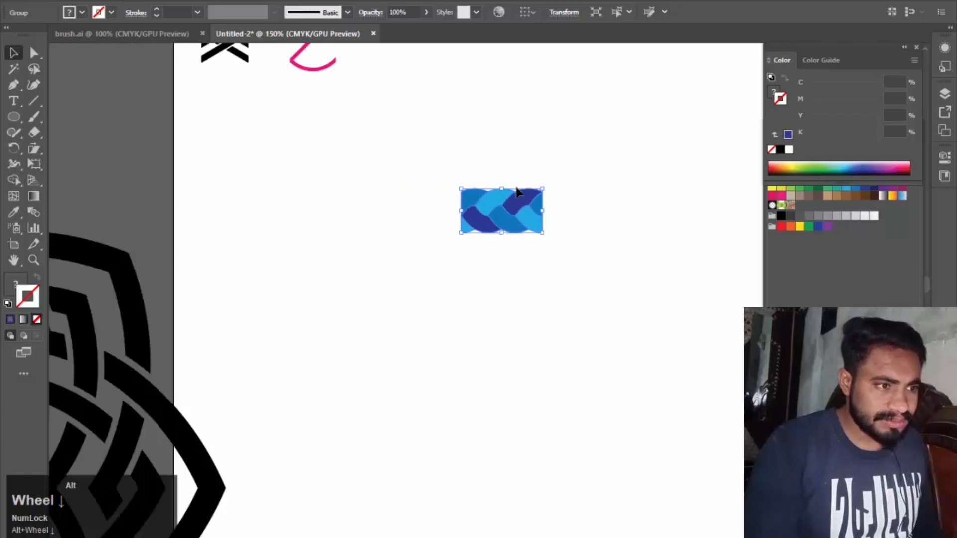
pyautogui.scroll(-1, 516, 192)
pyautogui.moveTo(516, 192); pyautogui.dragTo(758, 306)
pyautogui.click(559, 142)
pyautogui.moveTo(700, 272); pyautogui.dragTo(464, 80)
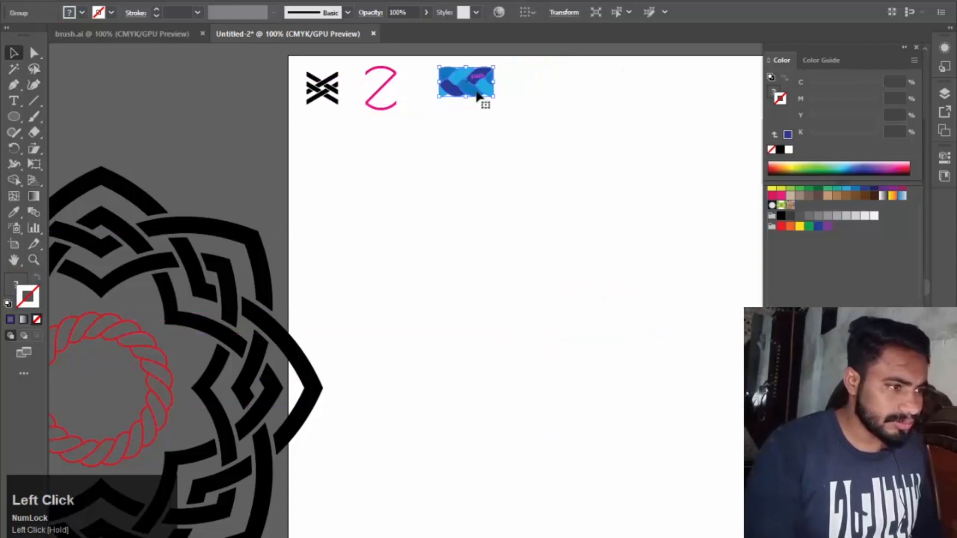
# Step: Create a new pattern brush from the braid tile with the Hue Shift colorization method
pyautogui.click(822, 136)
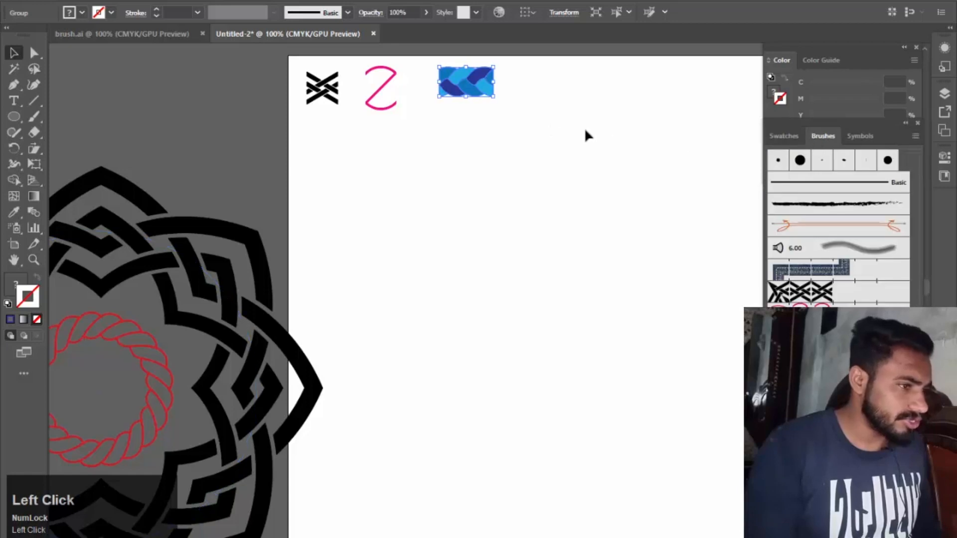
pyautogui.moveTo(466, 82)
pyautogui.mouseDown()
pyautogui.moveTo(710, 280)
pyautogui.moveTo(742, 326)
pyautogui.moveTo(837, 294)
pyautogui.mouseUp()
pyautogui.click(427, 339)
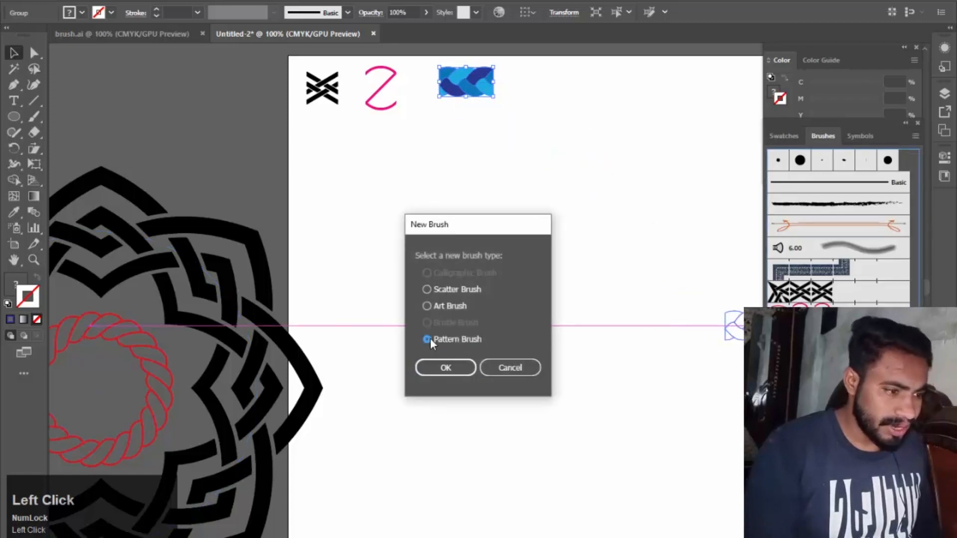
pyautogui.click(442, 368)
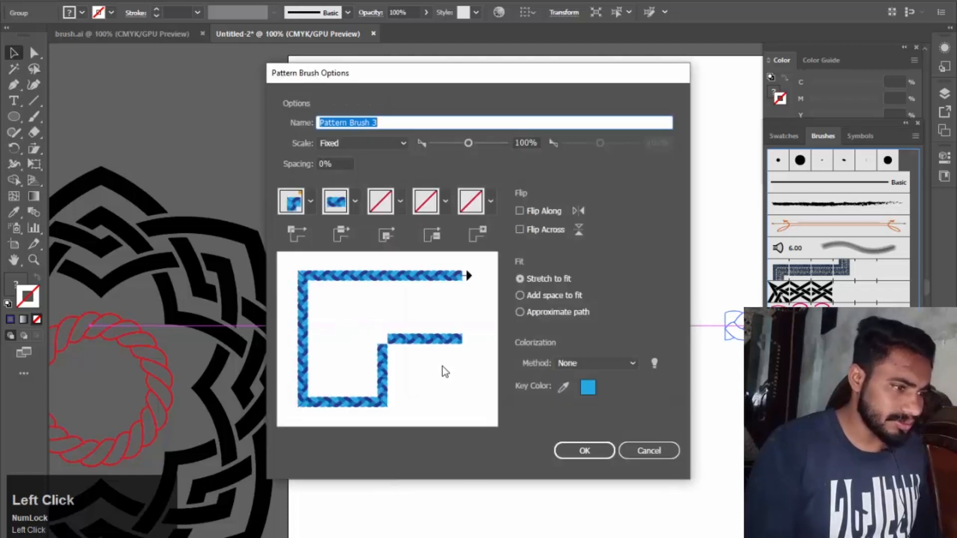
pyautogui.click(620, 363)
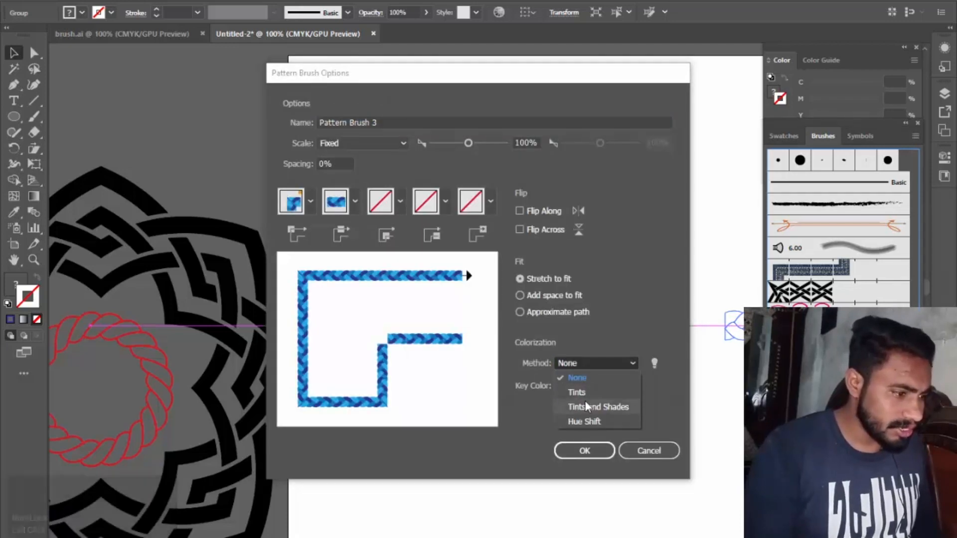
pyautogui.click(582, 421)
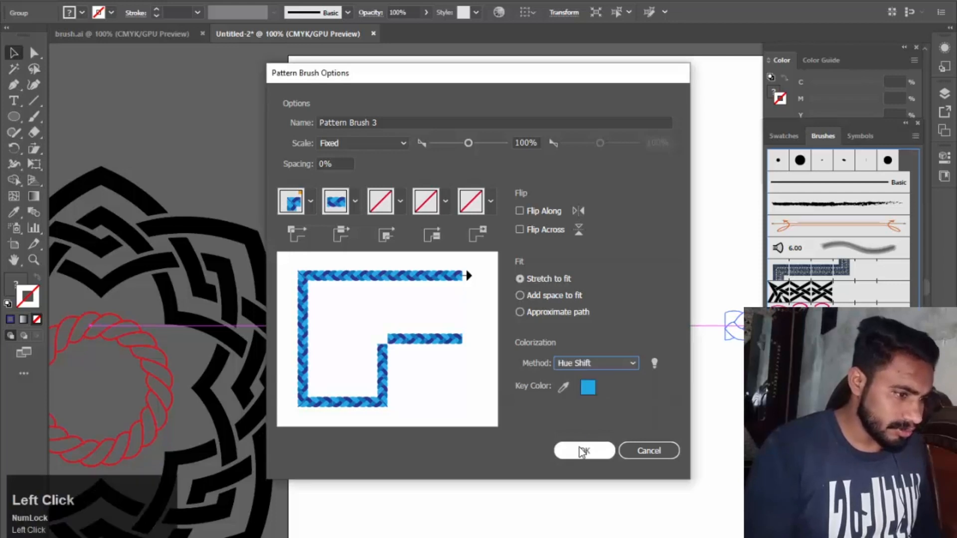
pyautogui.click(582, 452)
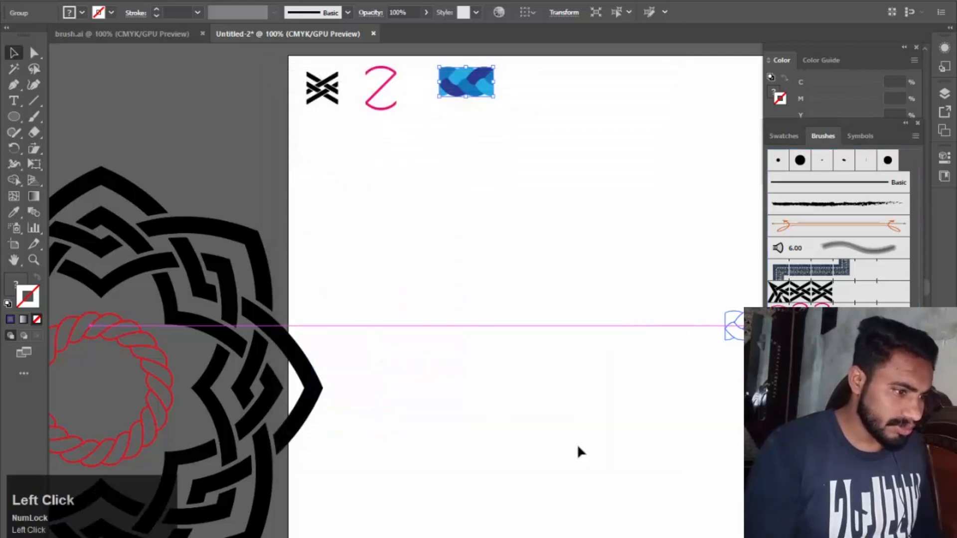
# Step: Draw a circle about 339 pt across with the default white fill and black stroke, and apply the braid pattern brush to it
pyautogui.click(519, 375)
pyautogui.click(13, 116)
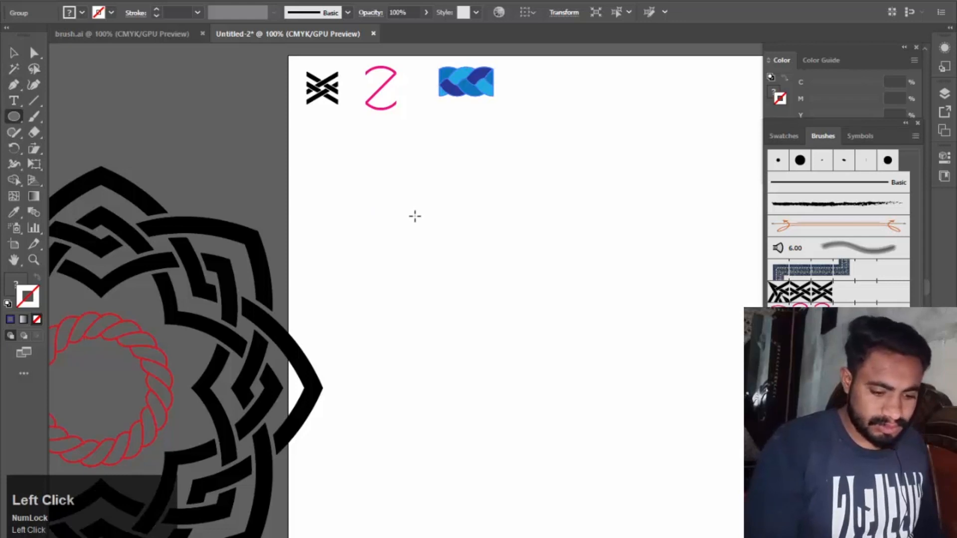
pyautogui.moveTo(424, 186)
pyautogui.mouseDown()
pyautogui.moveTo(605, 440)
pyautogui.moveTo(627, 490)
pyautogui.mouseUp()
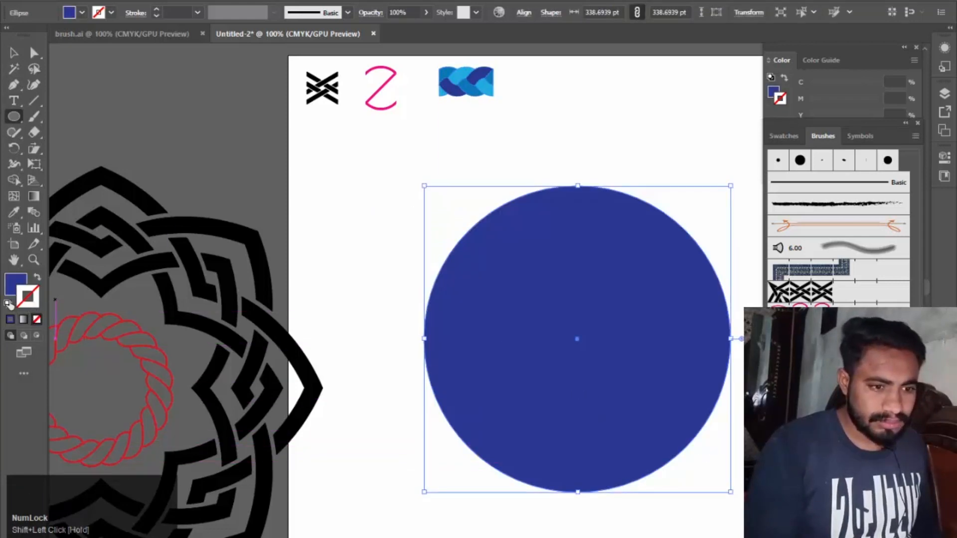
pyautogui.click(8, 304)
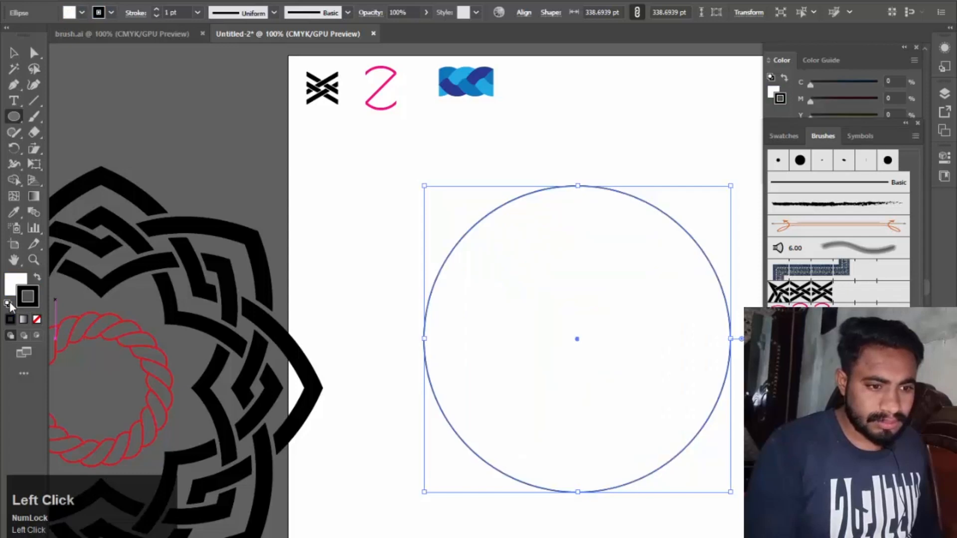
pyautogui.click(36, 306)
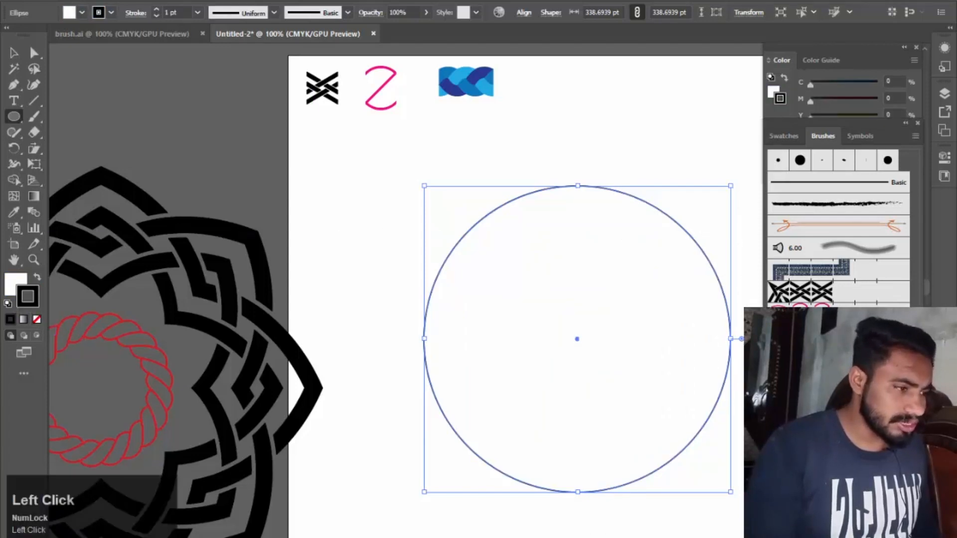
pyautogui.click(809, 270)
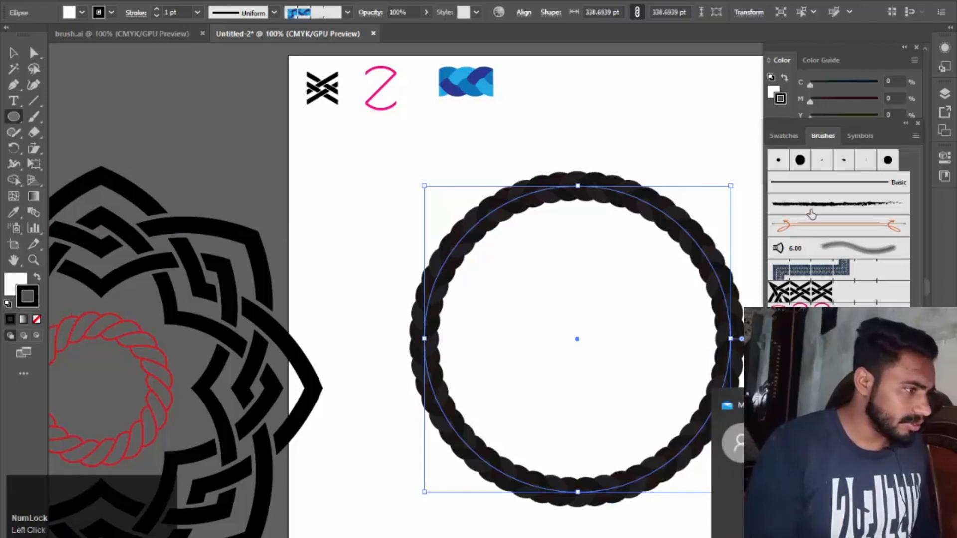
pyautogui.click(942, 405)
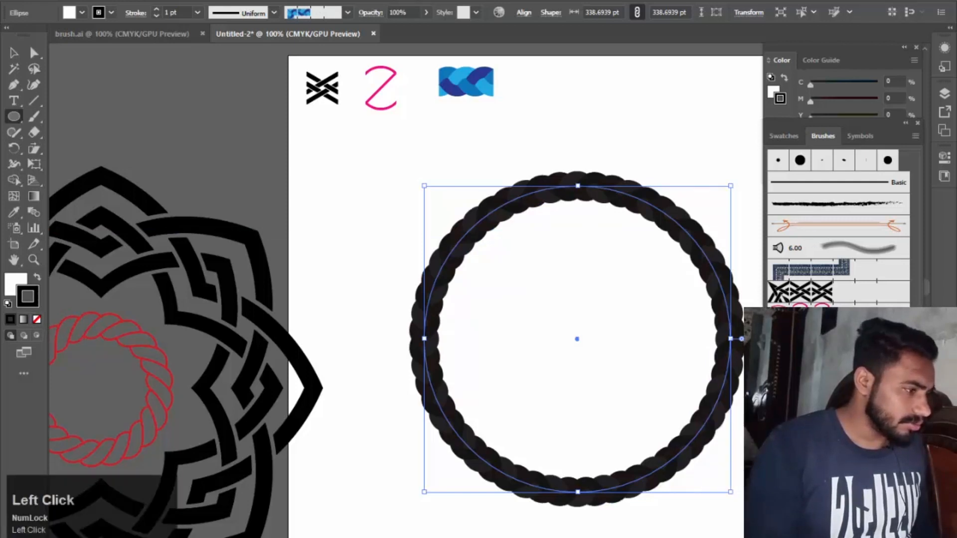
# Step: Recolour the braided circle's stroke, trying gradient and dark blue swatches and settling on light blue (C 70, M 15, Y 0)
pyautogui.click(782, 136)
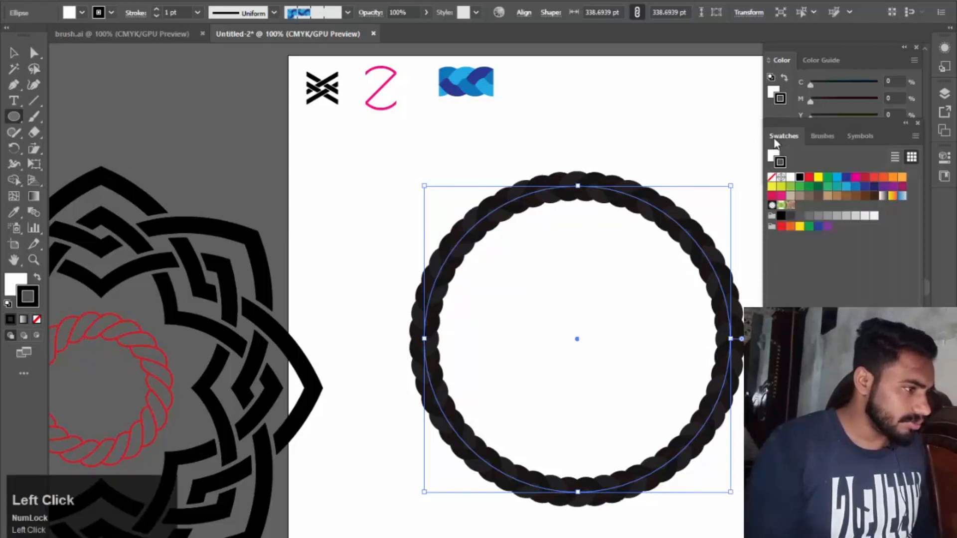
pyautogui.click(892, 197)
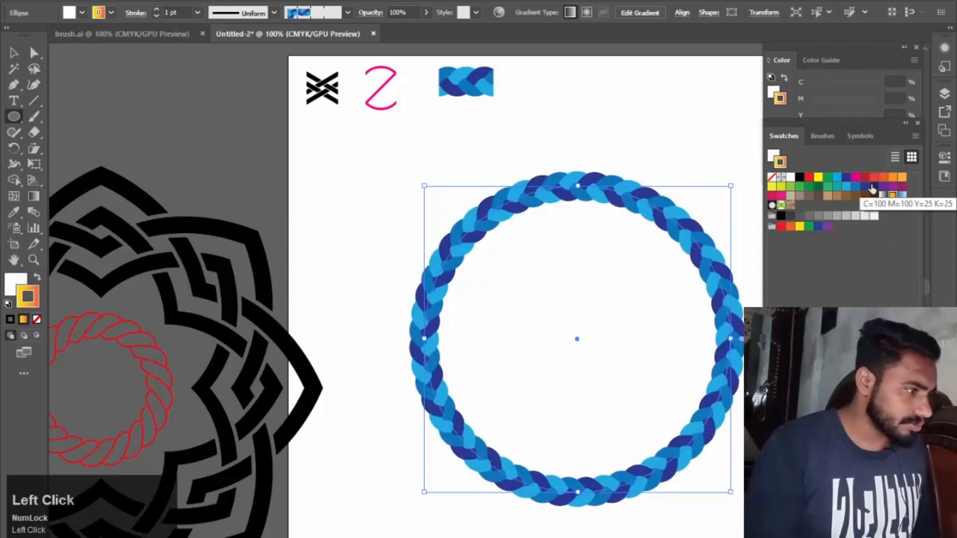
pyautogui.click(872, 188)
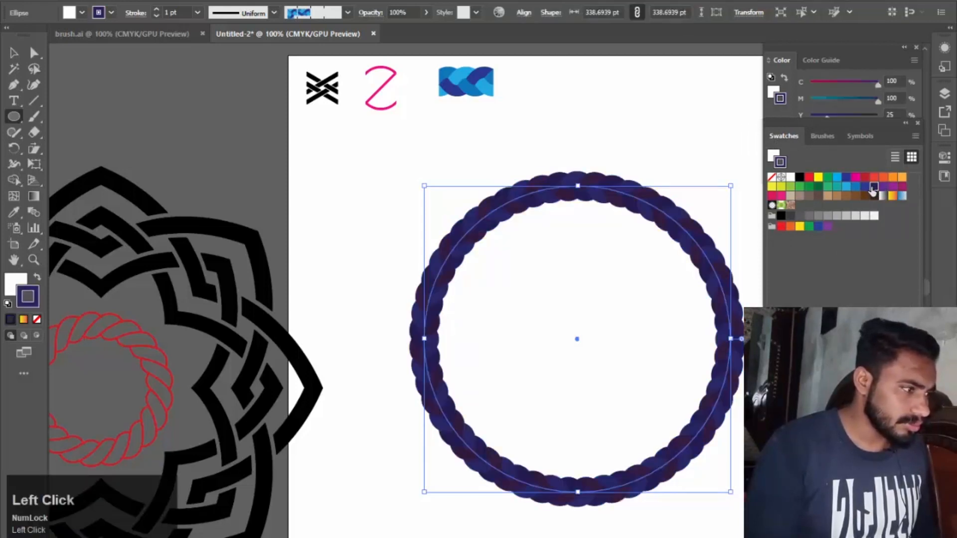
pyautogui.click(864, 188)
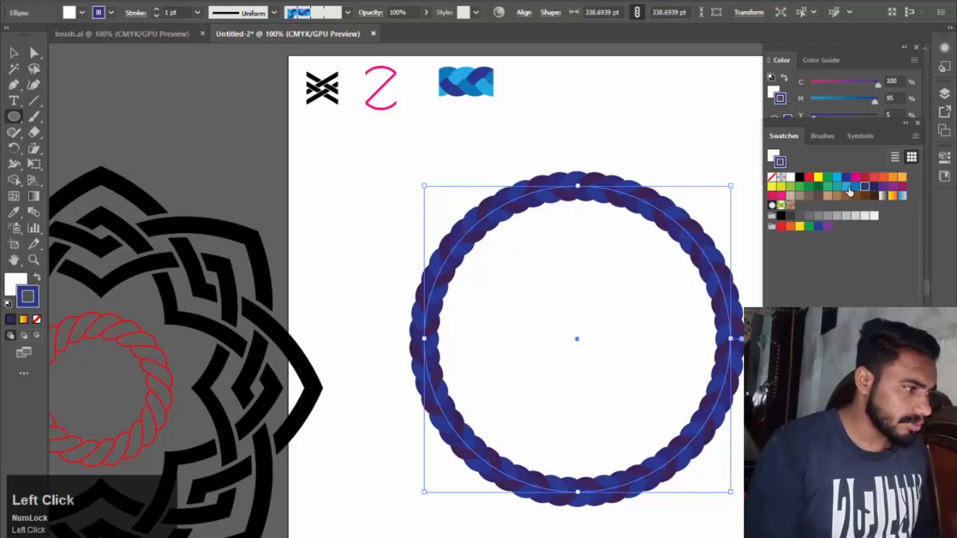
pyautogui.click(846, 186)
pyautogui.click(656, 144)
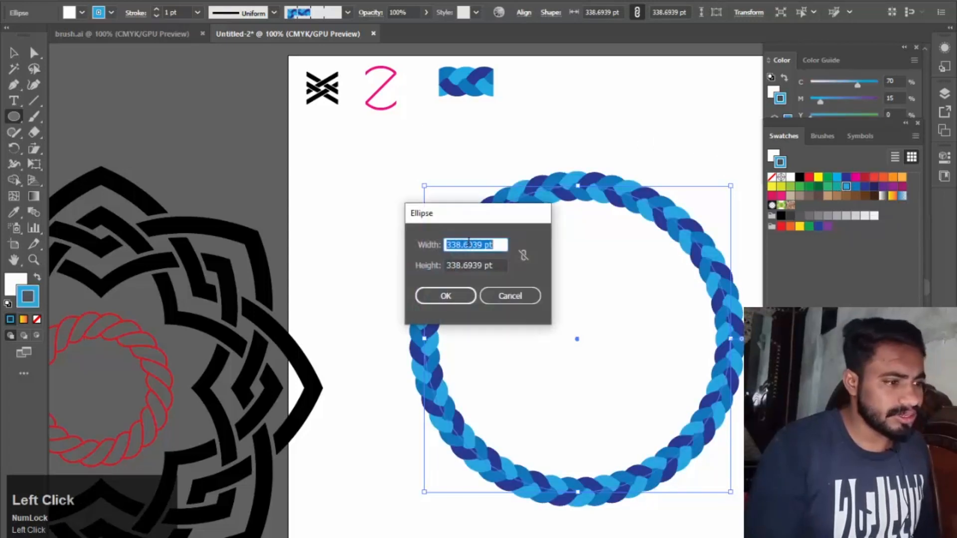
pyautogui.click(509, 296)
# Step: Try heavier stroke weights on the braided circle and set the weight to 2 pt
pyautogui.click(14, 53)
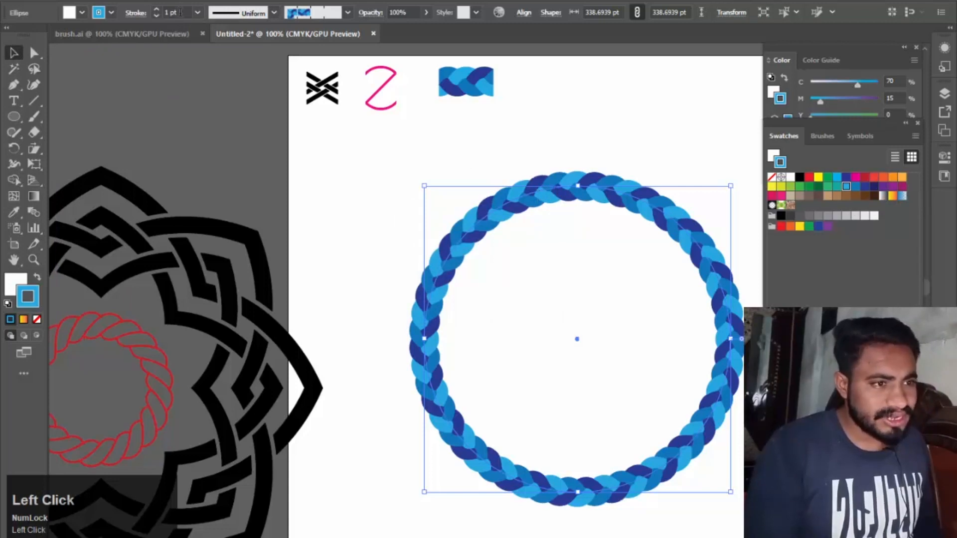
pyautogui.scroll(3, 182, 13)
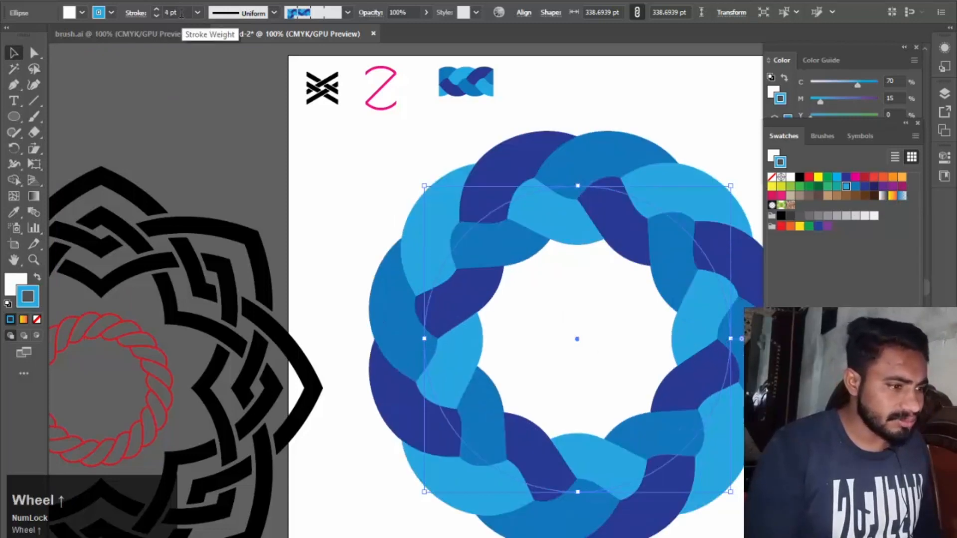
pyautogui.scroll(-3, 182, 13)
pyautogui.scroll(1, 181, 14)
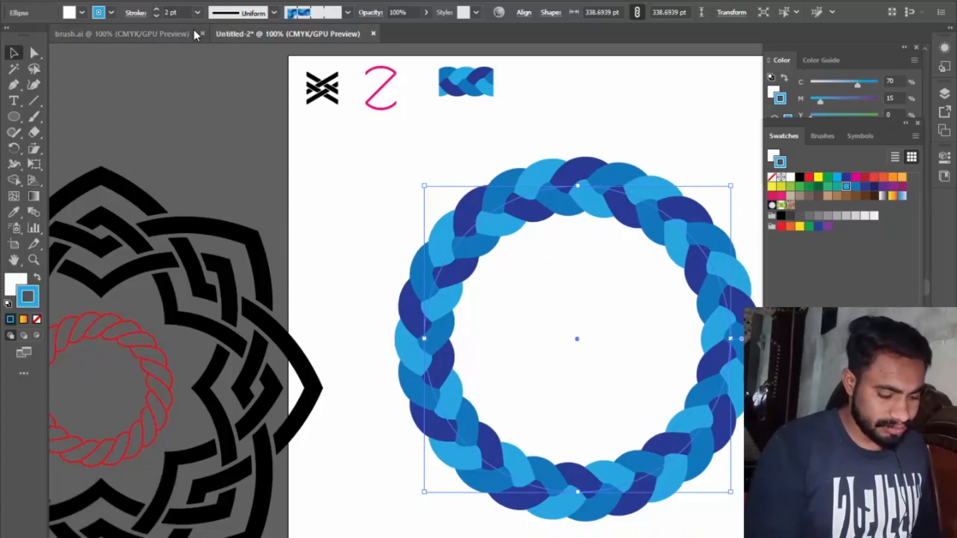
# Step: Enlarge the braided circle proportionally from its centre to about 582 pt across
pyautogui.scroll(-2, 424, 112)
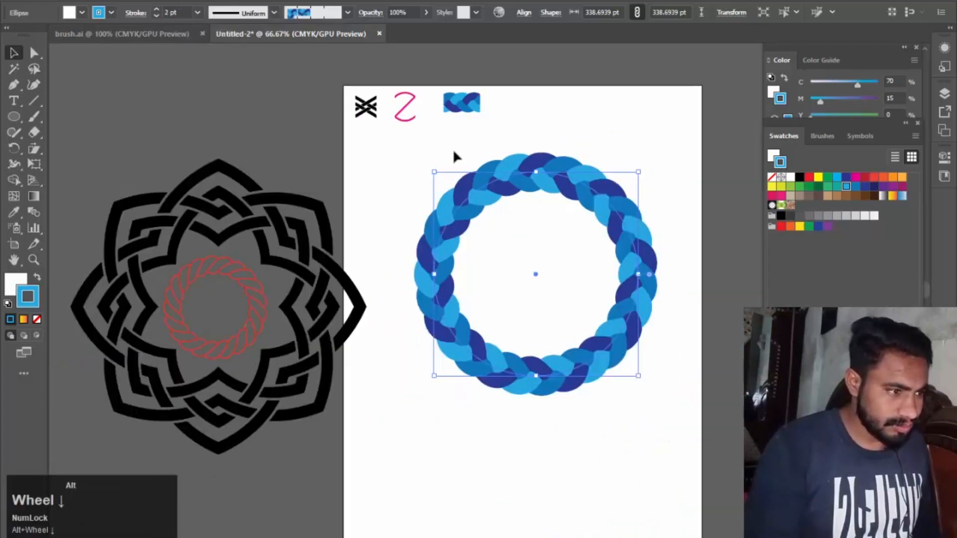
pyautogui.moveTo(104, 140); pyautogui.dragTo(249, 246)
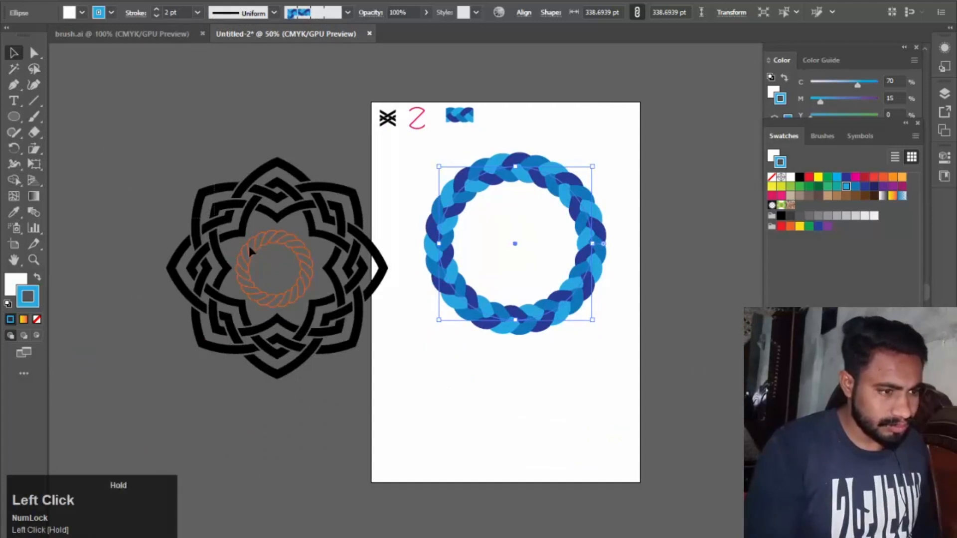
pyautogui.moveTo(400, 410); pyautogui.dragTo(391, 405)
pyautogui.click(482, 174)
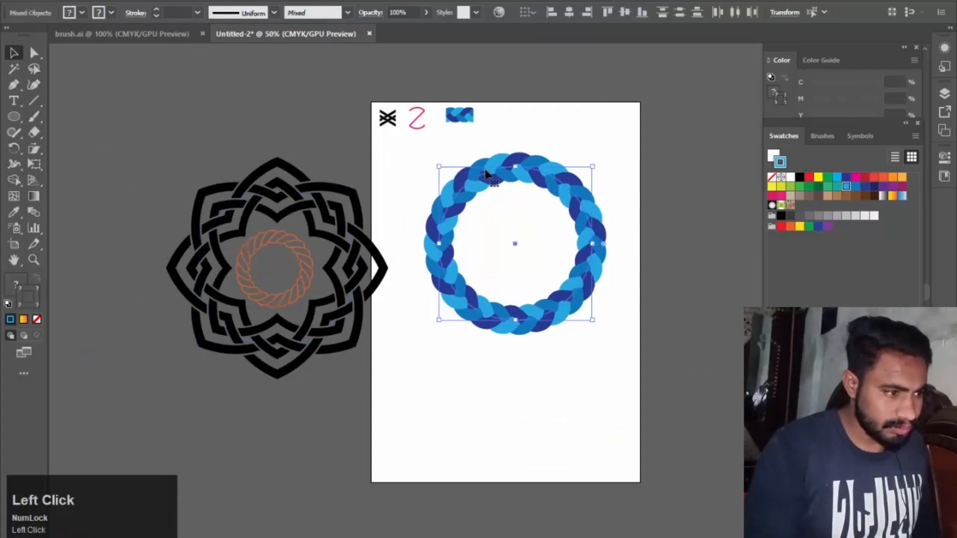
pyautogui.moveTo(593, 167); pyautogui.dragTo(683, 114)
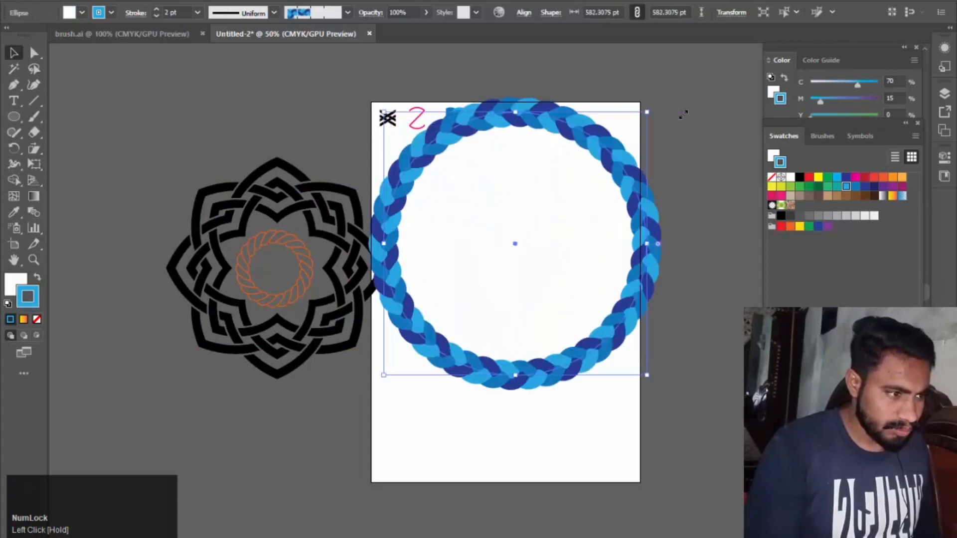
# Step: Group the black knot flower together with the orange rope ring at its centre
pyautogui.moveTo(167, 136); pyautogui.dragTo(273, 258)
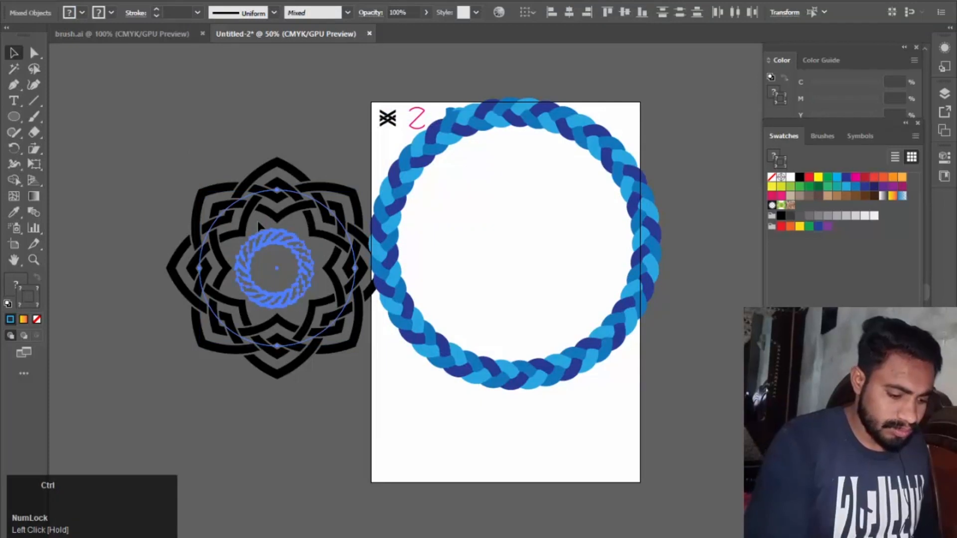
pyautogui.hotkey('ctrl', 'g')
pyautogui.moveTo(274, 269); pyautogui.dragTo(515, 253)
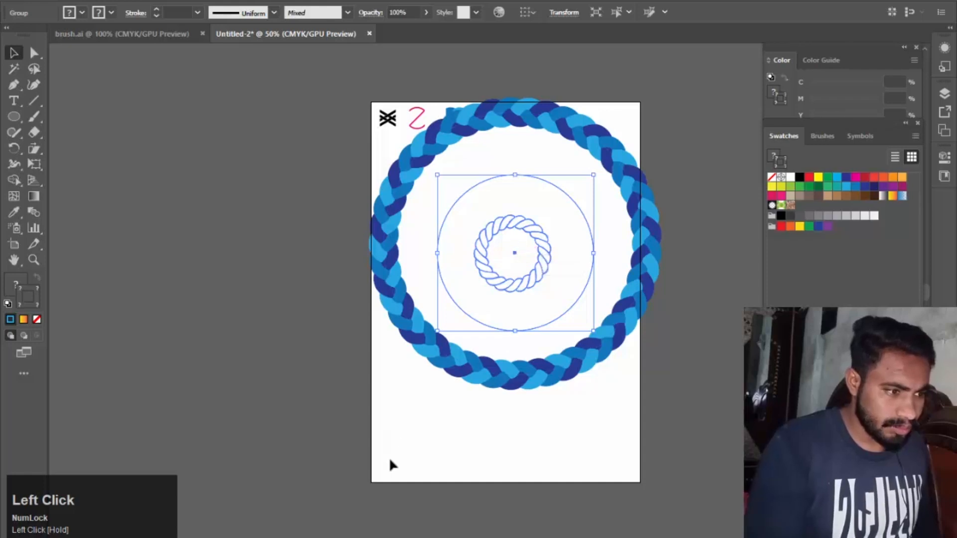
pyautogui.click(423, 444)
pyautogui.hotkey('ctrl', 'z')
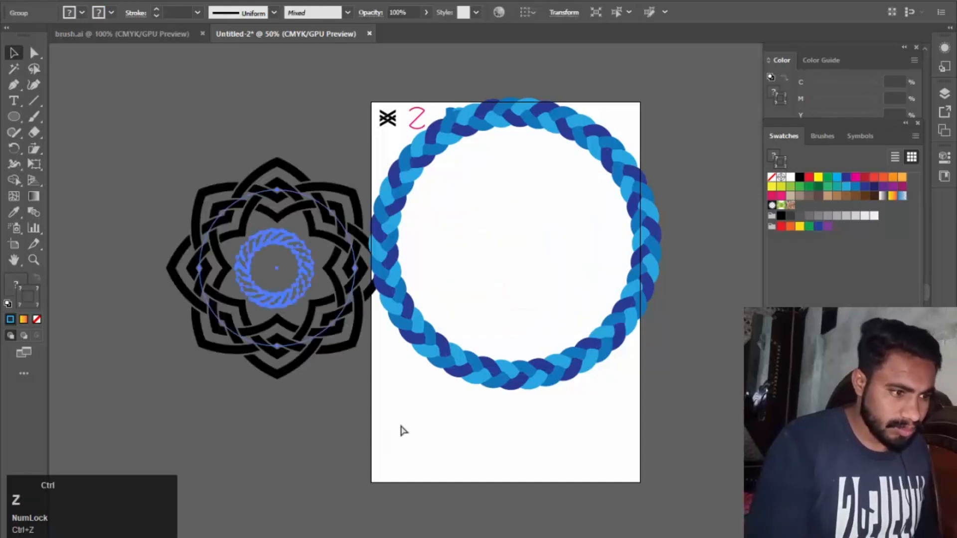
# Step: Place the knot-and-rope group on the artboard and move the braided circle onto the empty canvas beside it
pyautogui.click(303, 274)
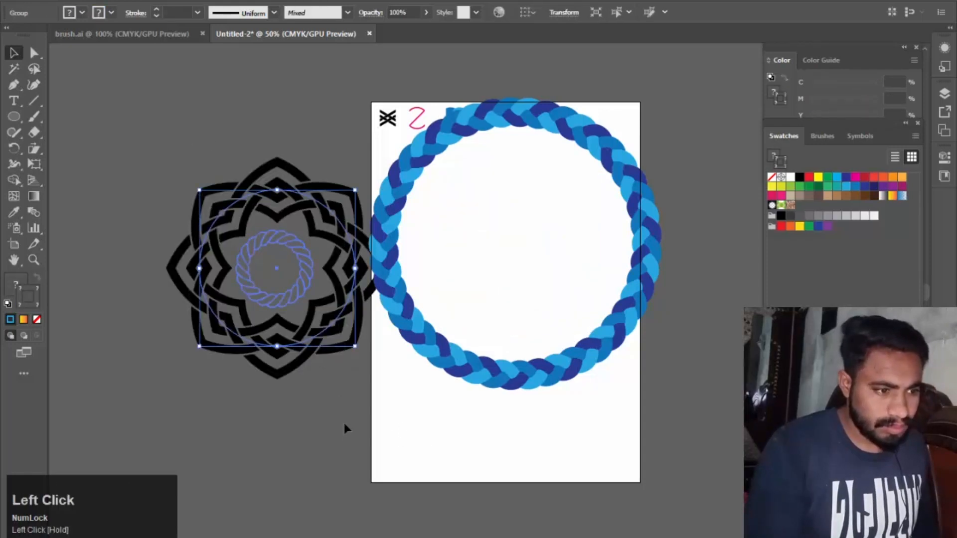
pyautogui.moveTo(275, 273); pyautogui.dragTo(219, 252)
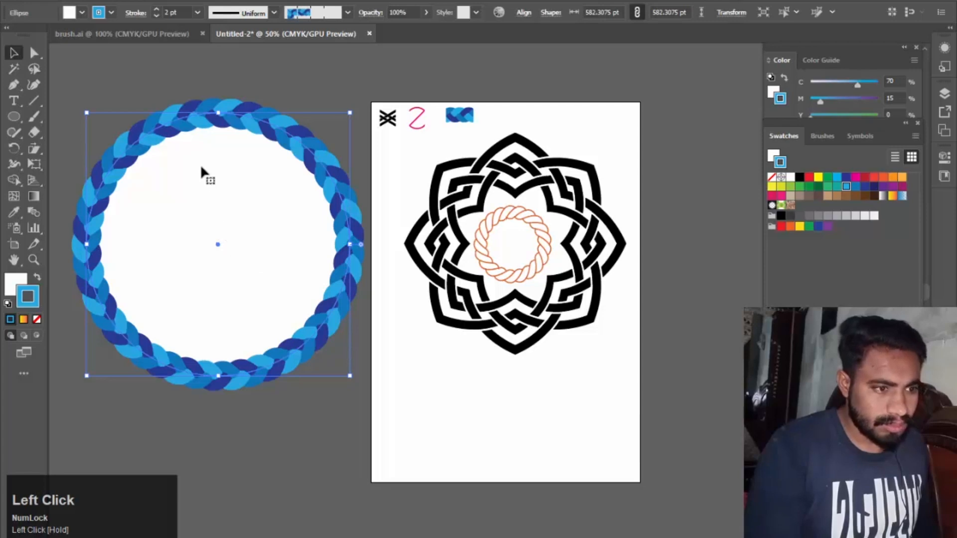
# Step: Remove the white fill from the braided circle, keeping its blue braid stroke
pyautogui.click(10, 288)
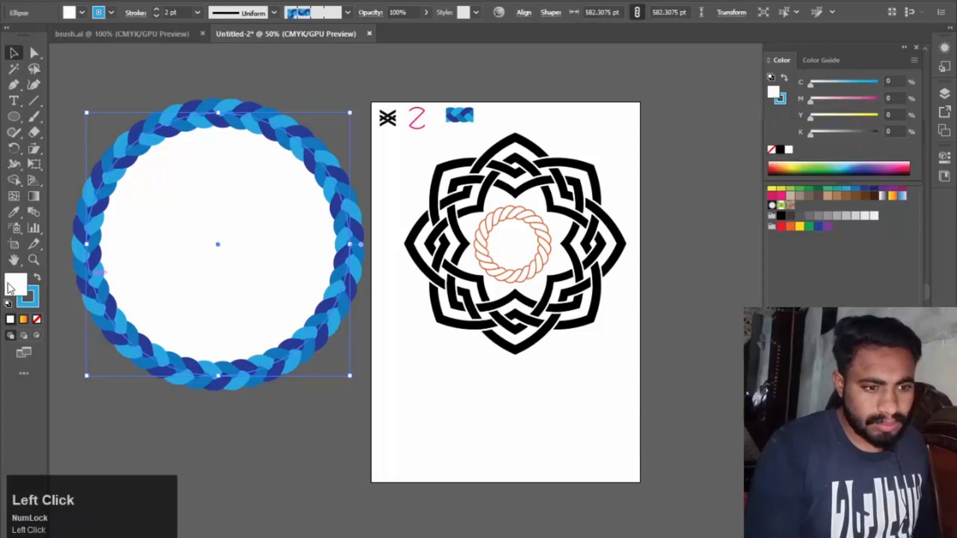
pyautogui.click(37, 320)
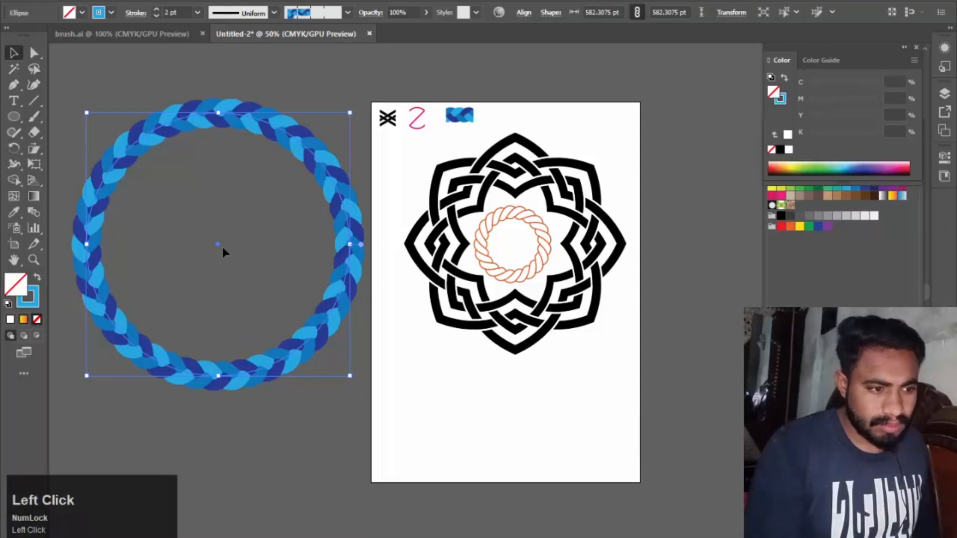
pyautogui.moveTo(294, 253); pyautogui.dragTo(480, 252)
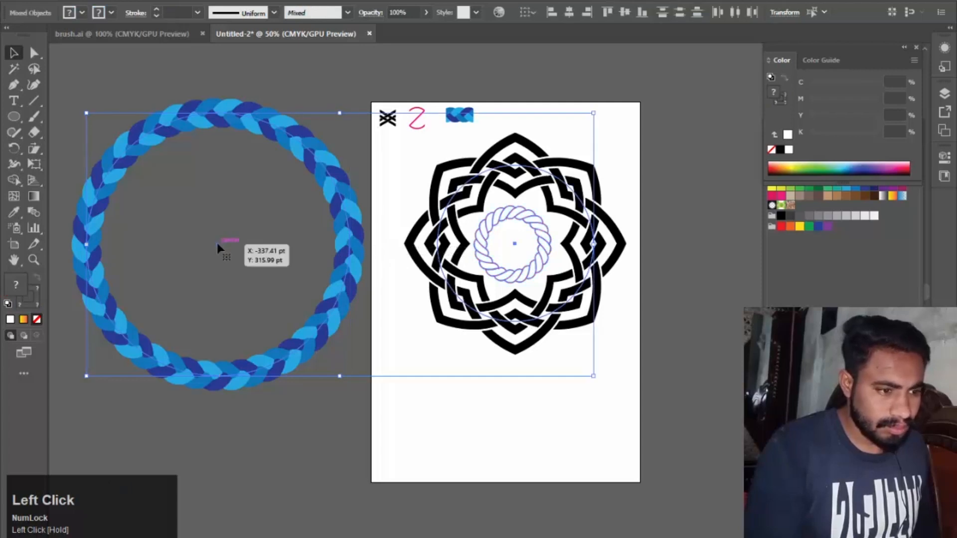
pyautogui.click(436, 394)
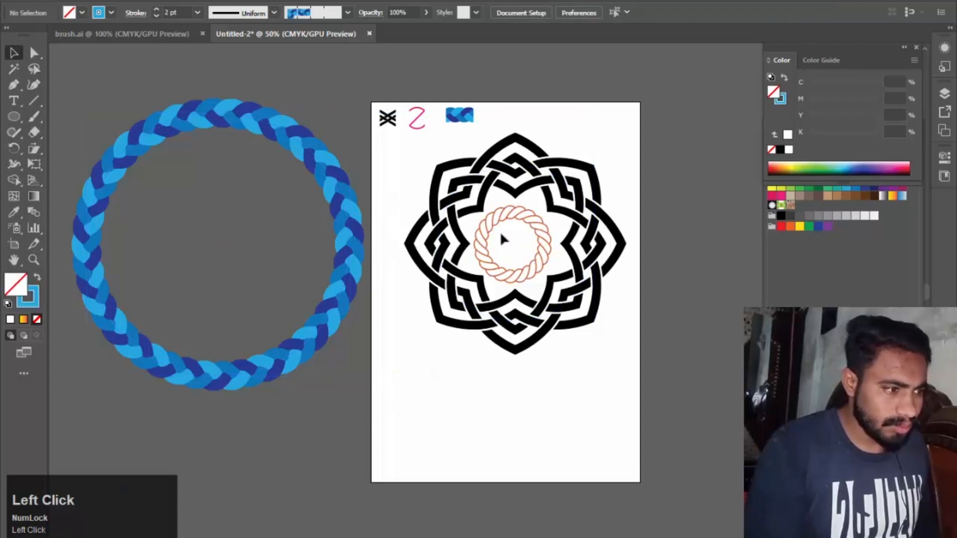
# Step: Move the knot-and-rope group lower on the artboard and place the braided circle around it
pyautogui.click(526, 266)
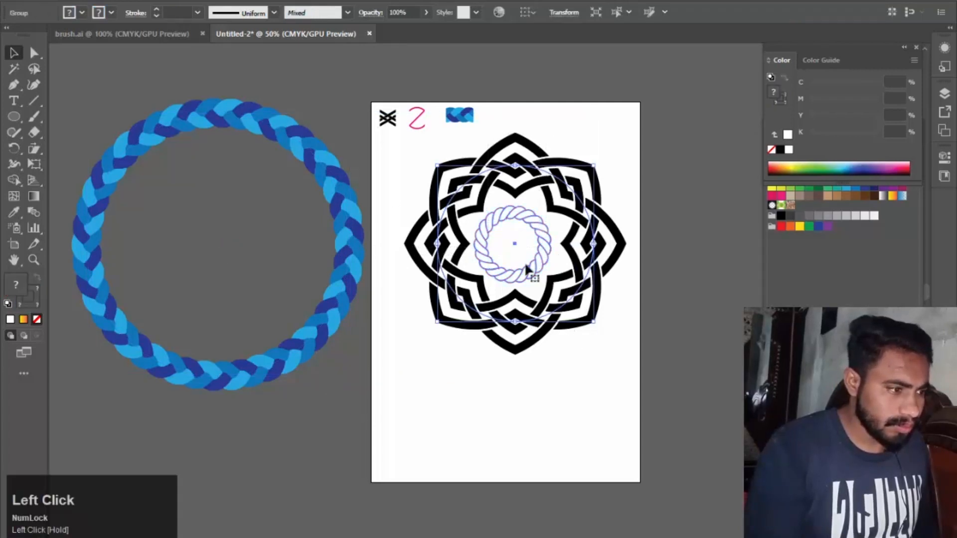
pyautogui.moveTo(513, 242); pyautogui.dragTo(513, 300)
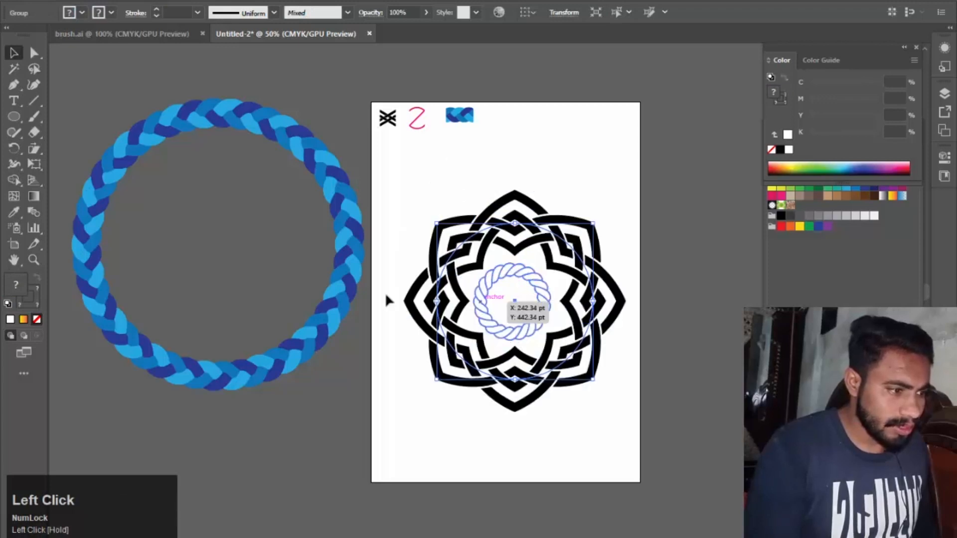
pyautogui.moveTo(291, 145)
pyautogui.mouseDown()
pyautogui.moveTo(299, 135)
pyautogui.moveTo(576, 214)
pyautogui.moveTo(580, 193)
pyautogui.moveTo(588, 215)
pyautogui.mouseUp()
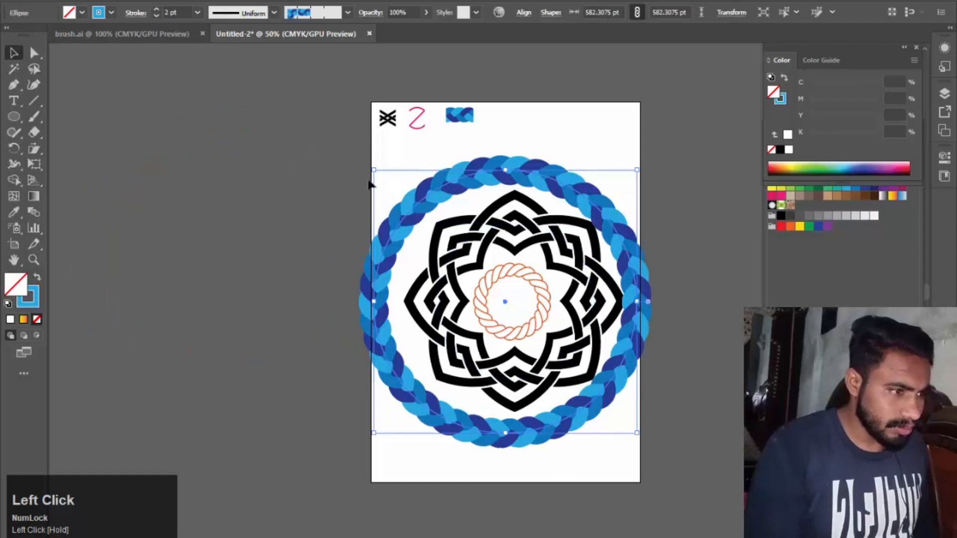
# Step: Align the braided circle and the knot-and-rope group to a common centre, horizontally and vertically
pyautogui.moveTo(350, 149); pyautogui.dragTo(666, 432)
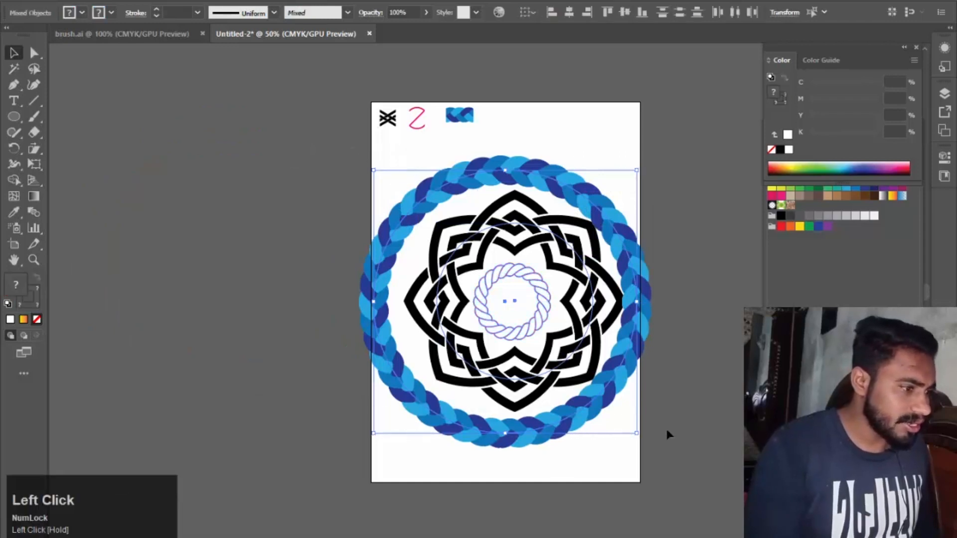
pyautogui.click(572, 14)
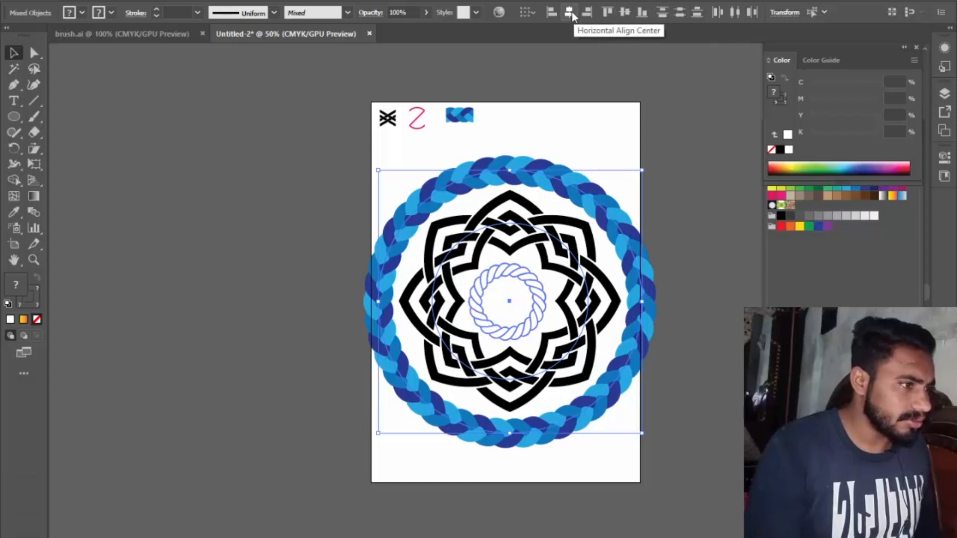
pyautogui.click(625, 13)
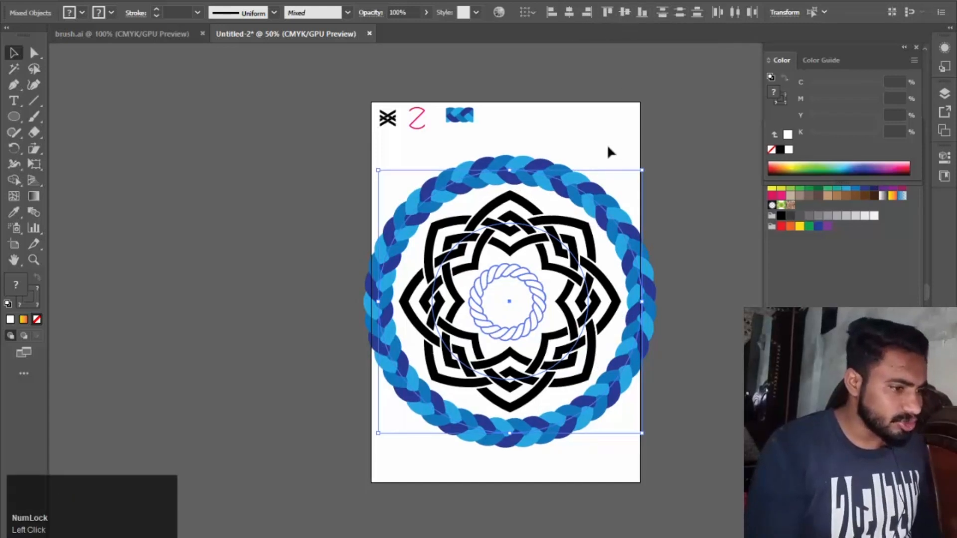
pyautogui.click(588, 135)
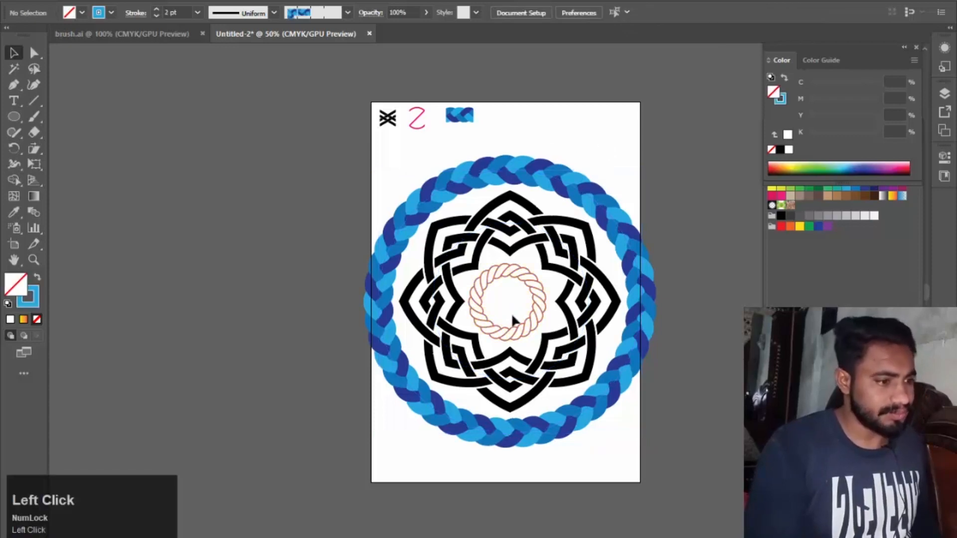
# Step: Shrink the braided circle and the knot-and-rope group together from their centre, making the circle about 334 pt across
pyautogui.scroll(1, 513, 317)
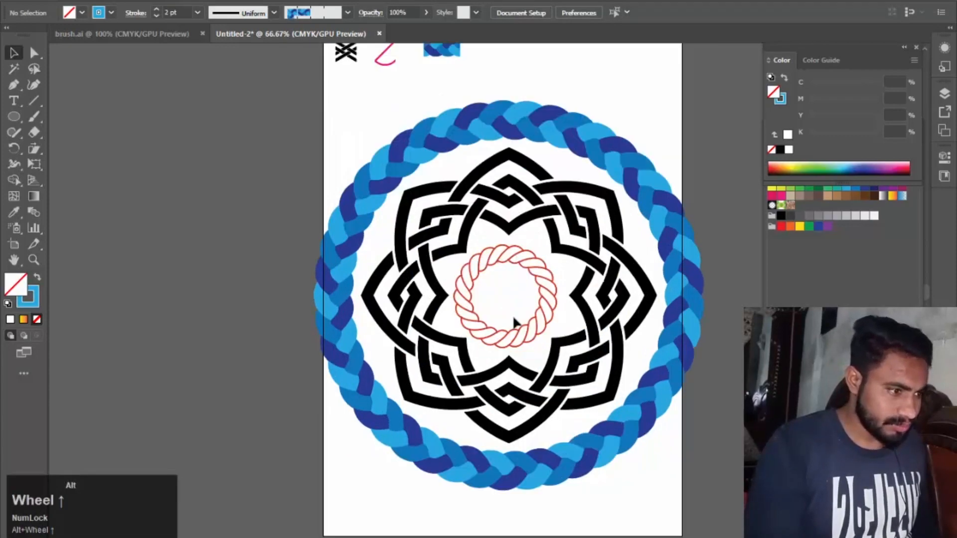
pyautogui.scroll(1, 513, 320)
pyautogui.scroll(-1, 513, 319)
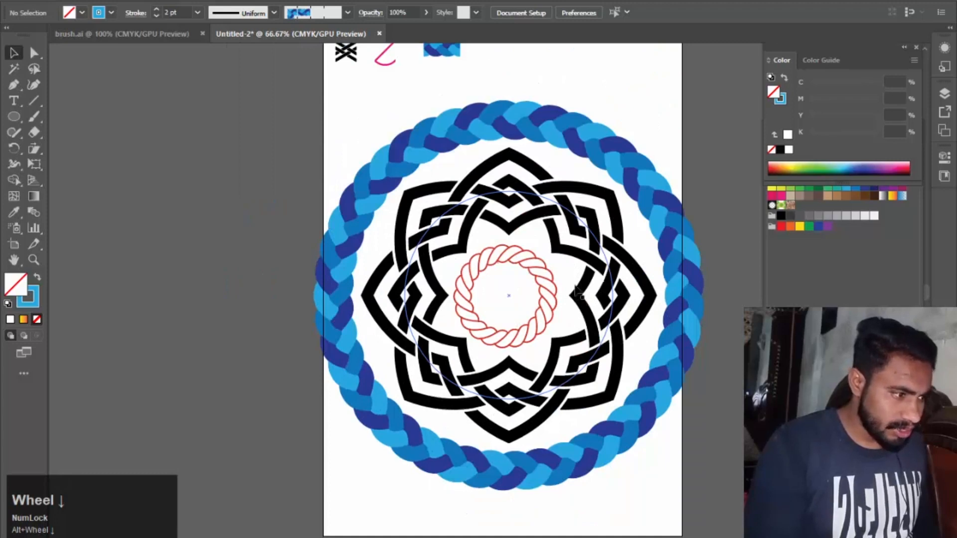
pyautogui.moveTo(324, 103); pyautogui.dragTo(659, 450)
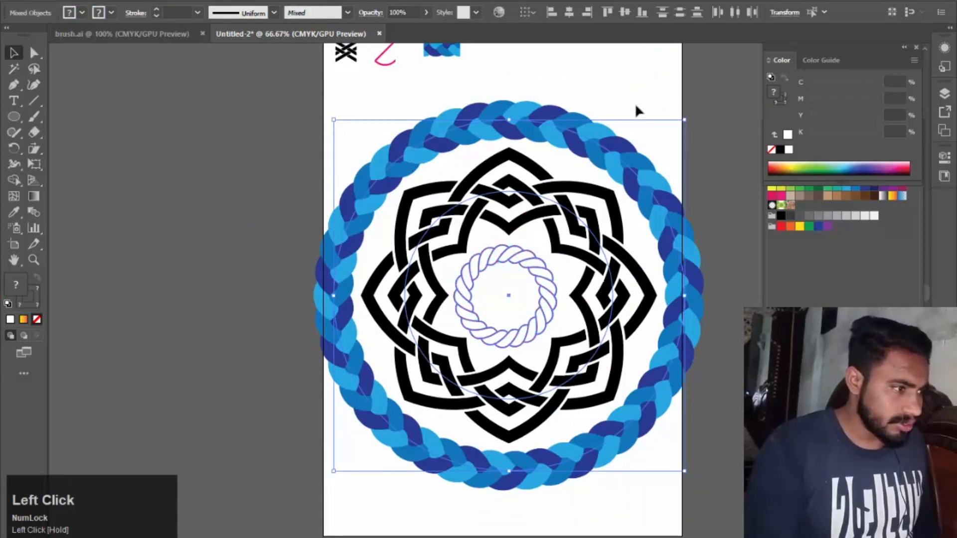
pyautogui.moveTo(682, 120); pyautogui.dragTo(634, 199)
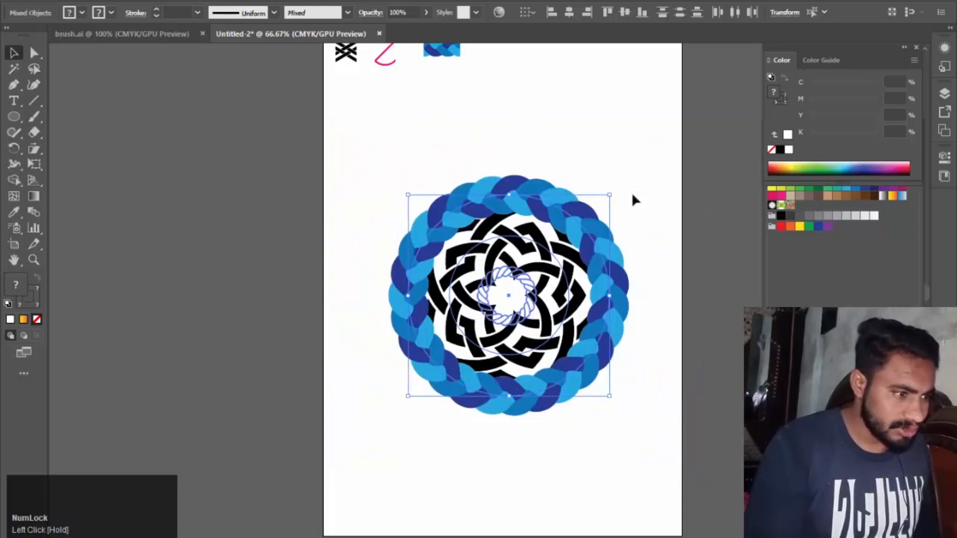
pyautogui.click(515, 229)
pyautogui.click(337, 142)
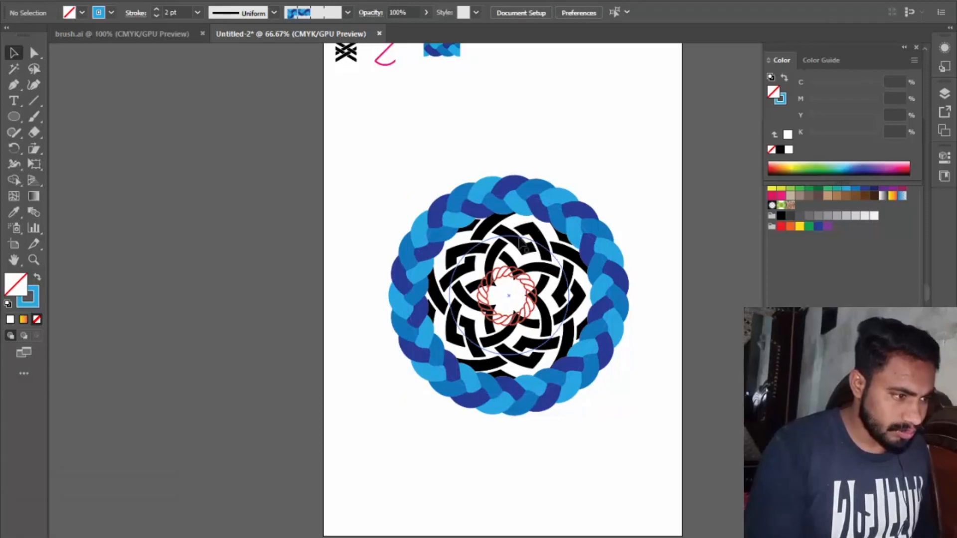
# Step: Enlarge the knot-and-rope group proportionally from its centre until the knot petals surround the braided circle
pyautogui.click(510, 278)
pyautogui.moveTo(569, 236); pyautogui.dragTo(657, 180)
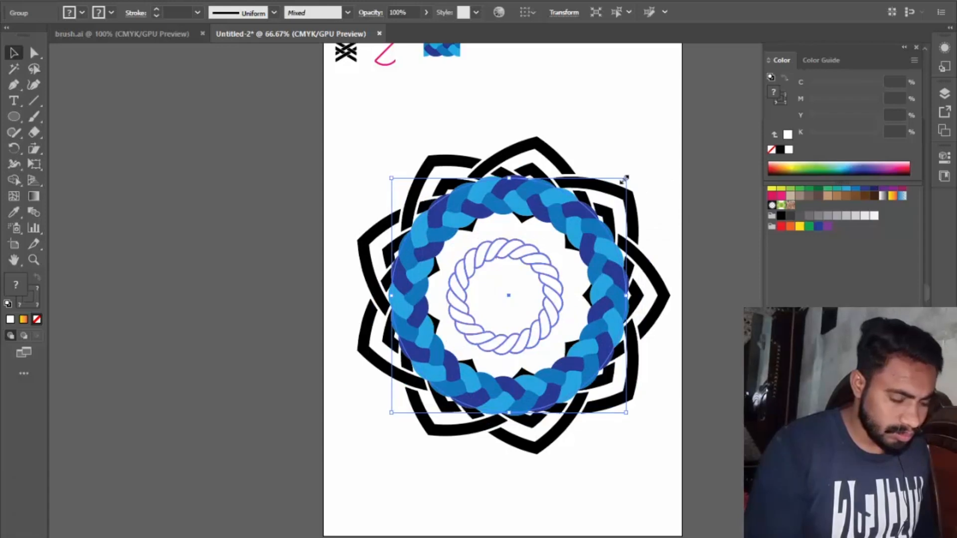
pyautogui.moveTo(625, 180); pyautogui.dragTo(673, 146)
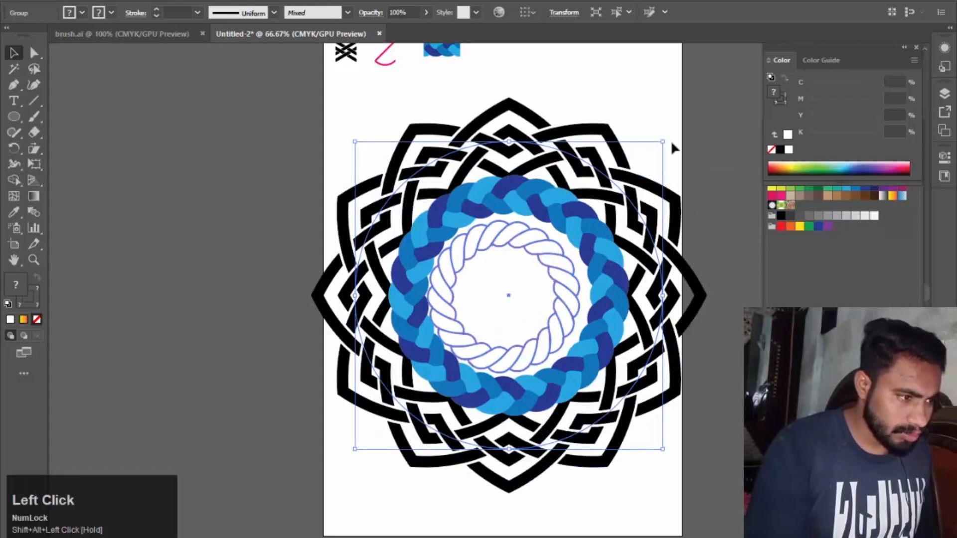
pyautogui.click(631, 87)
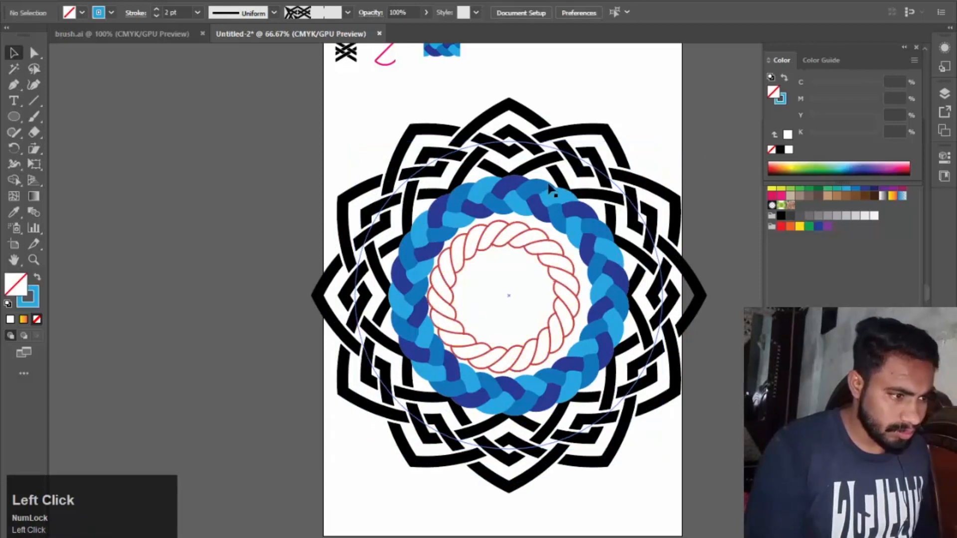
# Step: Shrink the braided circle slightly from its centre to fit within the inner points of the knot pattern
pyautogui.click(533, 193)
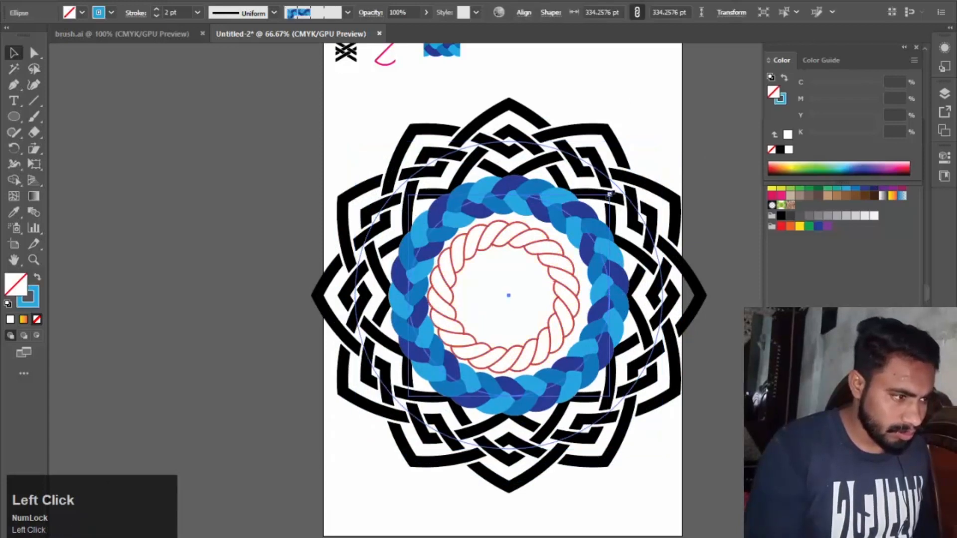
pyautogui.moveTo(610, 194); pyautogui.dragTo(601, 212)
pyautogui.click(624, 94)
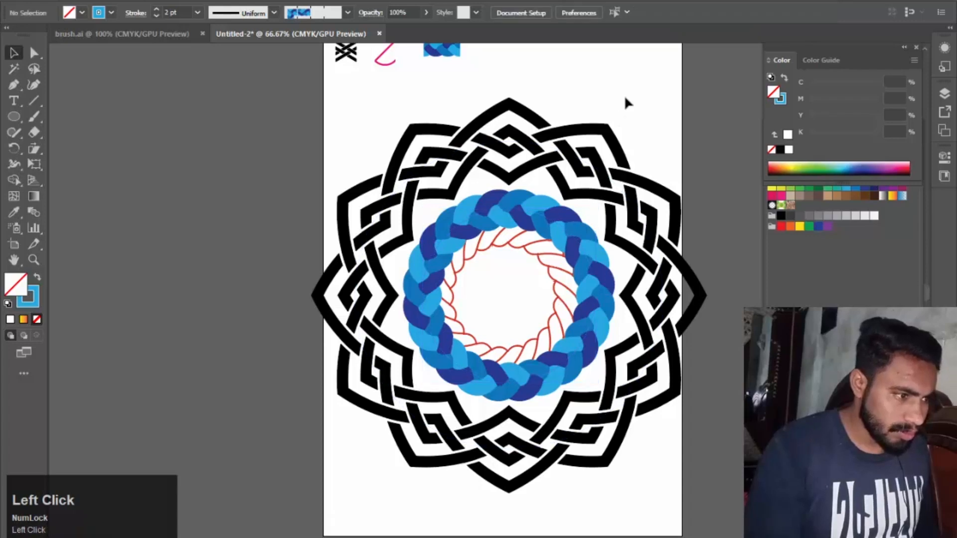
# Step: Shrink the knot-and-rope group slightly from its centre and ungroup it
pyautogui.click(496, 250)
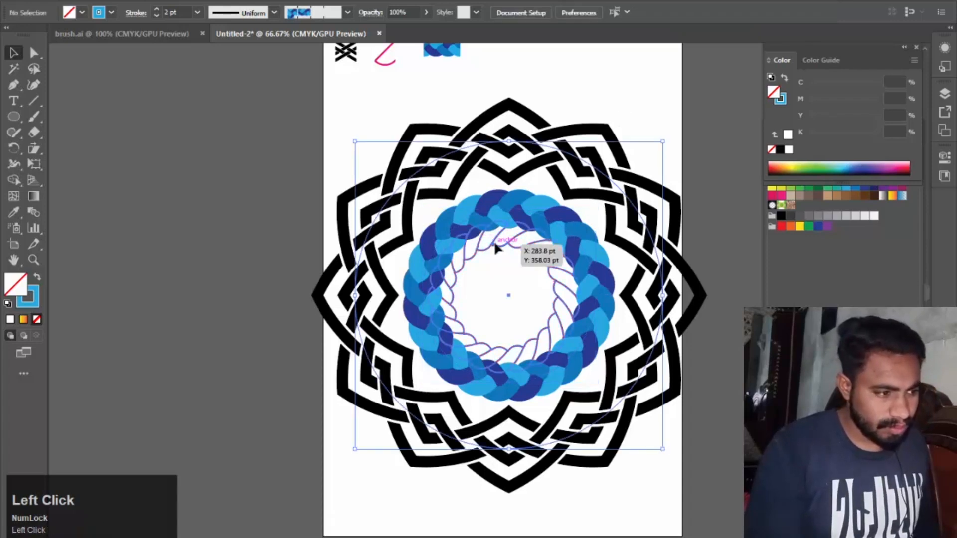
pyautogui.moveTo(661, 143); pyautogui.dragTo(661, 148)
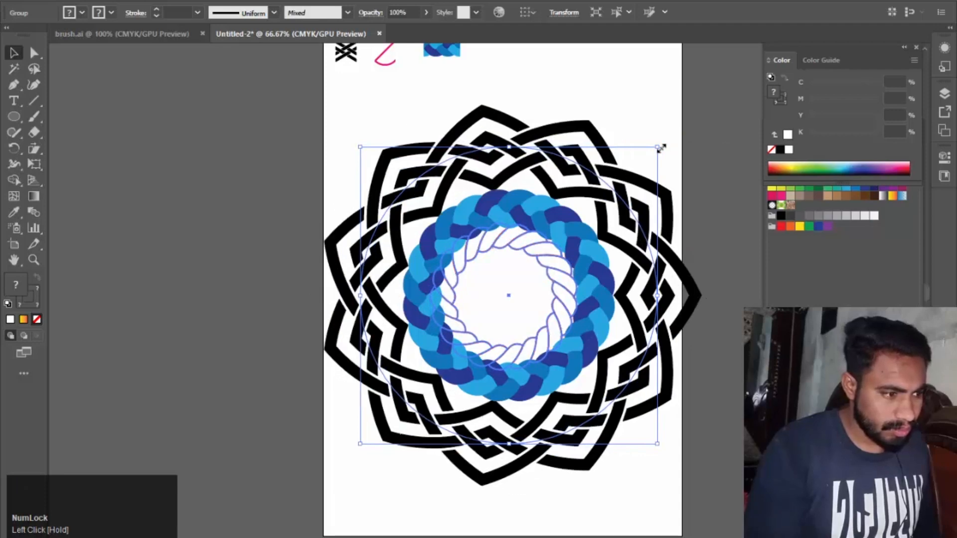
pyautogui.click(116, 1)
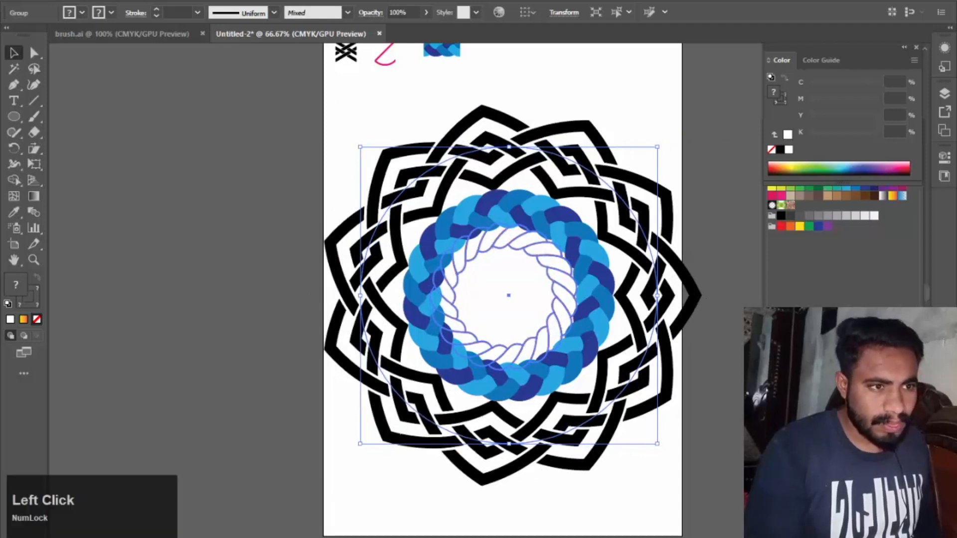
pyautogui.click(156, 68)
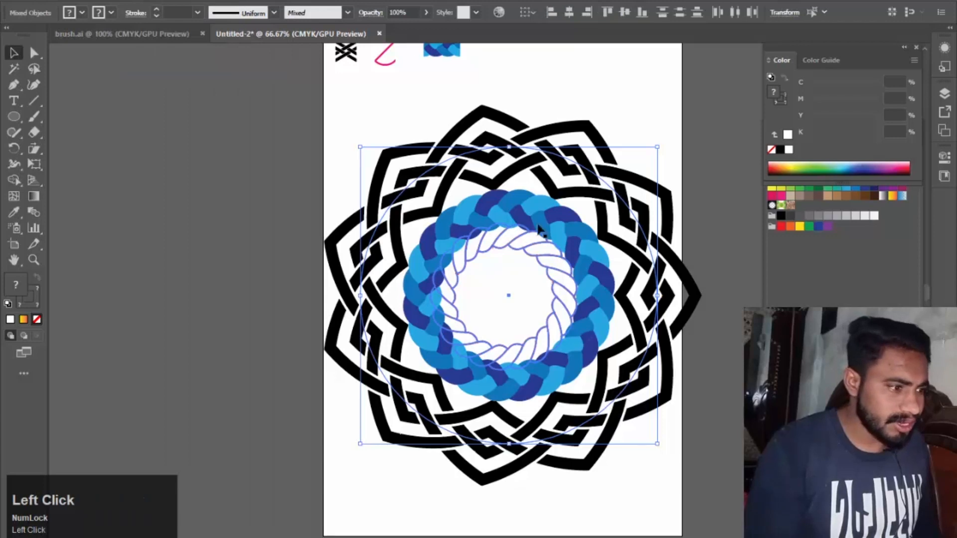
# Step: Shrink the red rope ring proportionally so it sits inside the braided circle
pyautogui.click(612, 74)
pyautogui.click(518, 240)
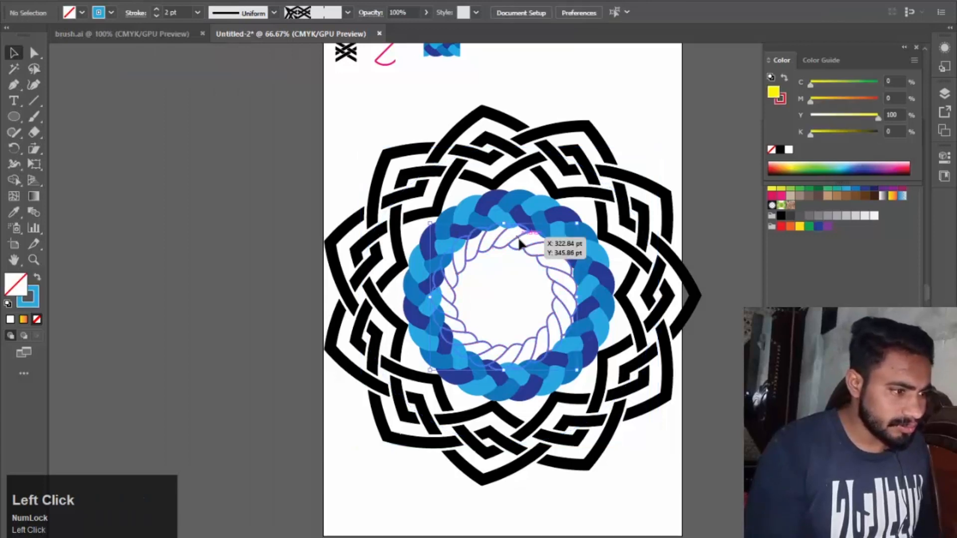
pyautogui.moveTo(576, 223); pyautogui.dragTo(569, 238)
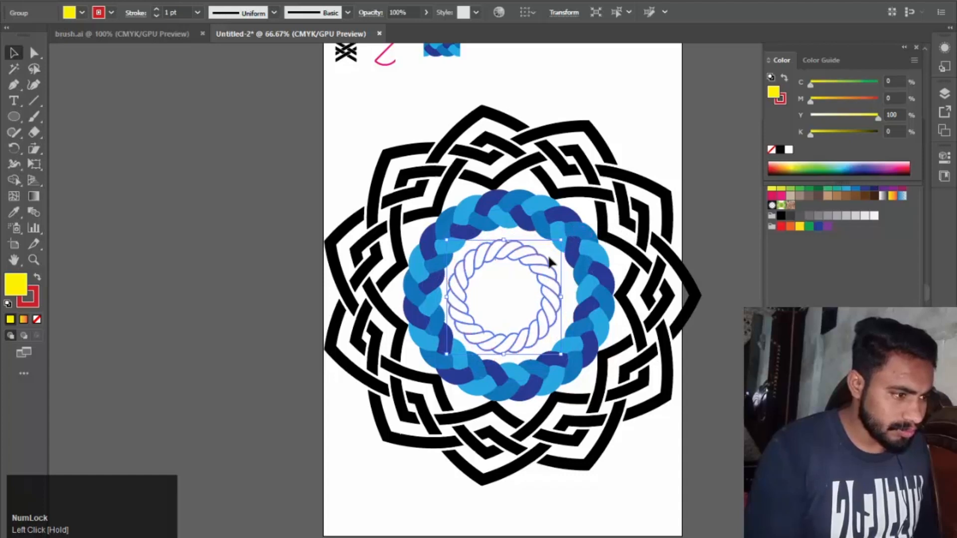
# Step: Align the knot ring, braided circle and rope ring to a common centre, horizontally and vertically
pyautogui.moveTo(297, 113); pyautogui.dragTo(598, 471)
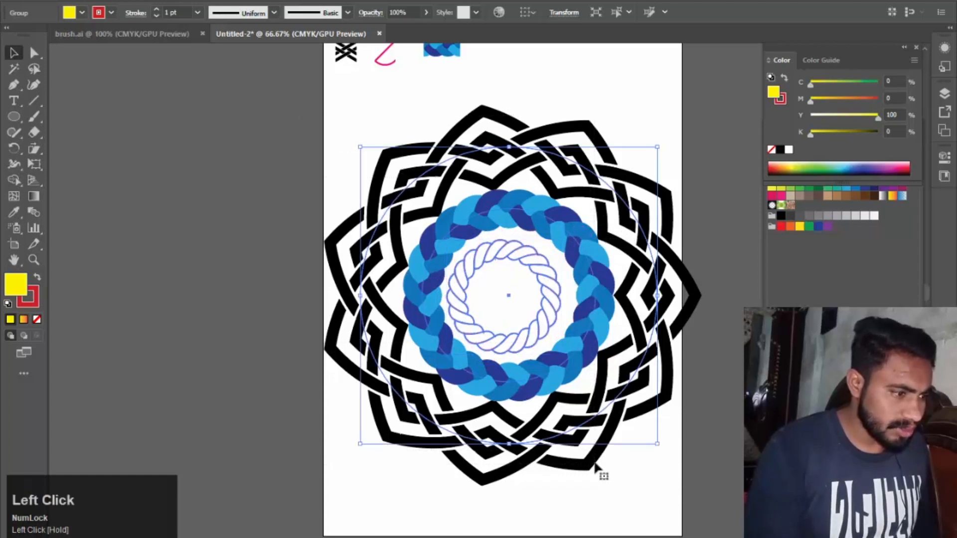
pyautogui.click(568, 13)
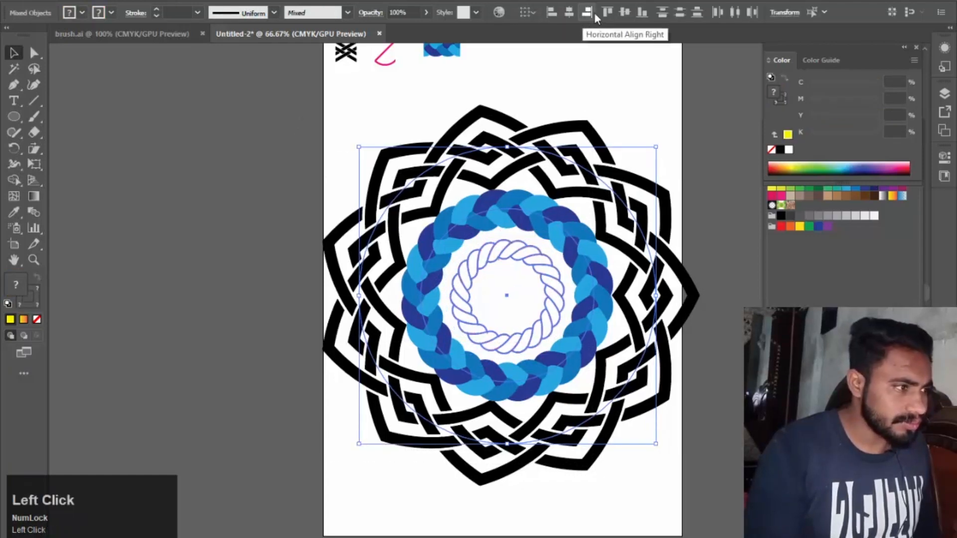
pyautogui.click(624, 12)
pyautogui.click(621, 86)
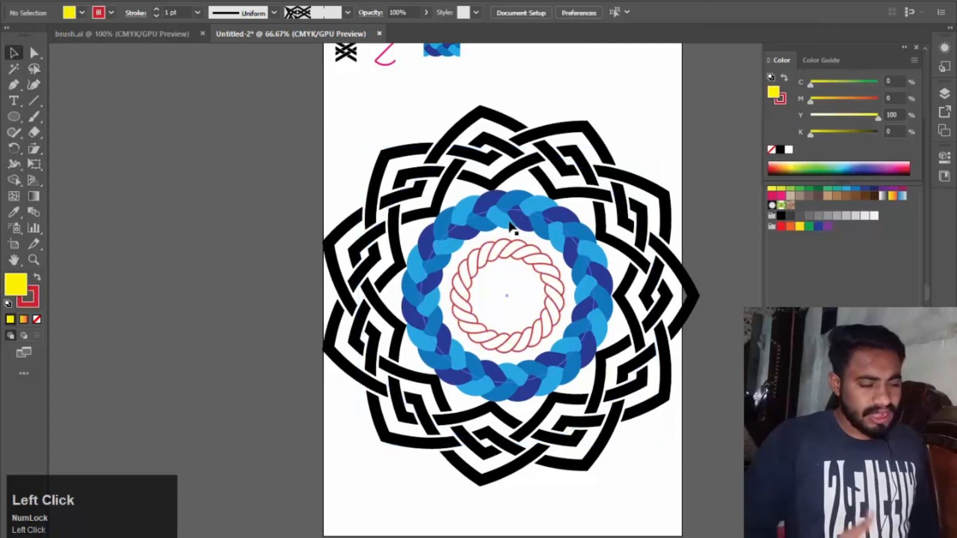